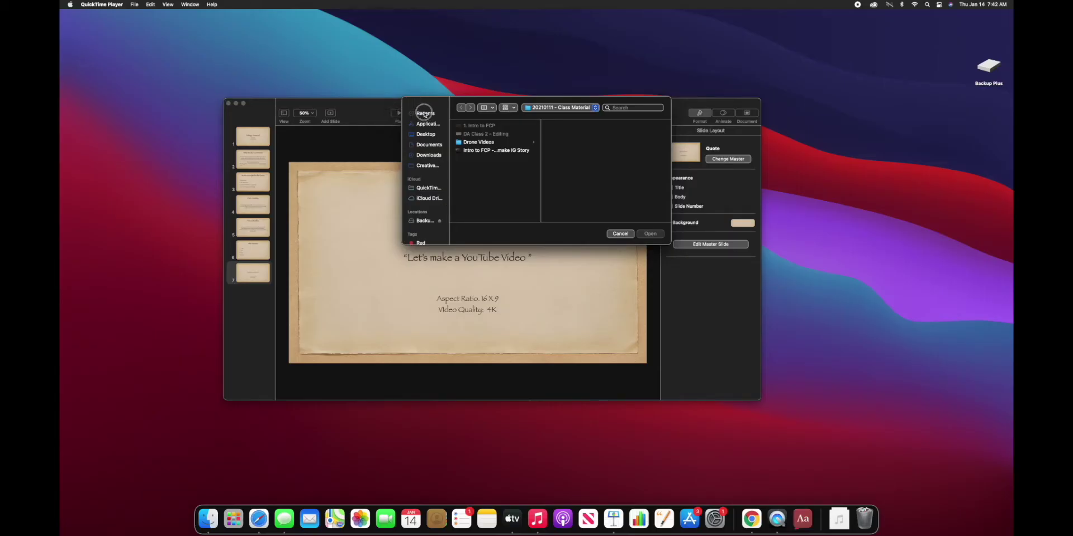
# Dismiss the Open dialog and show slide 1, 'Editing - Lesson 2', full screen.
pyautogui.click(620, 234)
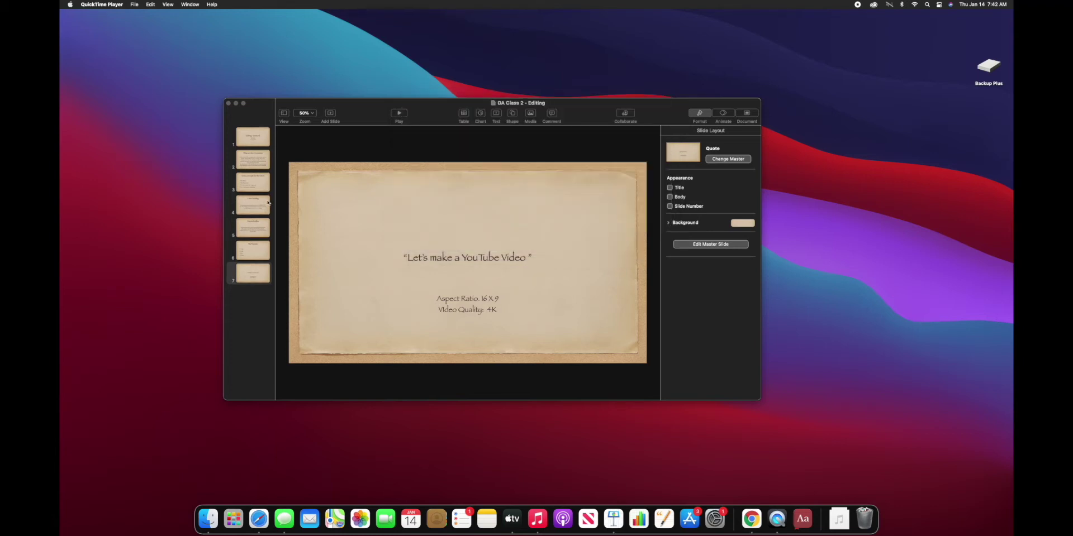
pyautogui.click(257, 140)
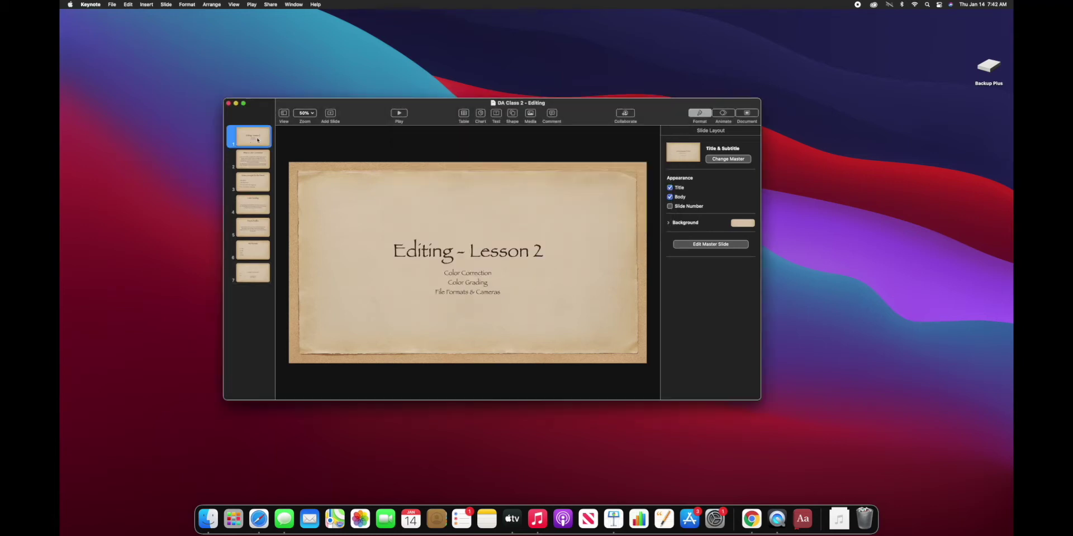
pyautogui.click(244, 103)
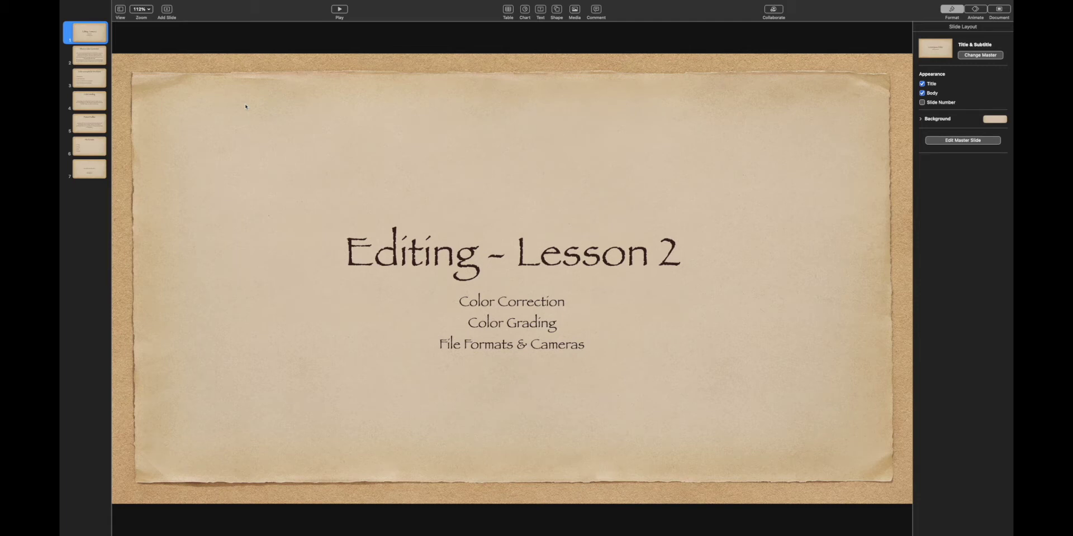
# Advance to slide 2, 'What is Color Correction', then to slide 3, 'Some concepts for the future'.
pyautogui.press('Down')
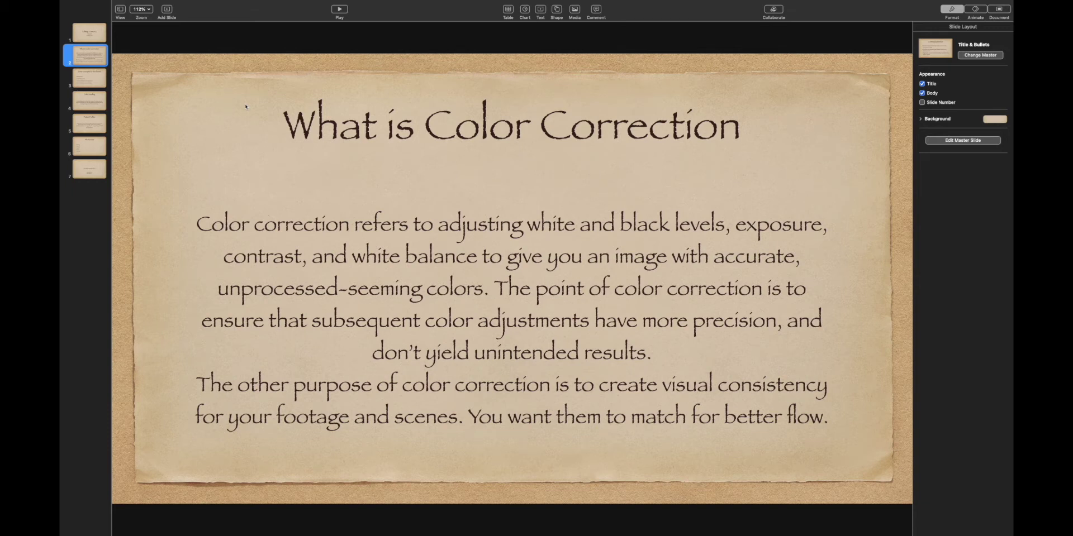
pyautogui.press('Down')
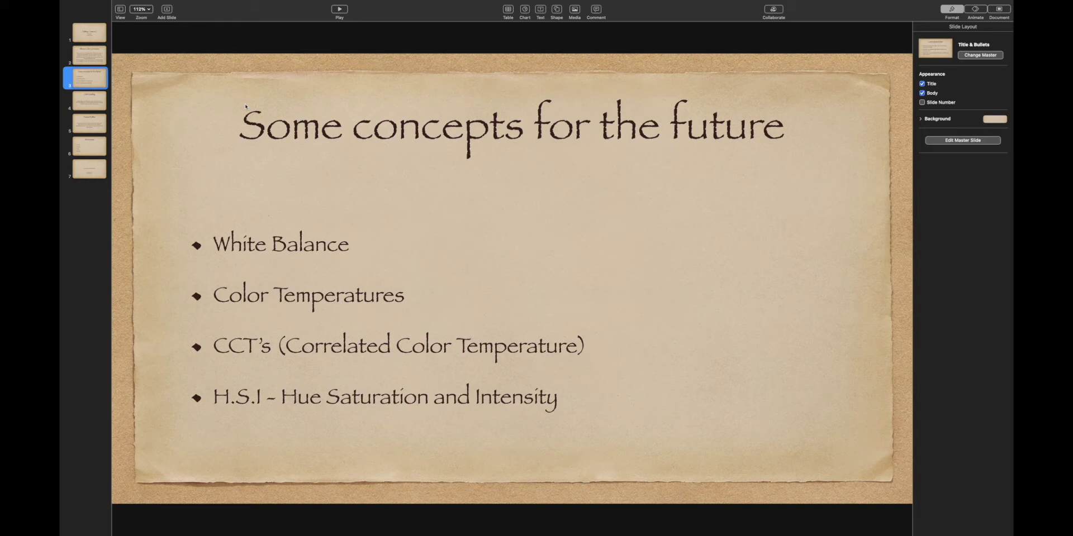
# Advance through 'Color Grading' and 'Picture Profiles' to slide 6, 'File Formats'.
pyautogui.press('Down')
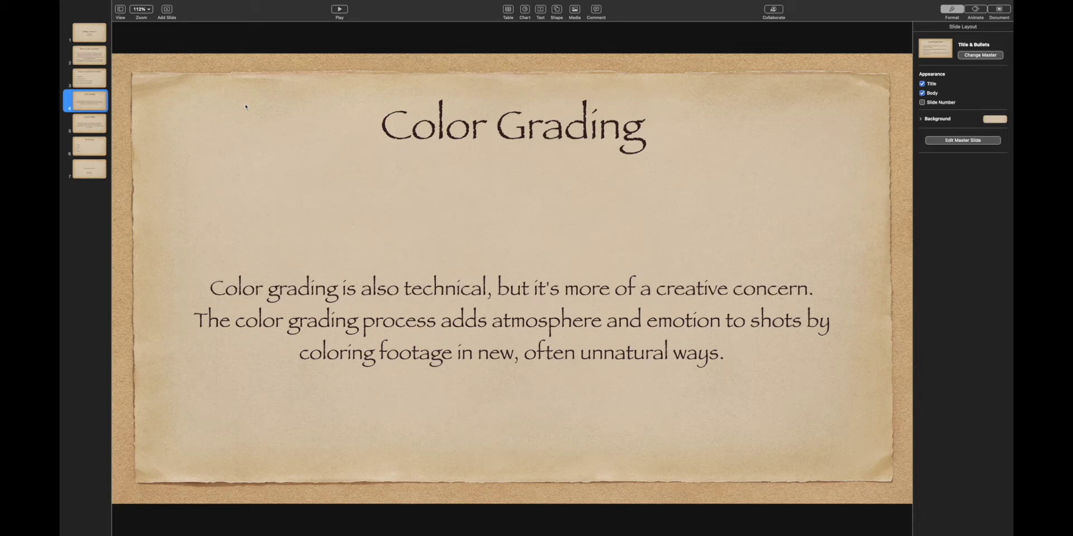
pyautogui.press('Down')
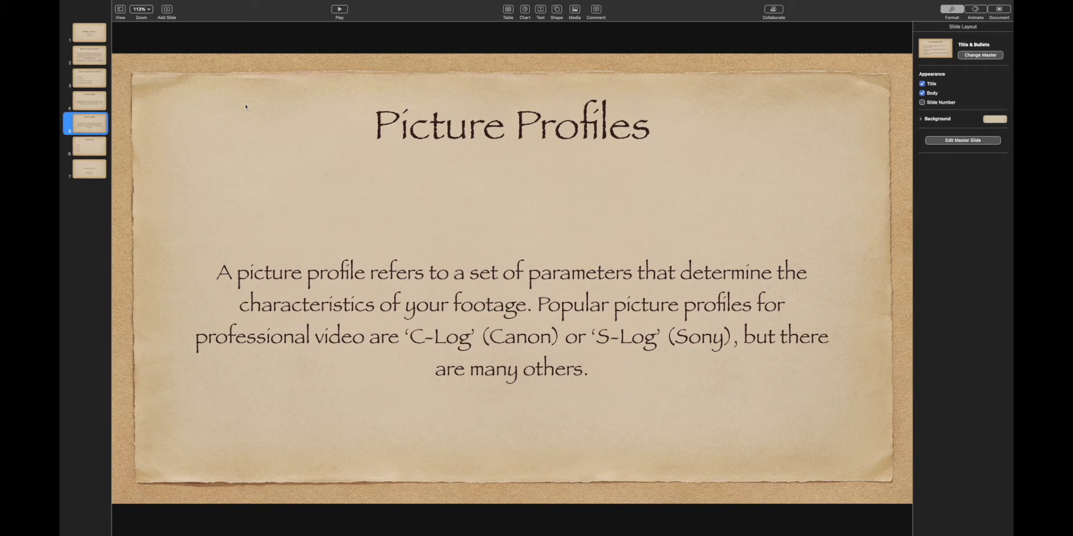
pyautogui.press('Down')
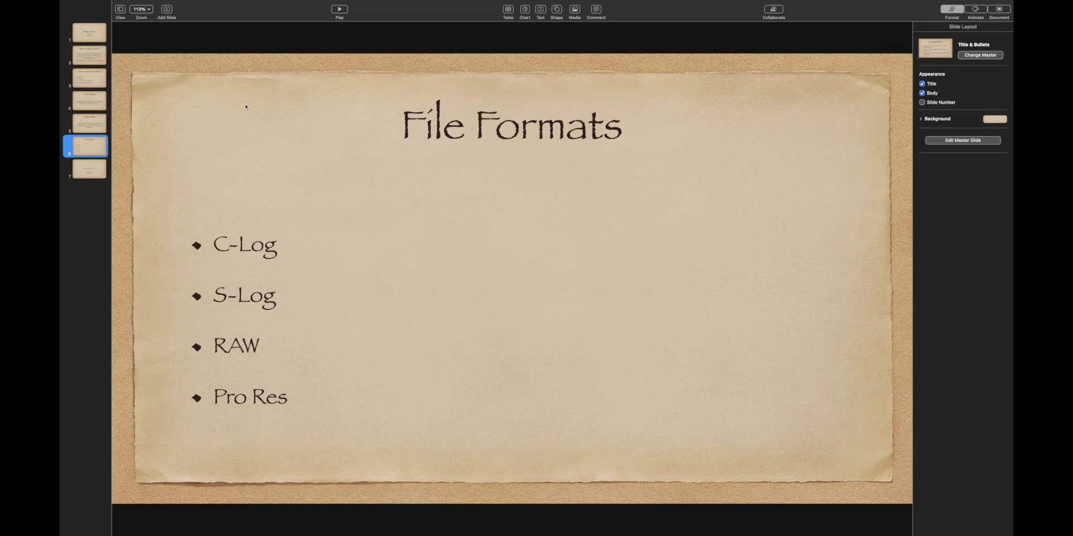
# Reach slide 7, 'Let's make a YouTube Video', then leave full screen for the desktop.
pyautogui.press('Down')
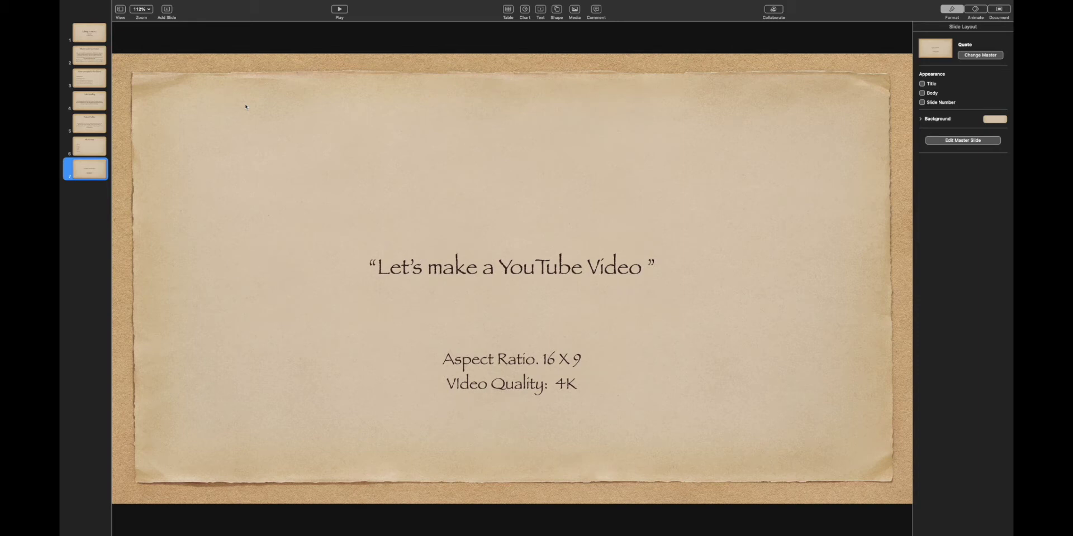
pyautogui.hotkey('ctrl', 'Up')
pyautogui.click(500, 39)
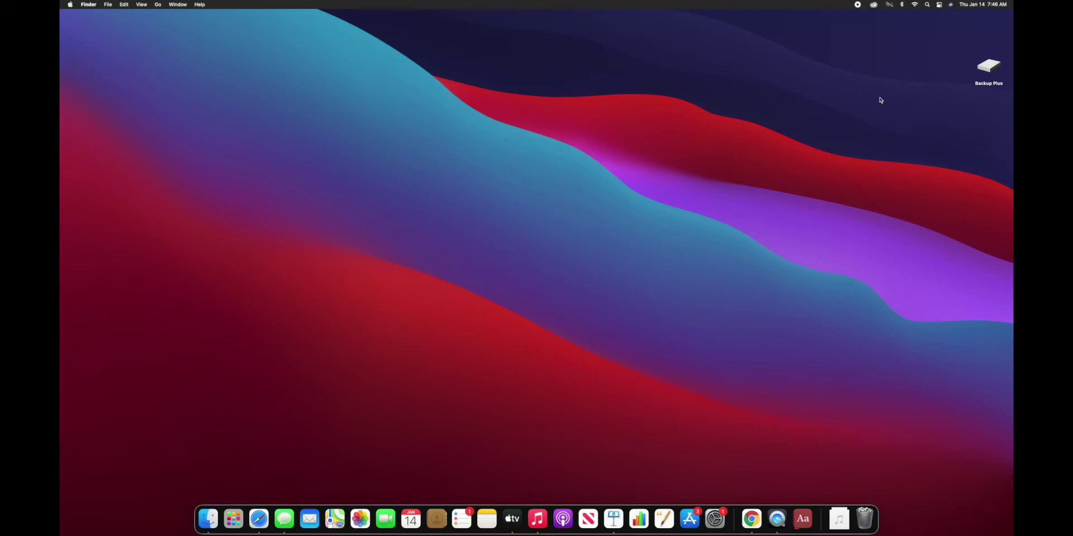
# Launch Final Cut Pro through a Spotlight search.
pyautogui.click(925, 6)
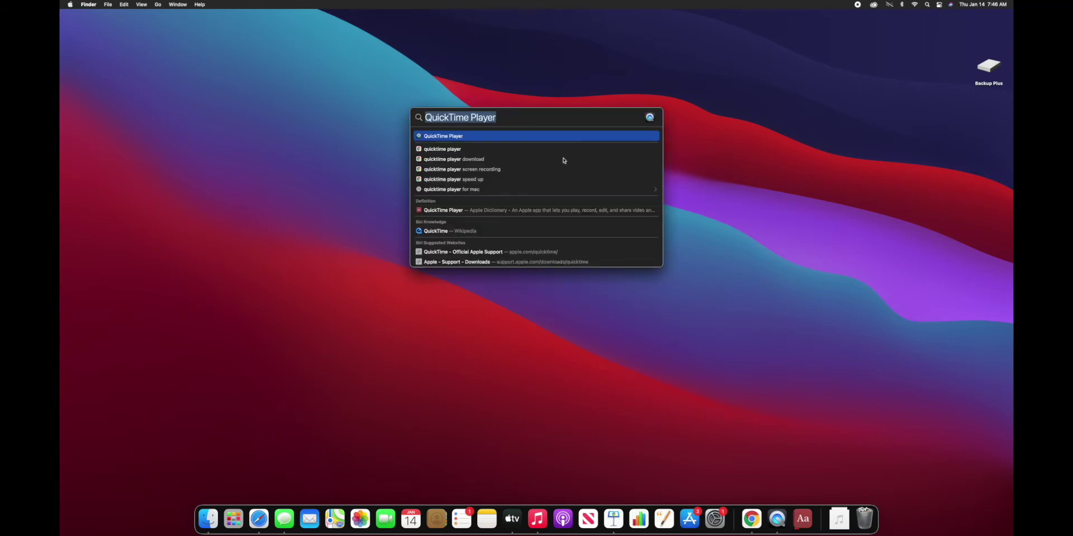
pyautogui.write('Final Cut Pro')
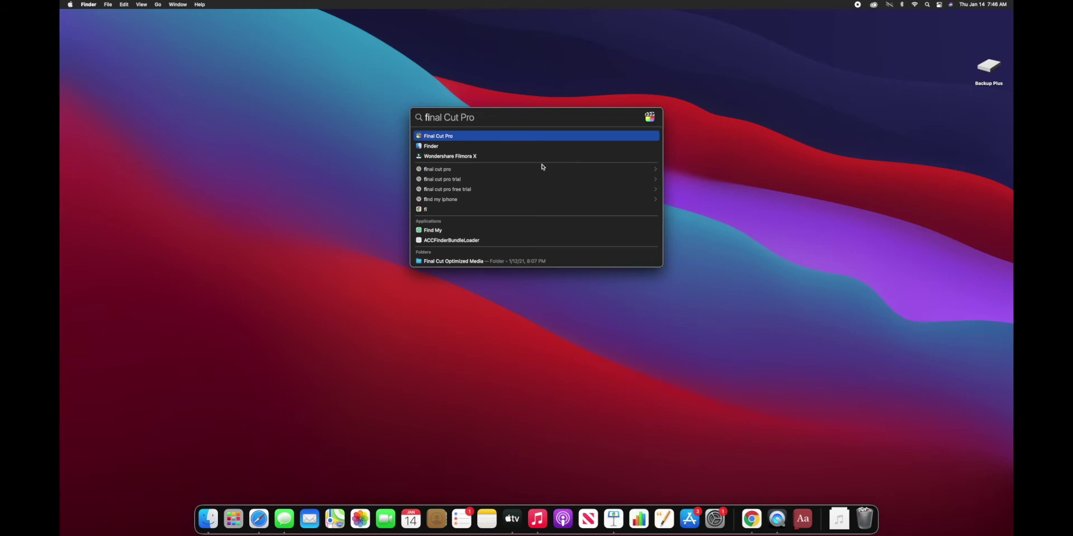
pyautogui.press('Return')
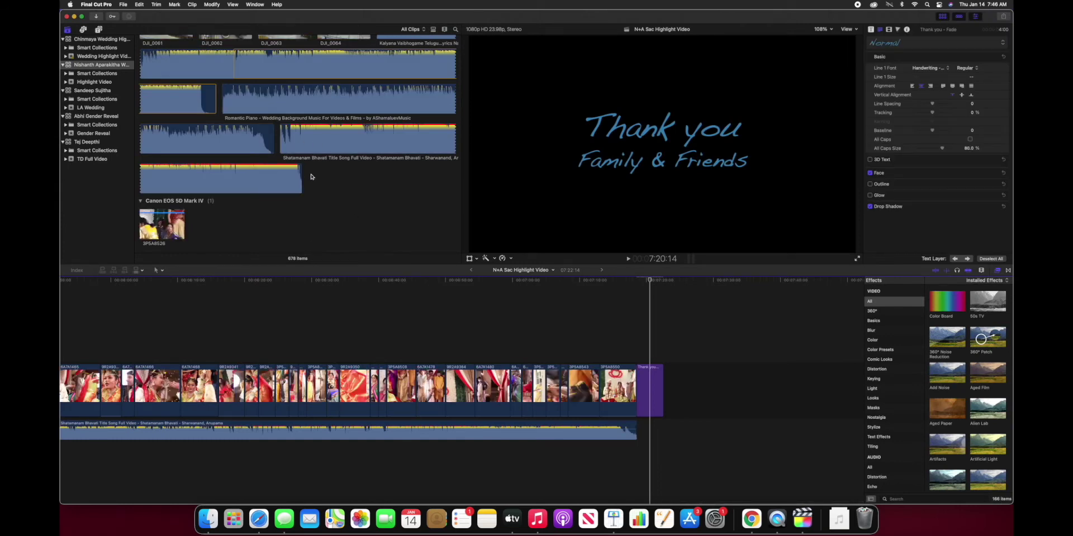
# Collapse all four libraries in the Libraries sidebar.
pyautogui.click(63, 66)
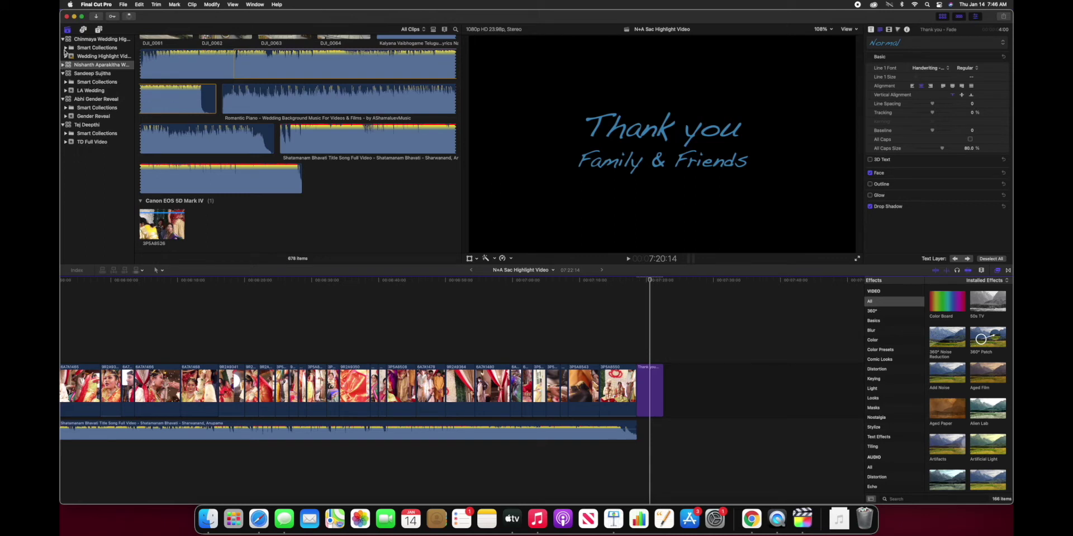
pyautogui.click(62, 40)
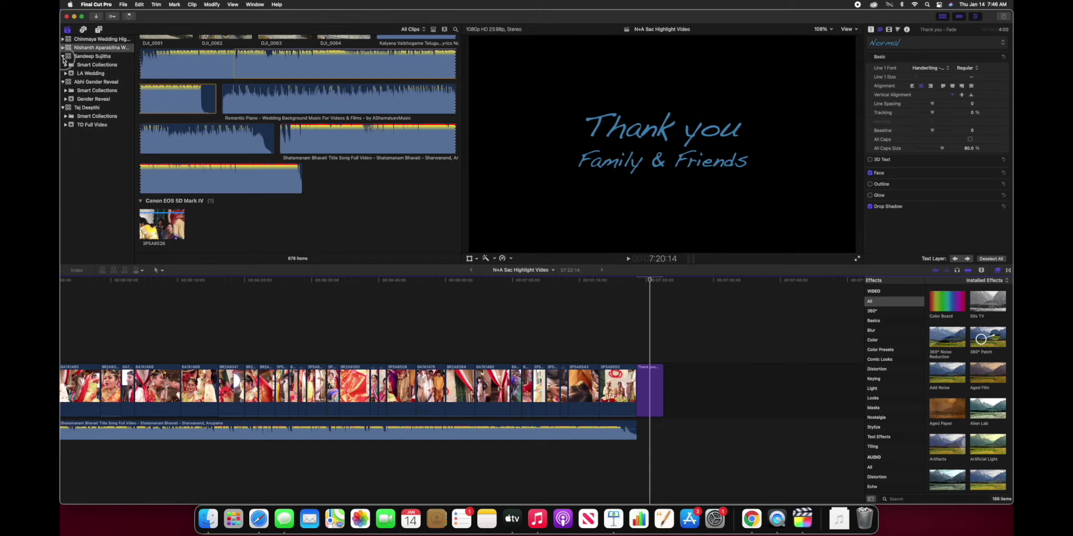
pyautogui.click(62, 56)
pyautogui.click(63, 74)
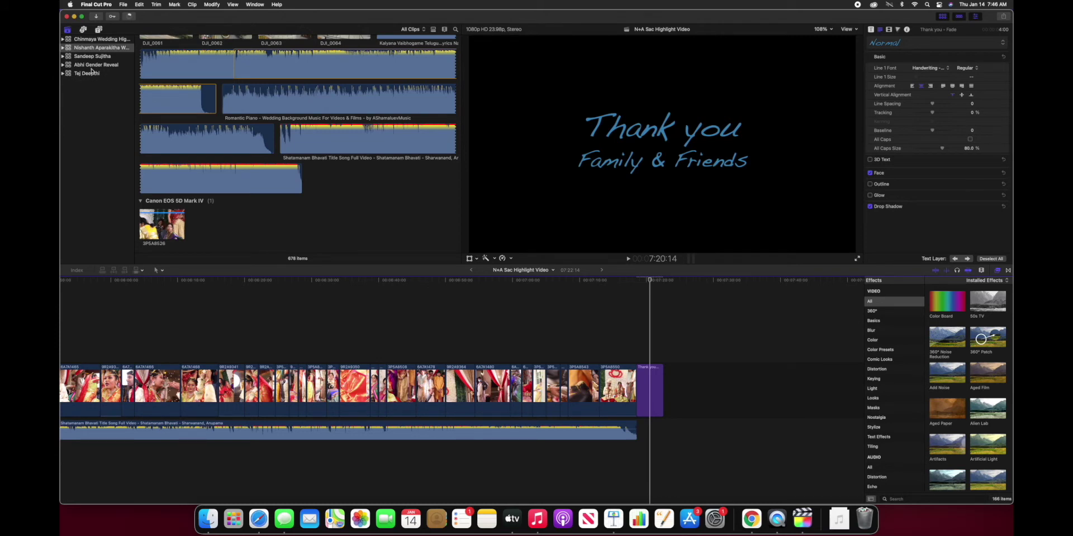
# Check the Background Tasks window for rendering progress, then close it.
pyautogui.click(123, 5)
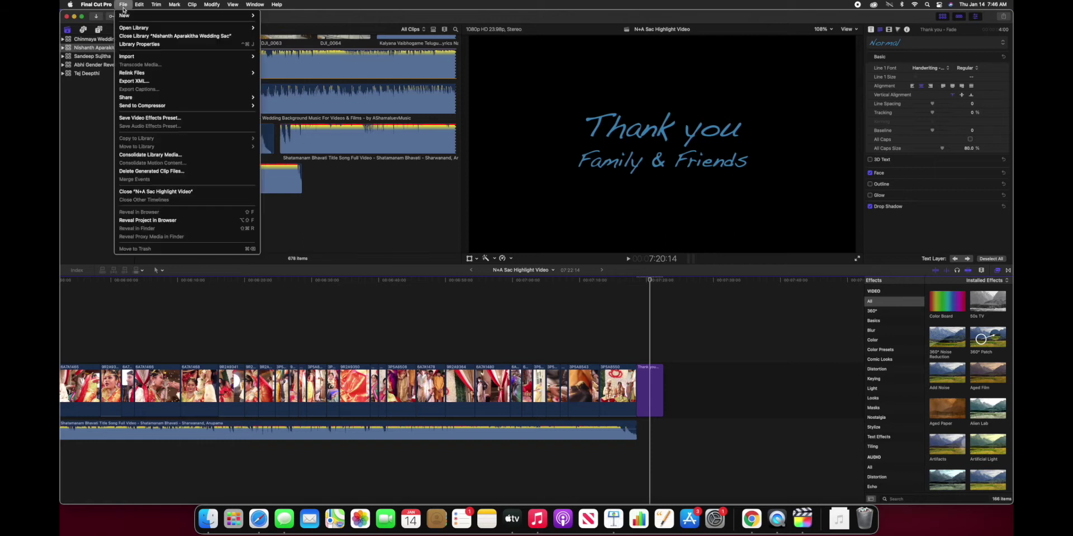
pyautogui.moveTo(140, 28)
pyautogui.press('Escape')
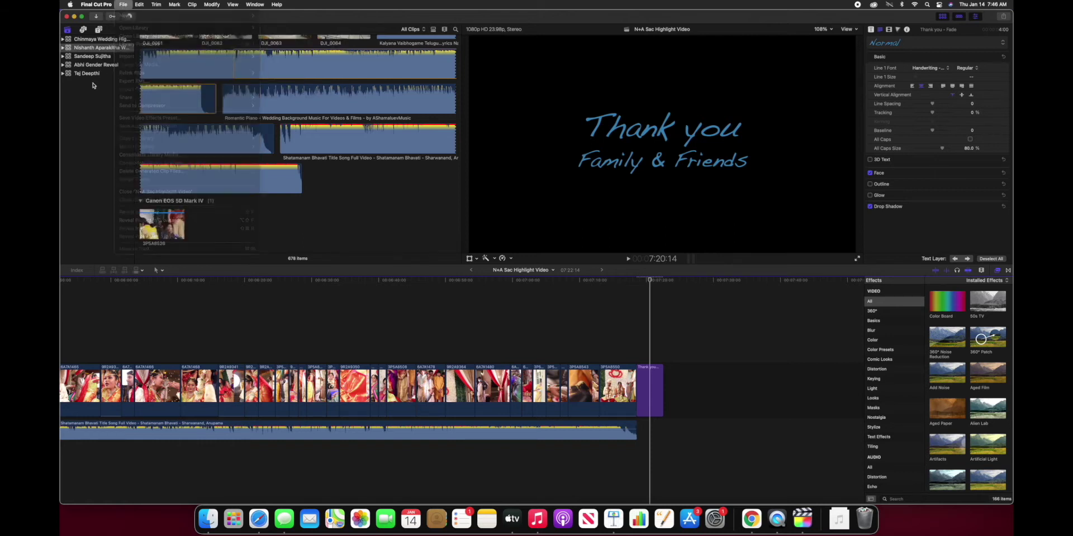
pyautogui.click(131, 17)
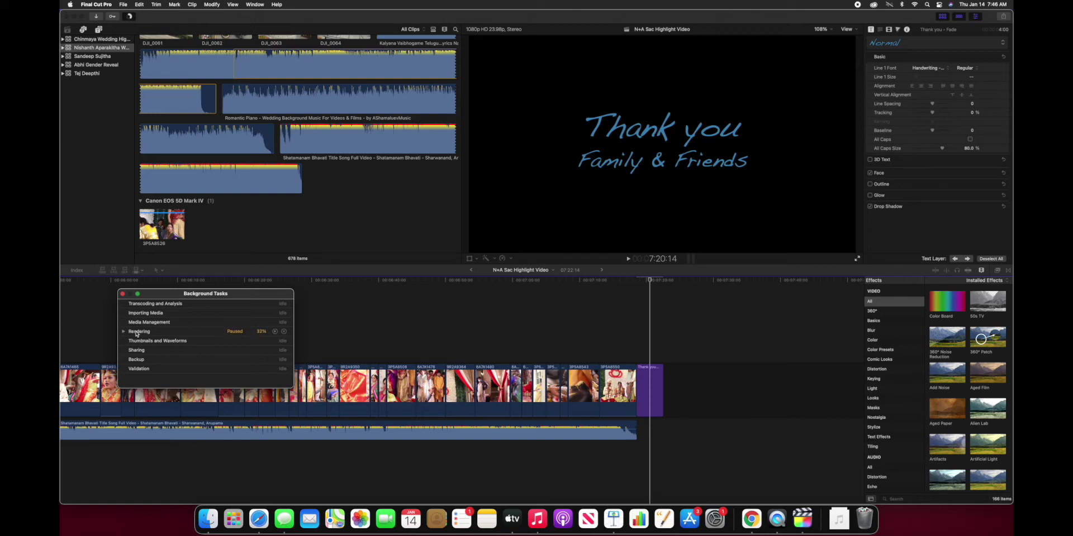
pyautogui.click(123, 294)
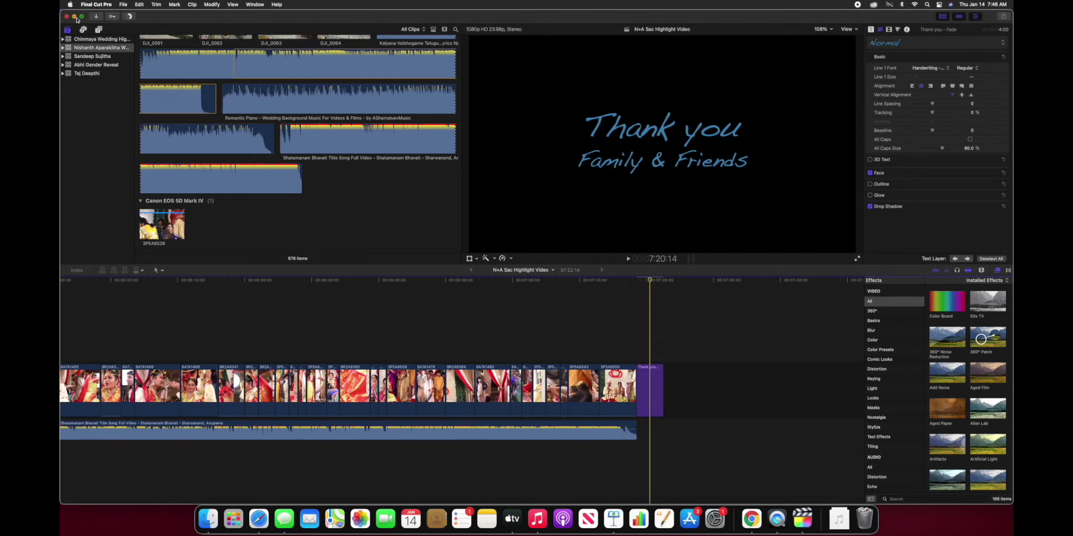
# Choose File > New > Library to start a new library.
pyautogui.click(124, 5)
pyautogui.moveTo(143, 27)
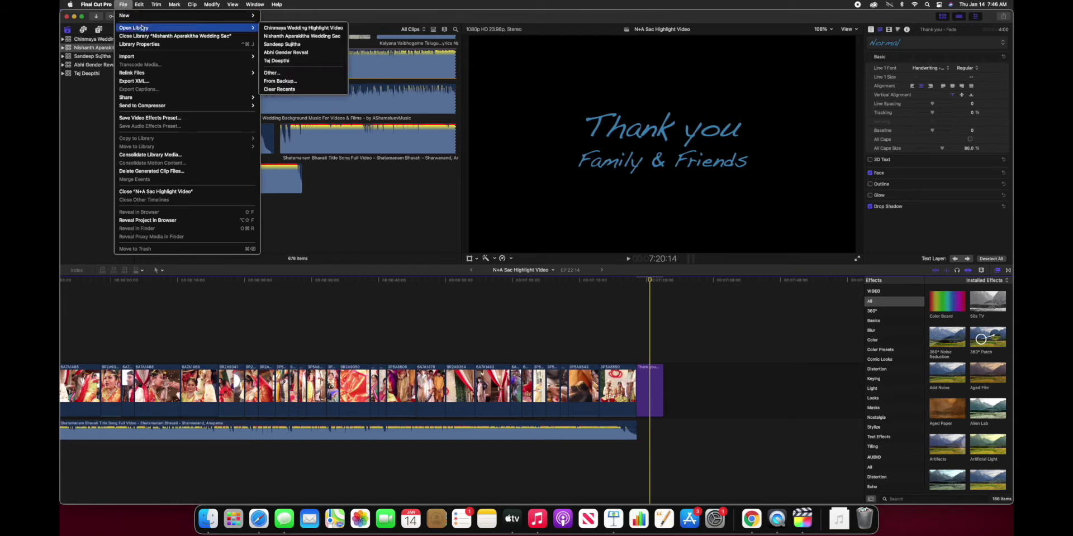
pyautogui.moveTo(240, 16)
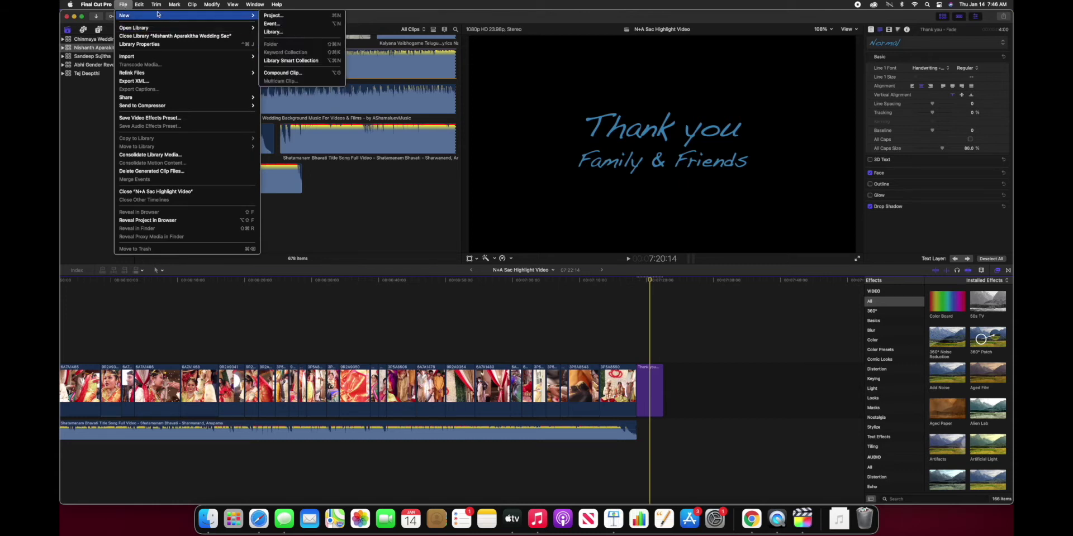
pyautogui.click(273, 31)
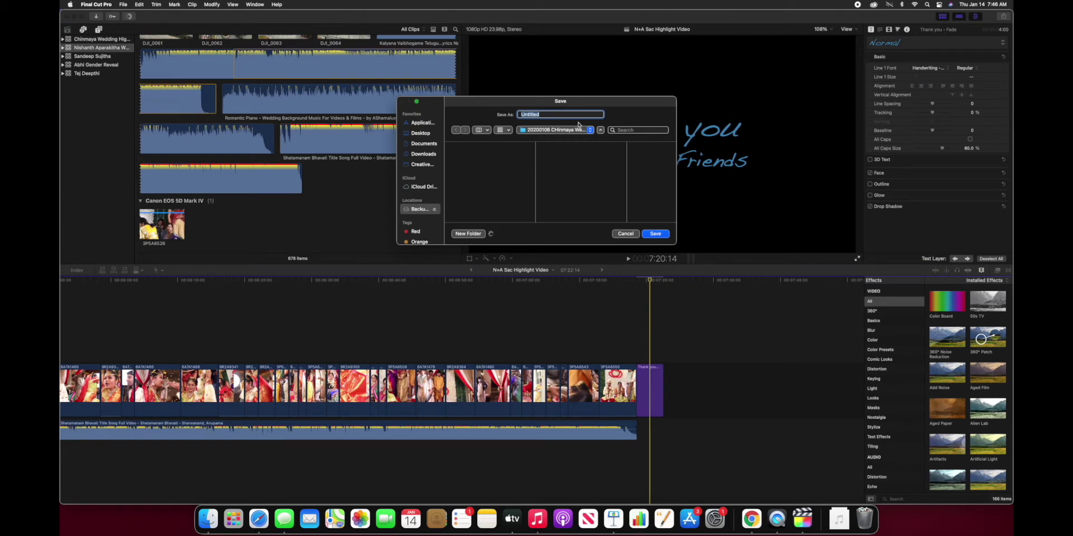
# Name the library 'DA CLass 2 - Disney Land Store' and save it in 20210111 - Class Material.
pyautogui.write('DA CLass 2 - D')
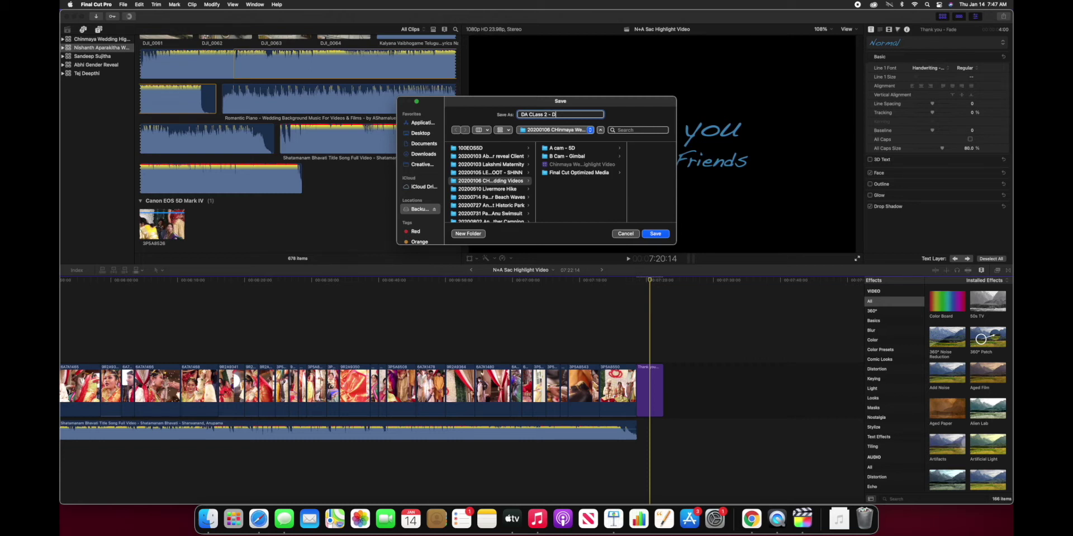
pyautogui.write('and Store')
pyautogui.scroll(-10, 498, 202)
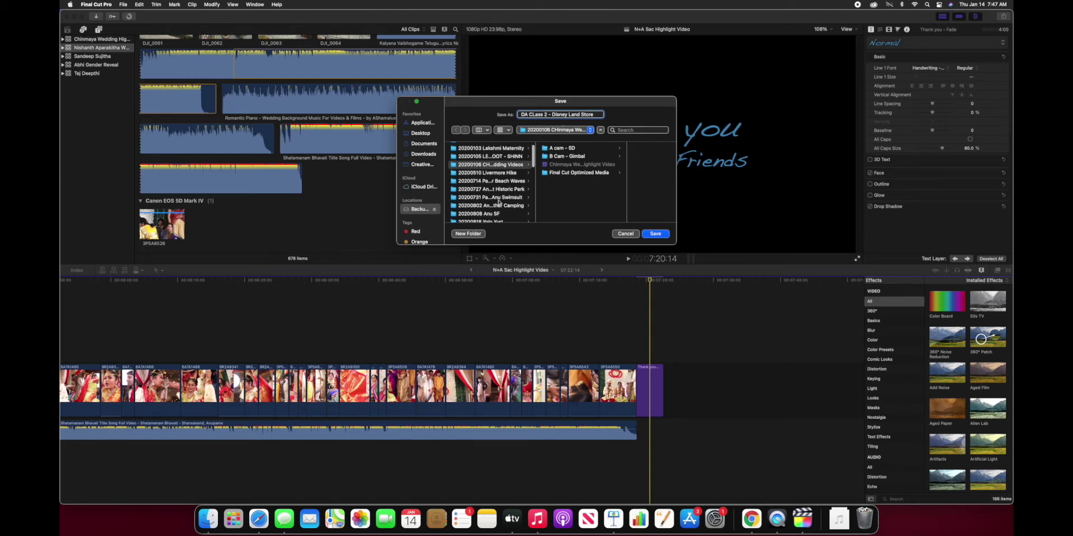
pyautogui.scroll(-10, 499, 202)
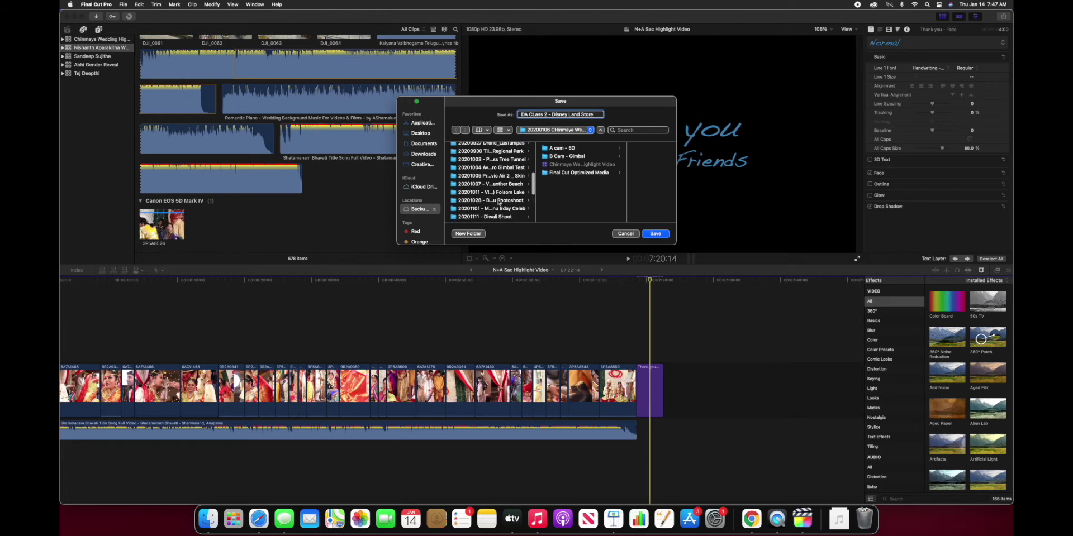
pyautogui.scroll(-5, 499, 203)
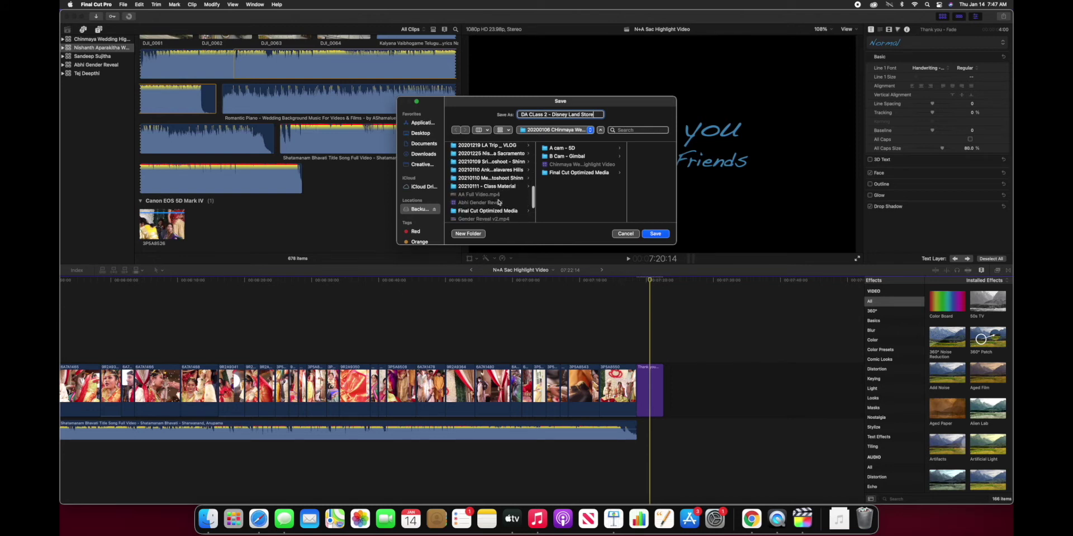
pyautogui.click(485, 178)
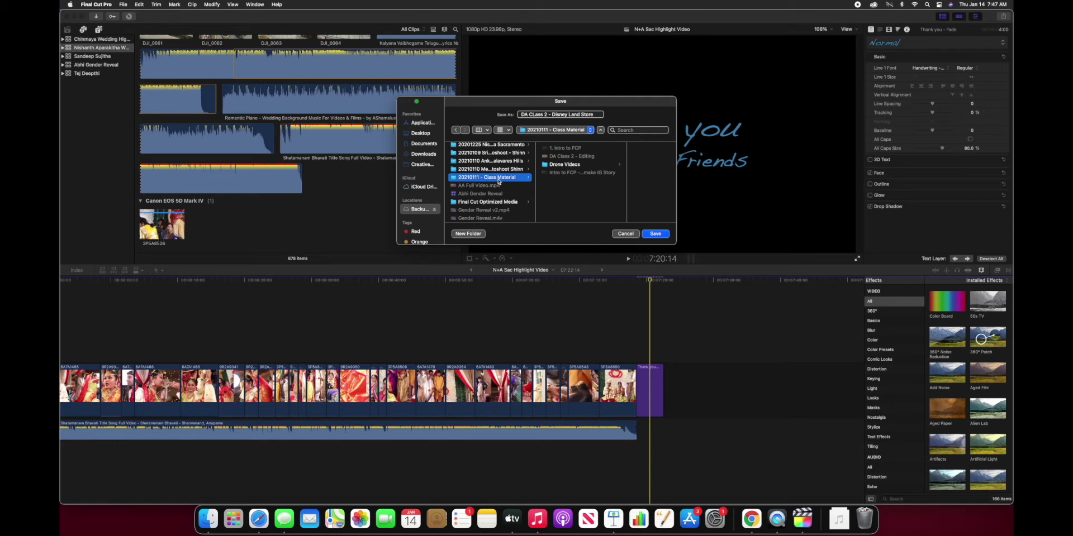
pyautogui.click(657, 234)
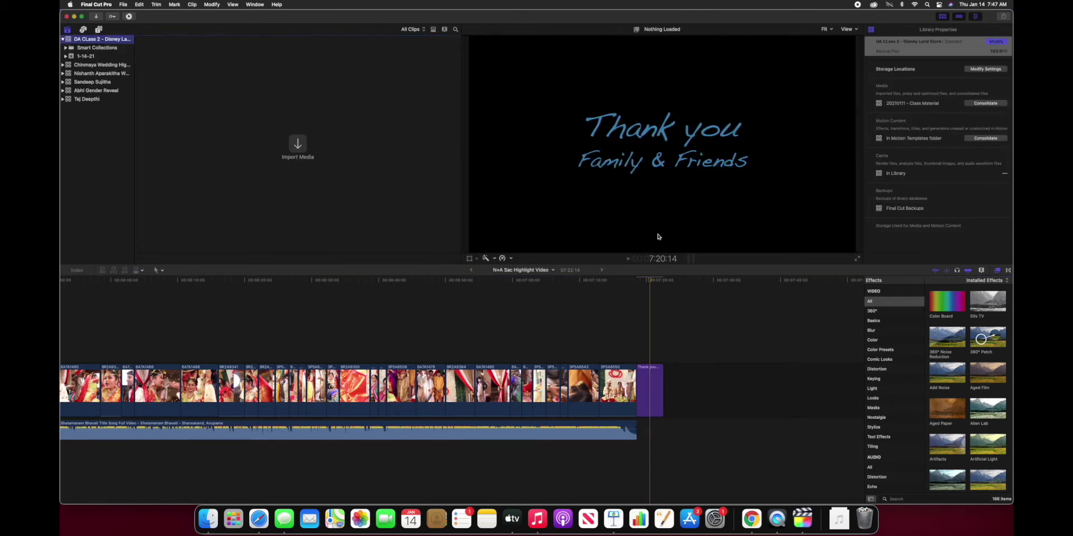
# Select the 1-14-21 event in the sidebar and rename it 'LA- Disney Store'.
pyautogui.click(87, 56)
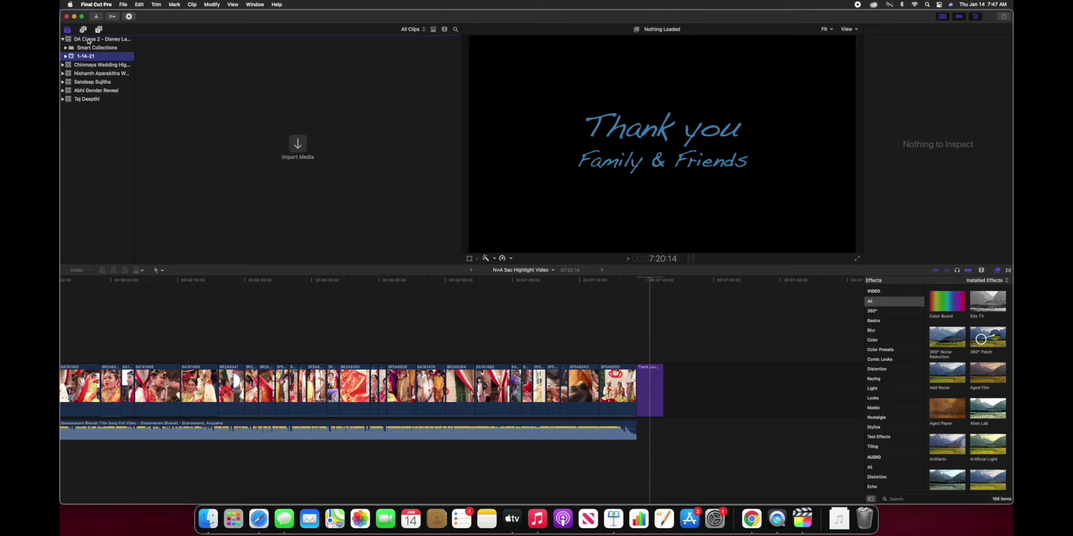
pyautogui.click(89, 57)
pyautogui.write('LA- Disney Store')
pyautogui.click(171, 125)
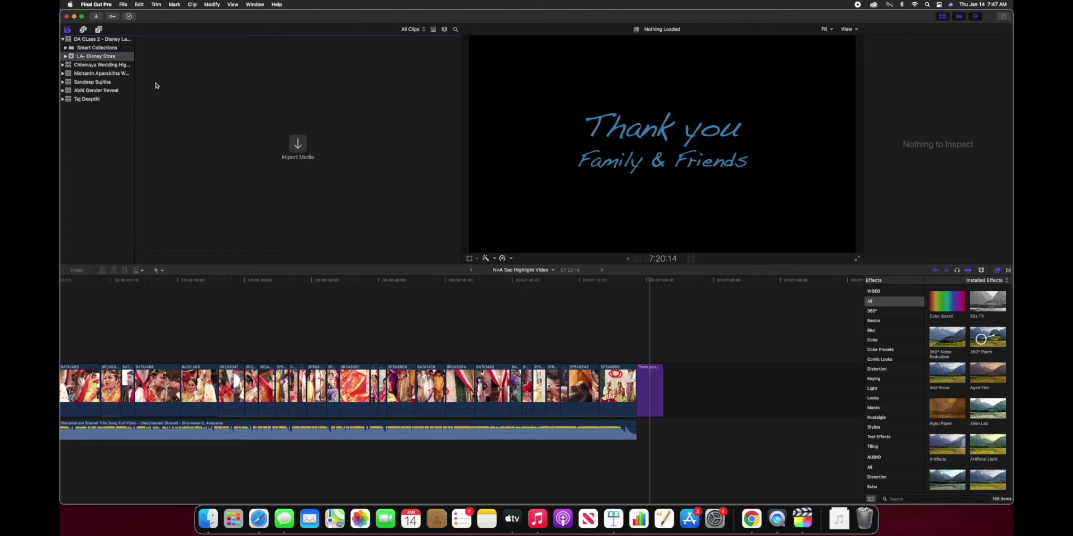
pyautogui.click(124, 4)
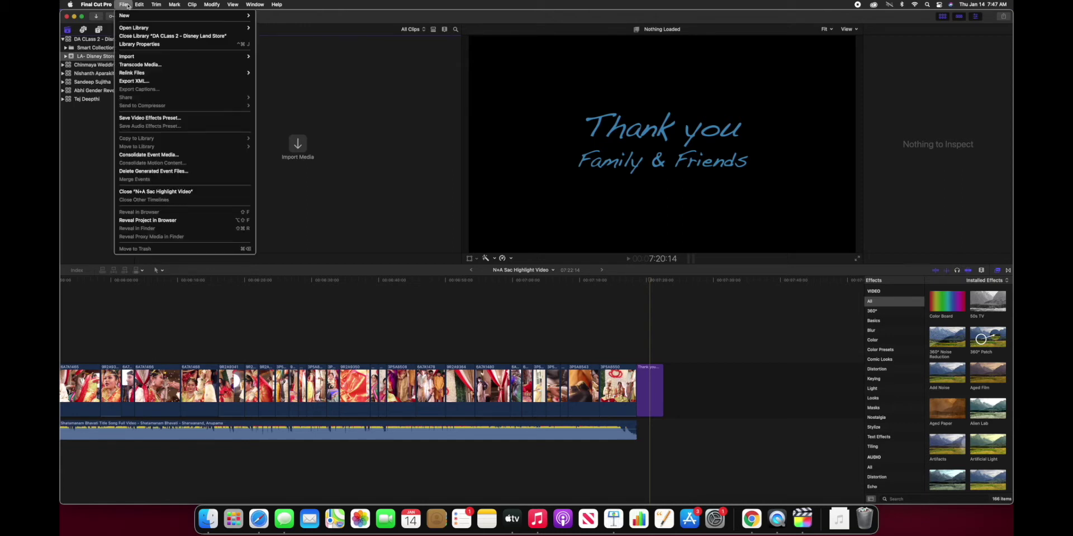
# Start a new project named 'Youtube Video - DA Class 2'.
pyautogui.moveTo(168, 19)
pyautogui.click(276, 17)
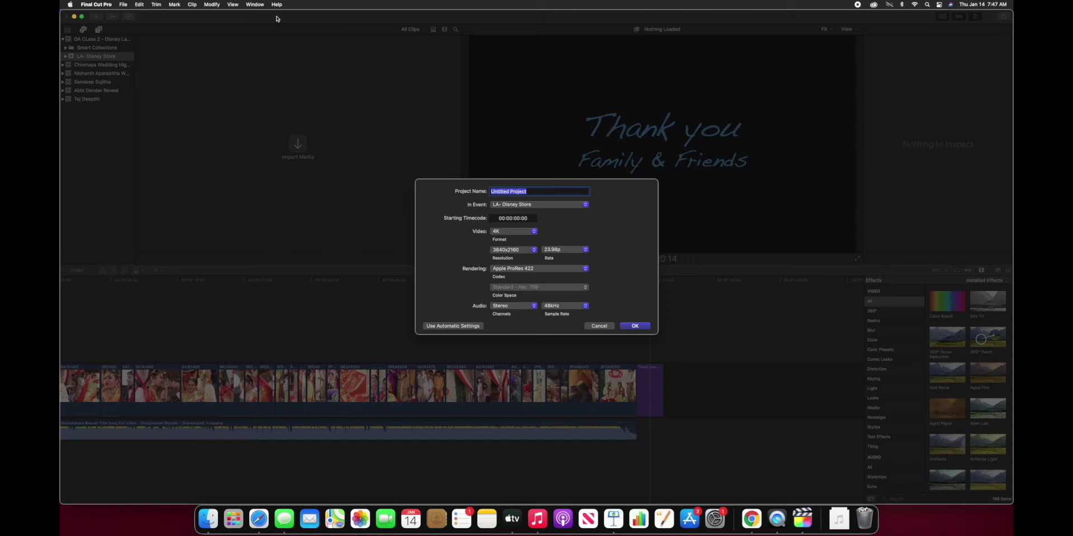
pyautogui.write('Youtu')
pyautogui.write('be Vid')
pyautogui.write('2')
# Set the project to 4K, 4096x2048 resolution and Apple ProRes 422, then create it.
pyautogui.click(513, 231)
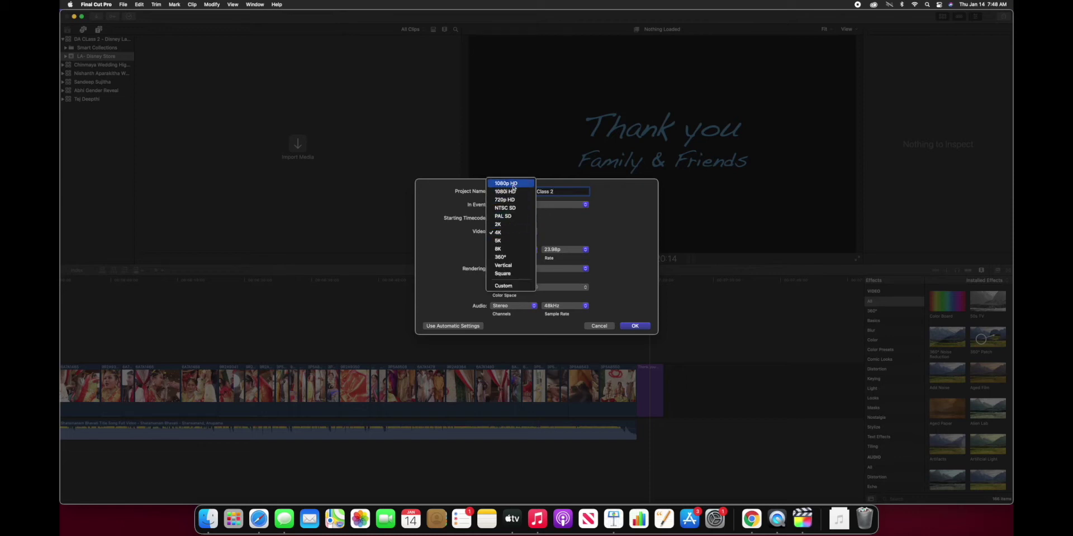
pyautogui.click(499, 233)
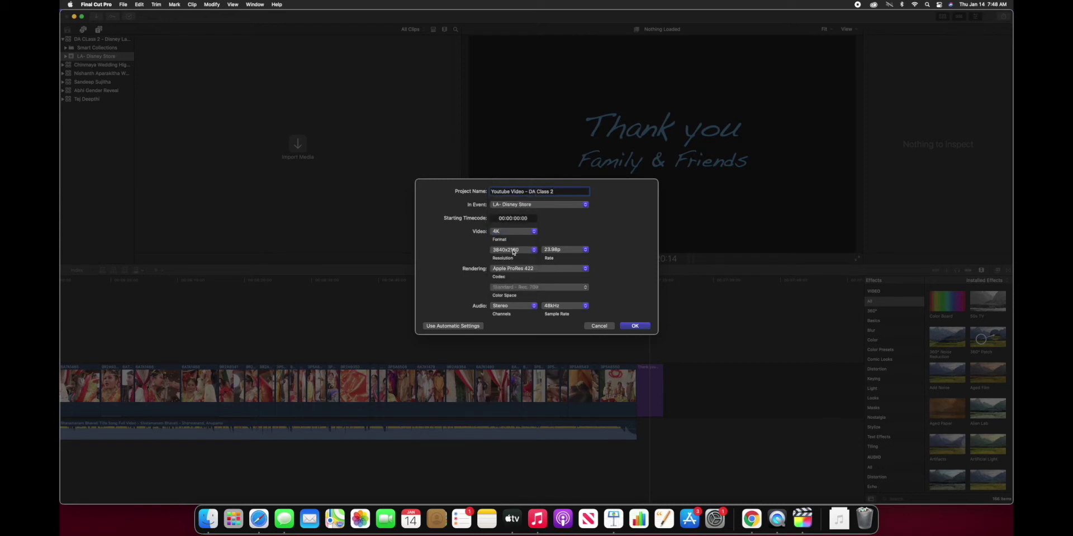
pyautogui.click(513, 251)
pyautogui.click(540, 246)
pyautogui.click(514, 254)
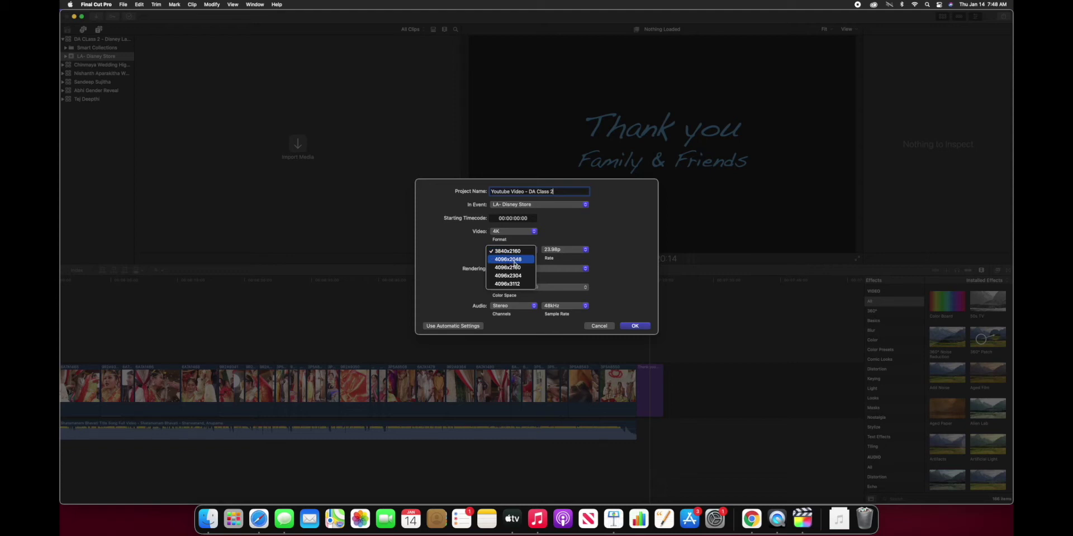
pyautogui.click(514, 261)
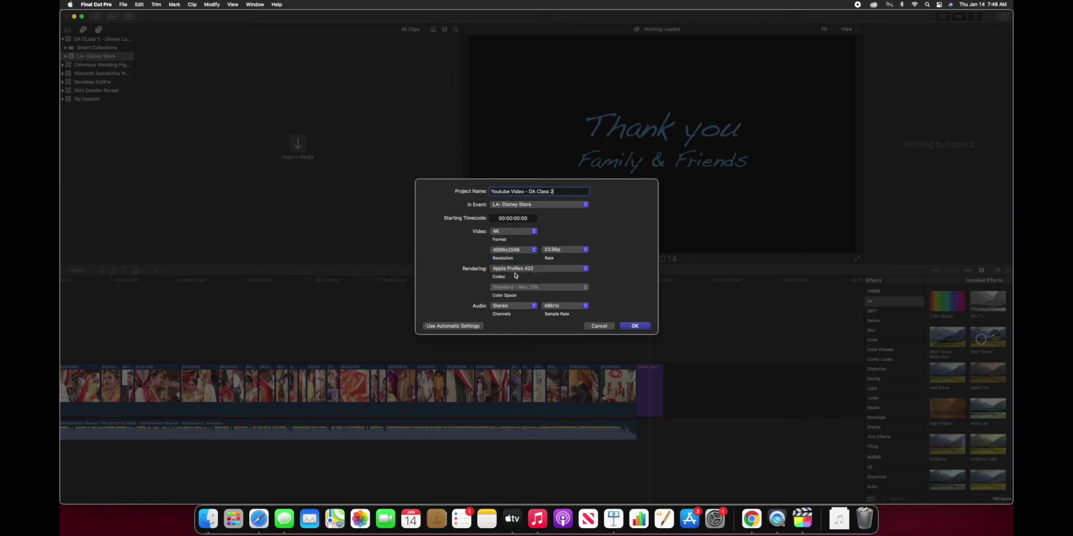
pyautogui.click(506, 271)
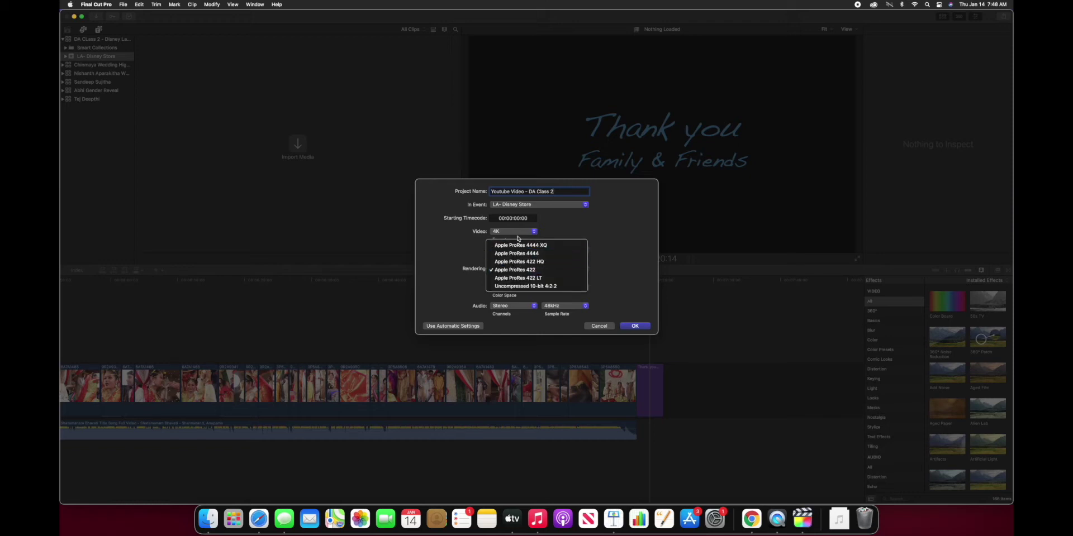
pyautogui.click(511, 271)
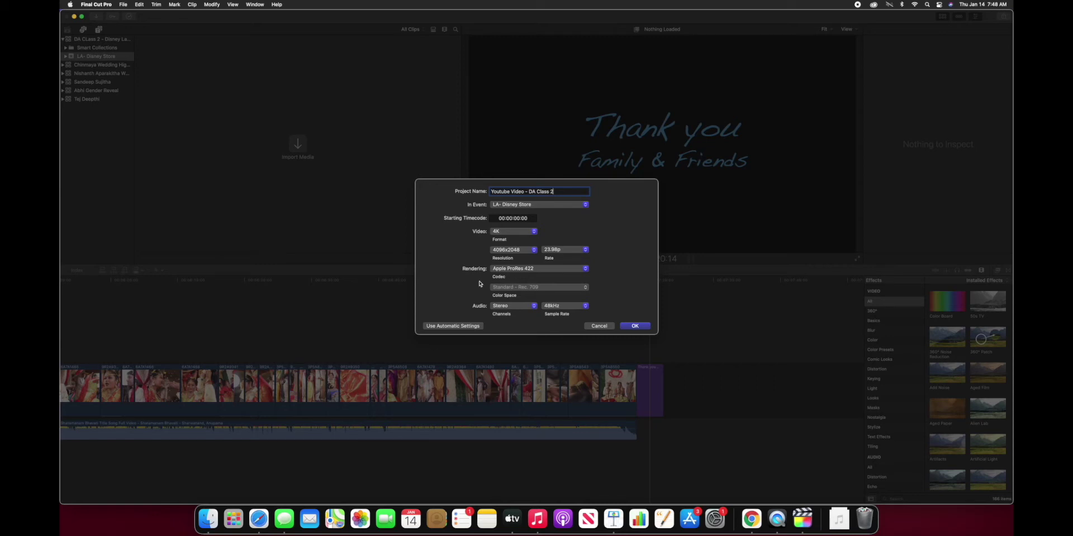
pyautogui.click(637, 329)
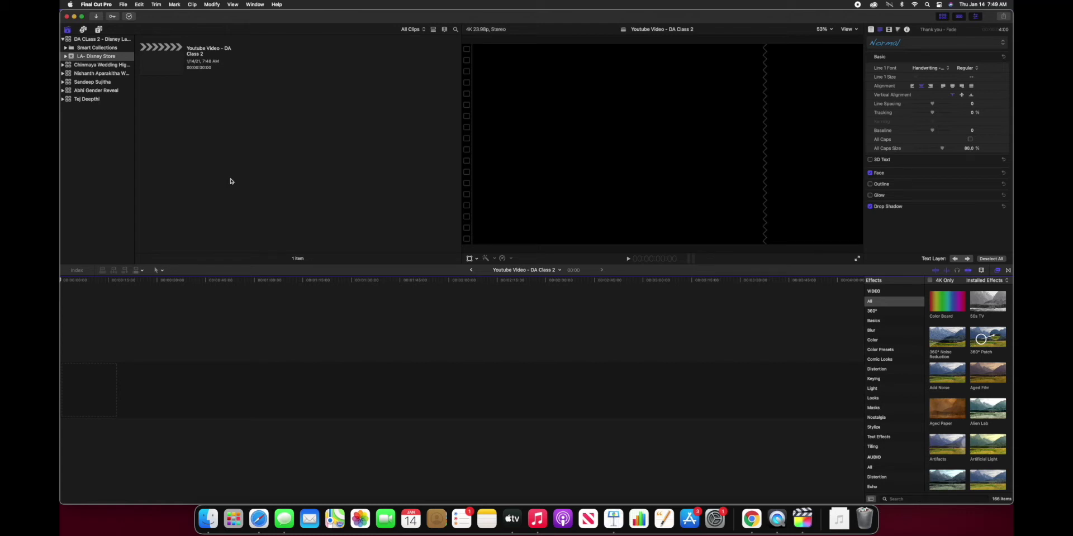
# Return to the full-screen Keynote slide listing 16 X 9 aspect ratio and 4K quality.
pyautogui.hotkey('ctrl', 'Up')
pyautogui.click(564, 33)
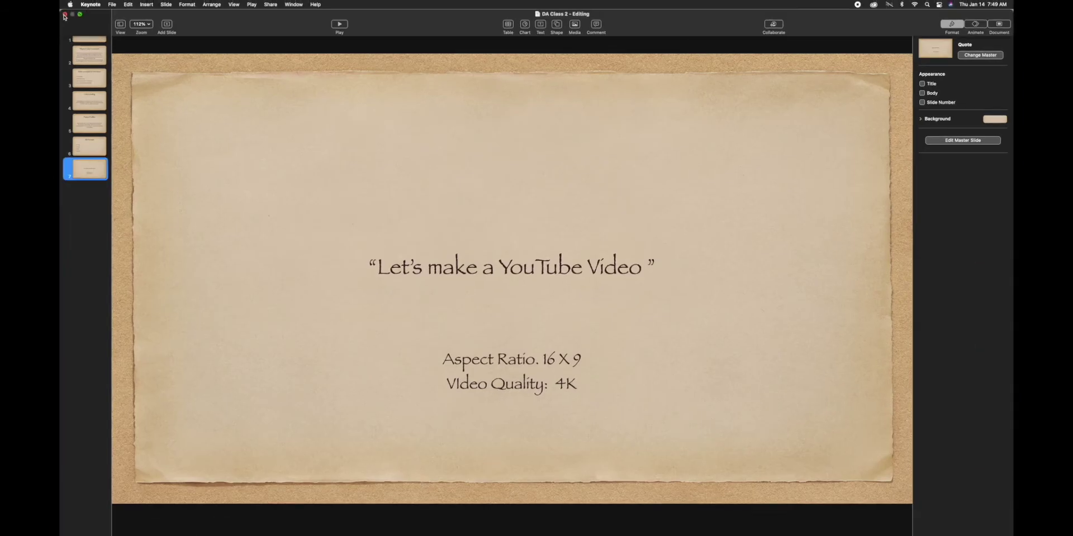
# Close the Keynote presentation despite the version storage alert, then switch to a new empty desktop.
pyautogui.click(65, 15)
pyautogui.click(549, 297)
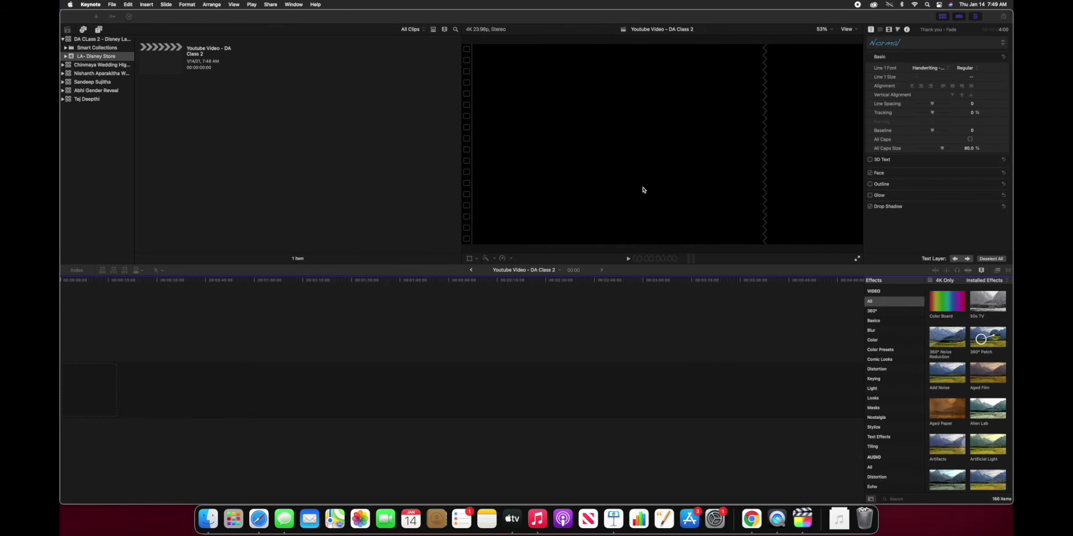
pyautogui.hotkey('ctrl', 'Up')
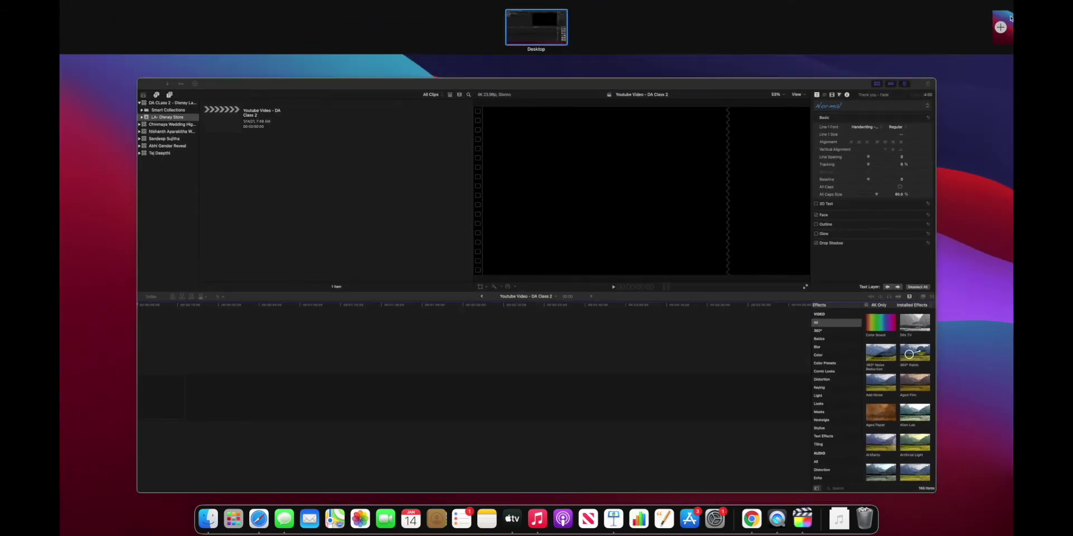
pyautogui.click(1000, 27)
pyautogui.click(611, 28)
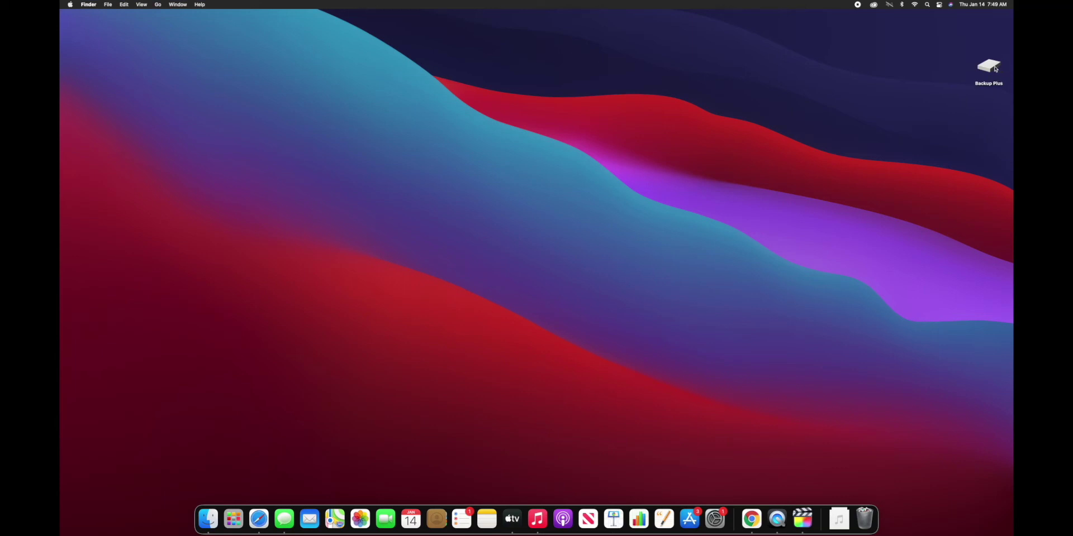
# Open Backup Plus full-screen, find DA Class 2 Material in '20201219 LA Trip _ VLOG', then close the window.
pyautogui.doubleClick(989, 67)
pyautogui.scroll(-3, 676, 166)
pyautogui.scroll(4, 667, 172)
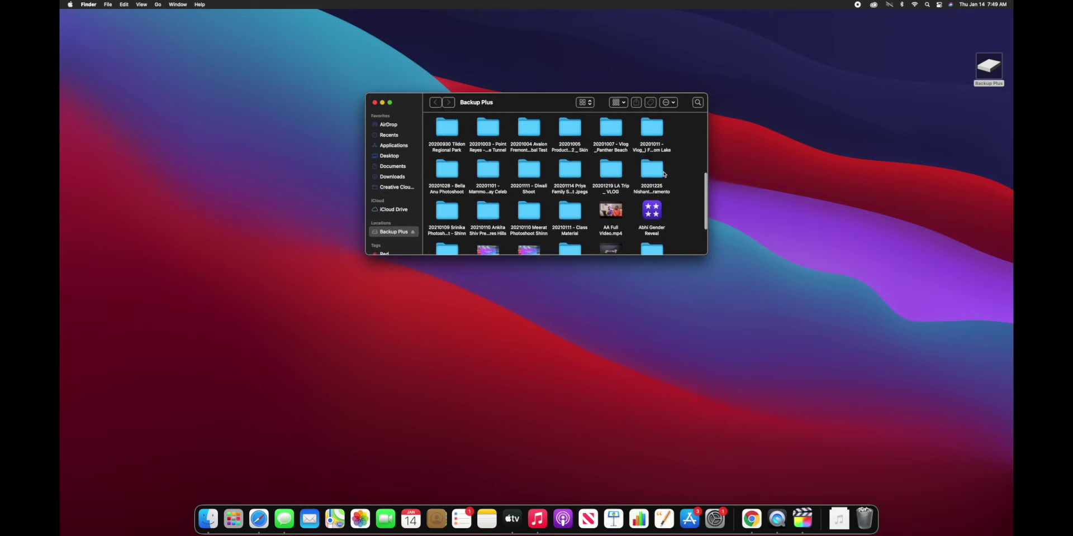
pyautogui.click(390, 103)
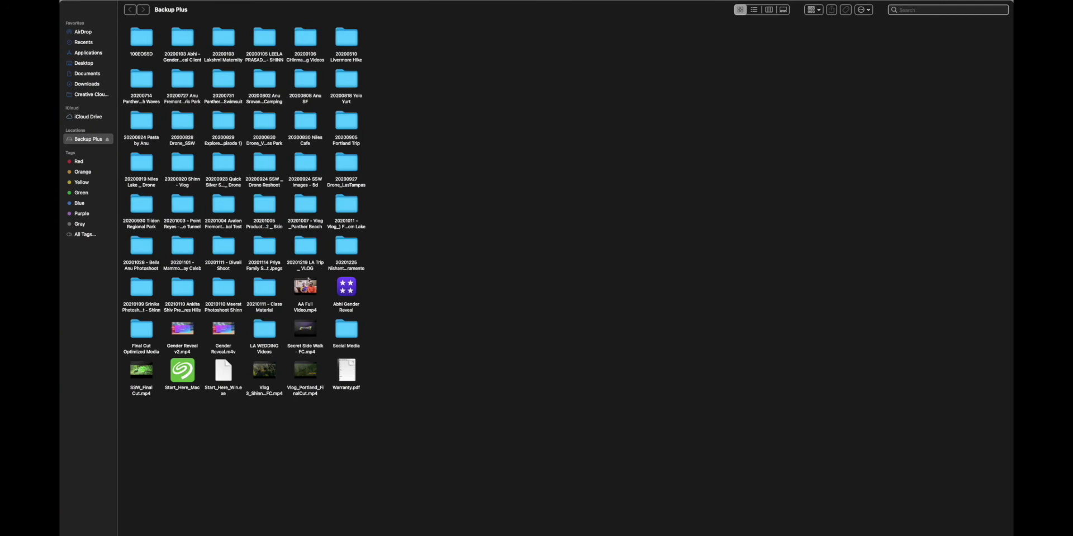
pyautogui.doubleClick(308, 249)
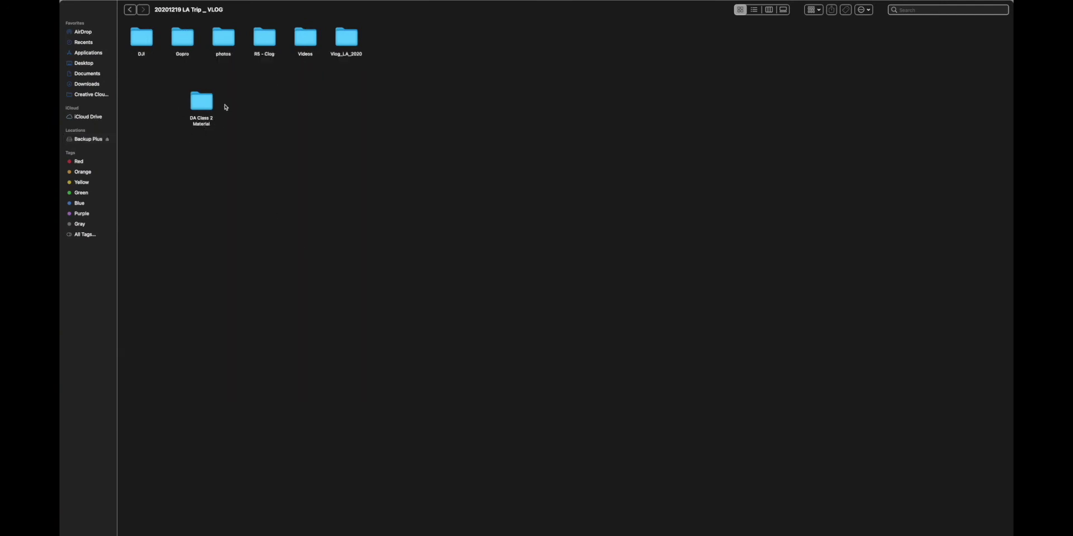
pyautogui.moveTo(67, 5)
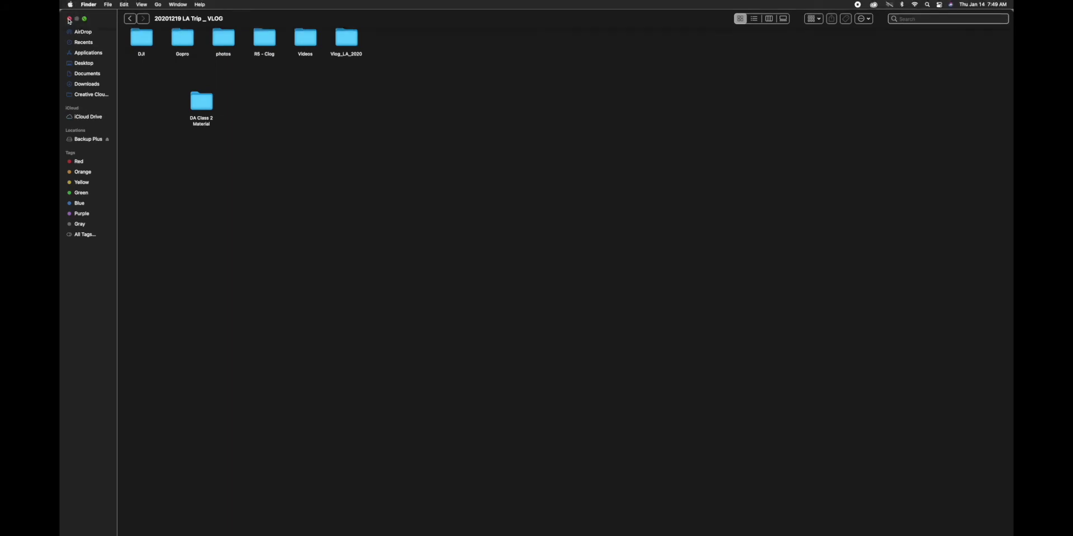
pyautogui.click(69, 19)
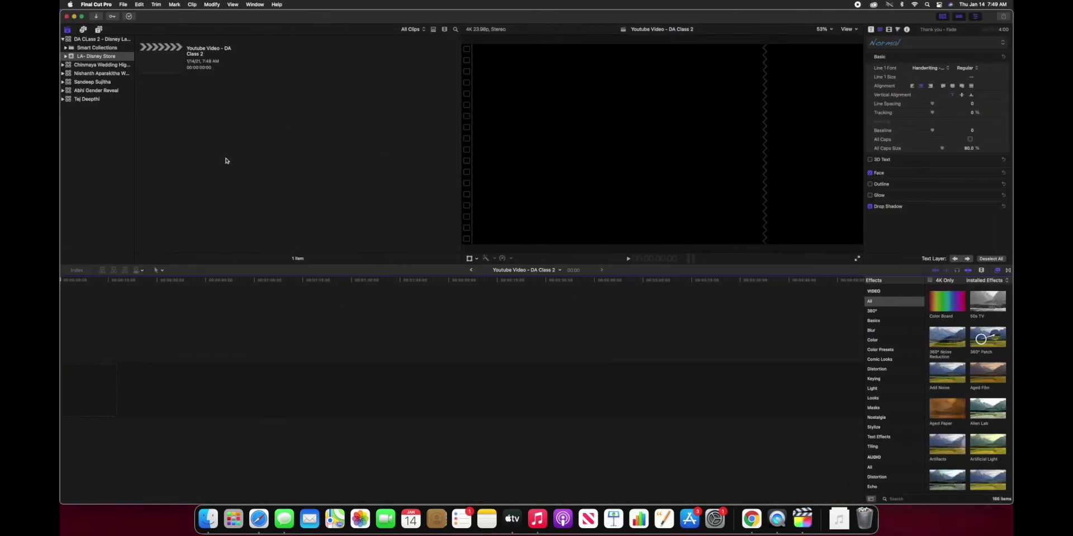
# Import the DA Class 2 Material folder's clips into the LA- Disney Store event through Media Import.
pyautogui.press('super+i')
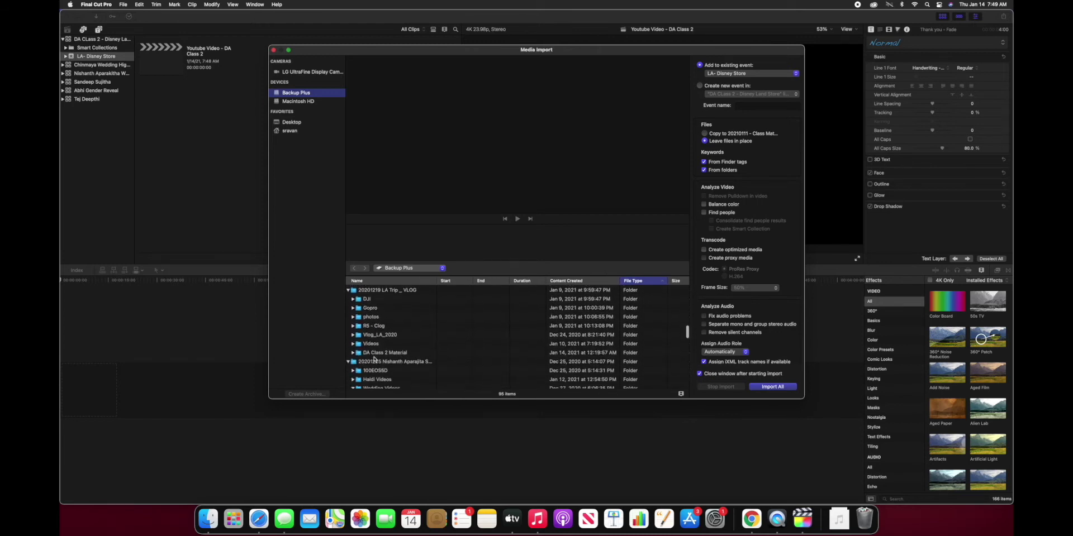
pyautogui.click(374, 347)
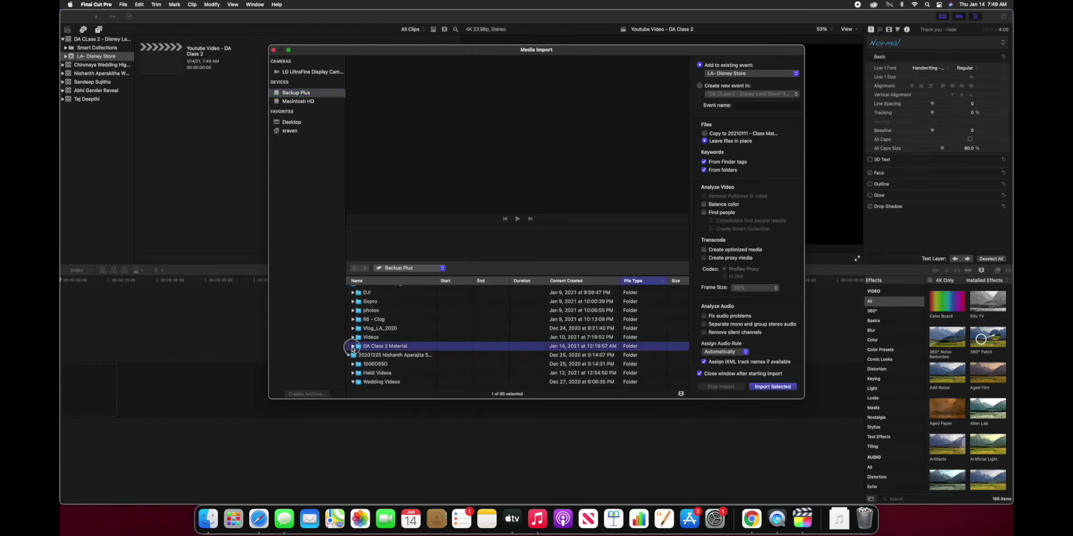
pyautogui.click(352, 346)
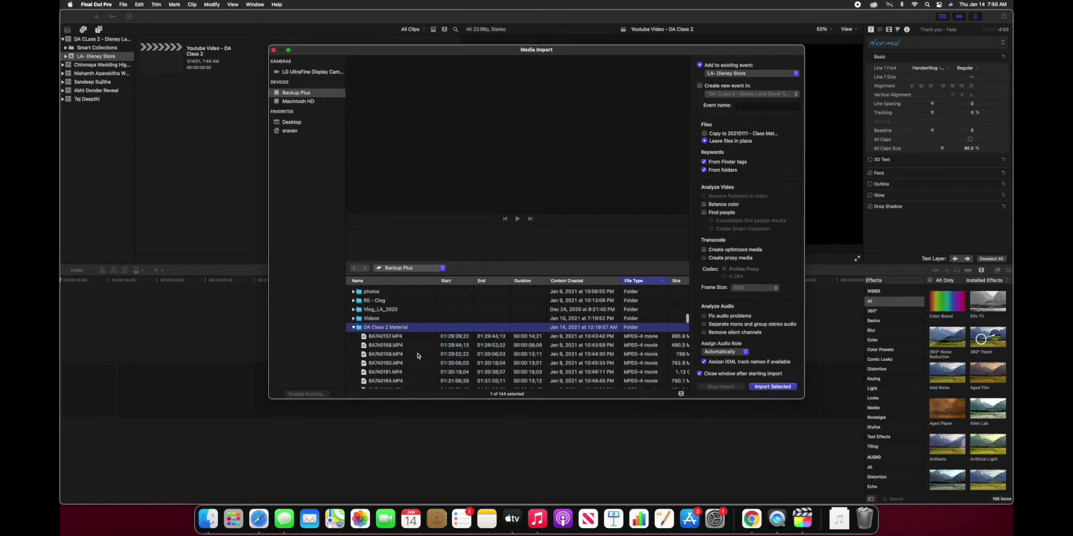
pyautogui.scroll(-10, 417, 356)
pyautogui.scroll(2, 417, 355)
pyautogui.scroll(15, 417, 355)
pyautogui.scroll(-5, 417, 355)
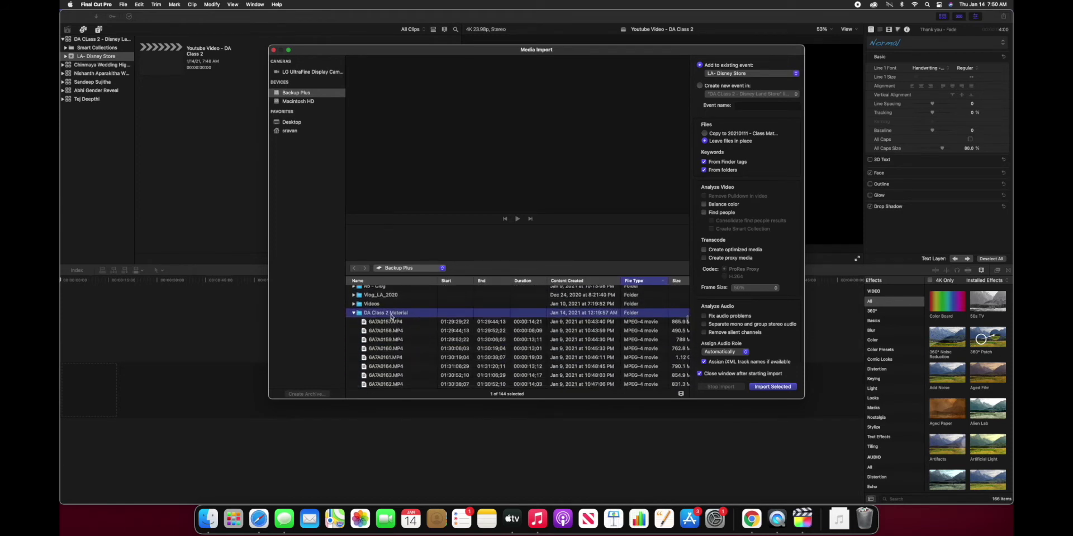
pyautogui.click(779, 387)
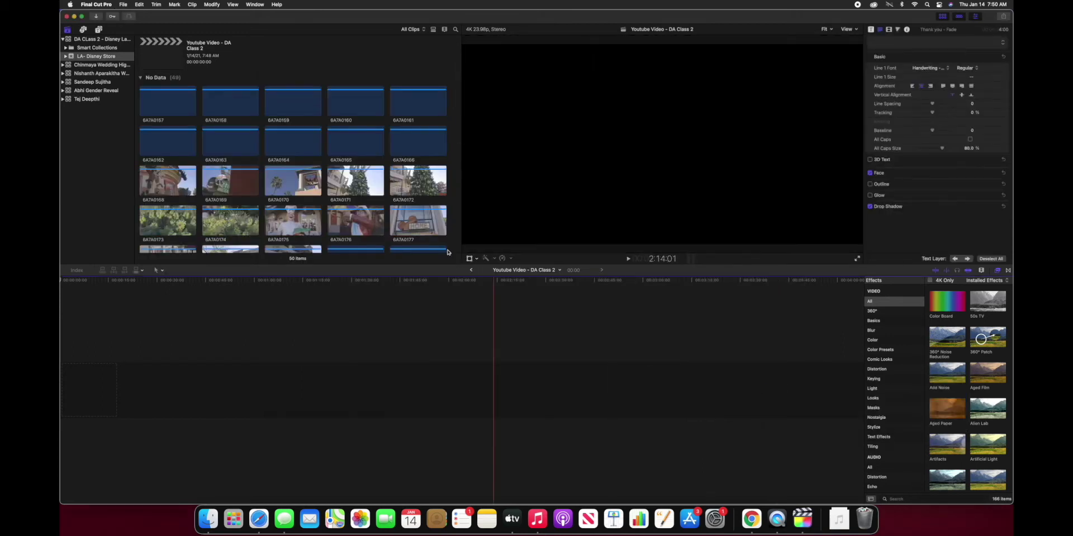
# Review the imported Disney Store clips, return to the empty project, and show Titles and Generators.
pyautogui.scroll(-5, 361, 182)
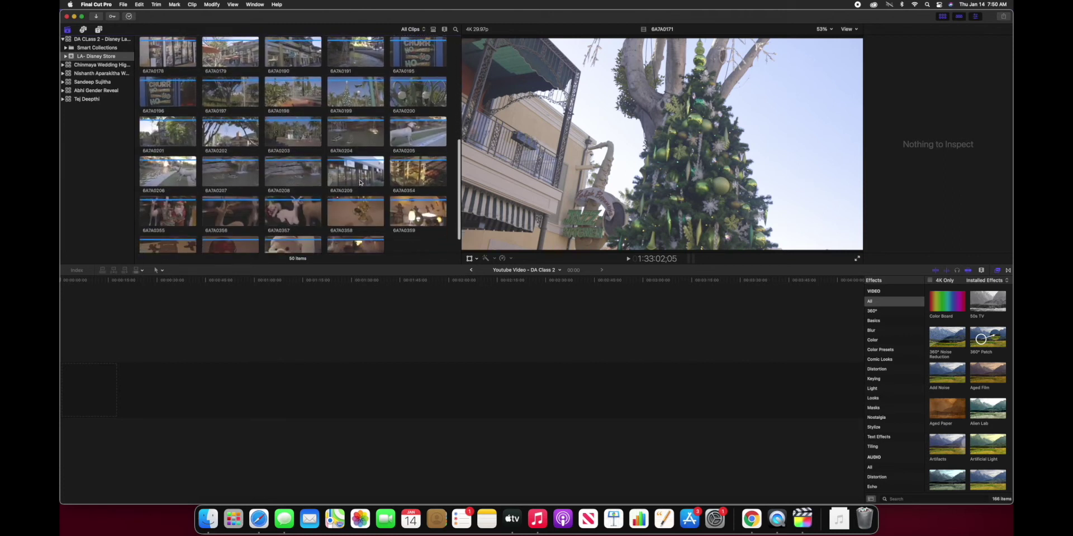
pyautogui.scroll(-1, 361, 183)
pyautogui.scroll(10, 360, 182)
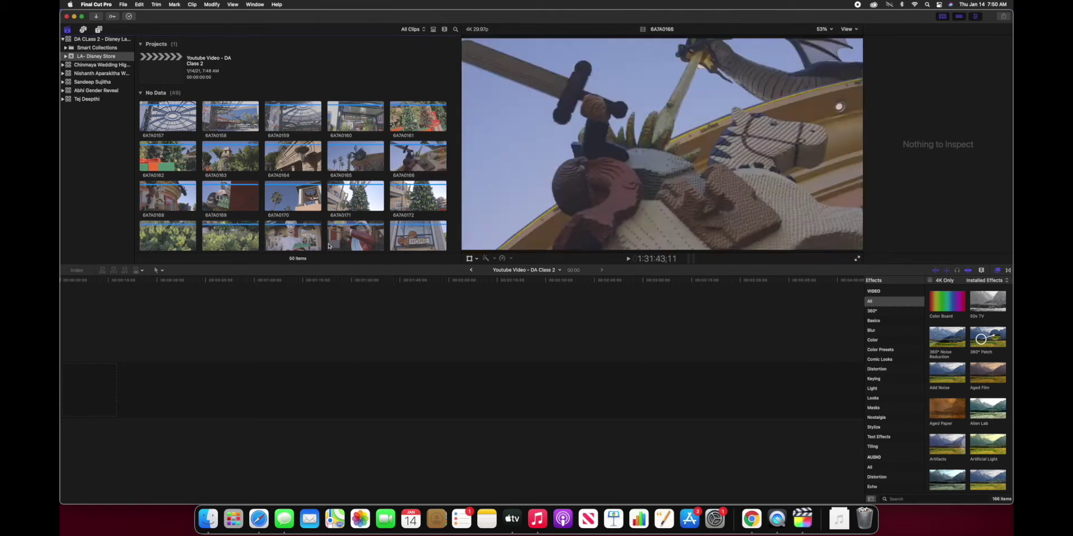
pyautogui.click(86, 398)
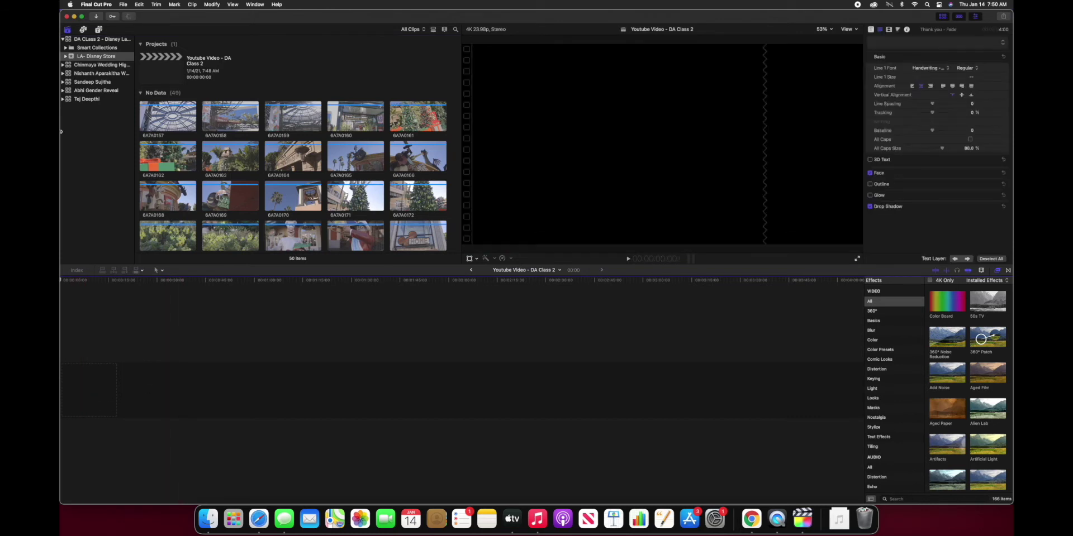
pyautogui.click(99, 30)
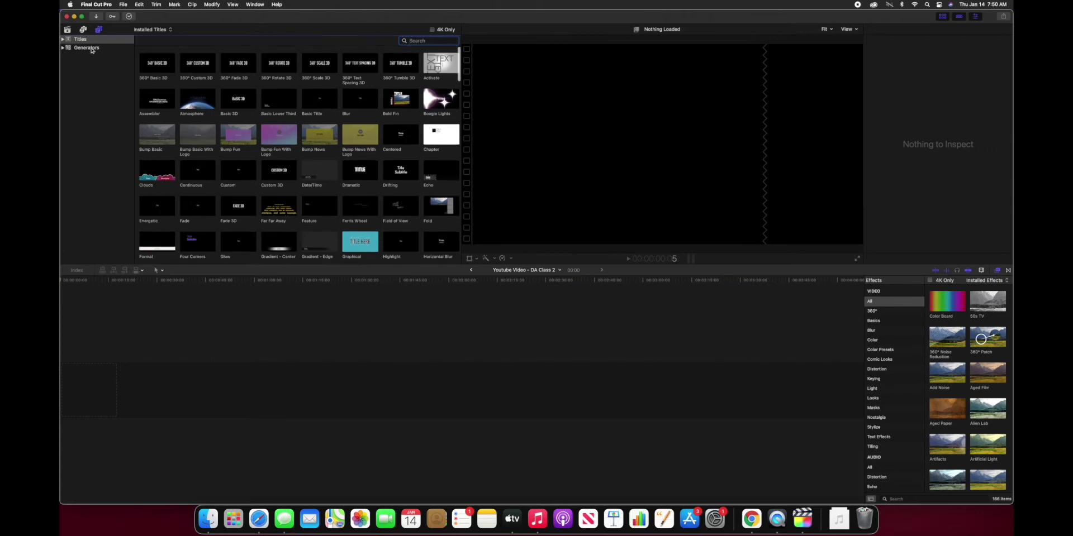
# Show the installed generators, append the Rays generator to the timeline and play it back.
pyautogui.click(85, 48)
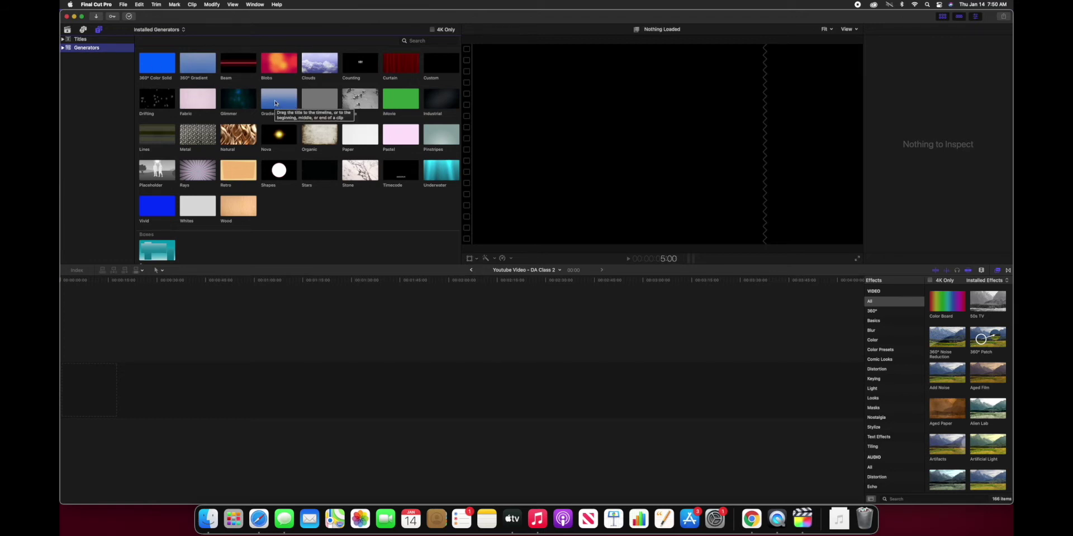
pyautogui.click(186, 175)
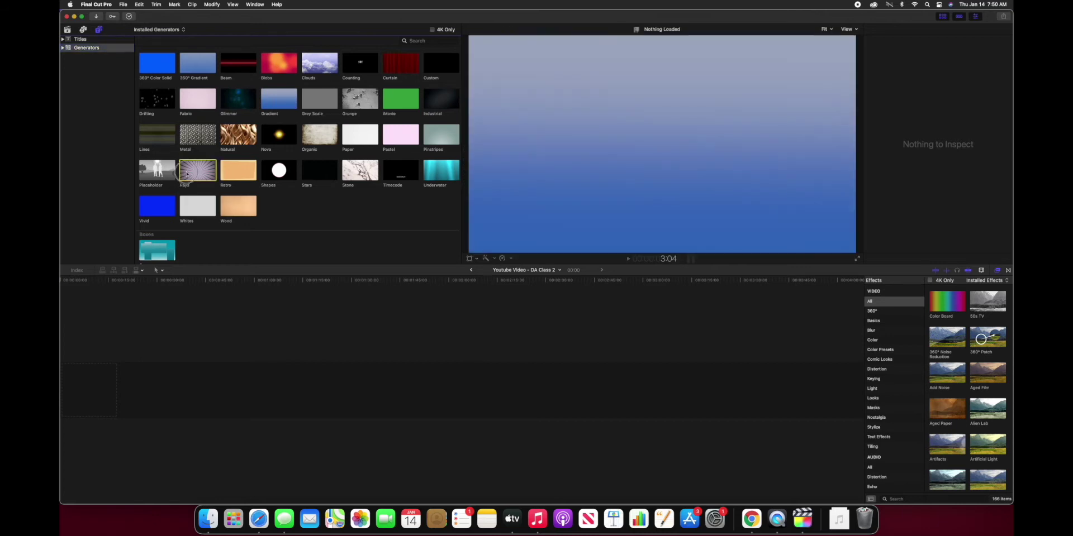
pyautogui.press('e')
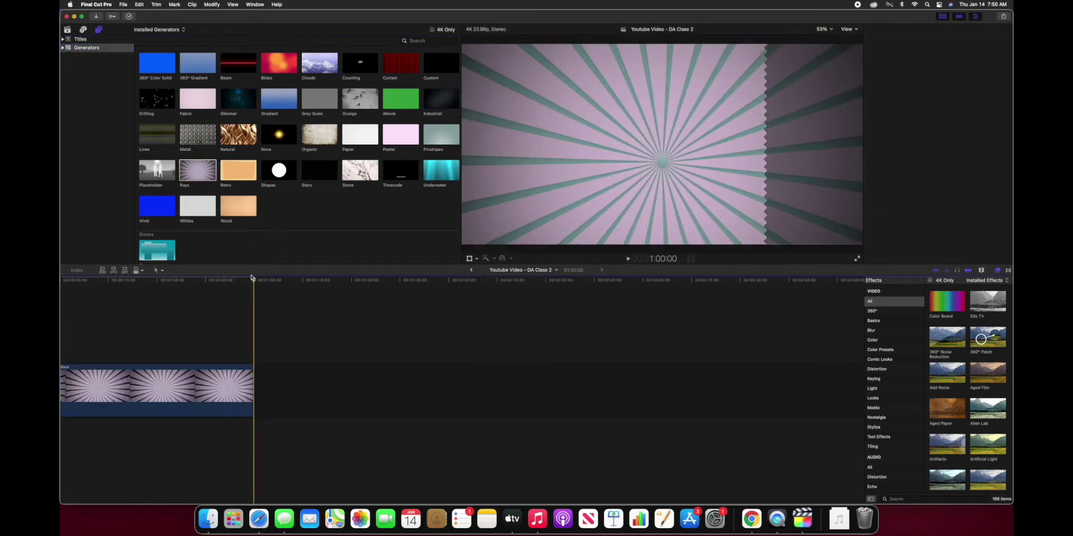
pyautogui.click(62, 298)
pyautogui.press('space')
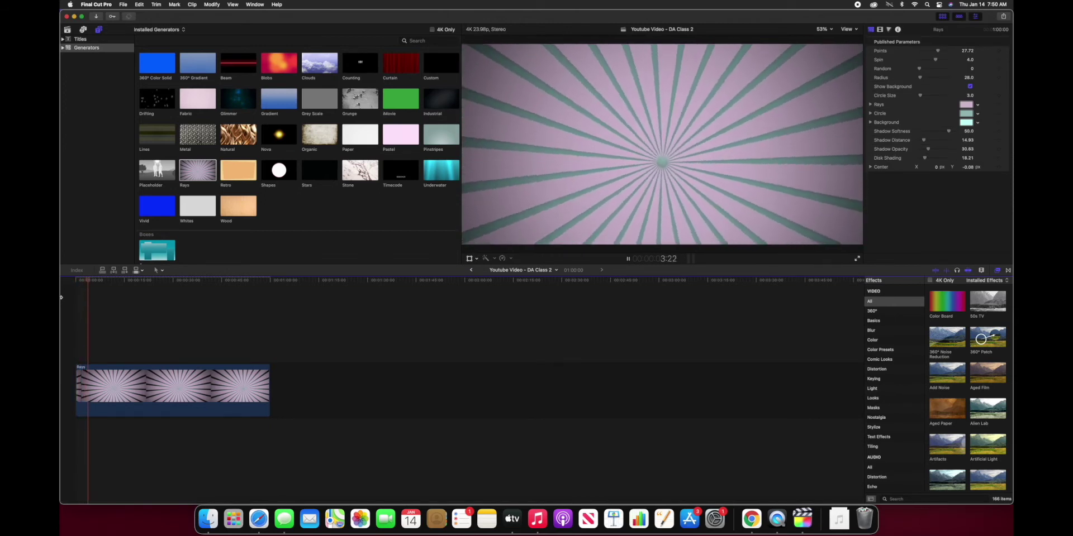
pyautogui.press('space')
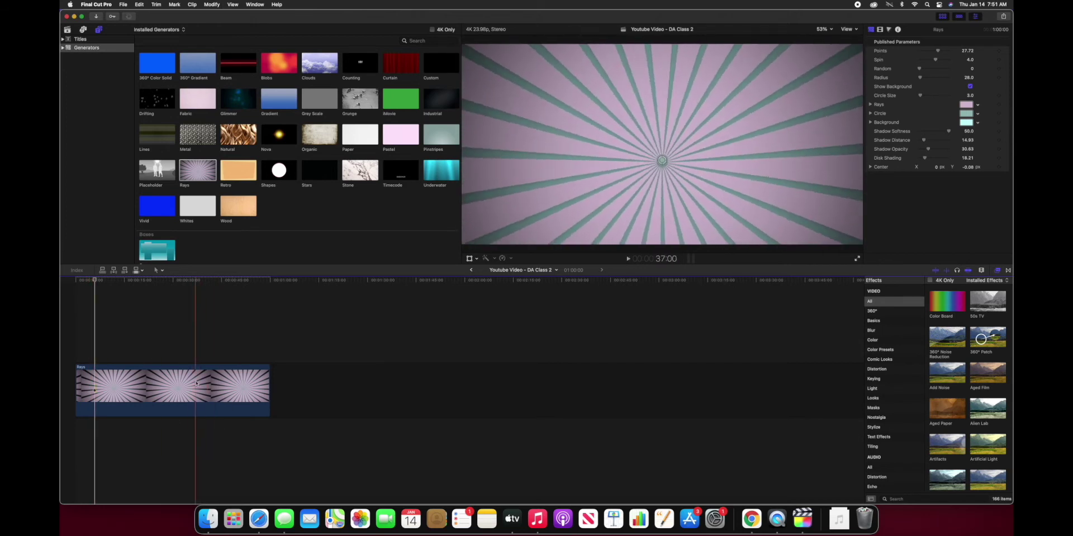
# Split and delete both Rays pieces, then shrink the leftover gap to empty the timeline.
pyautogui.press('r')
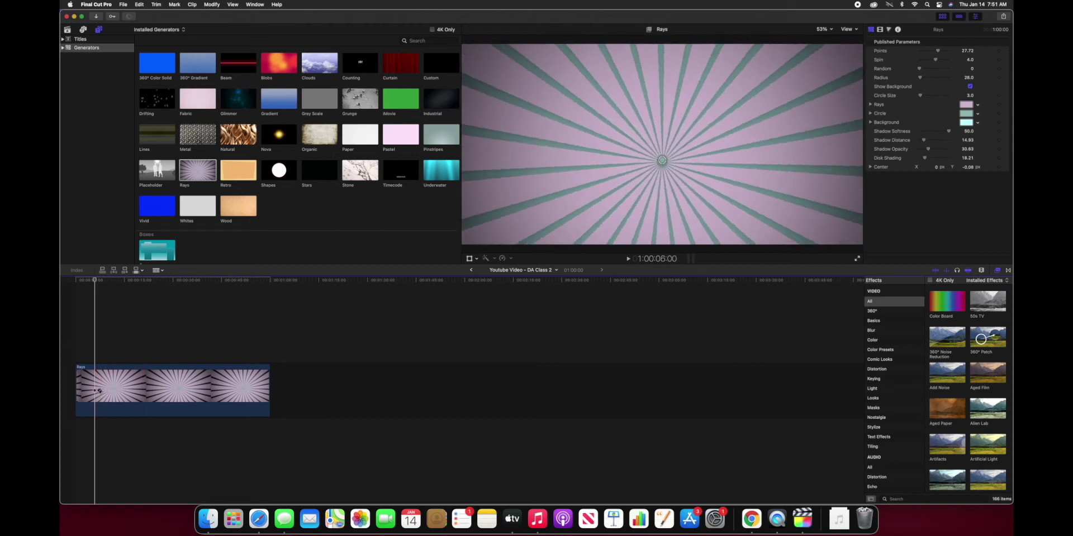
pyautogui.press('super+b')
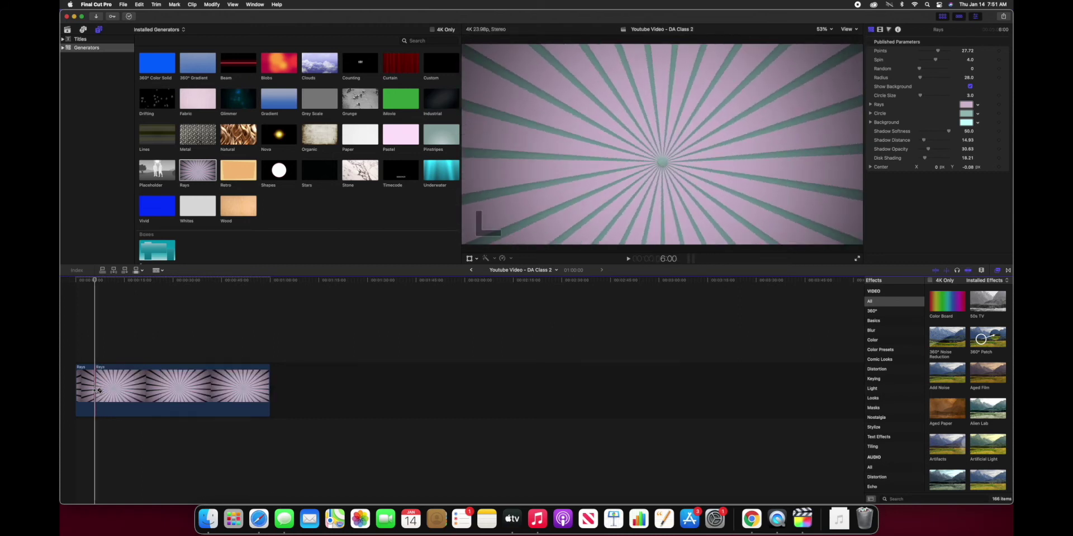
pyautogui.click(142, 390)
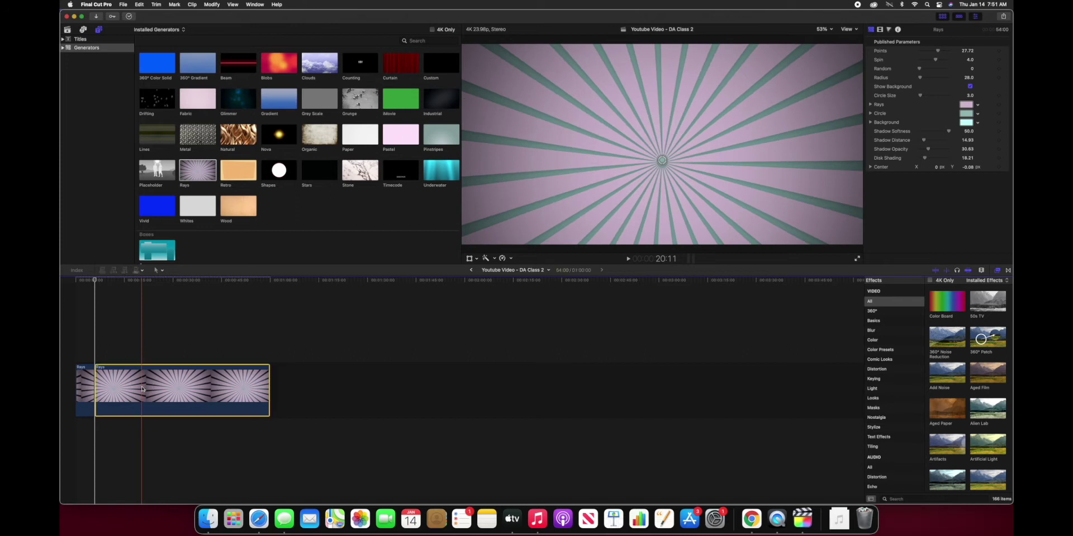
pyautogui.hotkey('shift', 'Delete')
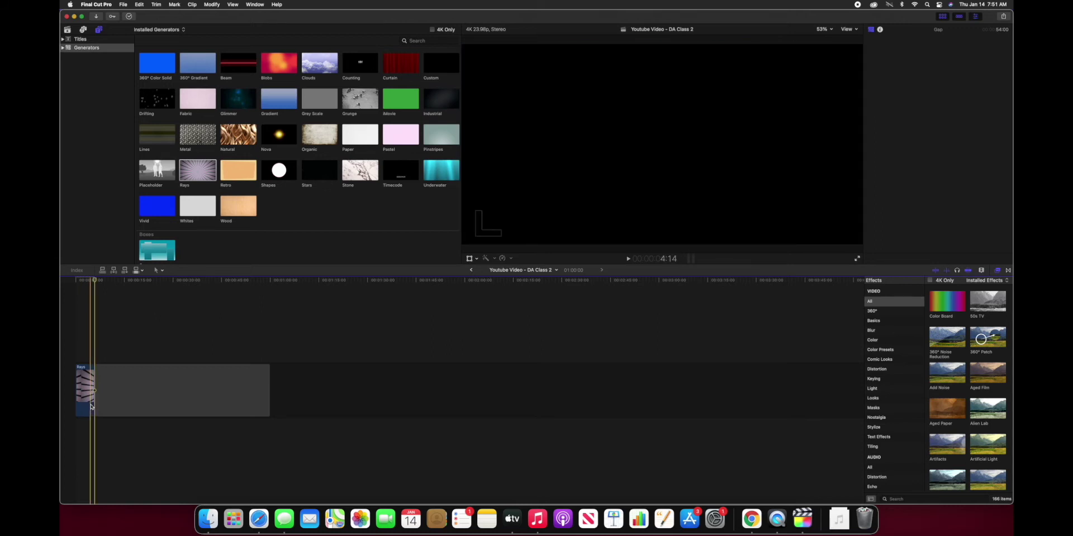
pyautogui.click(89, 401)
pyautogui.hotkey('shift', 'Delete')
pyautogui.click(160, 400)
pyautogui.moveTo(269, 400); pyautogui.dragTo(63, 405)
pyautogui.click(265, 66)
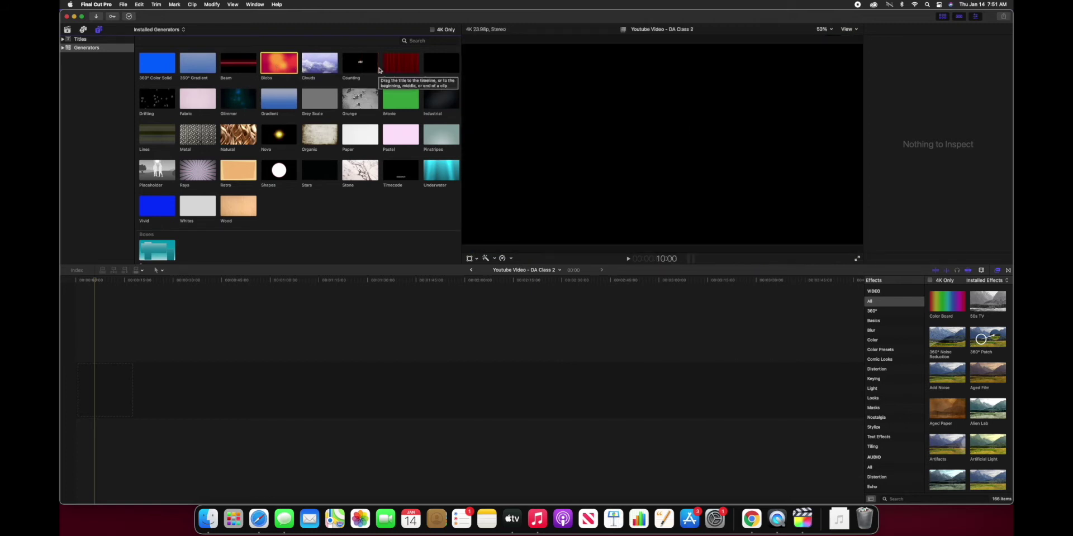
# Preview Counting and Blobs, place Blobs at the timeline start, and trim it to 6:00.
pyautogui.click(346, 67)
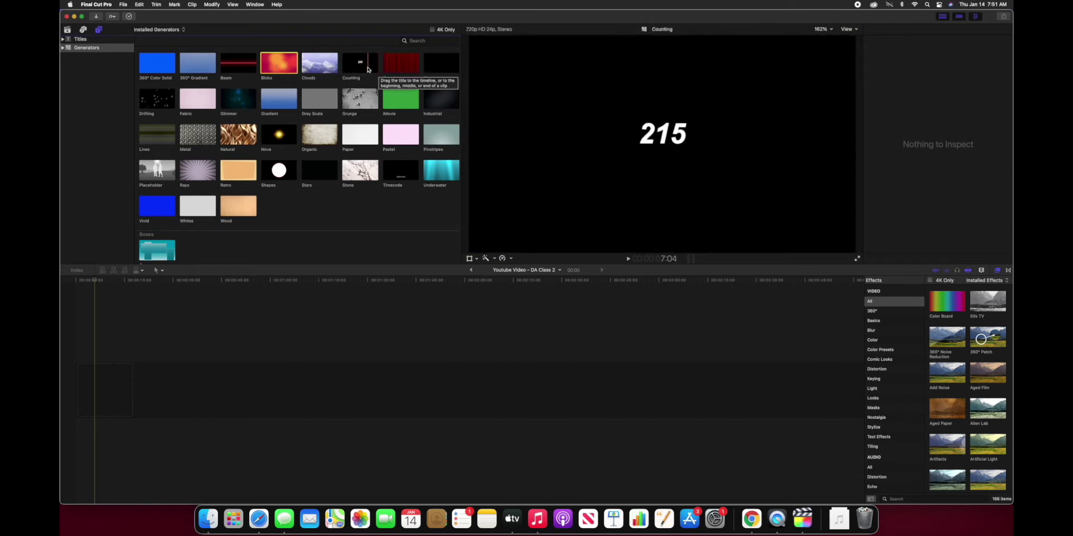
pyautogui.click(266, 65)
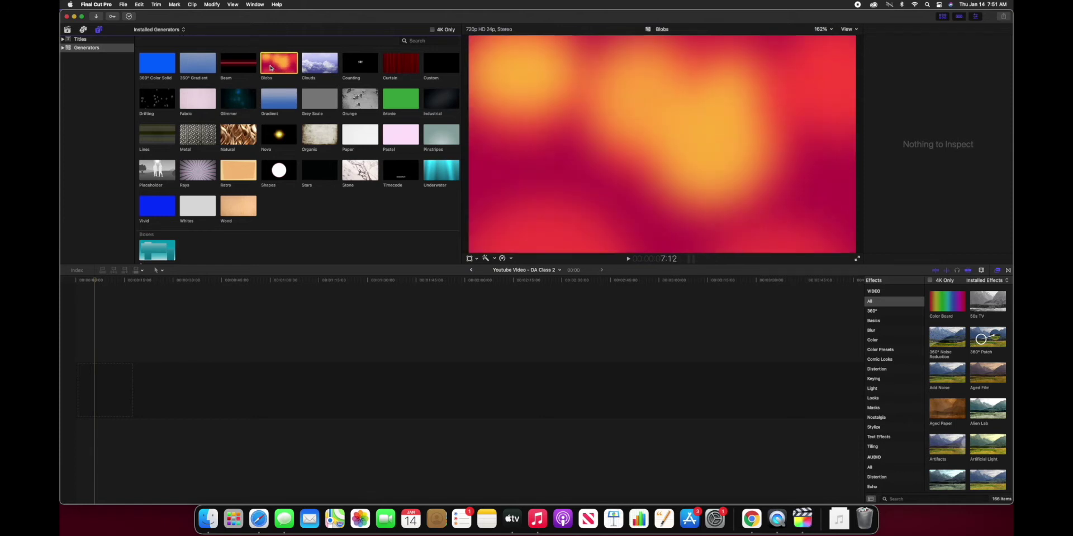
pyautogui.moveTo(270, 68); pyautogui.dragTo(126, 398)
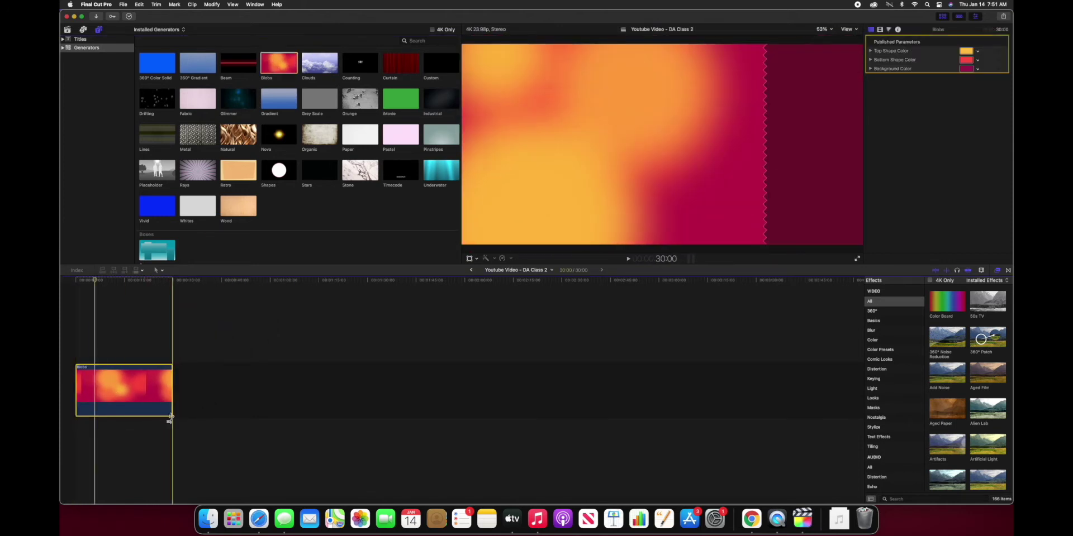
pyautogui.moveTo(171, 413); pyautogui.dragTo(91, 407)
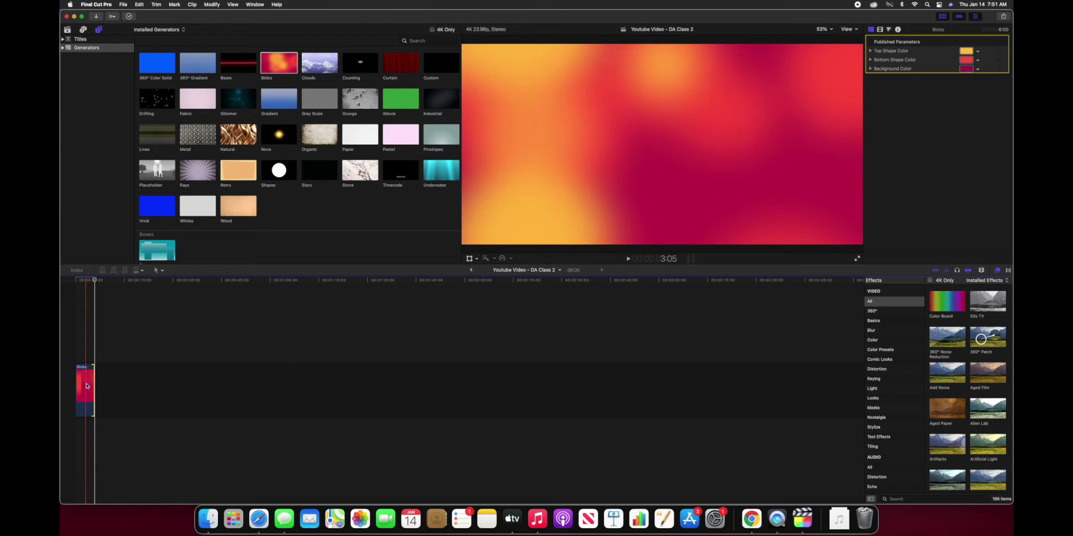
pyautogui.click(79, 39)
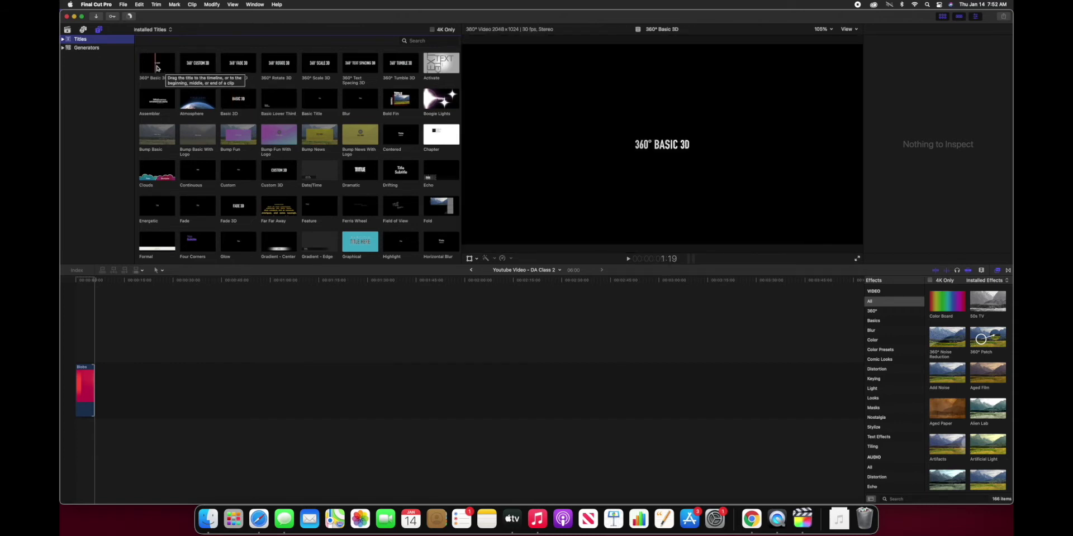
# Place the 360° Basic 3D title above the Blobs clip, cancelling the accidental replace.
pyautogui.moveTo(170, 69); pyautogui.dragTo(89, 389)
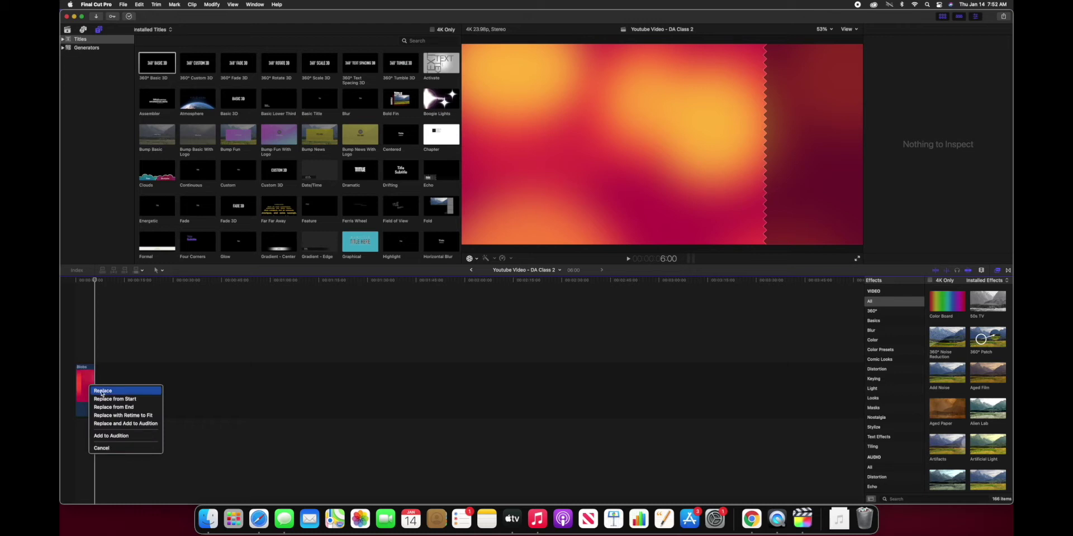
pyautogui.click(87, 348)
pyautogui.moveTo(174, 54); pyautogui.dragTo(89, 359)
pyautogui.click(85, 358)
# Change the title text to 'Many Tutorials' and play the project from the start.
pyautogui.click(614, 151)
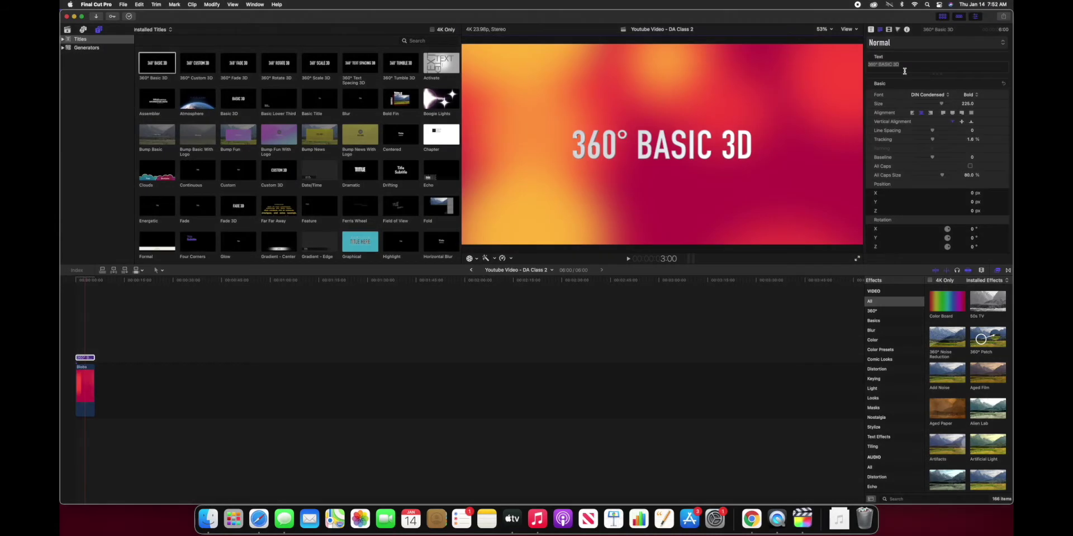
pyautogui.click(911, 69)
pyautogui.write('Man')
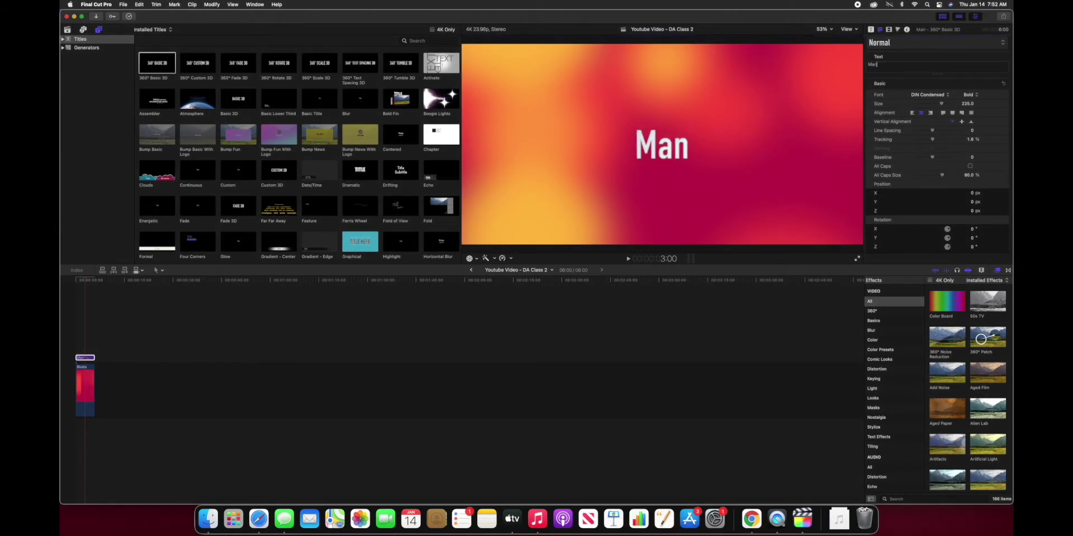
pyautogui.write('y Tutorials')
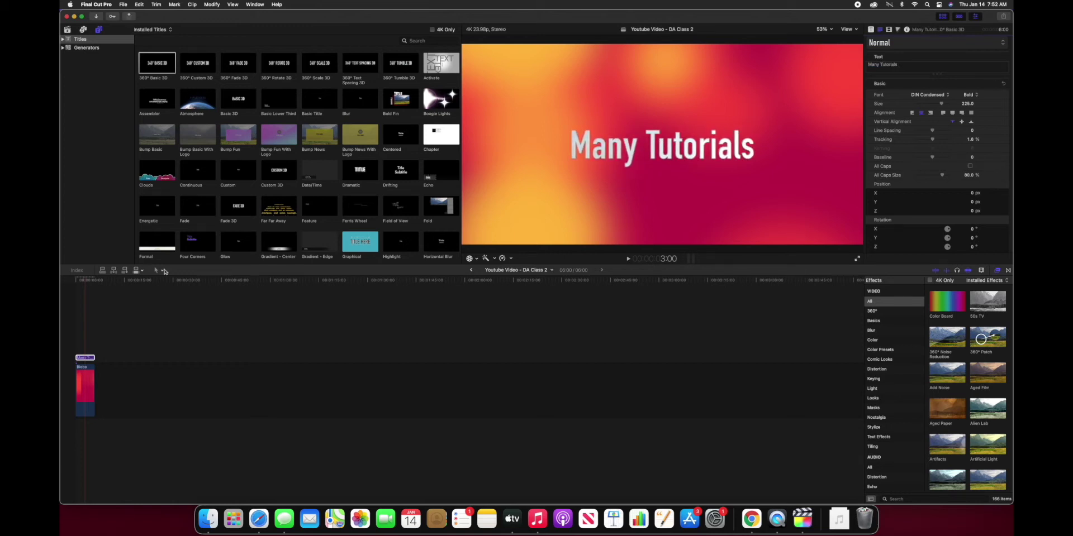
pyautogui.moveTo(84, 284); pyautogui.dragTo(61, 292)
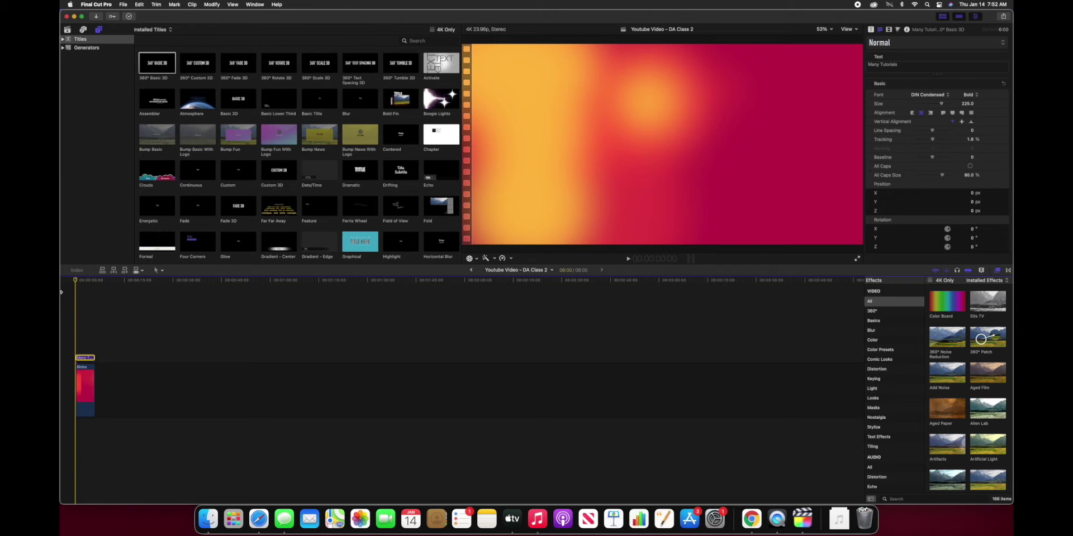
pyautogui.press('space')
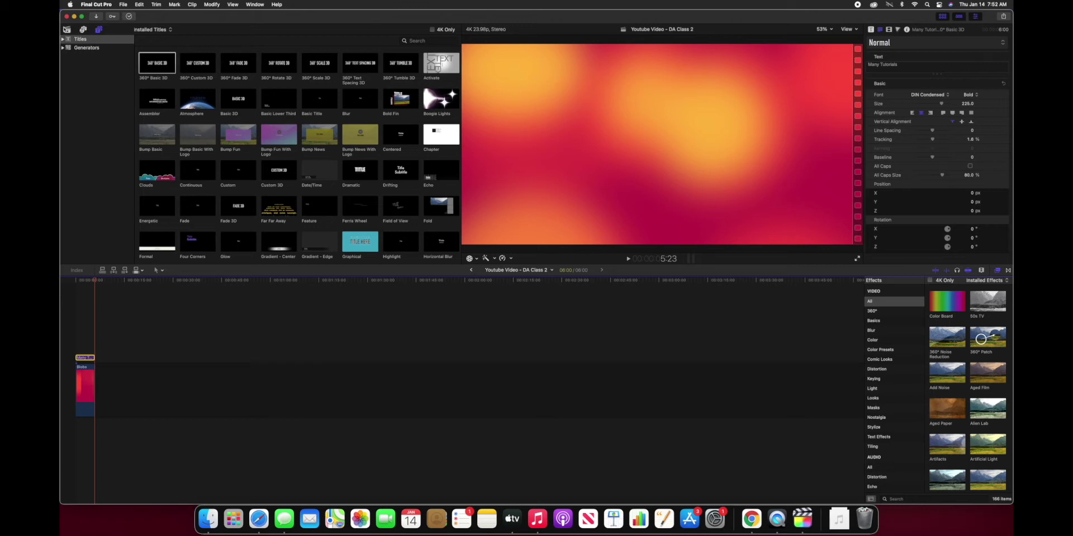
pyautogui.click(67, 30)
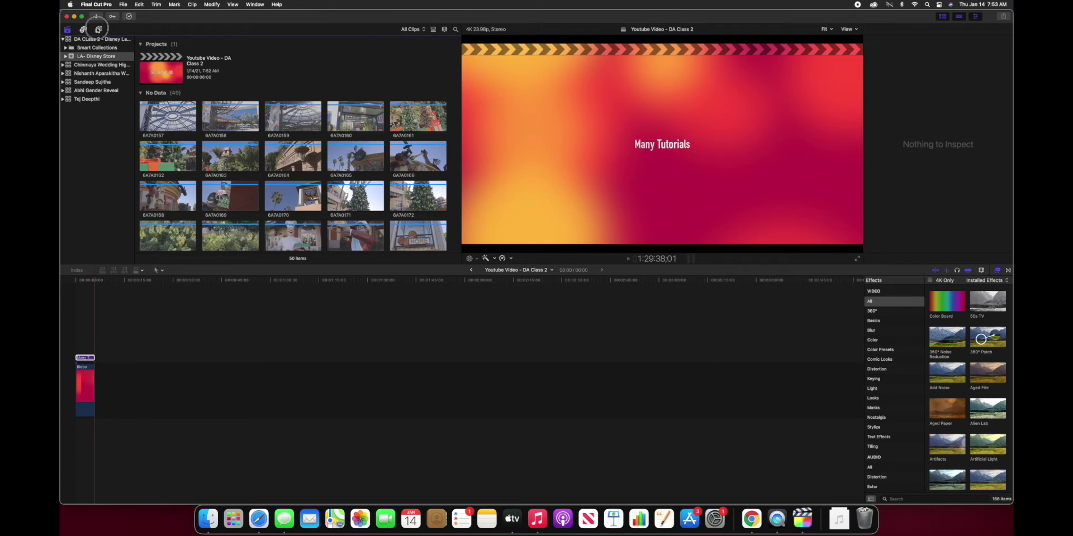
# Switch the browser from the library clips back to the Titles and Generators list.
pyautogui.click(99, 29)
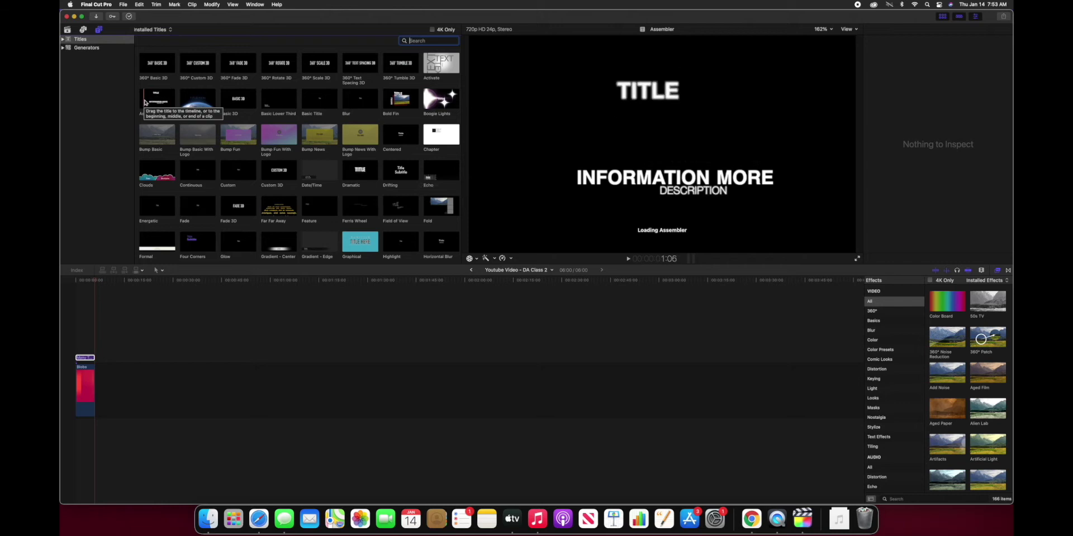
# Add an Assembler title after the Blobs clip and title it 'Disclaimer'.
pyautogui.moveTo(160, 104); pyautogui.dragTo(111, 401)
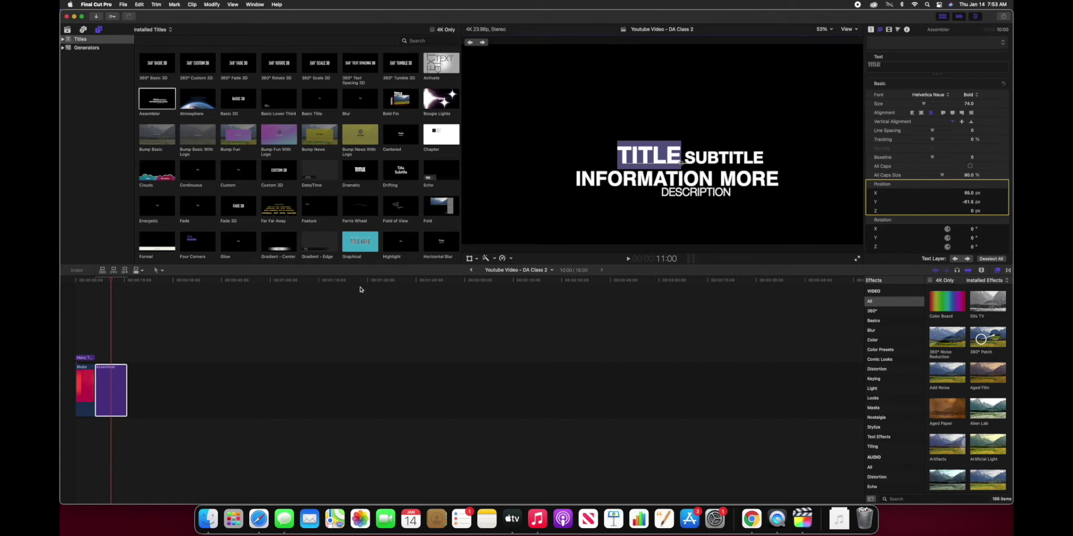
pyautogui.write('DIscl')
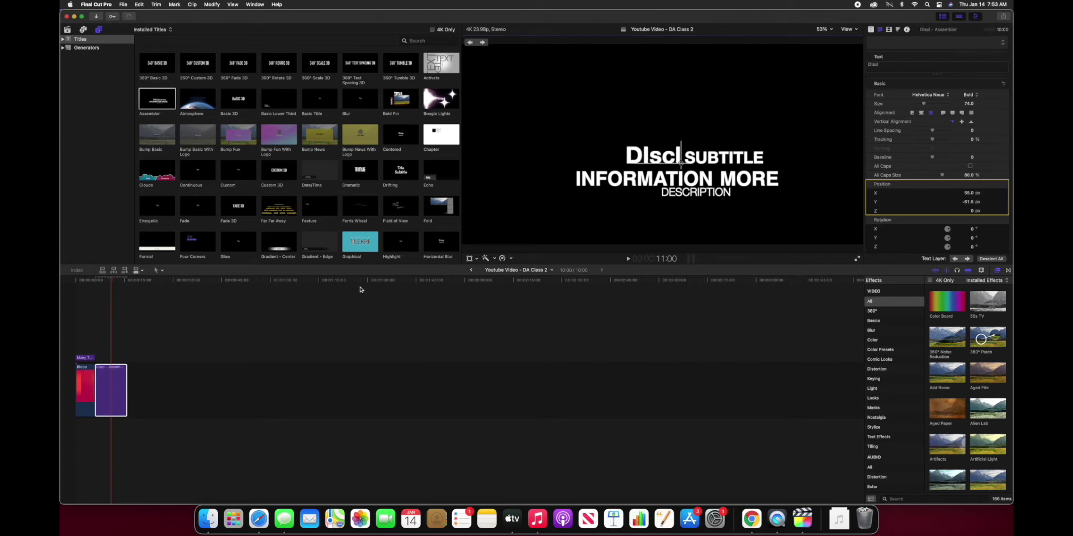
pyautogui.write('aimer')
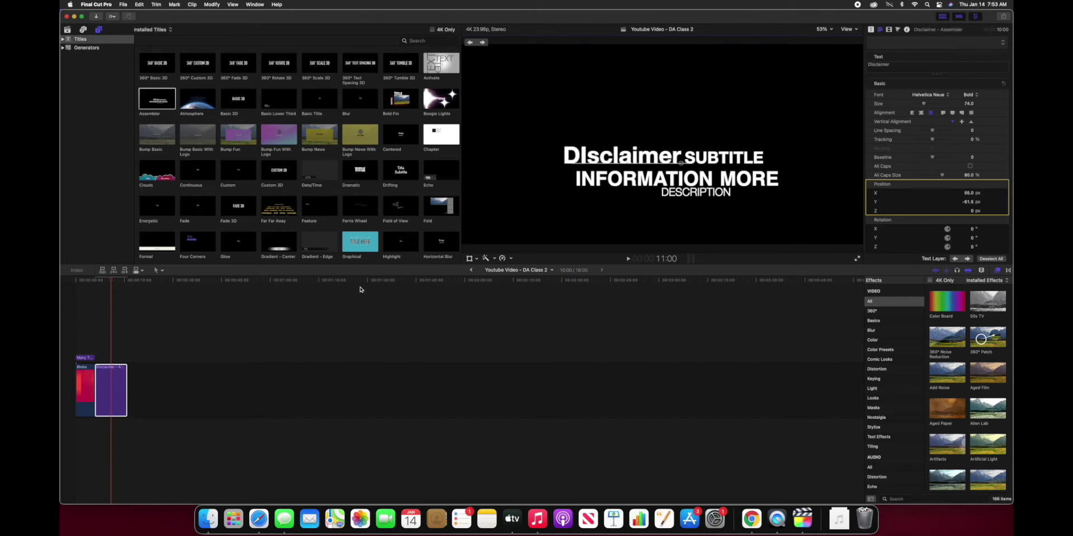
pyautogui.press('Left')
pyautogui.press('Left')
pyautogui.press('Left')
pyautogui.press('Left')
pyautogui.press('Left')
pyautogui.press('Left')
pyautogui.press('Left')
pyautogui.press('Left')
pyautogui.press('Left')
pyautogui.press('Right')
pyautogui.press('BackSpace')
pyautogui.write('i')
pyautogui.press('Right')
pyautogui.press('Right')
pyautogui.press('Right')
pyautogui.press('Right')
pyautogui.press('Right')
pyautogui.press('Right')
pyautogui.press('Right')
pyautogui.press('Right')
# Delete the SUBTITLE, INFORMATION, MORE and DESCRIPTION placeholder text.
pyautogui.click(697, 156)
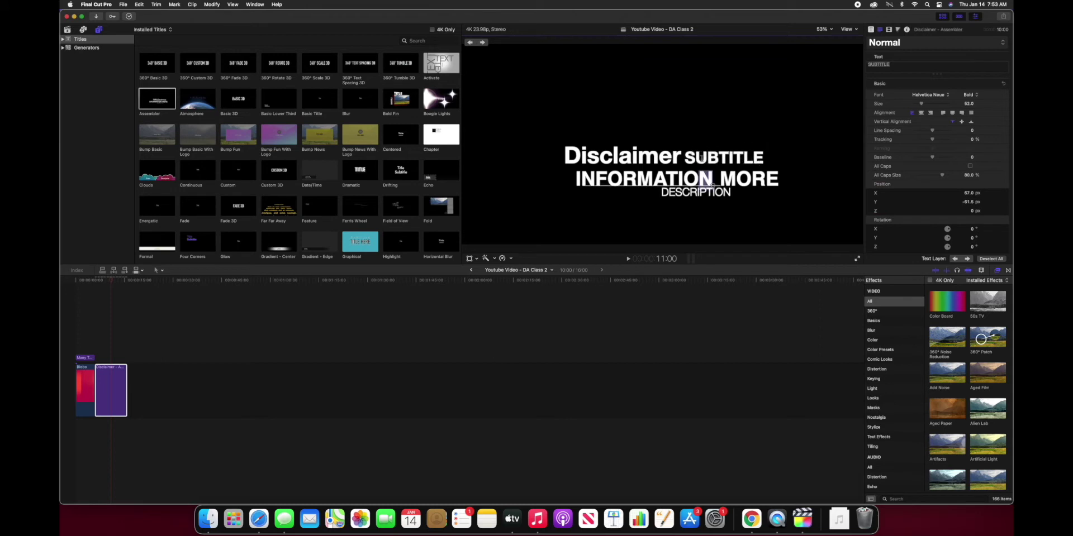
pyautogui.hotkey('shift', 'alt', 'Right')
pyautogui.press('BackSpace')
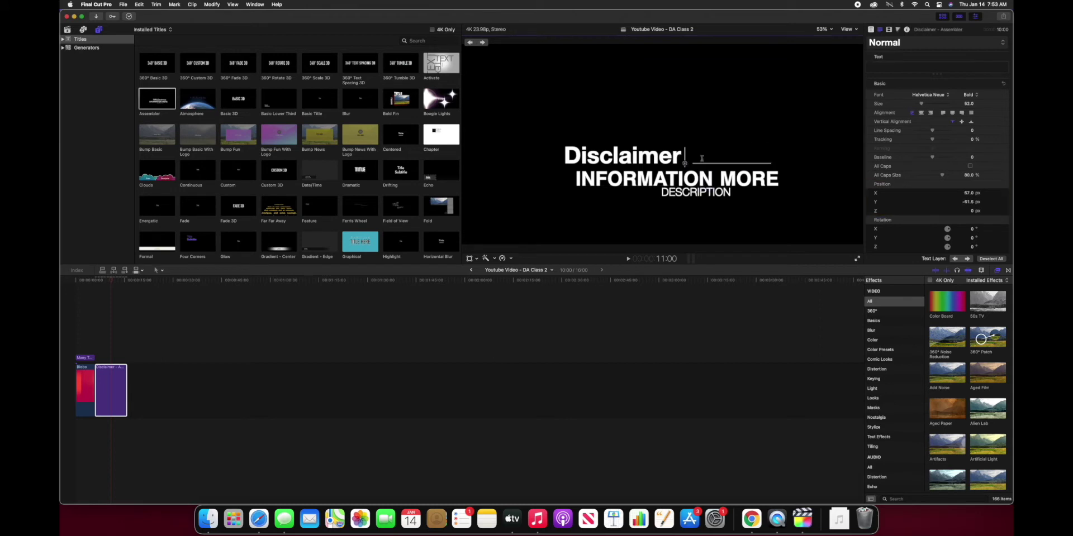
pyautogui.click(713, 179)
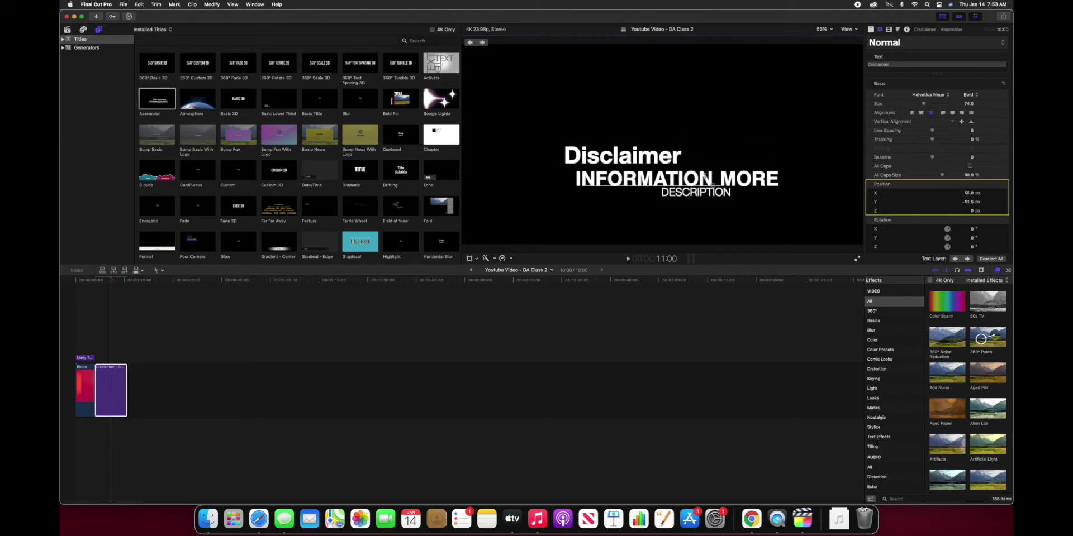
pyautogui.click(758, 179)
pyautogui.press('BackSpace')
pyautogui.press('BackSpace')
pyautogui.press('BackSpace')
pyautogui.press('BackSpace')
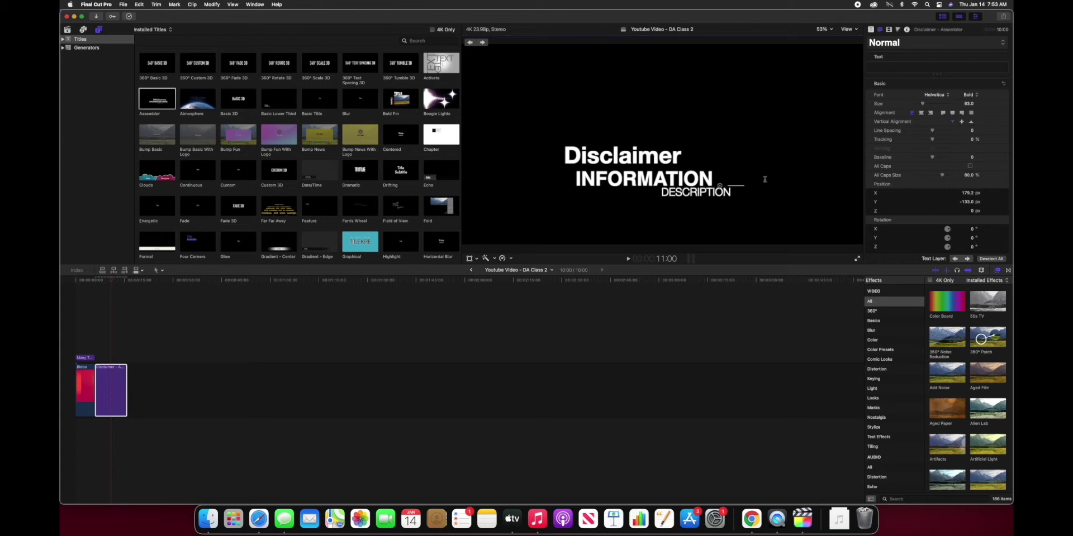
pyautogui.press('BackSpace')
pyautogui.press('BackSpace')
pyautogui.press('BackSpace')
pyautogui.press('BackSpace')
pyautogui.press('BackSpace')
pyautogui.press('BackSpace')
pyautogui.press('BackSpace')
pyautogui.press('BackSpace')
pyautogui.press('BackSpace')
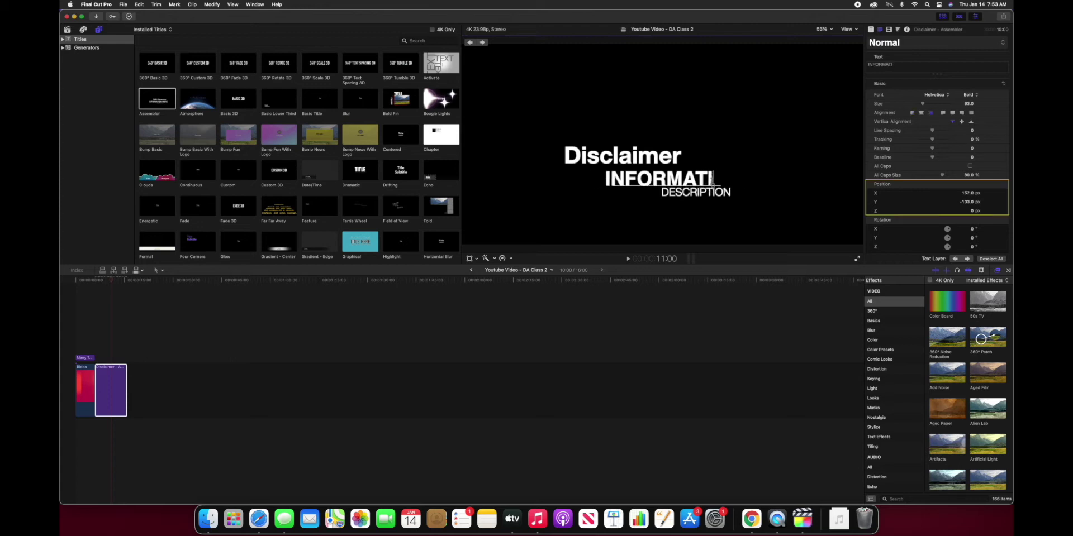
pyautogui.press('BackSpace')
pyautogui.press('BackSpace')
pyautogui.press('BackSpace')
pyautogui.press('BackSpace')
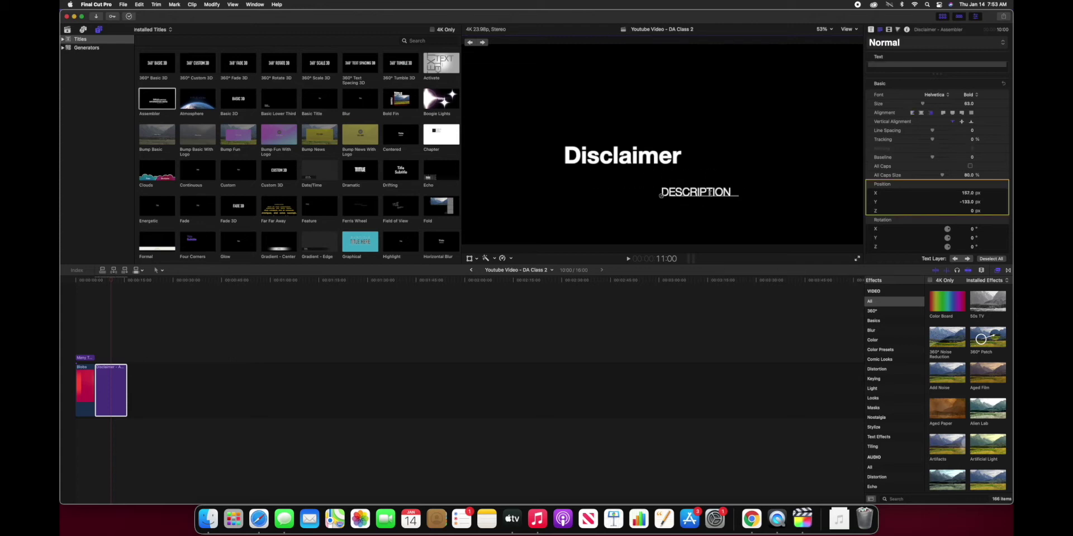
pyautogui.click(733, 193)
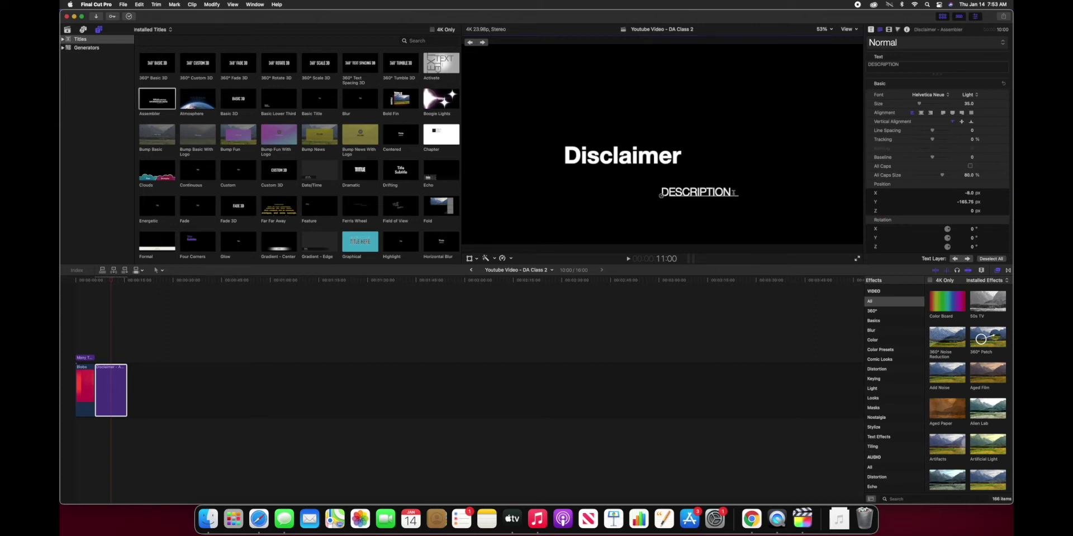
pyautogui.press('BackSpace')
pyautogui.press('BackSpace')
pyautogui.press('BackSpace')
pyautogui.press('BackSpace')
pyautogui.press('BackSpace')
pyautogui.press('BackSpace')
pyautogui.press('BackSpace')
pyautogui.press('BackSpace')
pyautogui.press('BackSpace')
pyautogui.press('BackSpace')
pyautogui.press('BackSpace')
# Enter the education-only, not-for-commercial-use disclaimer sentence and reduce its size to 16.
pyautogui.write('Thi')
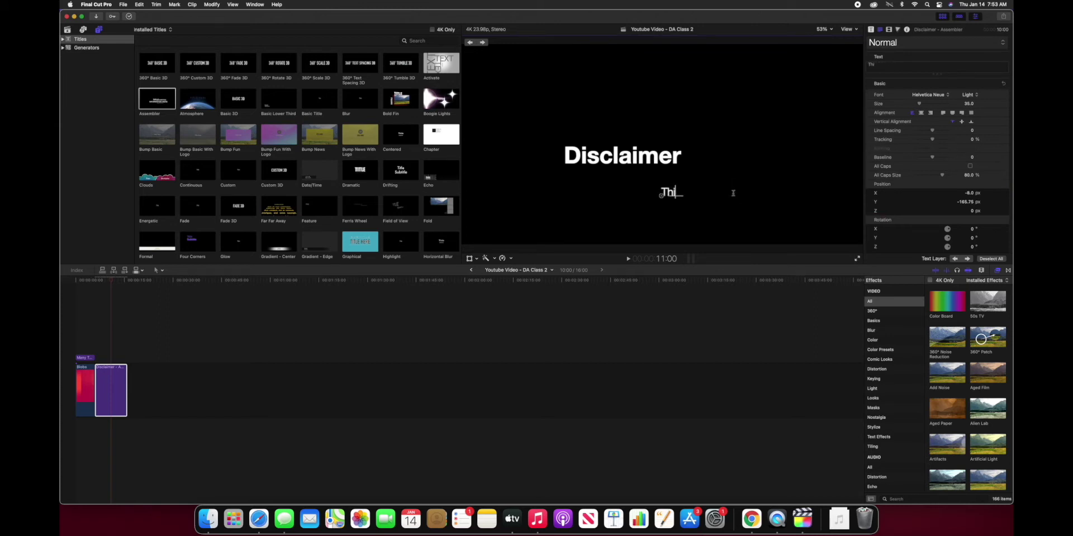
pyautogui.write('s video is made for only education purpose , not for an')
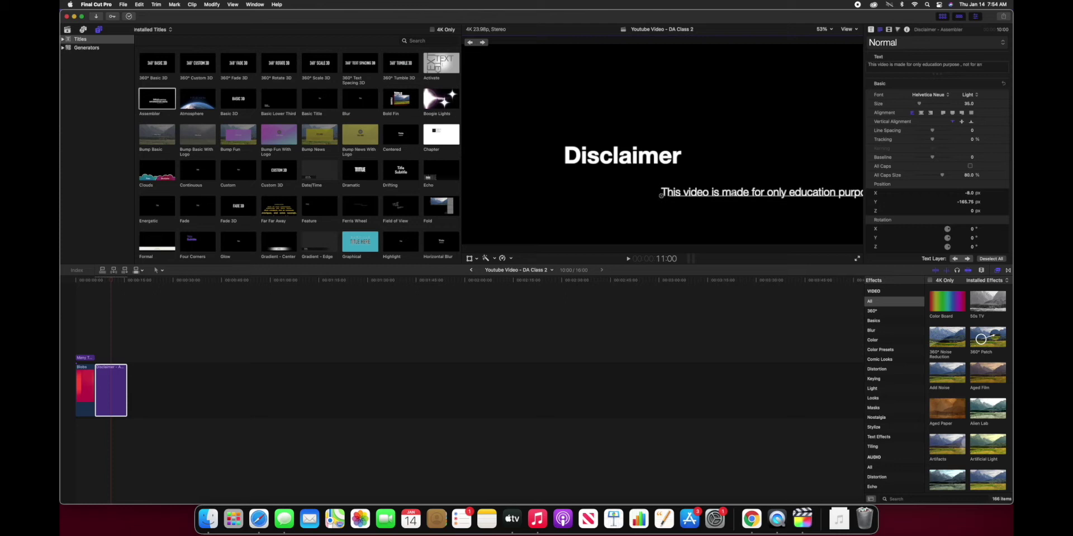
pyautogui.write('cial reasons')
pyautogui.click(729, 200)
pyautogui.click(683, 156)
pyautogui.click(697, 192)
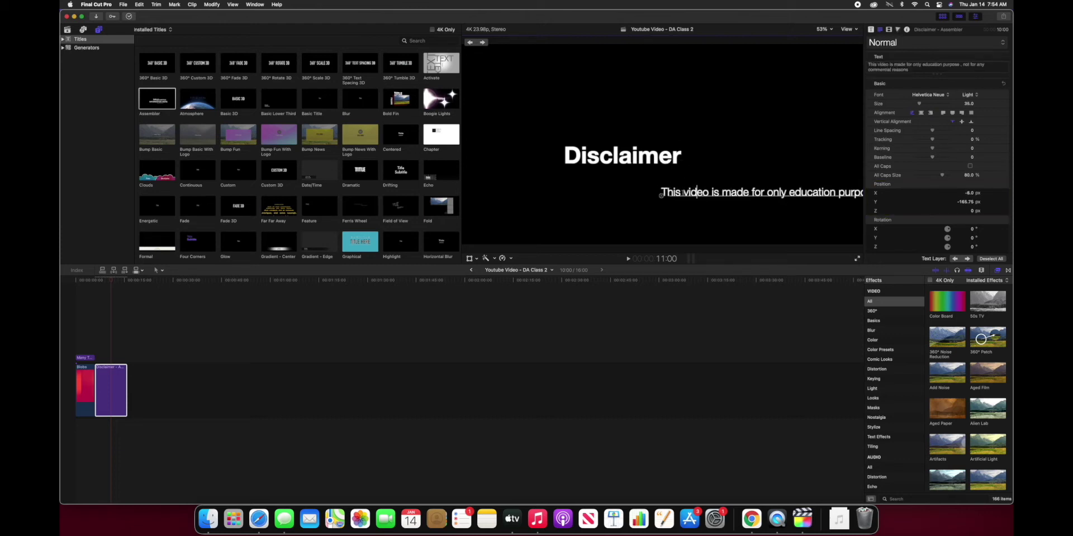
pyautogui.click(682, 156)
pyautogui.click(682, 193)
pyautogui.tripleClick(683, 193)
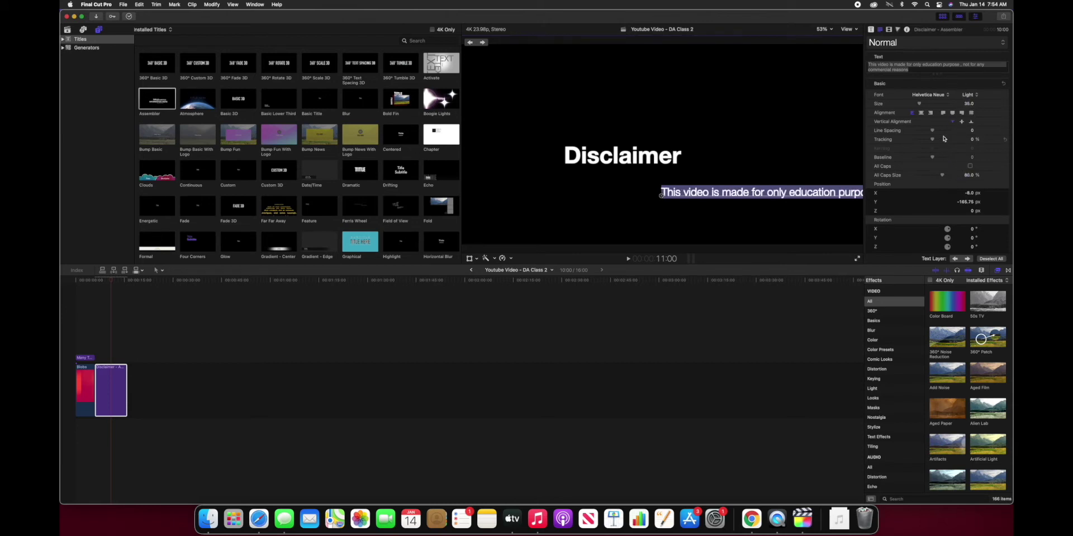
pyautogui.moveTo(921, 106)
pyautogui.mouseDown()
pyautogui.moveTo(907, 105)
pyautogui.moveTo(917, 105)
pyautogui.mouseUp()
pyautogui.click(760, 212)
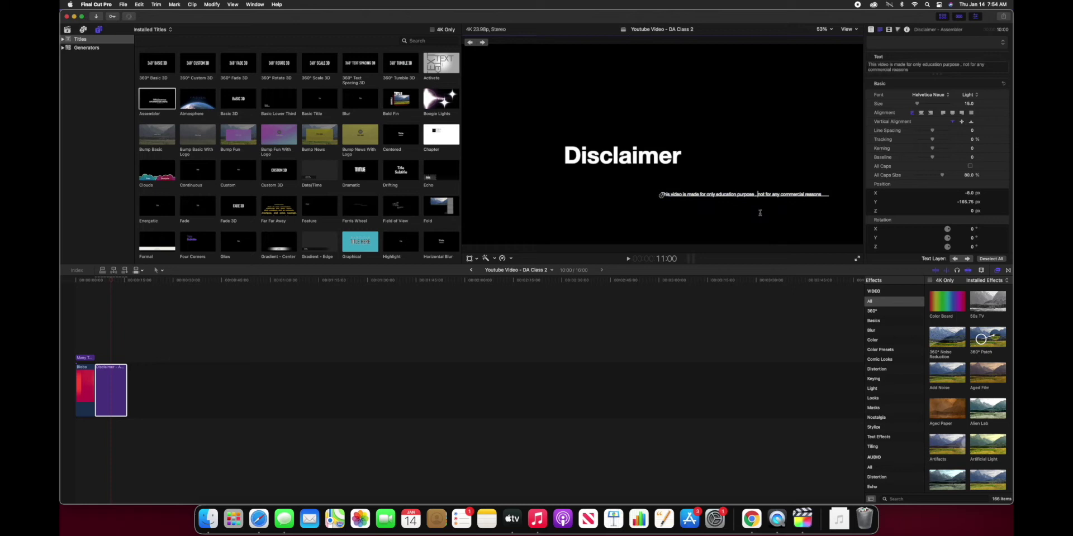
pyautogui.click(446, 337)
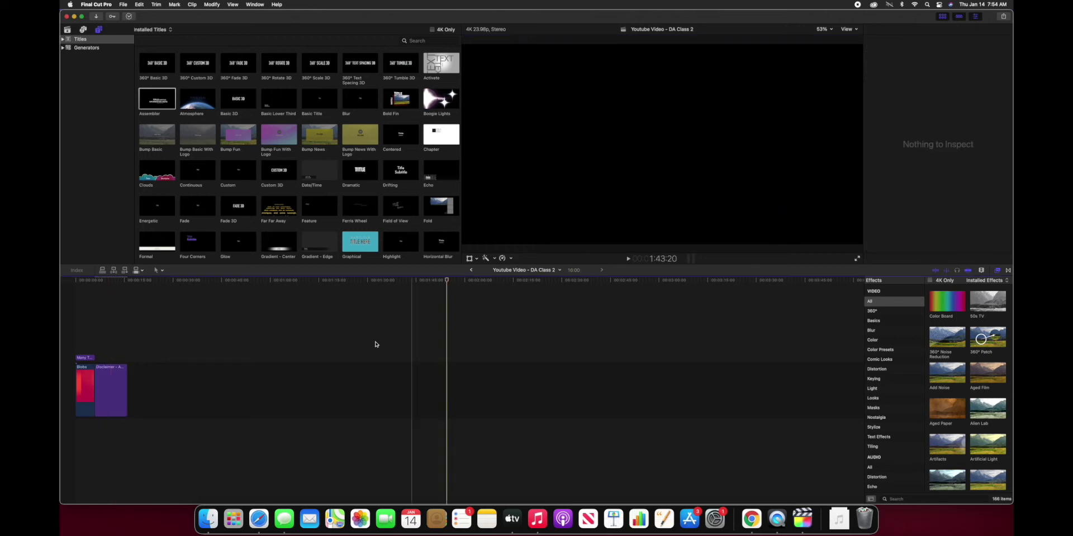
# Select the Disclaimer clip, then browse the LA- Disney Store event's 50 clips in the library.
pyautogui.click(123, 380)
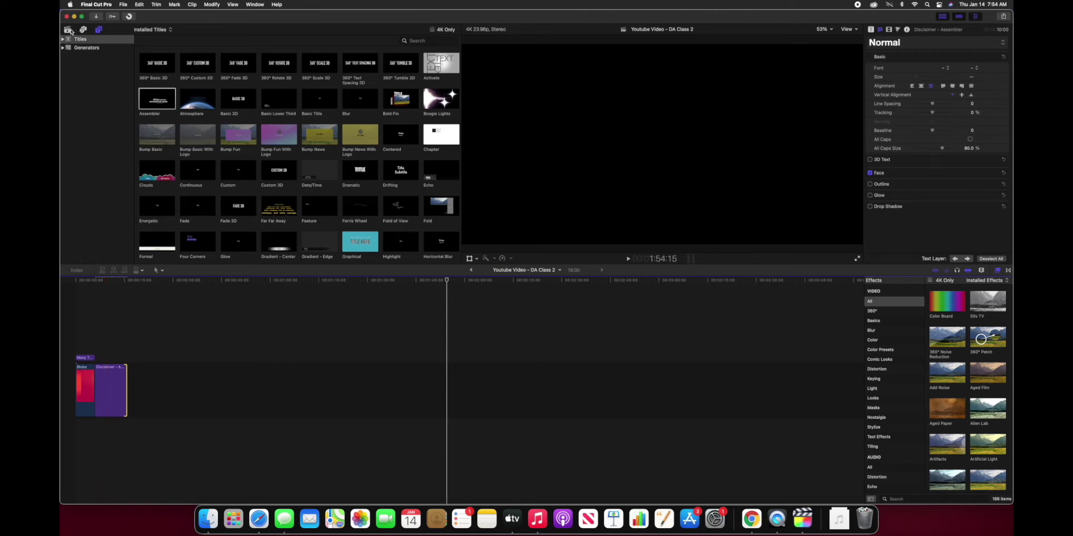
pyautogui.click(69, 29)
pyautogui.scroll(-5, 274, 202)
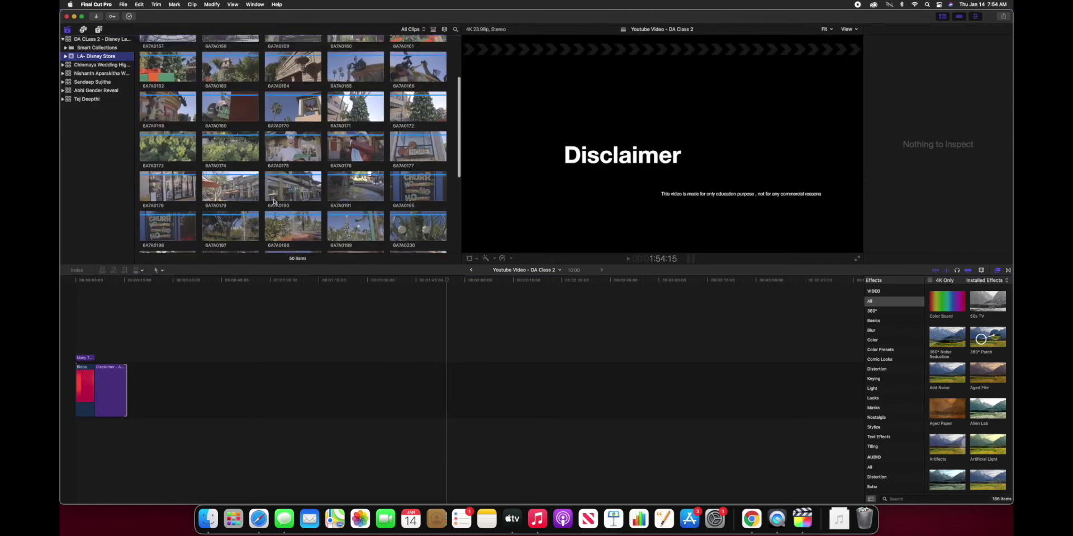
pyautogui.scroll(5, 274, 201)
pyautogui.scroll(-10, 307, 195)
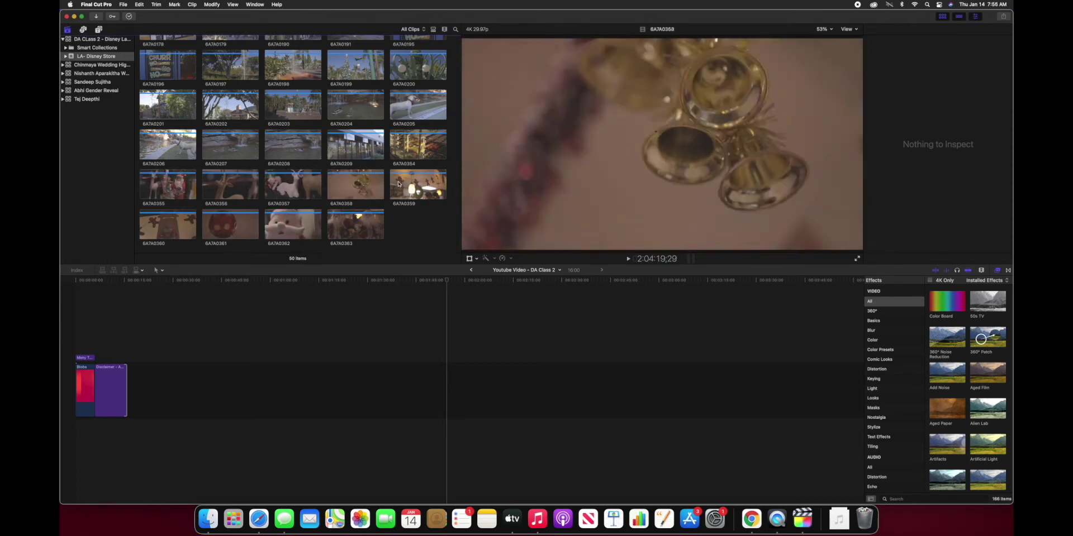
pyautogui.scroll(2, 407, 185)
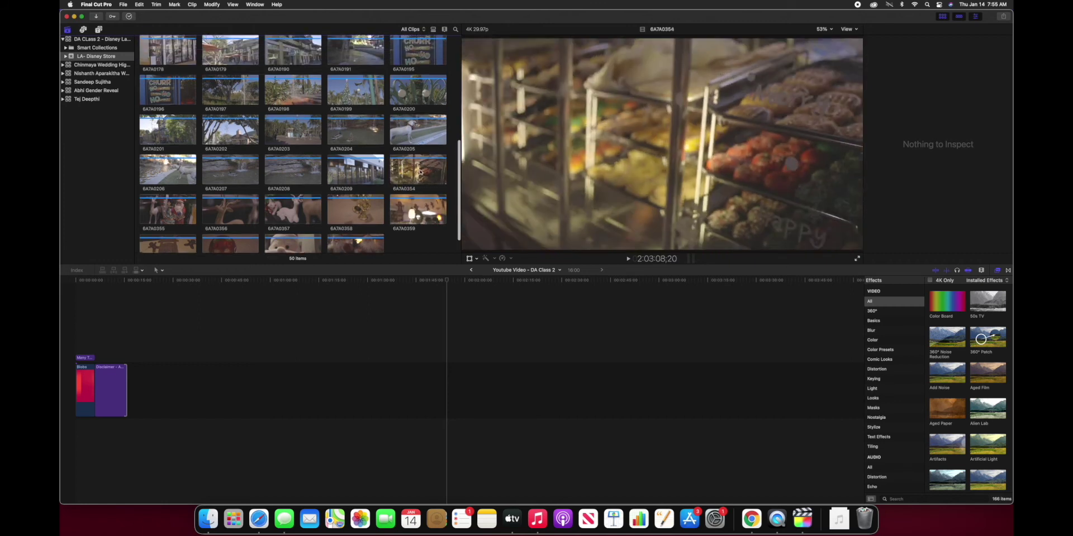
pyautogui.scroll(10, 355, 145)
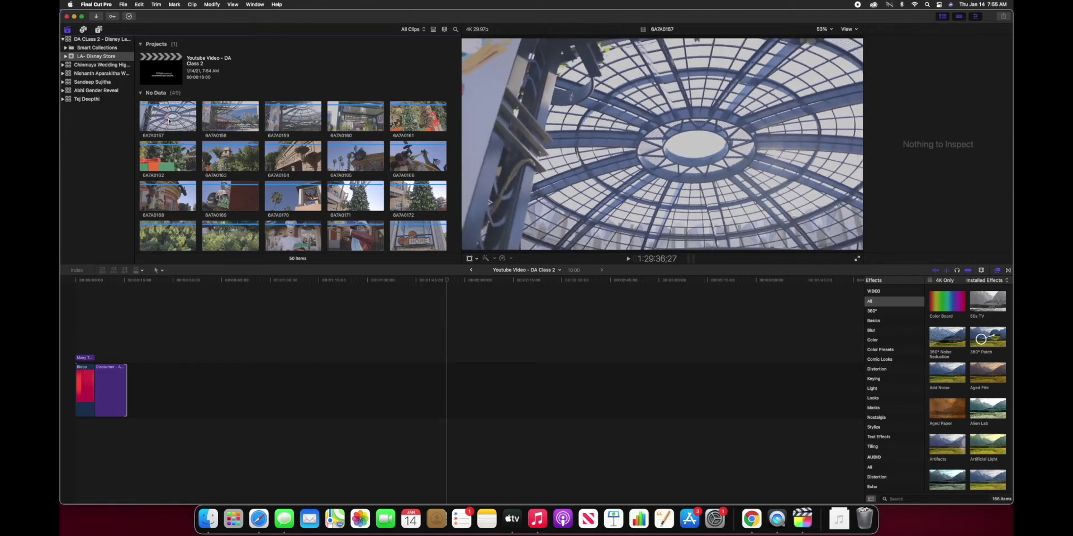
# Preview clip 6A7A0157 and place it after the Disclaimer title.
pyautogui.click(149, 119)
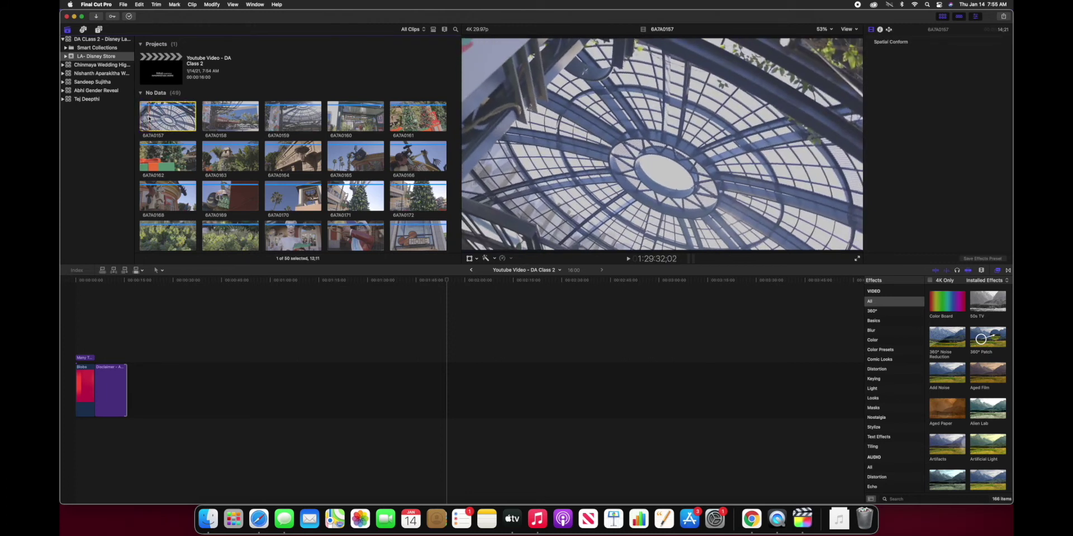
pyautogui.press('space')
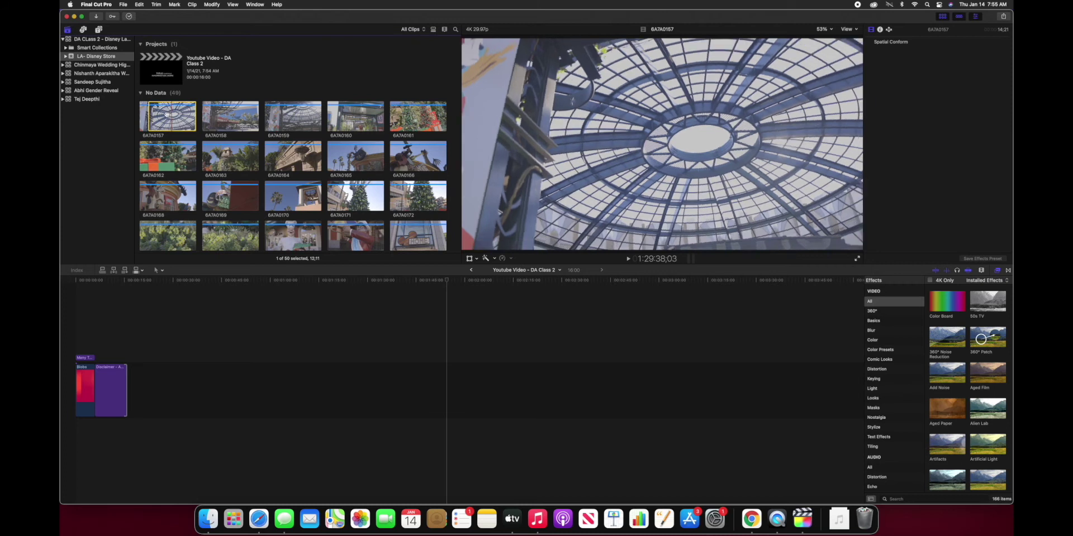
pyautogui.moveTo(164, 115); pyautogui.dragTo(148, 403)
# Mark an In/Out range on clip 6A7A0159 and append it to the timeline end.
pyautogui.click(209, 119)
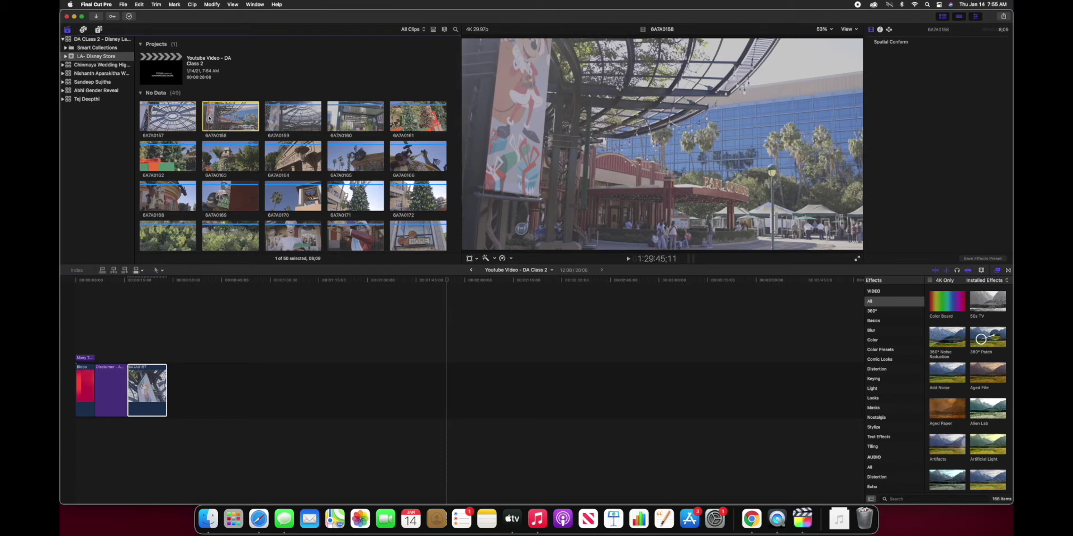
pyautogui.click(274, 121)
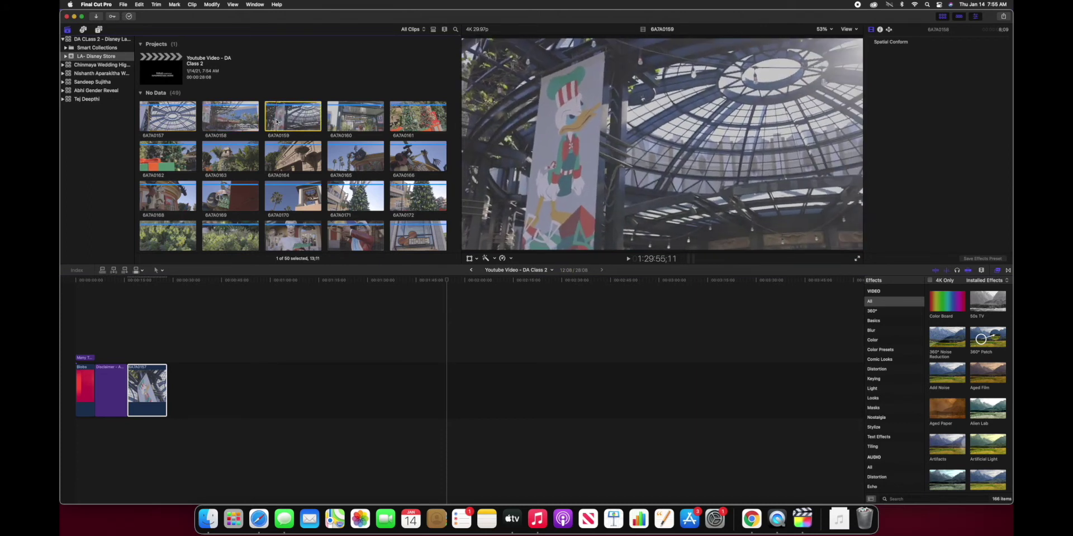
pyautogui.press('i')
pyautogui.press('space')
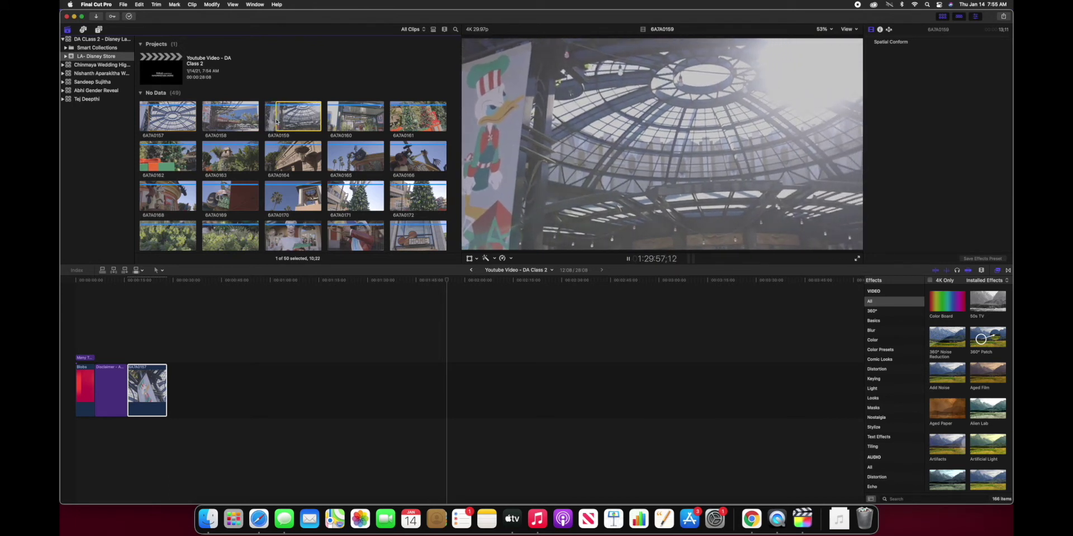
pyautogui.press('o')
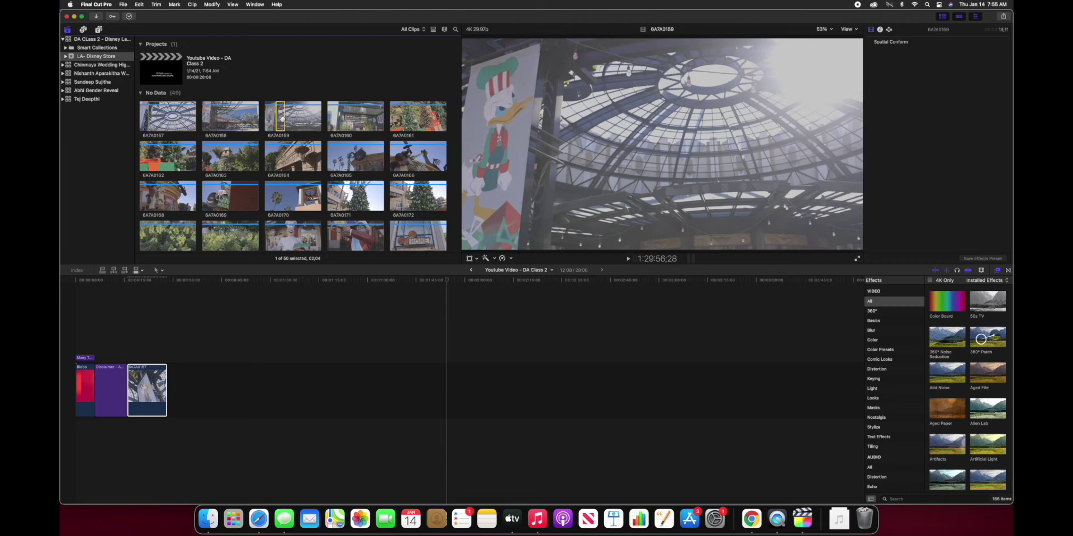
pyautogui.moveTo(282, 118); pyautogui.dragTo(169, 385)
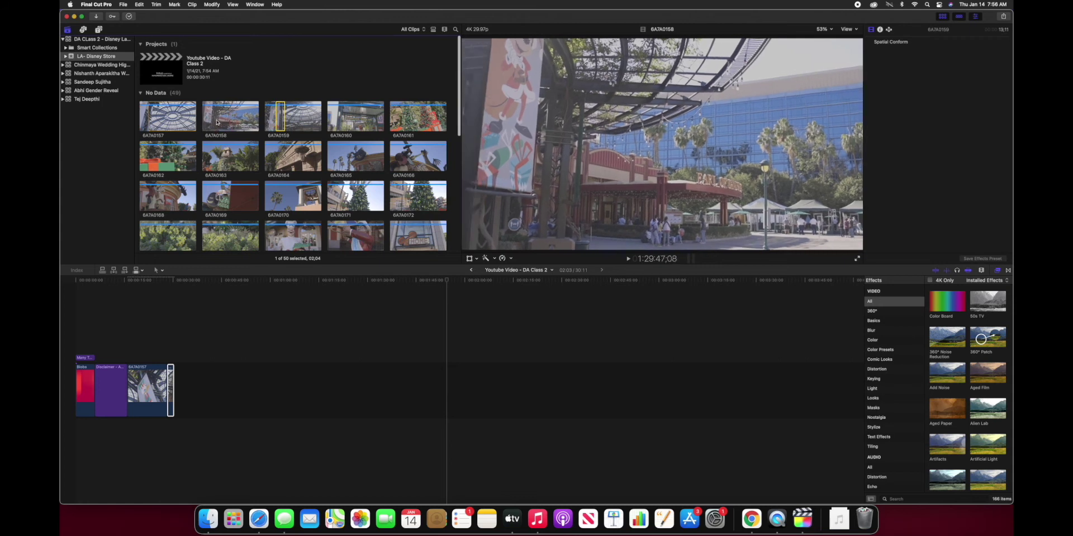
# Set an In point on clip 6A7A0158 and append that range to the project end.
pyautogui.click(215, 122)
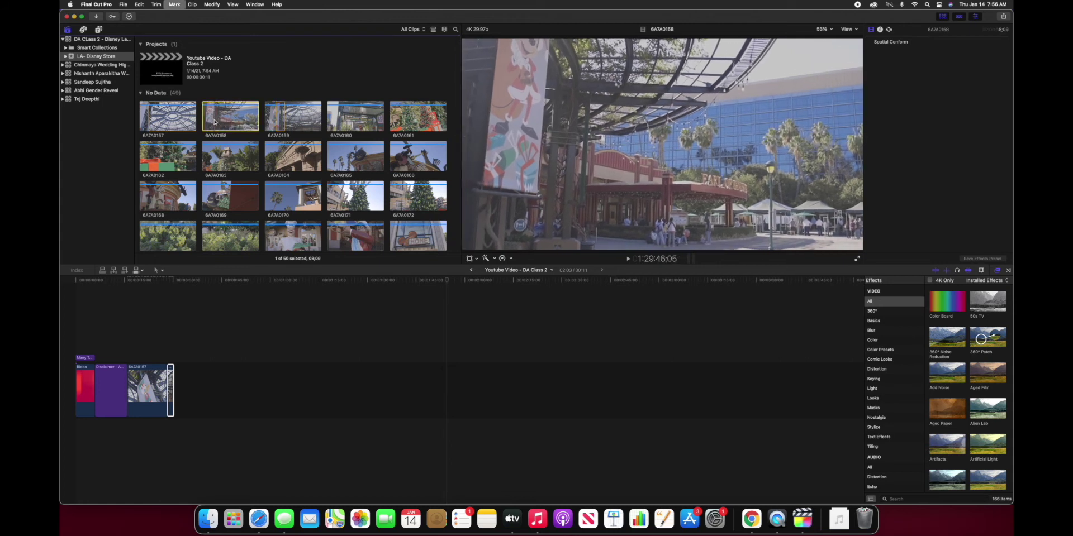
pyautogui.press('space')
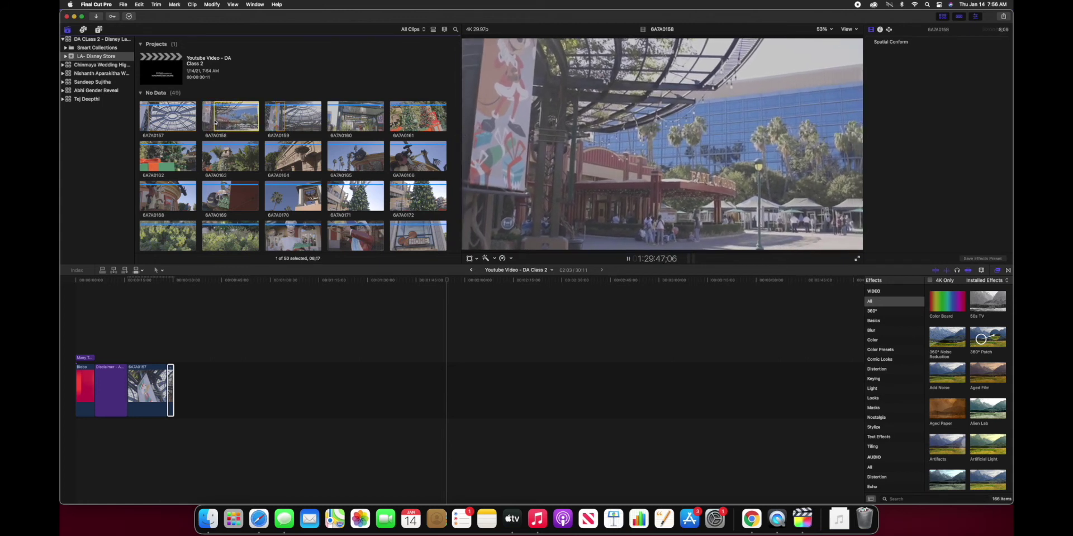
pyautogui.press('space')
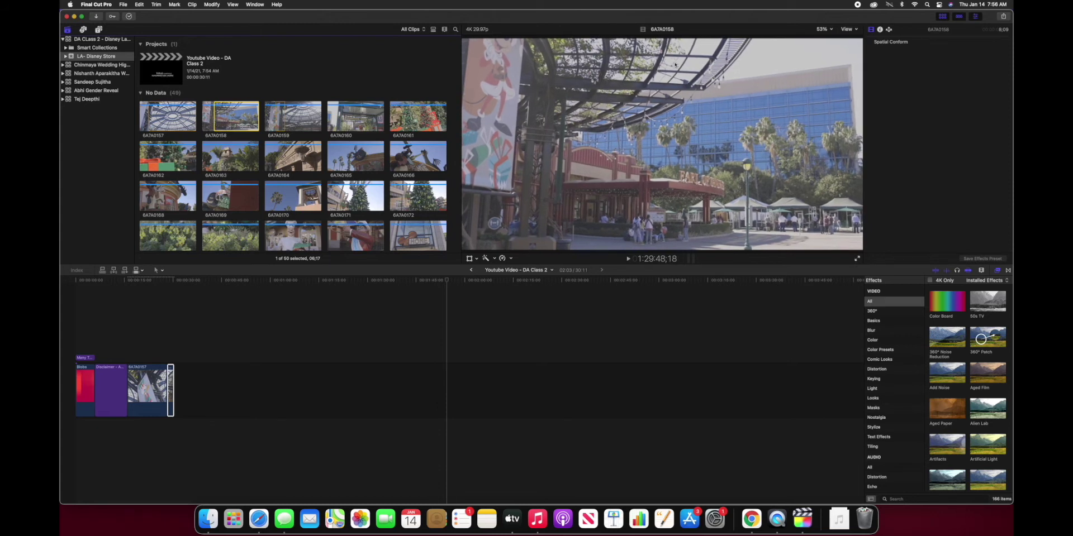
pyautogui.press('i')
pyautogui.moveTo(239, 110); pyautogui.dragTo(178, 396)
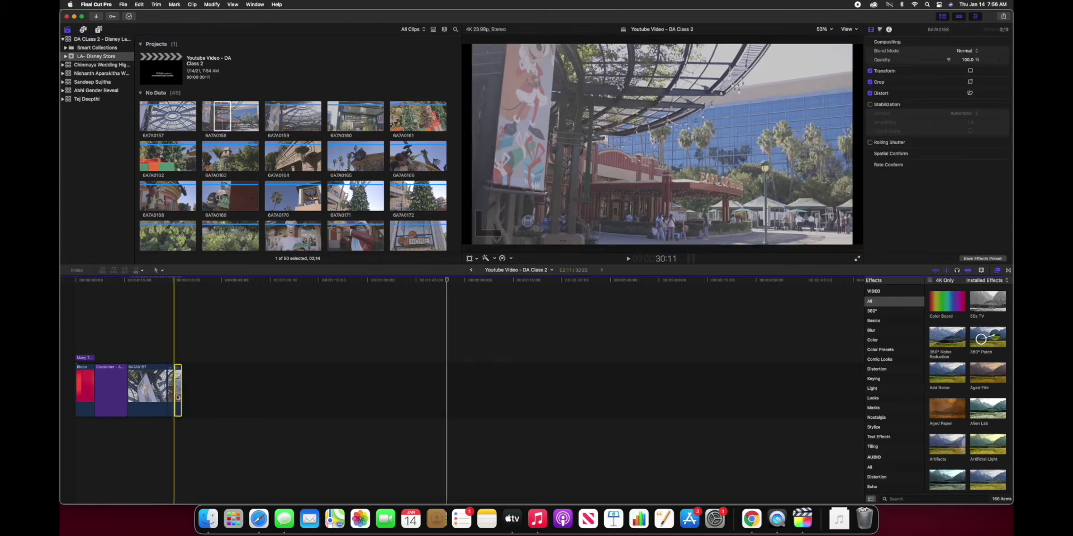
# Play the project from the 'Many Tutorials' intro through the Disclaimer to review it.
pyautogui.moveTo(447, 282); pyautogui.dragTo(61, 373)
pyautogui.press('space')
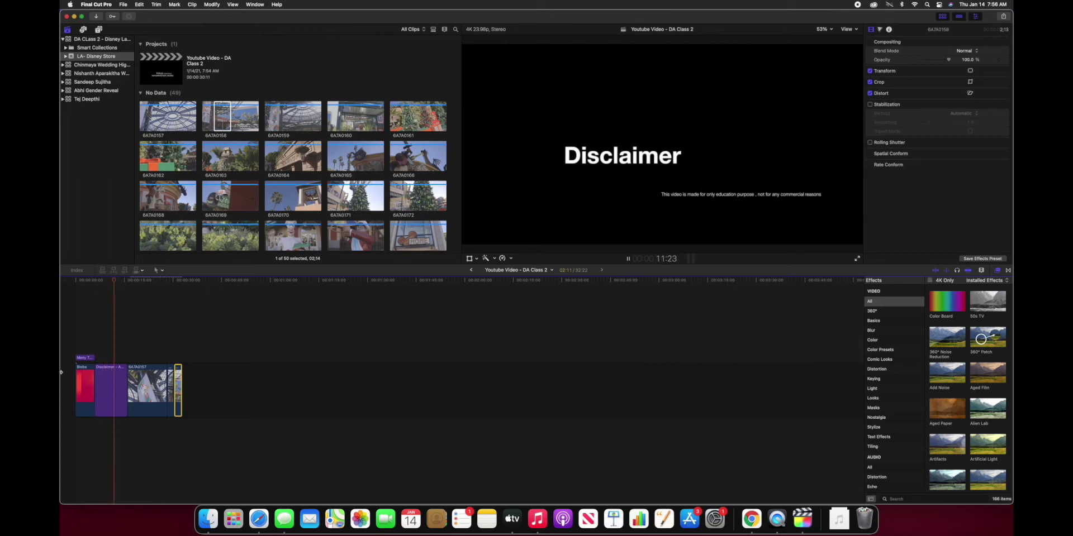
pyautogui.press('space')
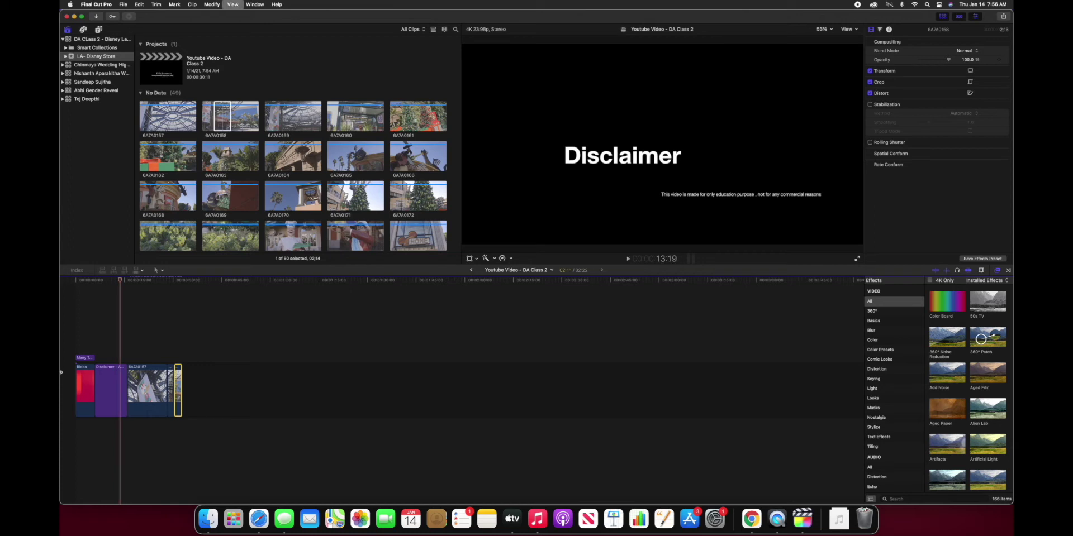
# Shorten the Disclaimer clip slightly and play back the edit.
pyautogui.moveTo(124, 392); pyautogui.dragTo(117, 392)
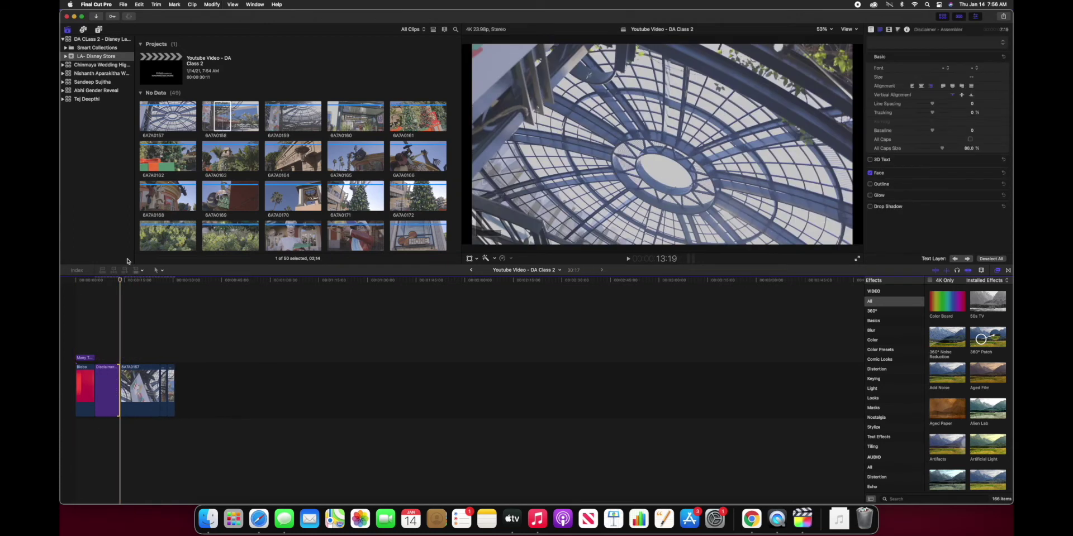
pyautogui.press('space')
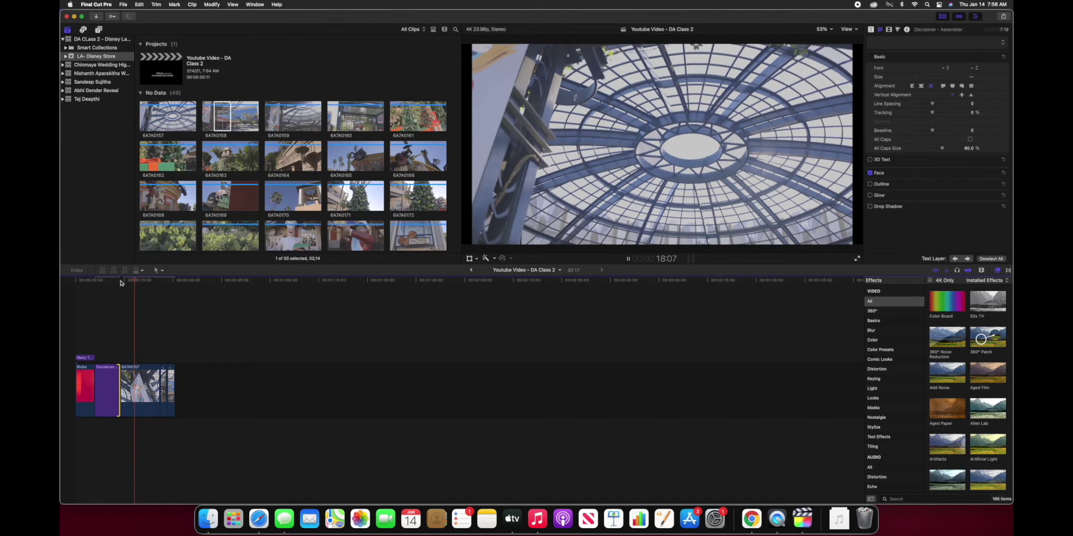
pyautogui.press('space')
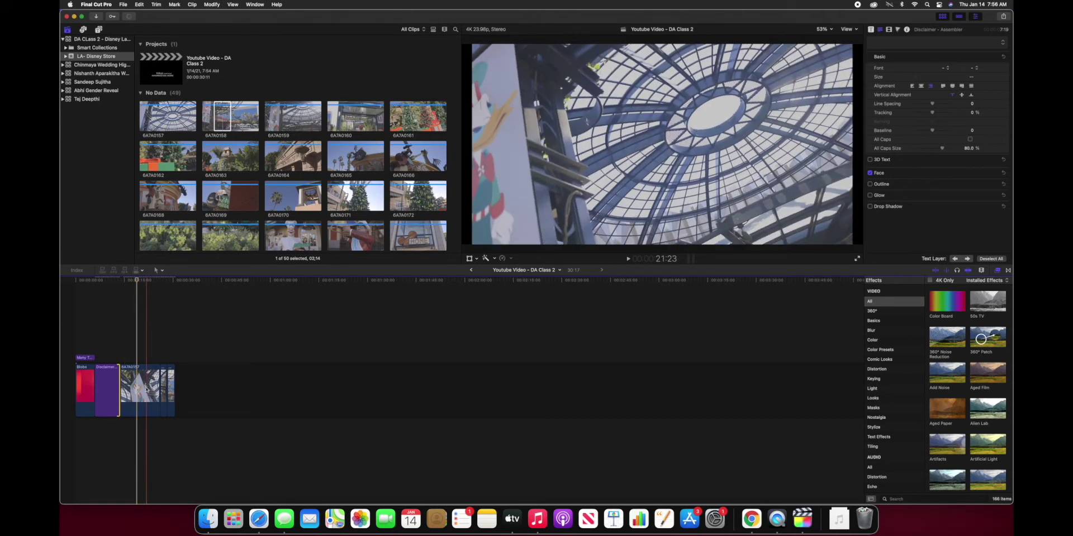
# Trim the end of dome clip 6A7A0157, bringing the project to 23:13.
pyautogui.click(138, 392)
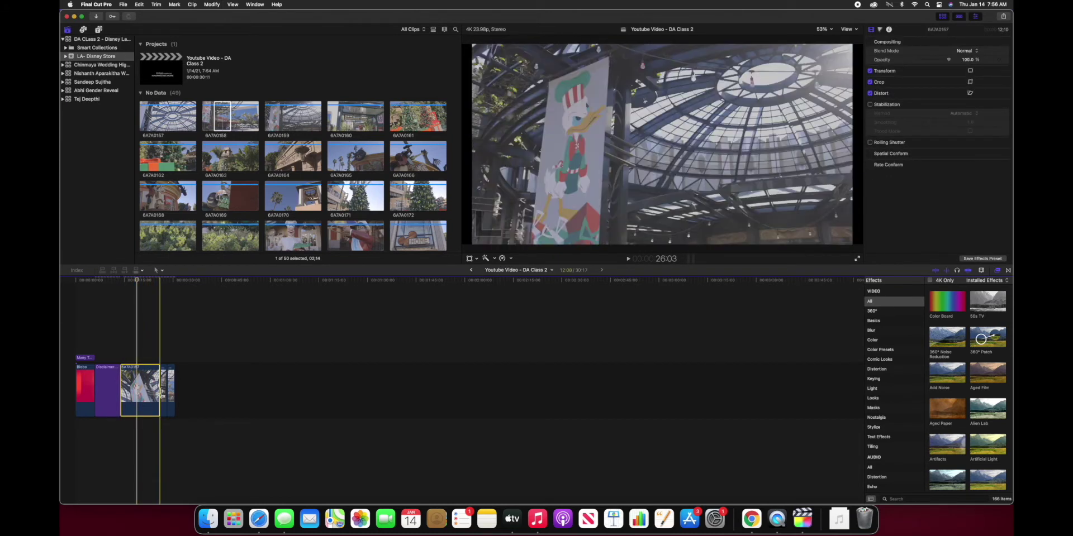
pyautogui.moveTo(158, 391); pyautogui.dragTo(139, 392)
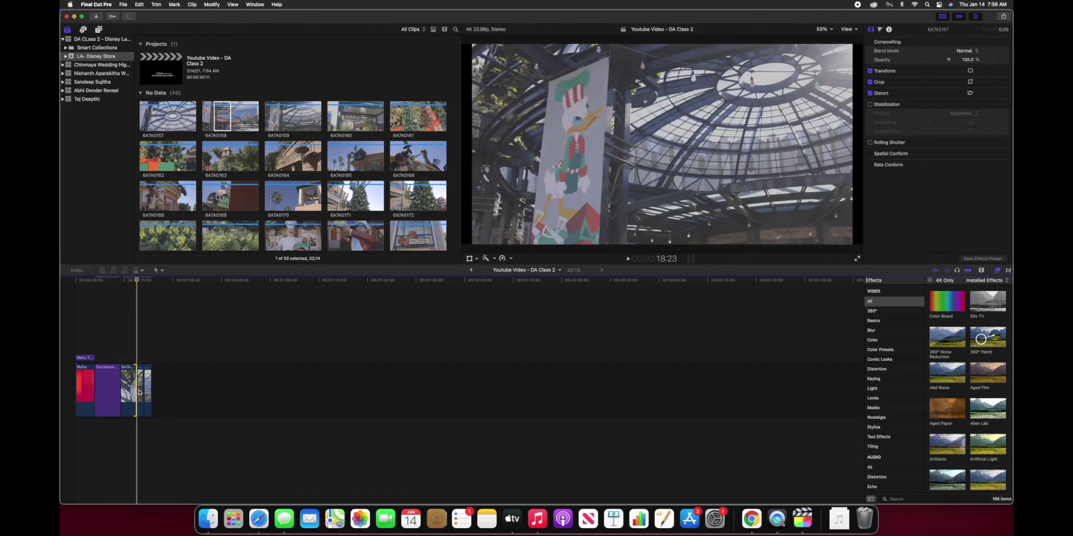
pyautogui.press('space')
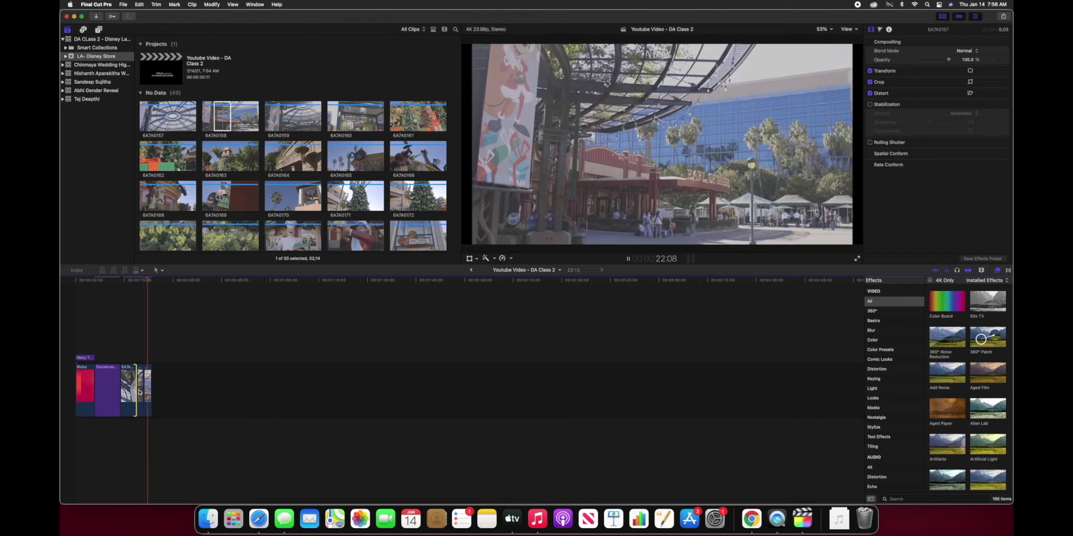
pyautogui.press('space')
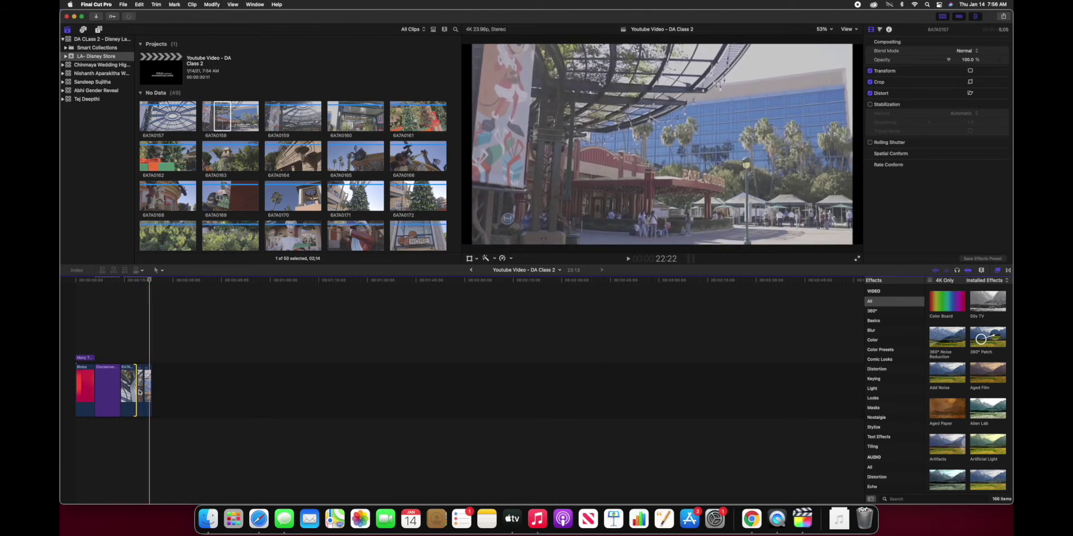
pyautogui.press('super+1')
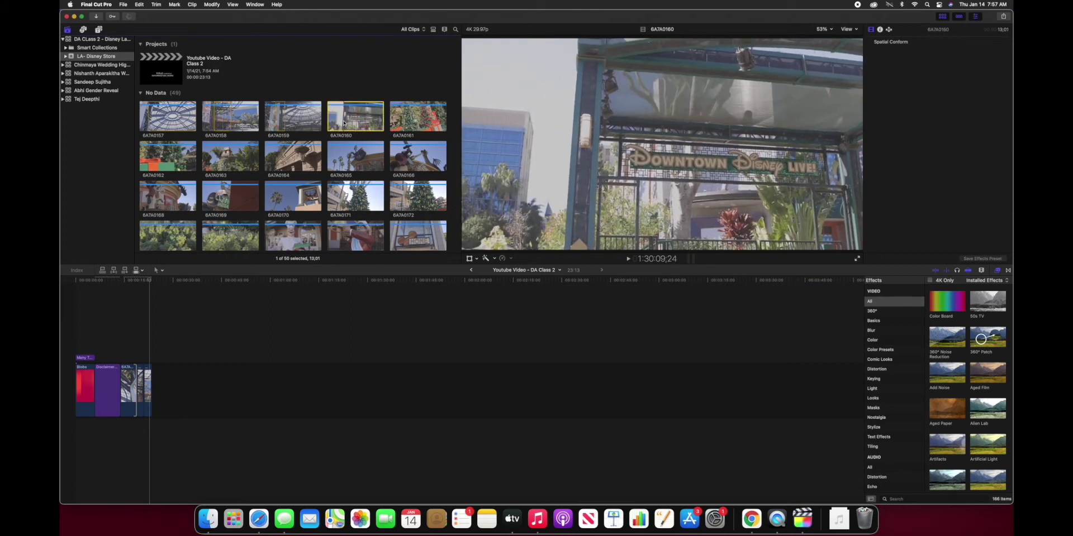
# Preview and append clips 6A7A0160 and 6A7A0161 to the end of the project.
pyautogui.press('space')
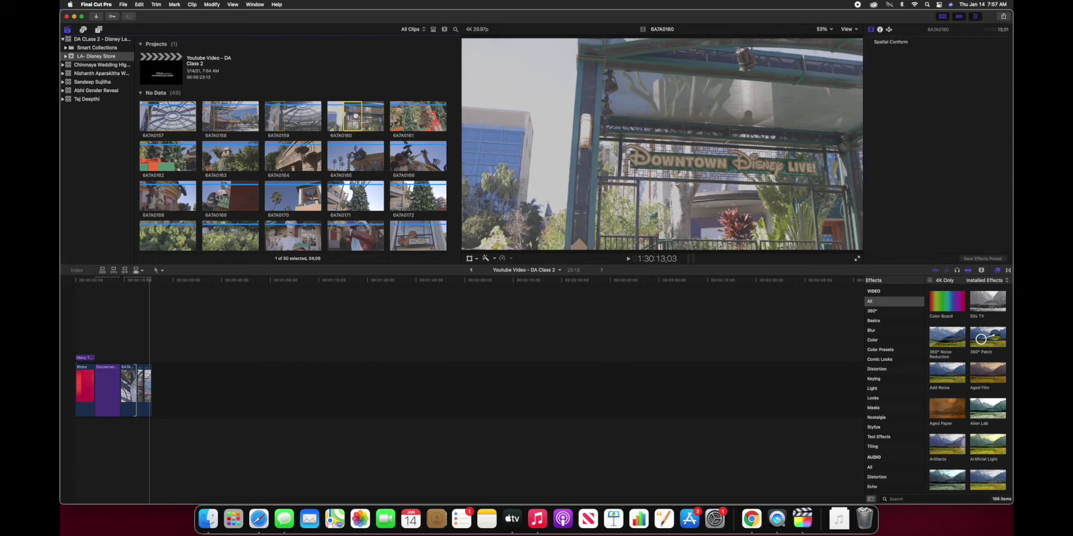
pyautogui.moveTo(345, 123); pyautogui.dragTo(178, 383)
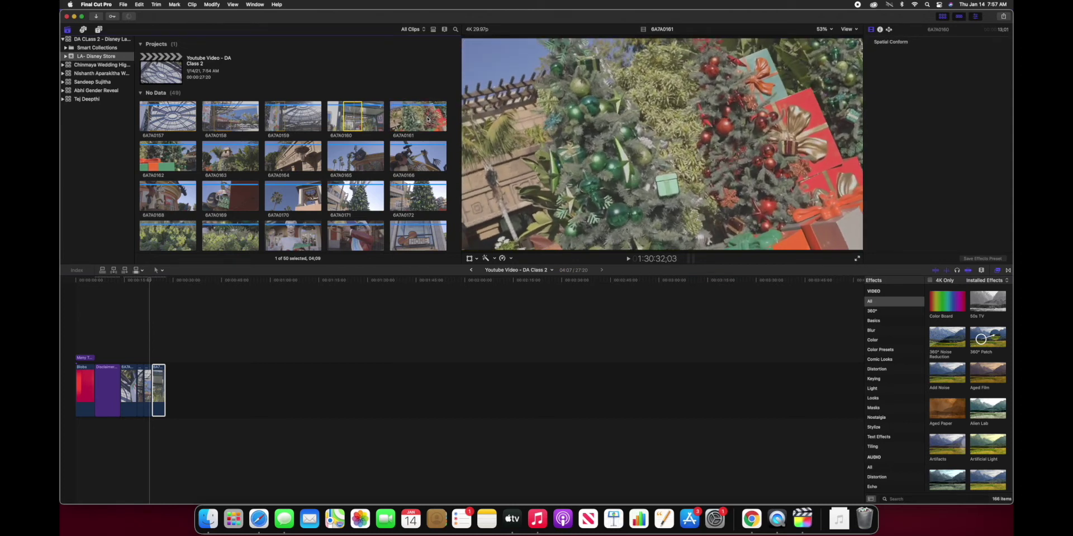
pyautogui.click(409, 119)
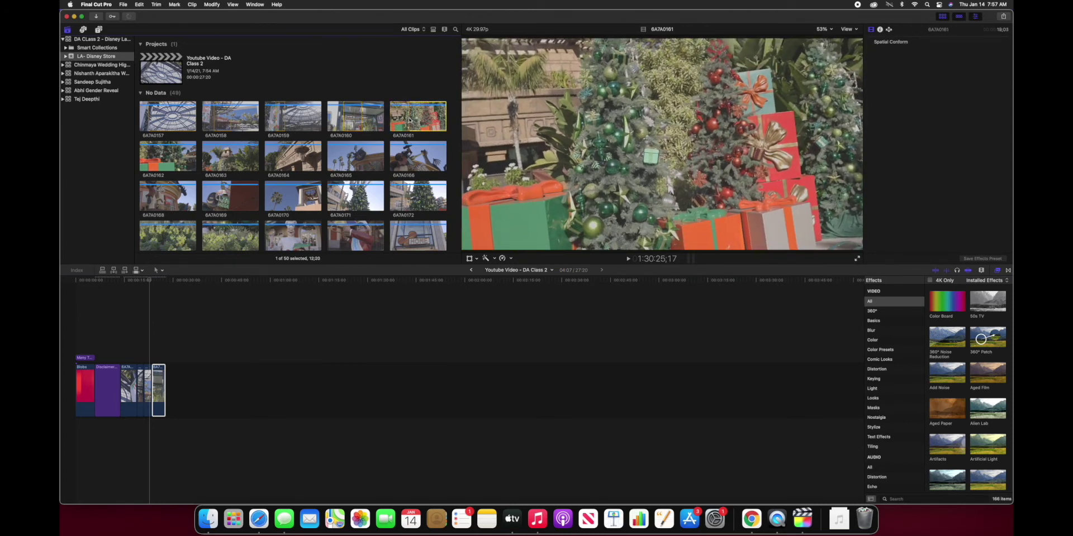
pyautogui.press('space')
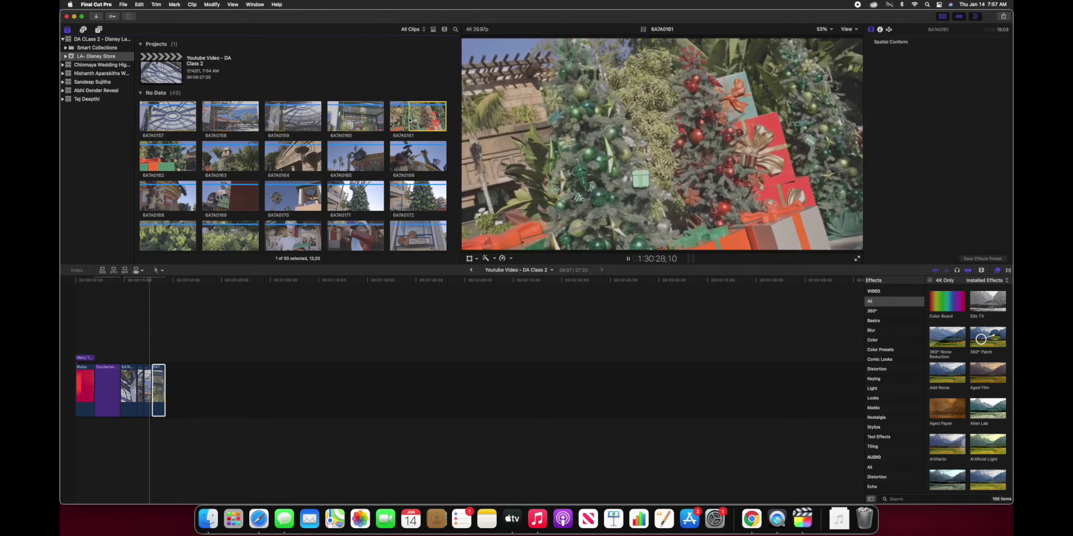
pyautogui.press('space')
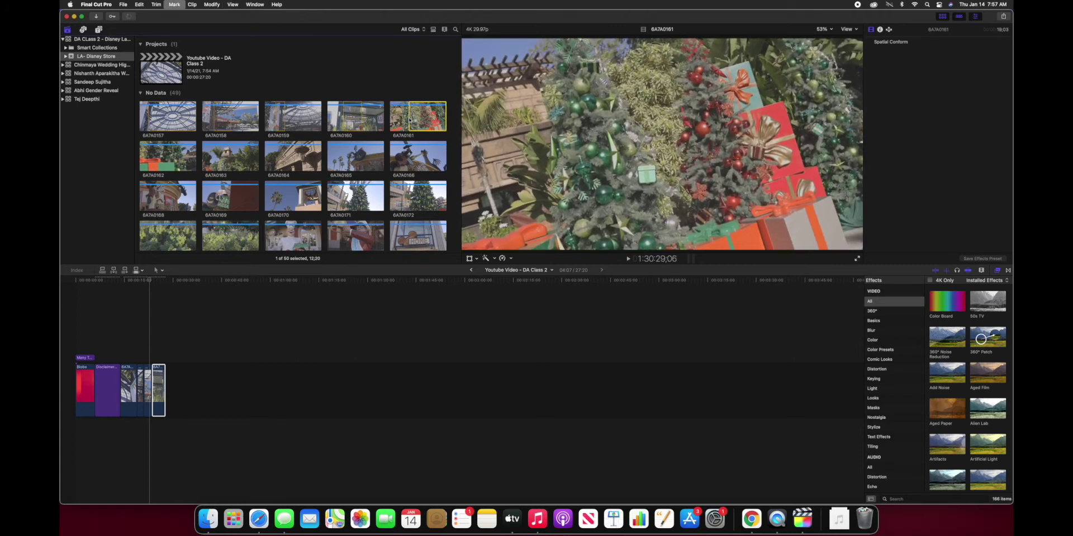
pyautogui.moveTo(409, 119); pyautogui.dragTo(173, 391)
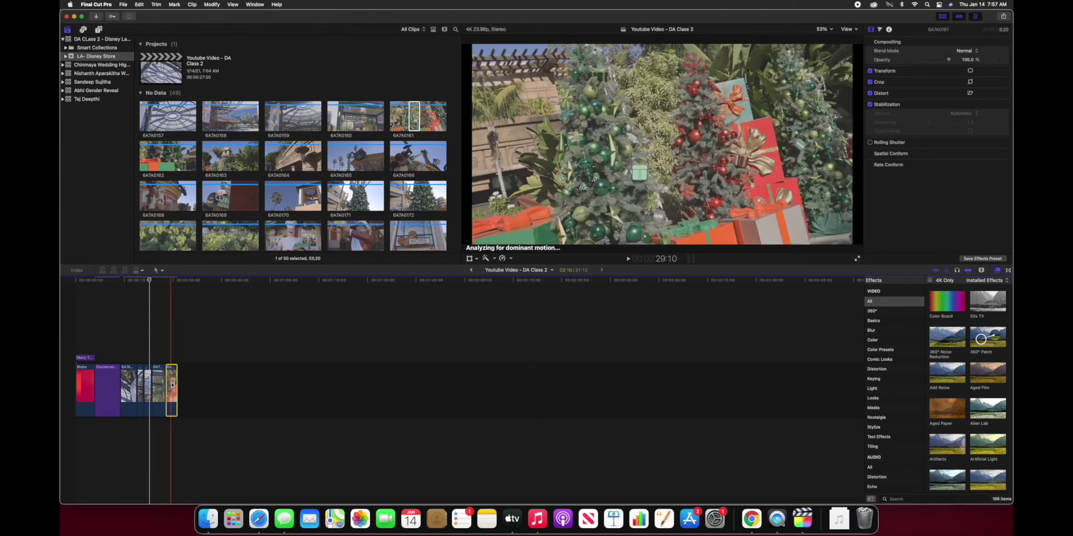
# Append clip 6A7A0162 after the last clip and play back the project.
pyautogui.click(169, 156)
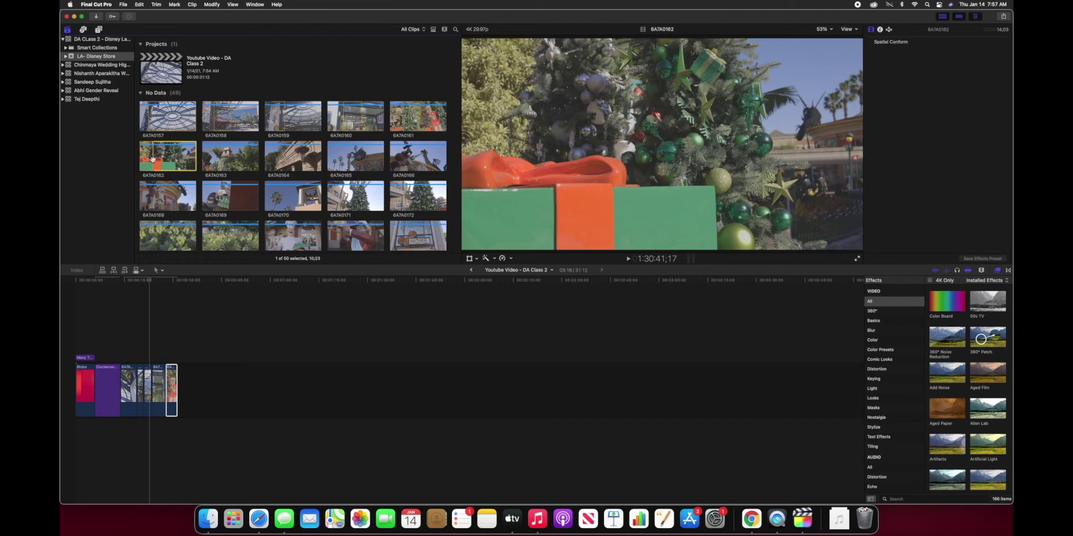
pyautogui.press('space')
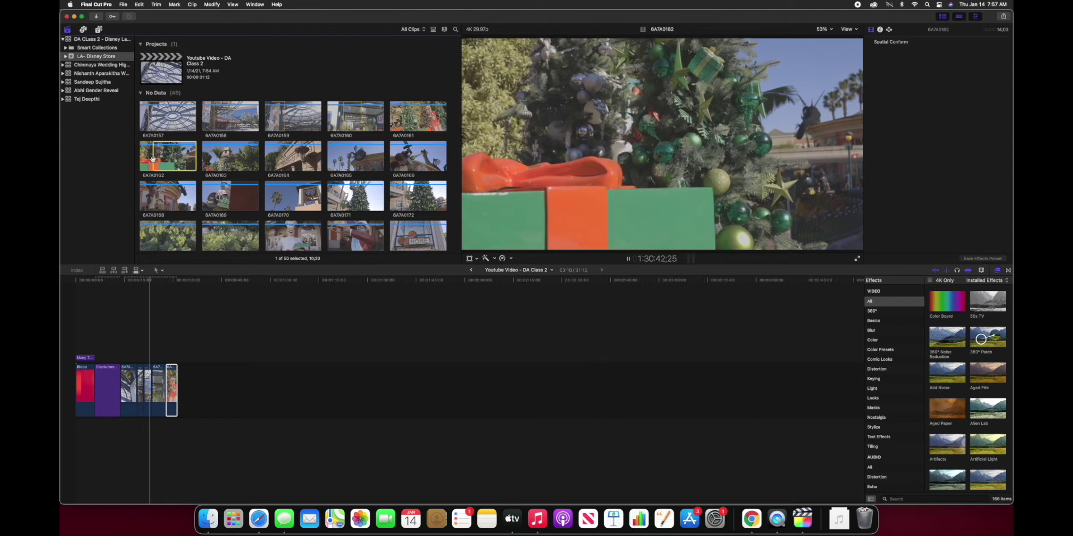
pyautogui.press('space')
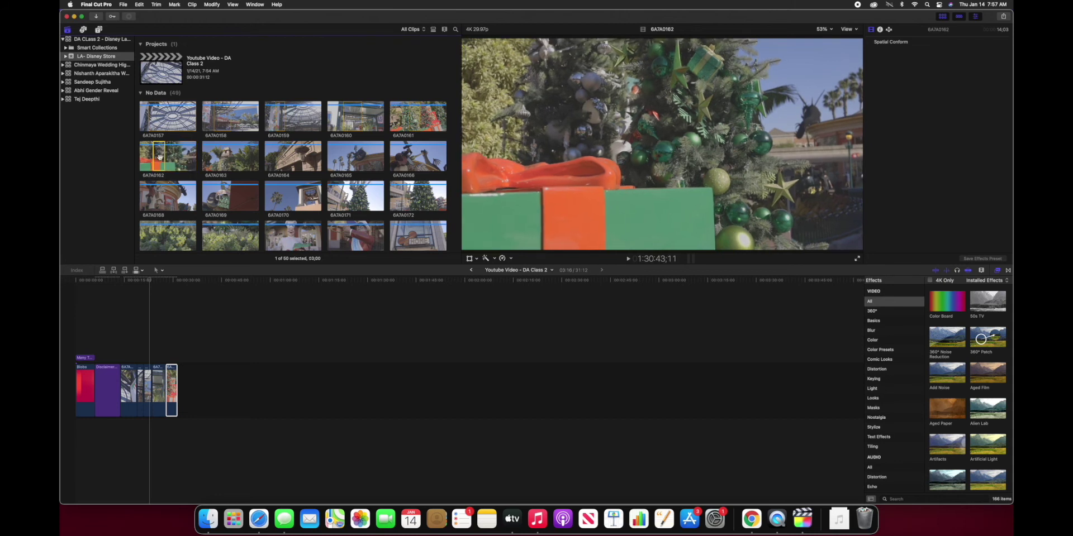
pyautogui.moveTo(159, 157); pyautogui.dragTo(167, 389)
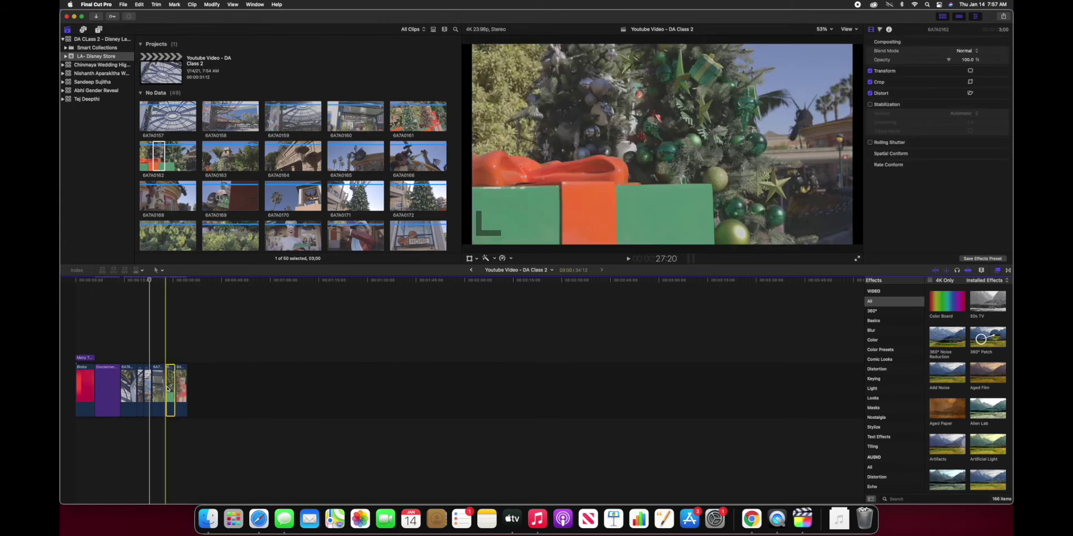
pyautogui.press('space')
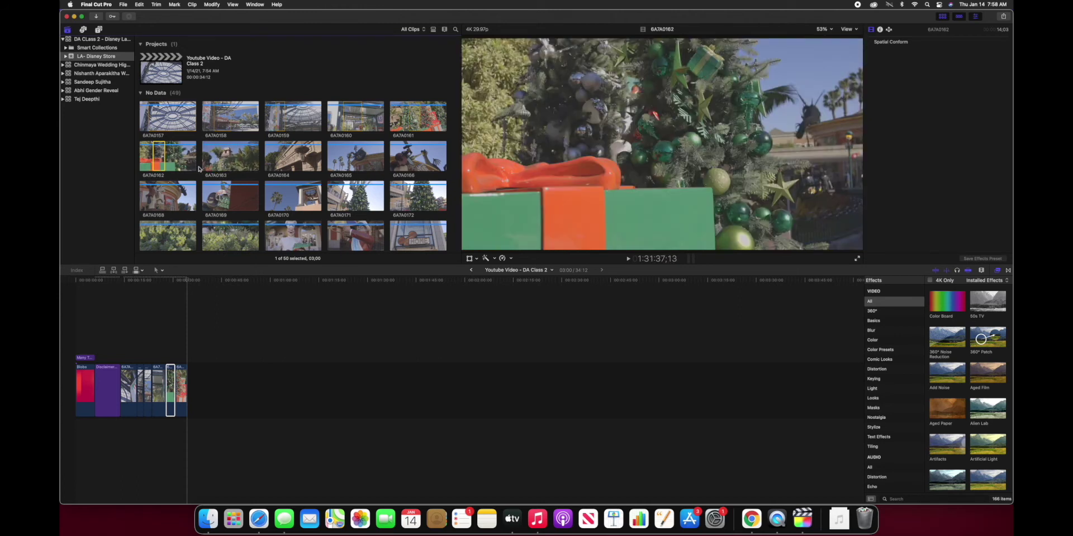
# Append a shortened range of 6A7A0163 and a short range of 6A7A0164 to the project end.
pyautogui.click(230, 153)
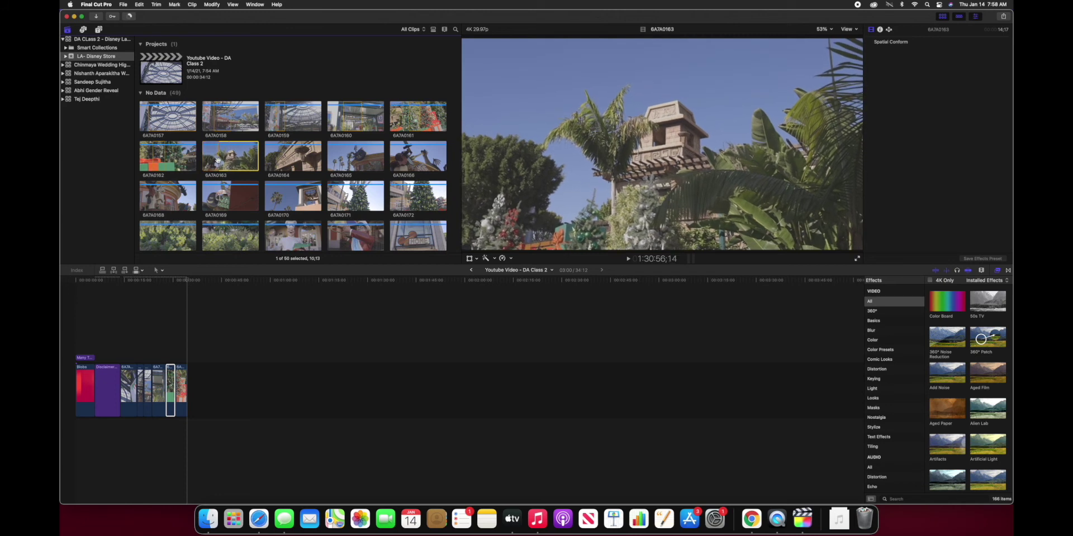
pyautogui.press('space')
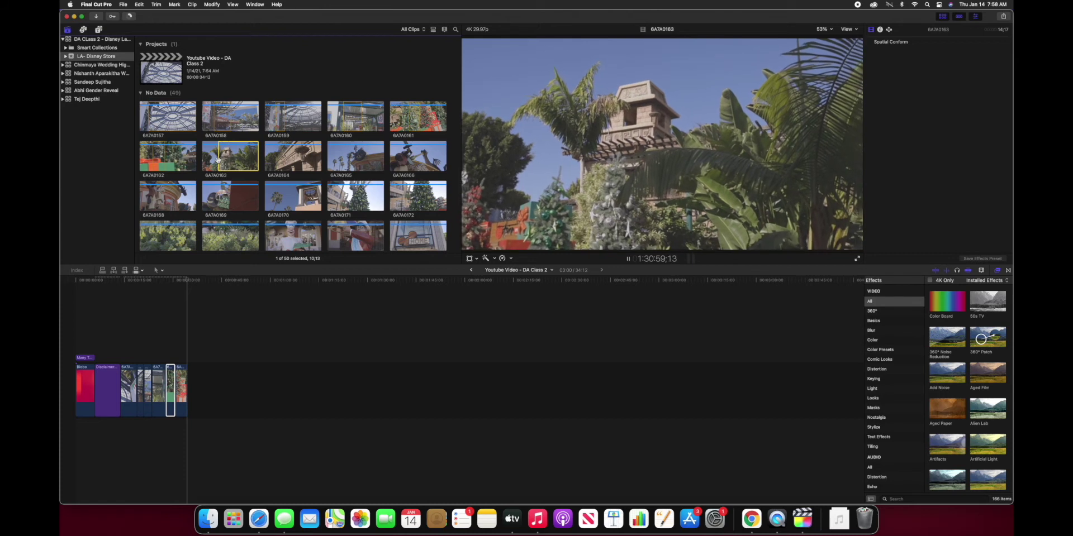
pyautogui.press('o')
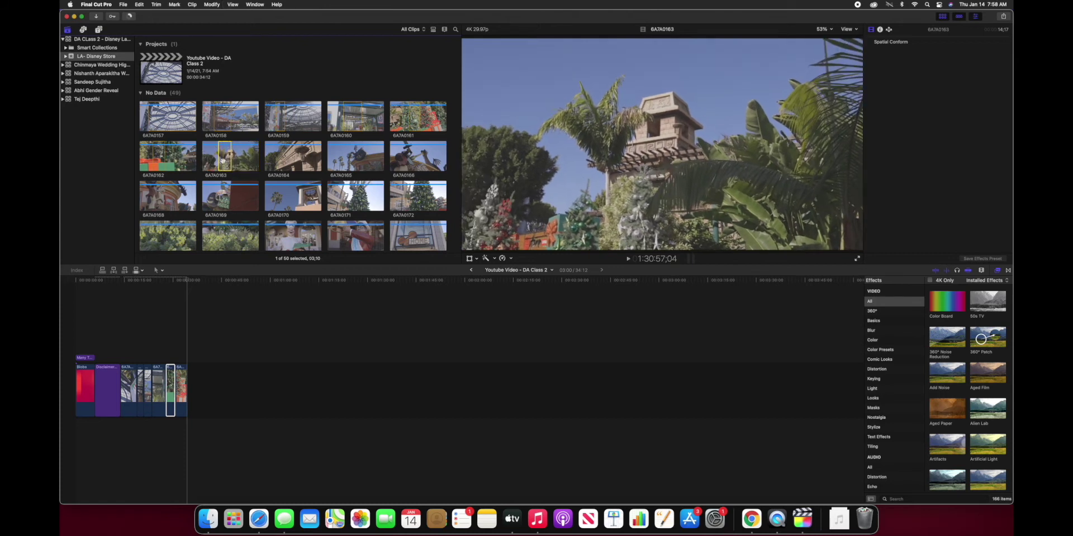
pyautogui.moveTo(223, 161); pyautogui.dragTo(198, 386)
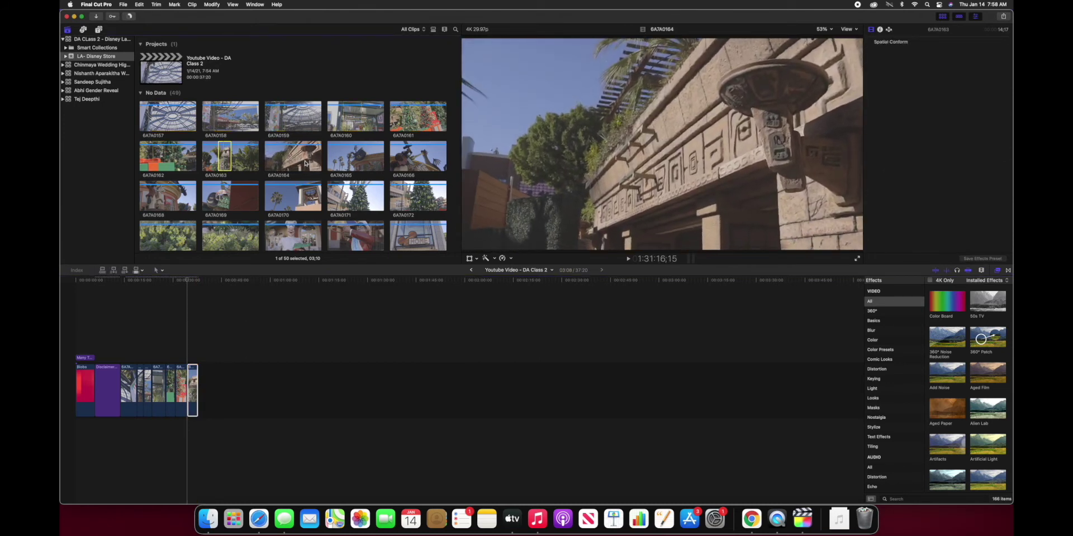
pyautogui.click(274, 162)
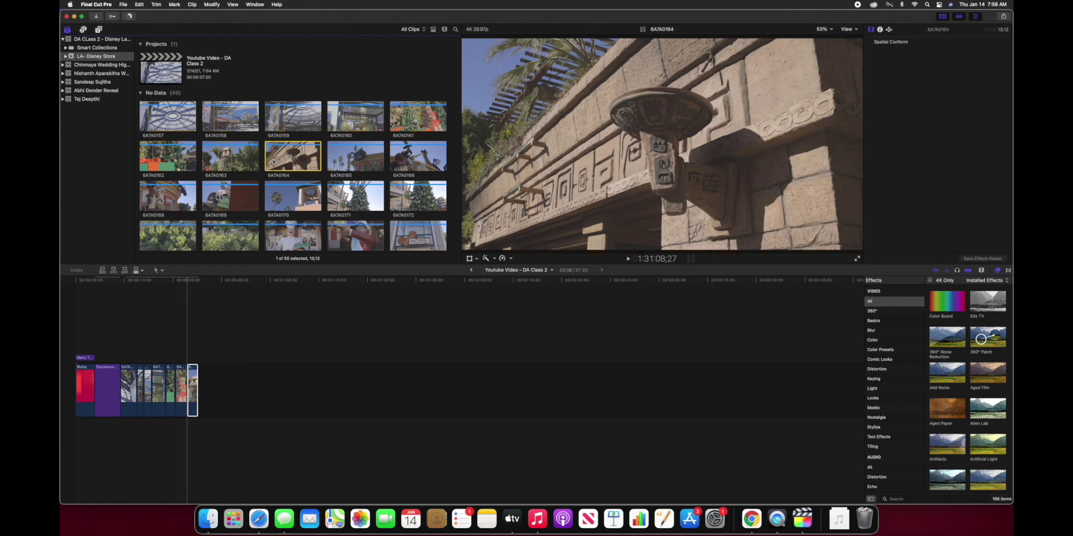
pyautogui.press('space')
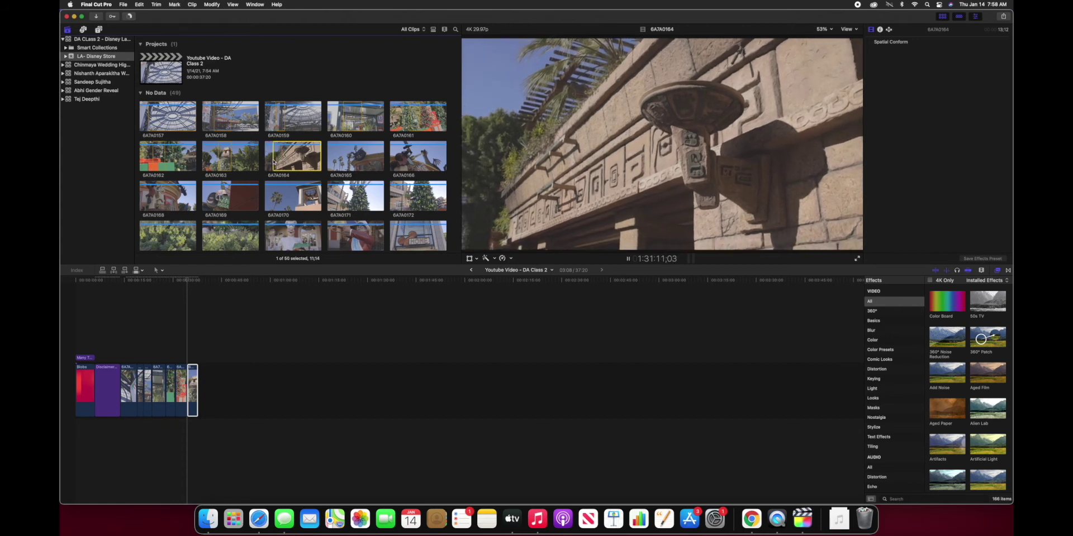
pyautogui.moveTo(273, 162); pyautogui.dragTo(215, 392)
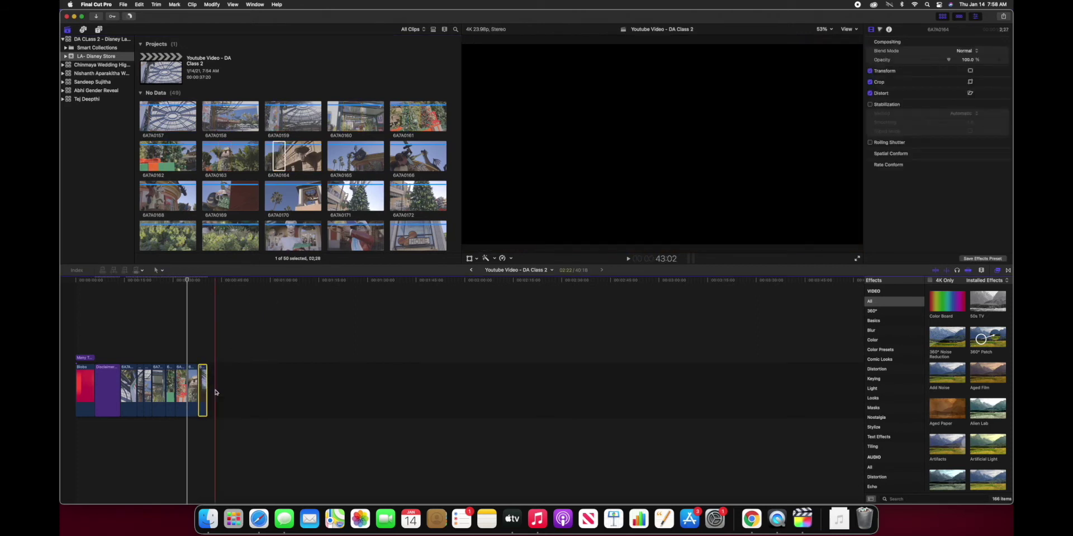
pyautogui.click(282, 157)
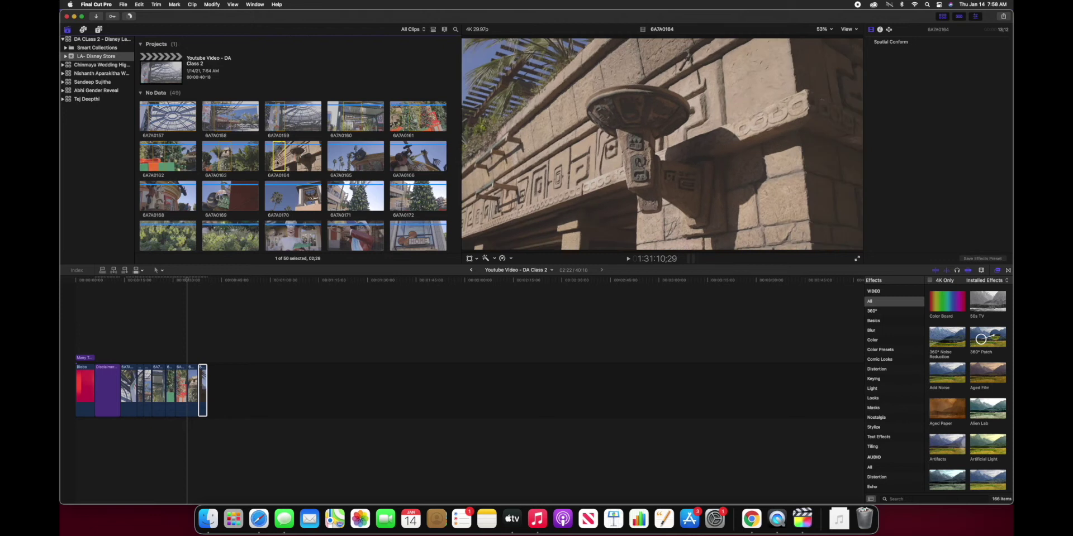
# Preview clip 6A7A0165 and append it to the project.
pyautogui.click(201, 378)
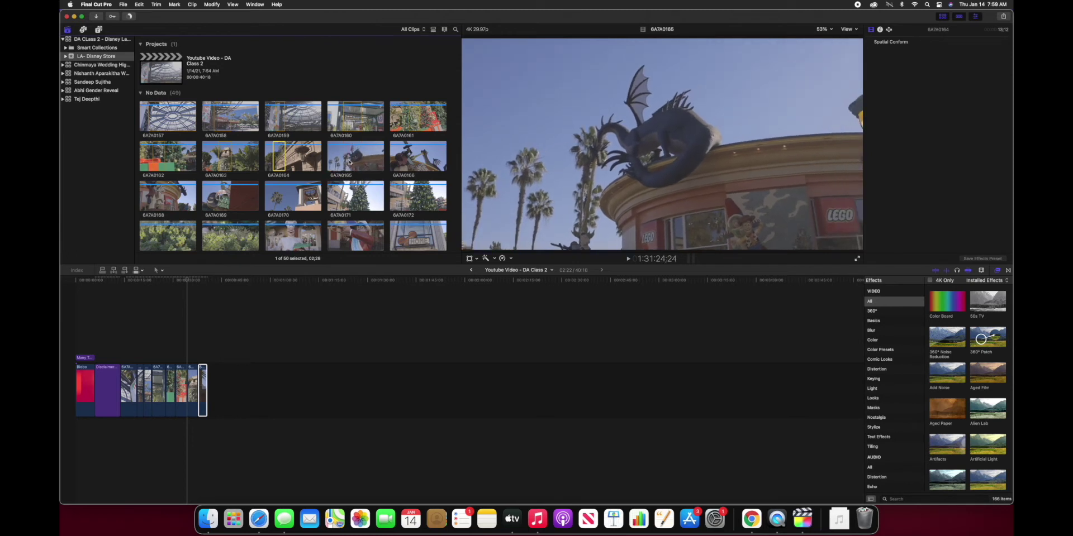
pyautogui.click(346, 162)
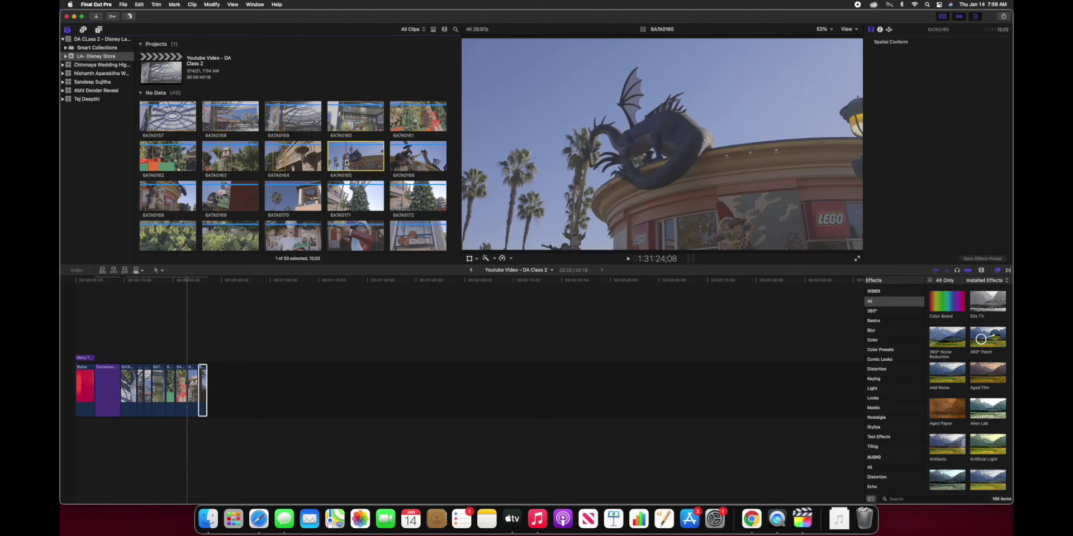
pyautogui.press('space')
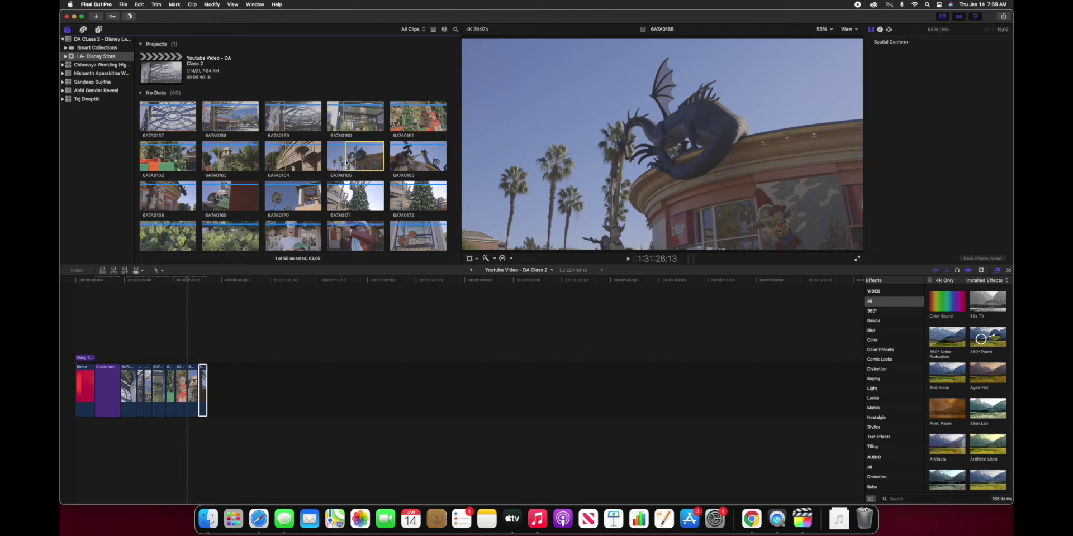
pyautogui.moveTo(346, 162); pyautogui.dragTo(254, 362)
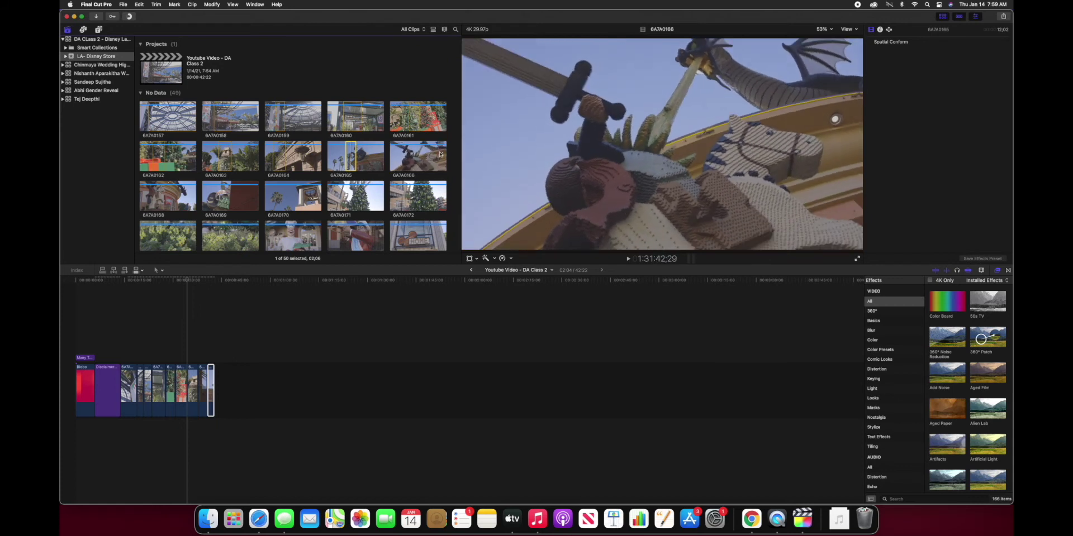
# Add the Lego knight-and-dragon clip 6A7A0166 to the end of the timeline.
pyautogui.click(408, 156)
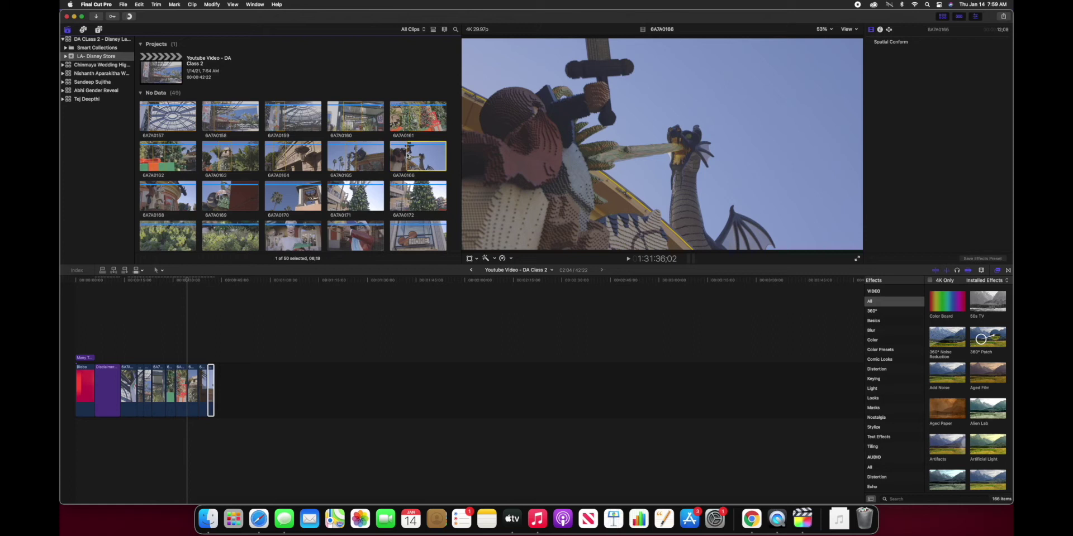
pyautogui.press('space')
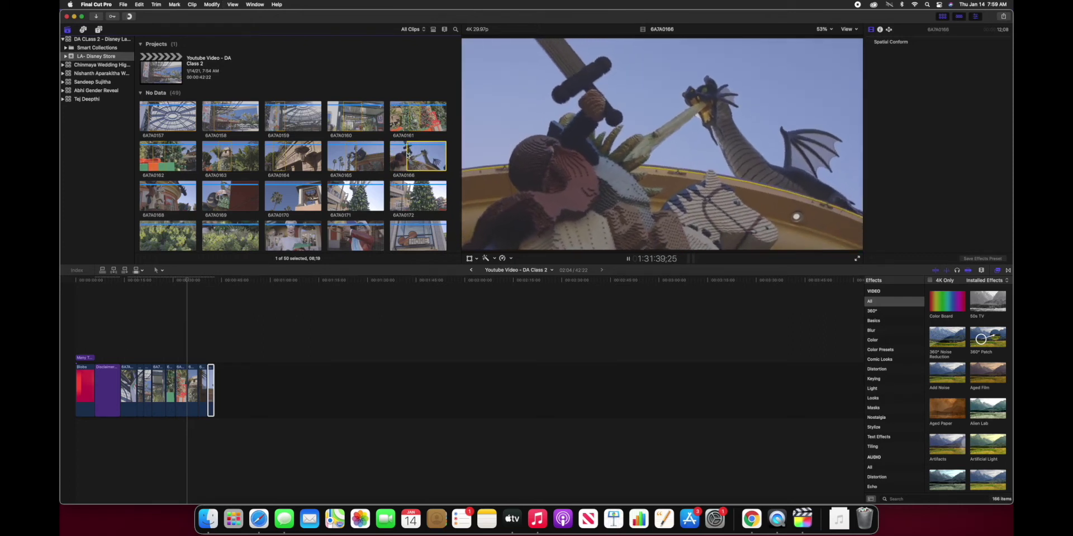
pyautogui.press('space')
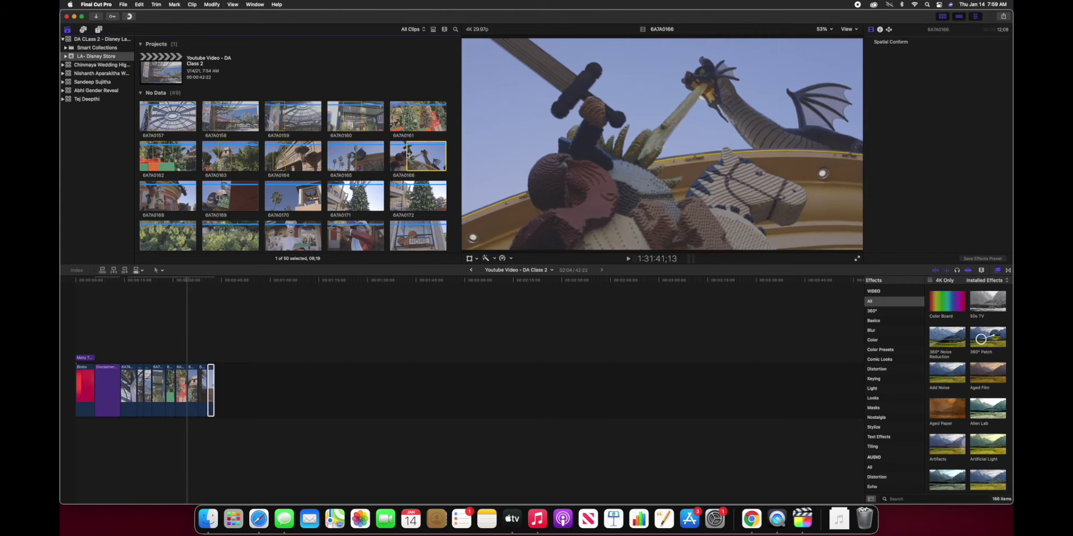
pyautogui.moveTo(408, 156); pyautogui.dragTo(222, 389)
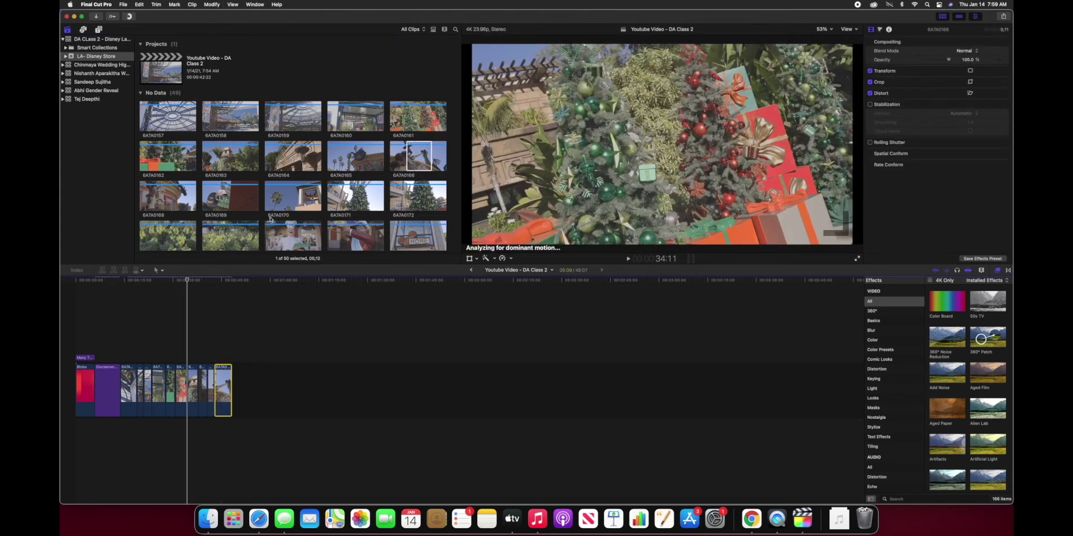
# Add a range of clip 6A7A0168 to the end of the timeline.
pyautogui.scroll(-3, 254, 201)
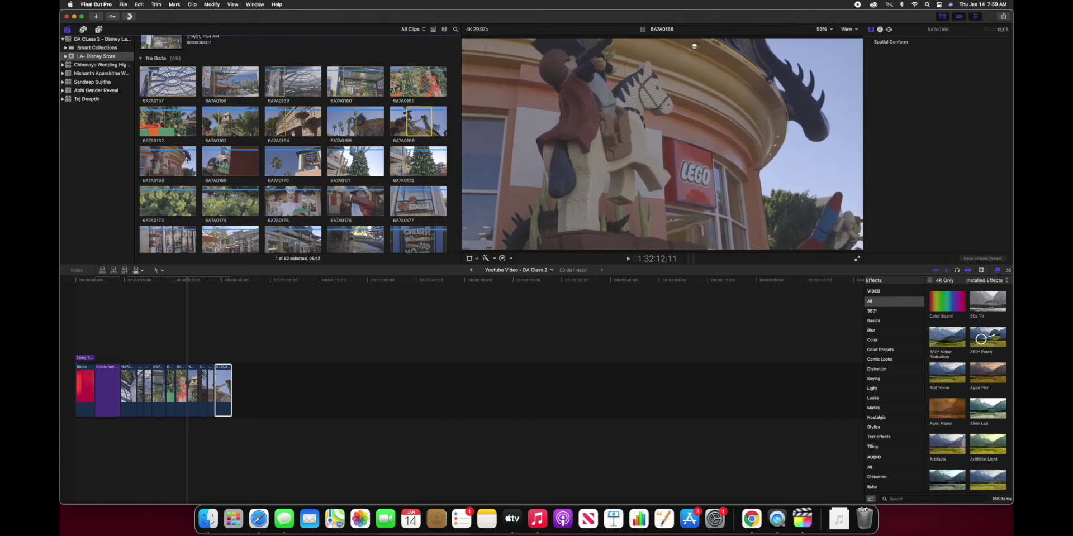
pyautogui.click(161, 163)
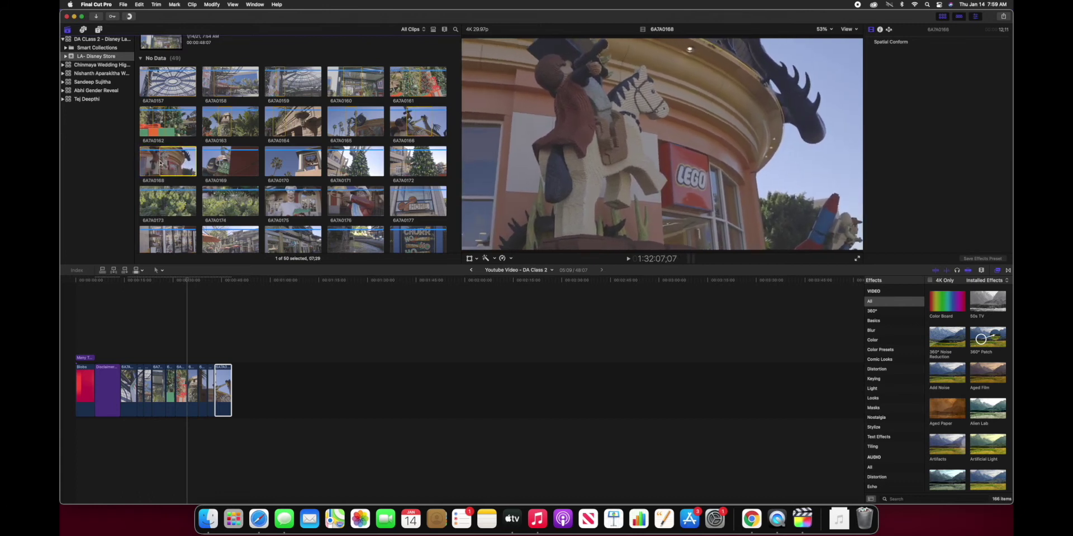
pyautogui.press('space')
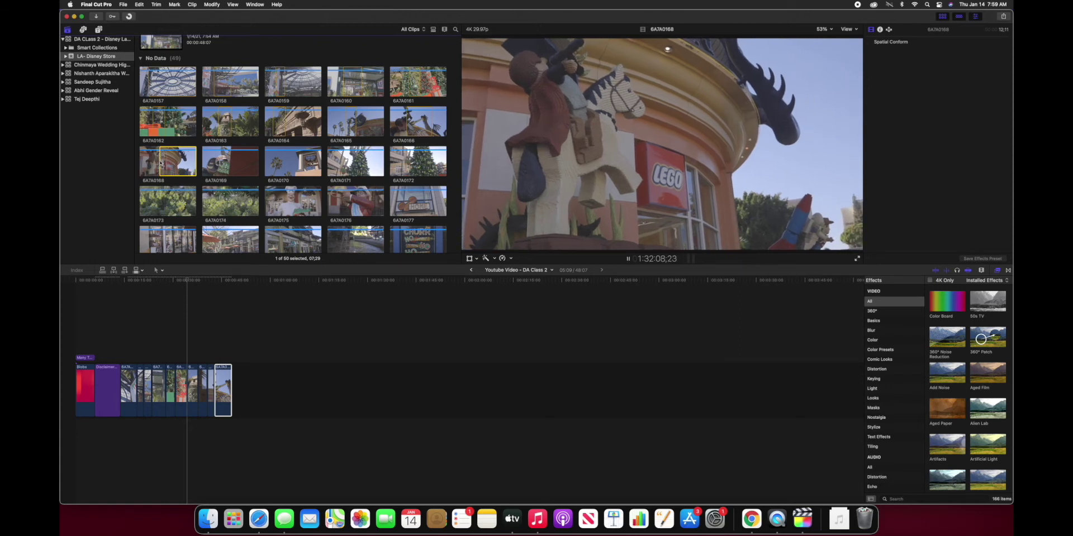
pyautogui.moveTo(167, 160); pyautogui.dragTo(209, 394)
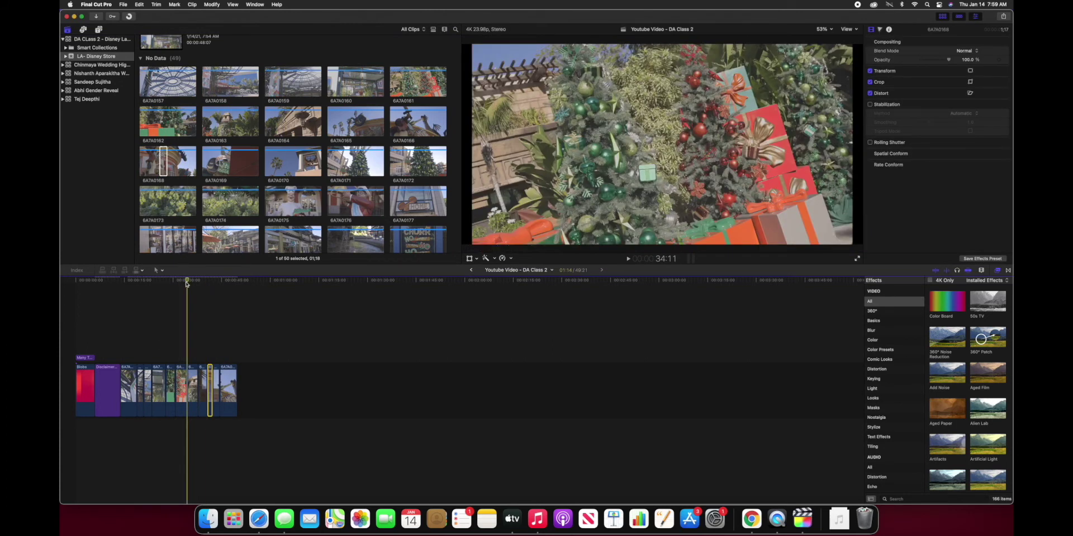
# Review the project, then append a range of Jazz Kitchen clip 6A7A0169 to the timeline end.
pyautogui.press('space')
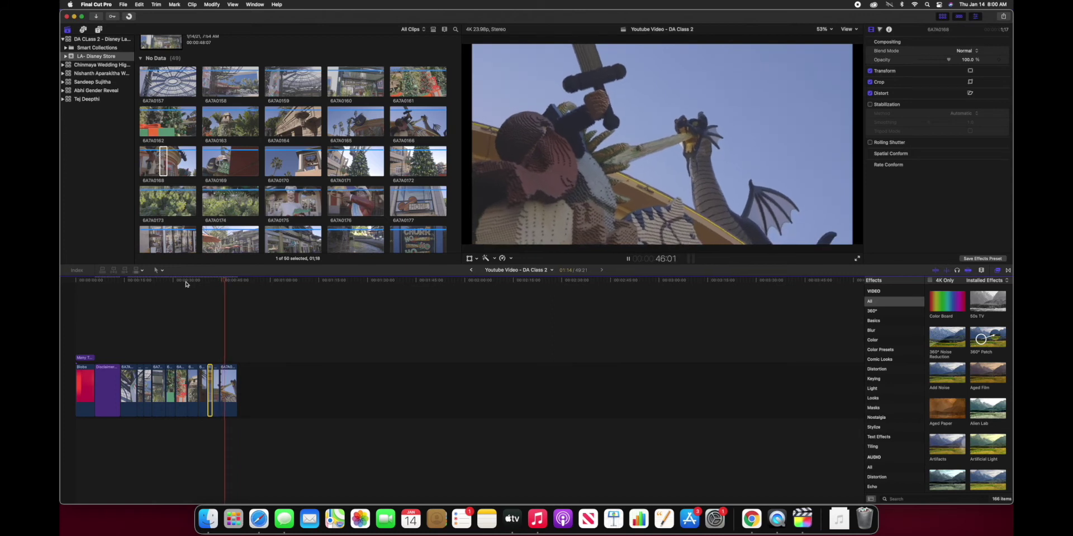
pyautogui.press('space')
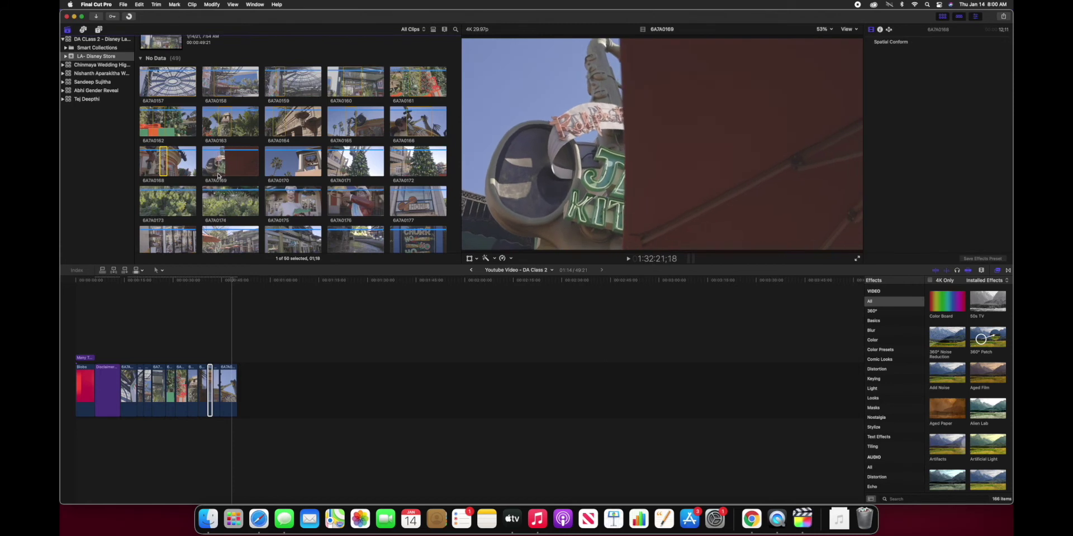
pyautogui.click(225, 176)
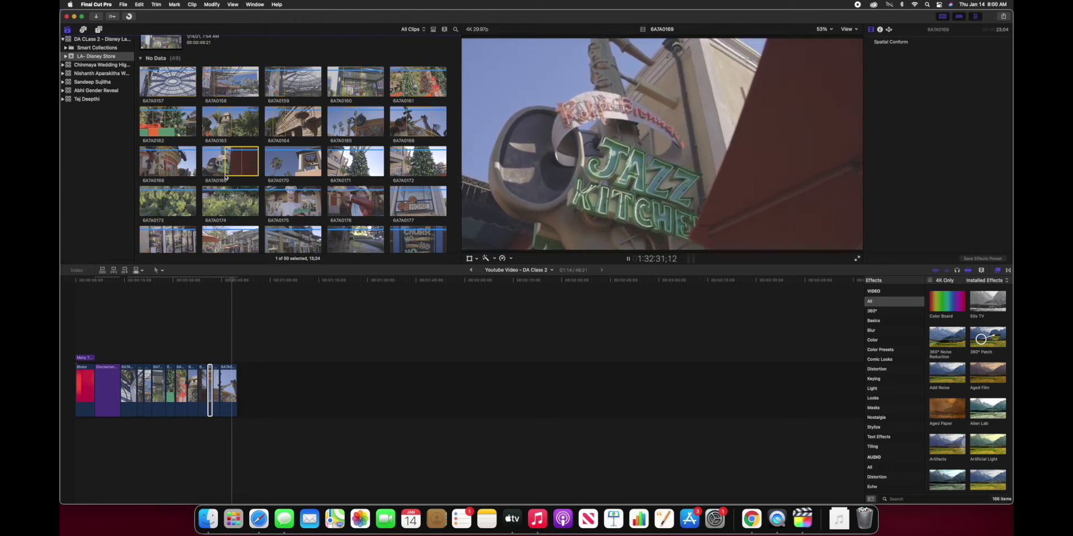
pyautogui.press('space')
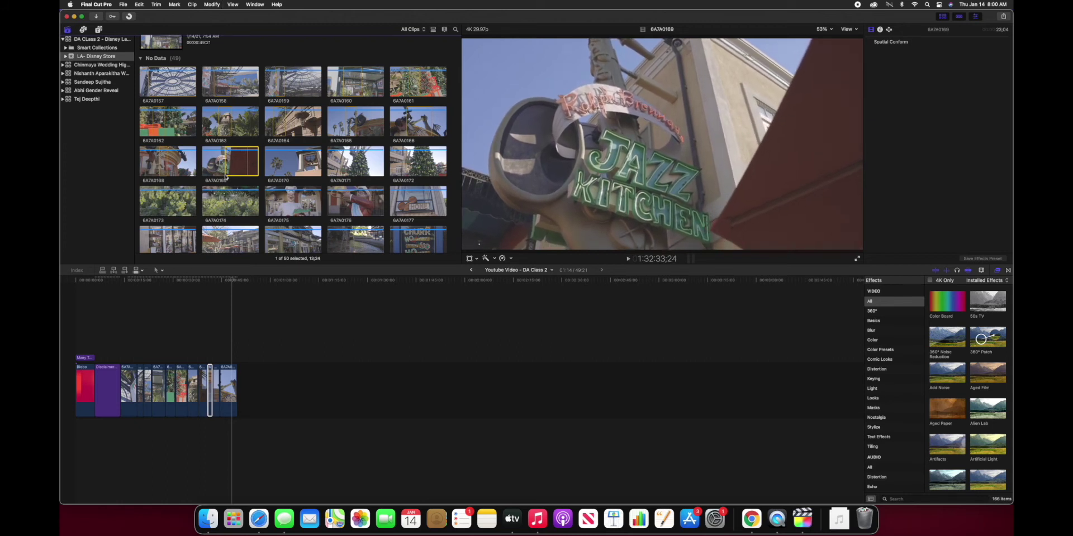
pyautogui.moveTo(233, 166); pyautogui.dragTo(253, 387)
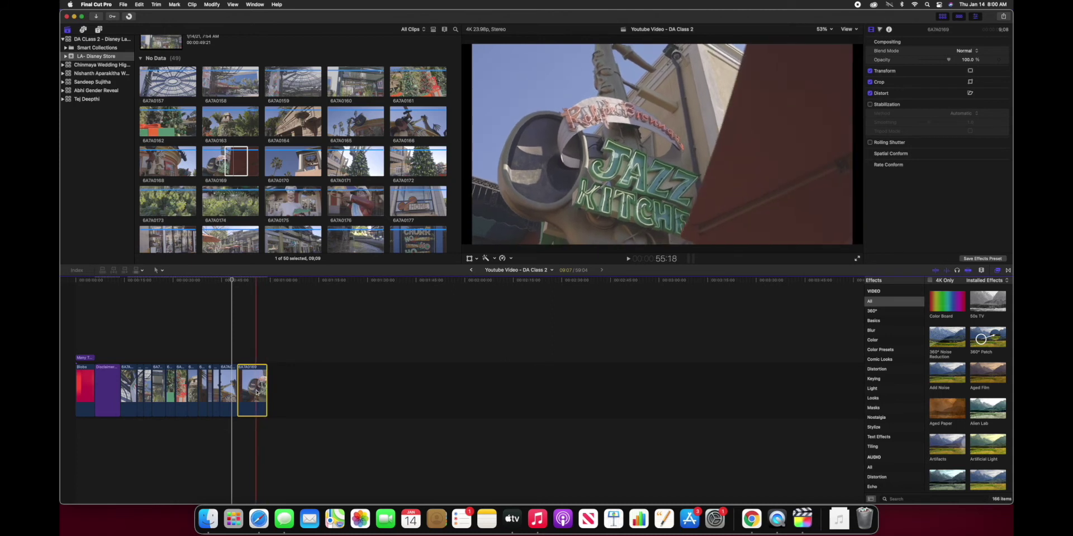
# Blade the Jazz Kitchen clip into two pieces and select the first piece.
pyautogui.press('r')
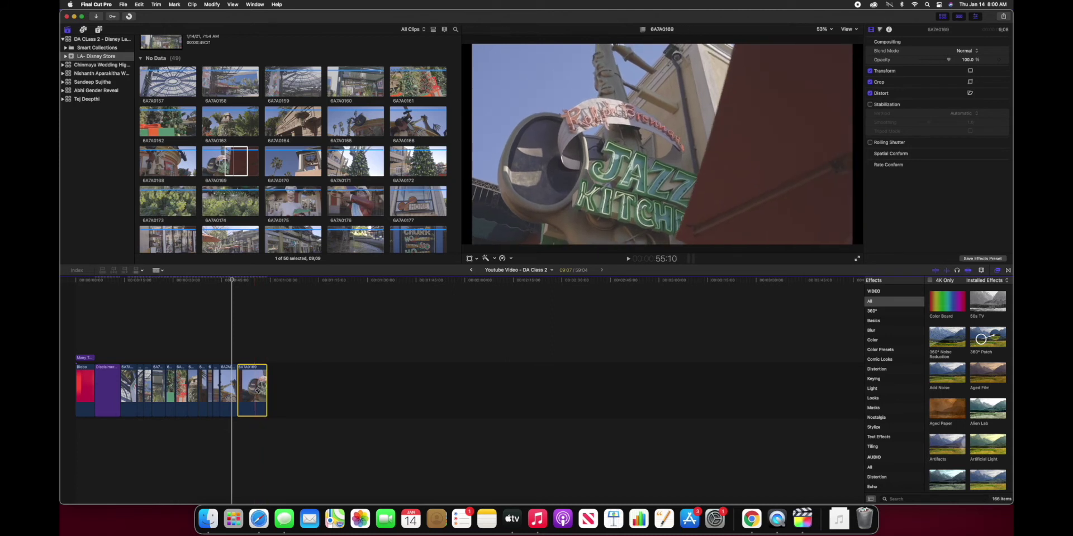
pyautogui.click(257, 390)
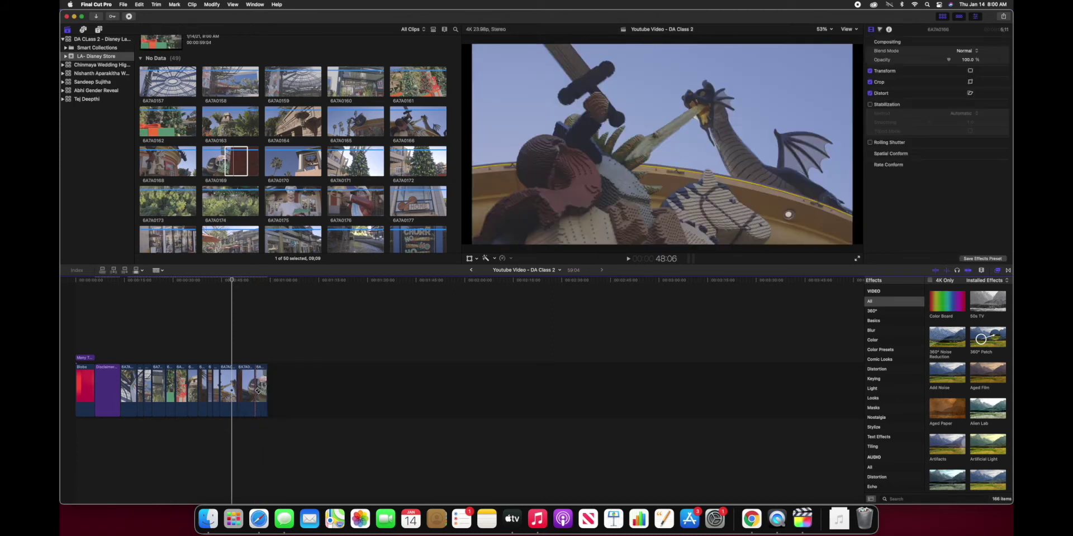
pyautogui.press('a')
pyautogui.click(250, 393)
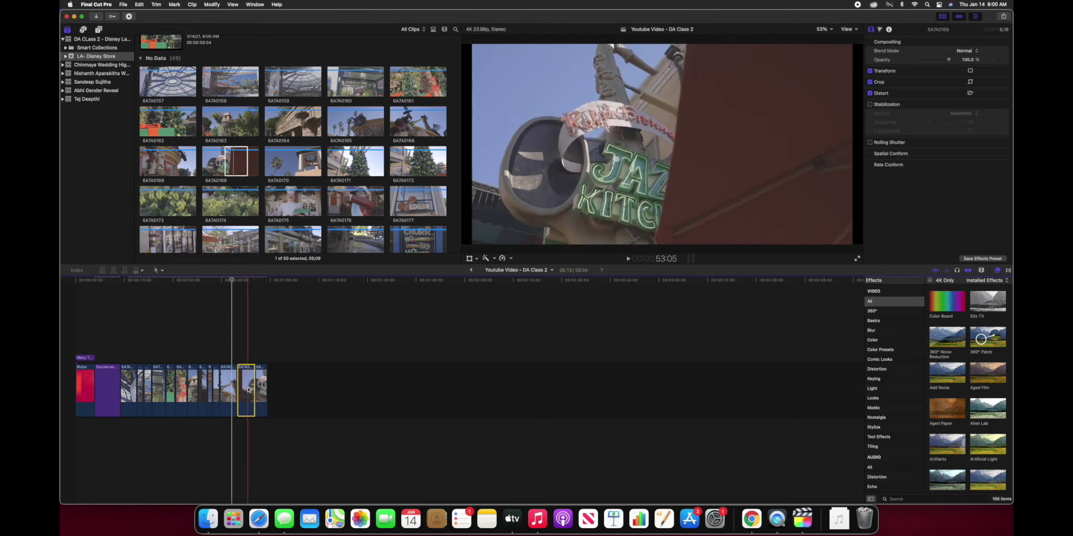
# Set the selected Jazz Kitchen piece to Retime Fast 8x.
pyautogui.click(505, 258)
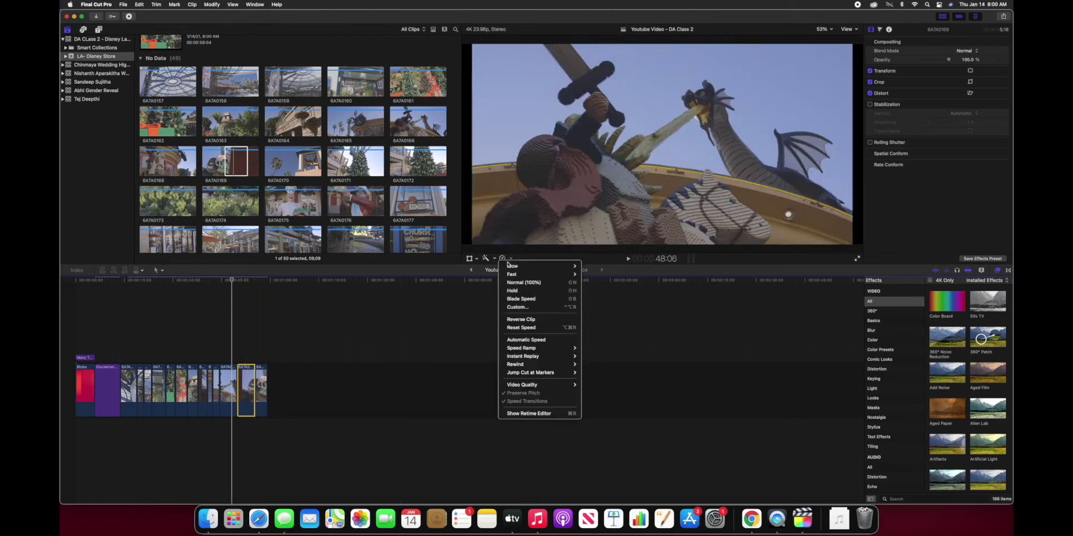
pyautogui.moveTo(515, 276)
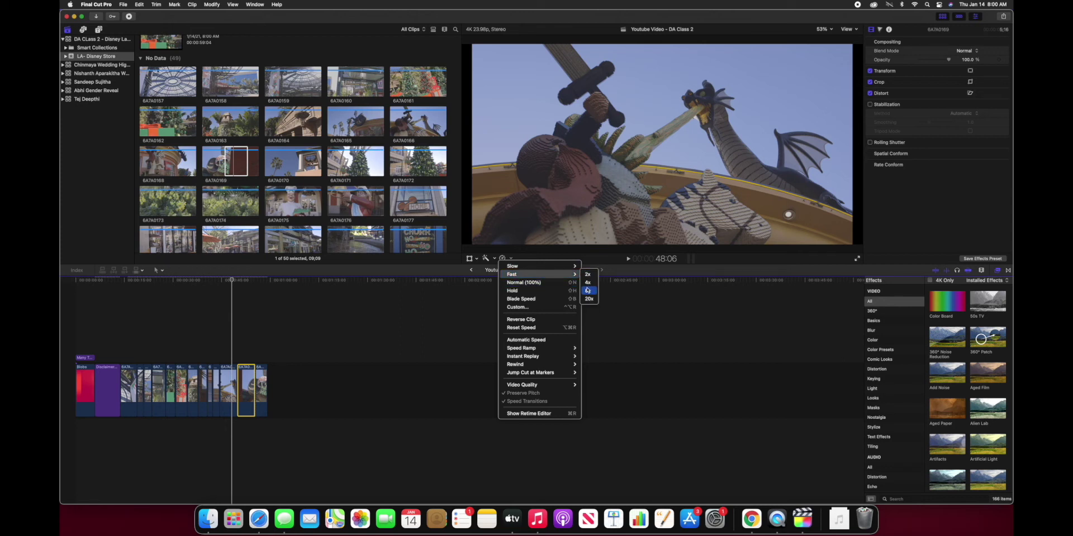
pyautogui.click(587, 290)
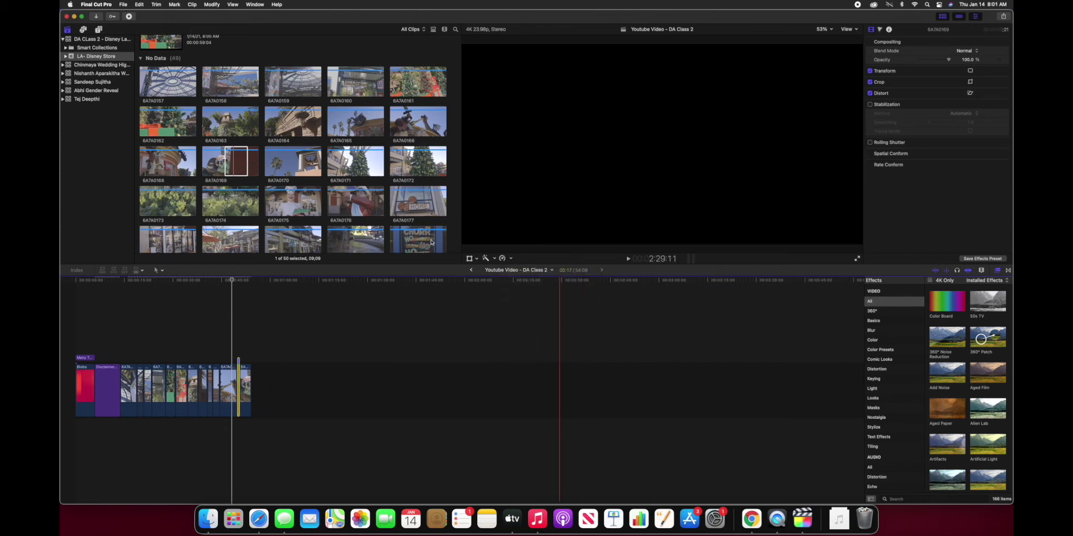
# Preview browser clip 6A7A0179, then return to the project.
pyautogui.click(213, 241)
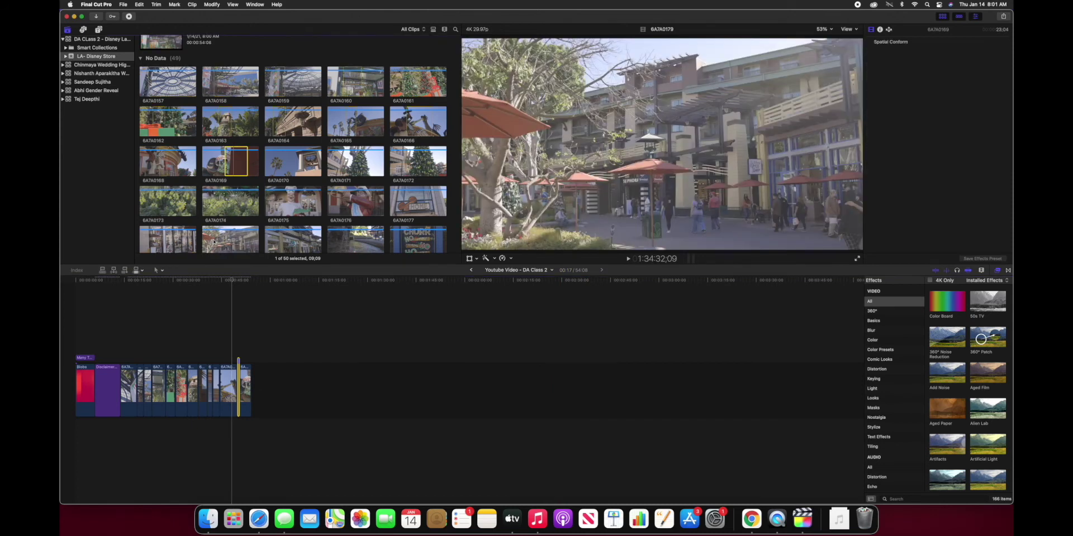
pyautogui.press('space')
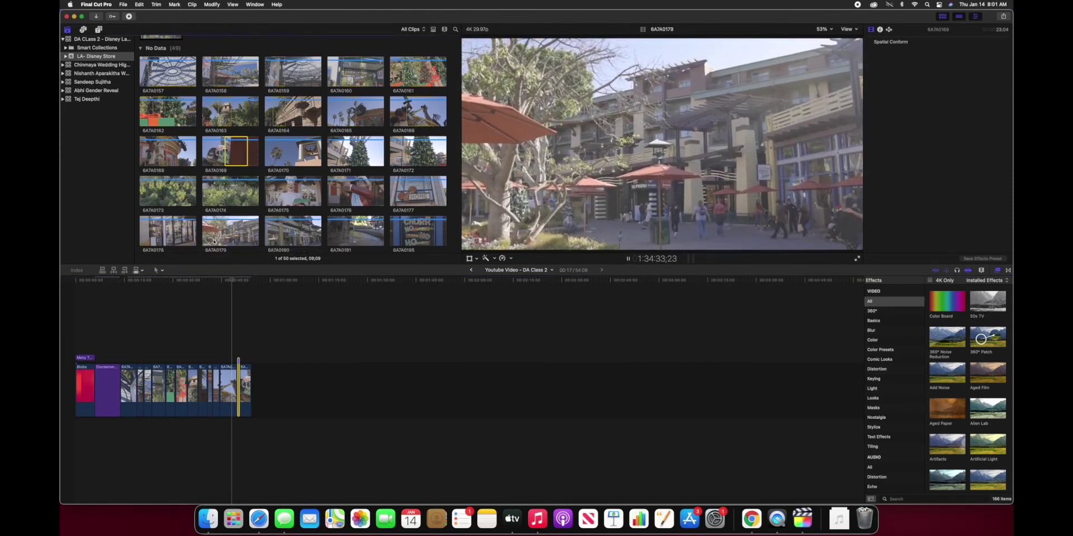
pyautogui.click(232, 280)
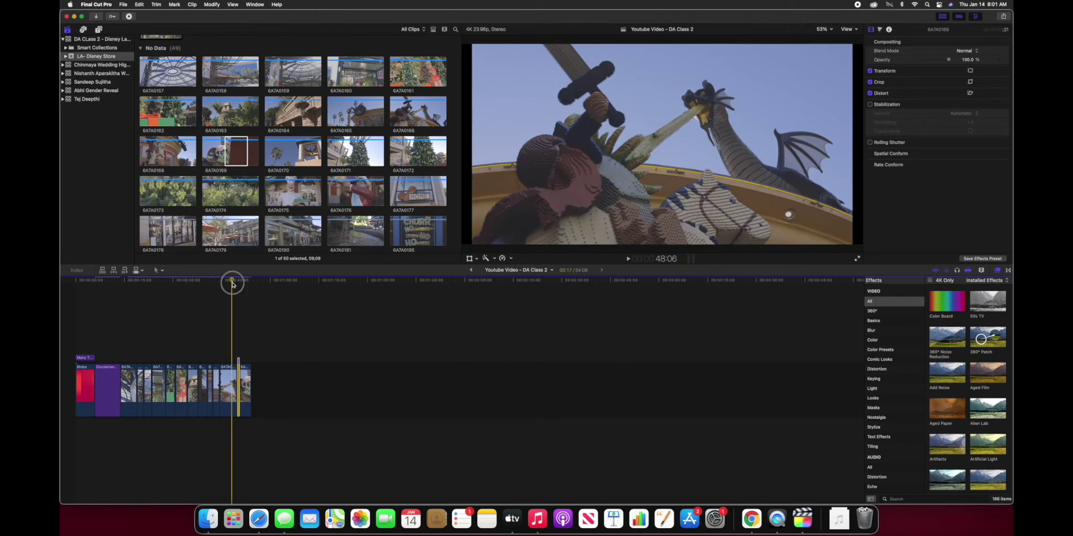
# Append a shortened range of the Christmas tree clip 6A7A0172 to the timeline end.
pyautogui.press('space')
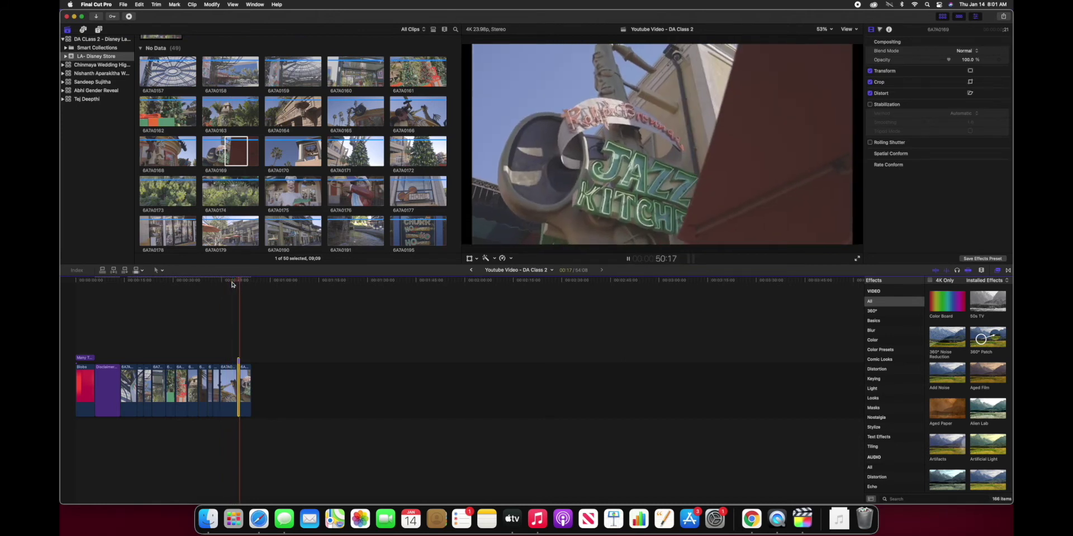
pyautogui.press('space')
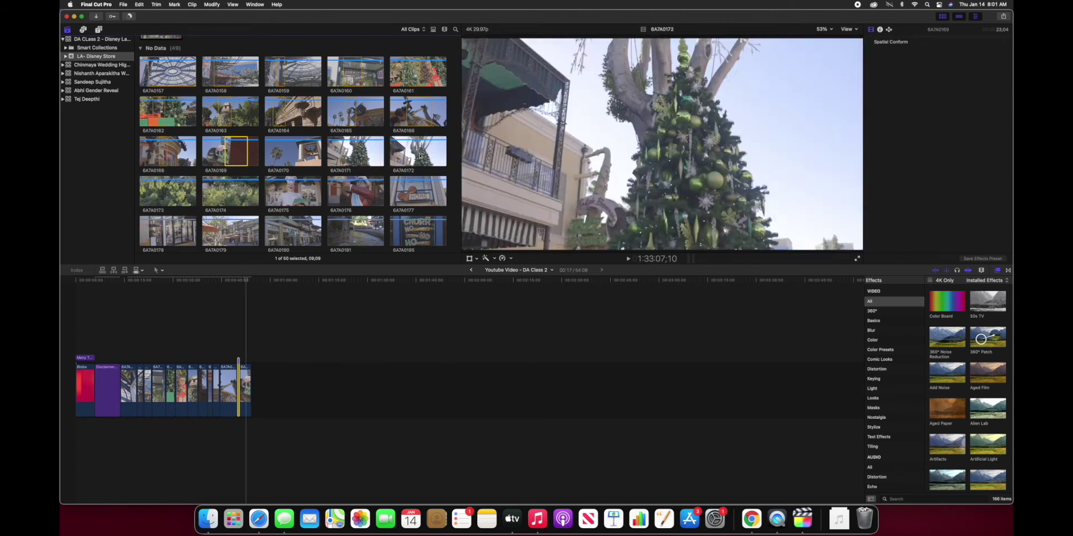
pyautogui.click(442, 157)
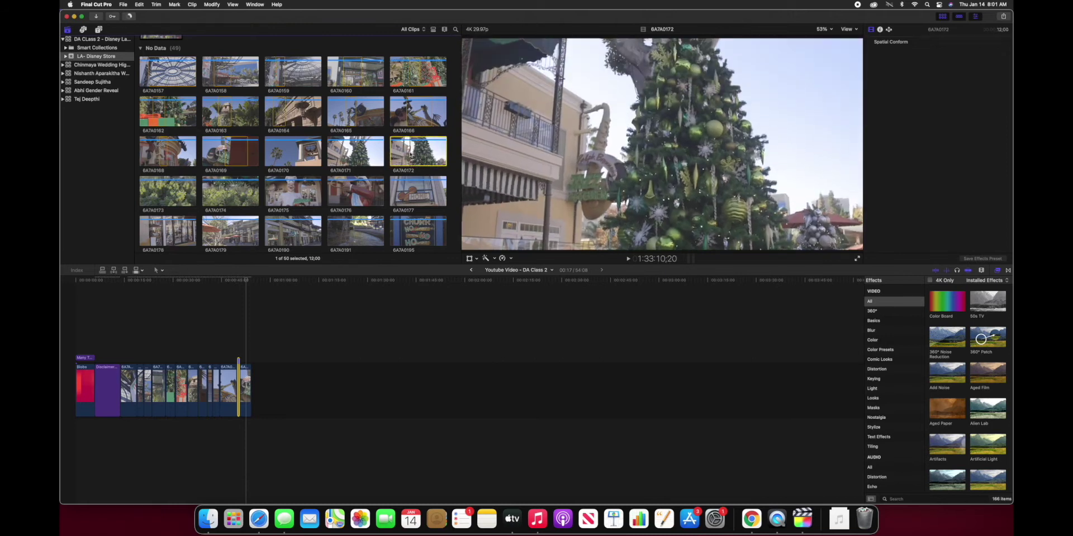
pyautogui.press('space')
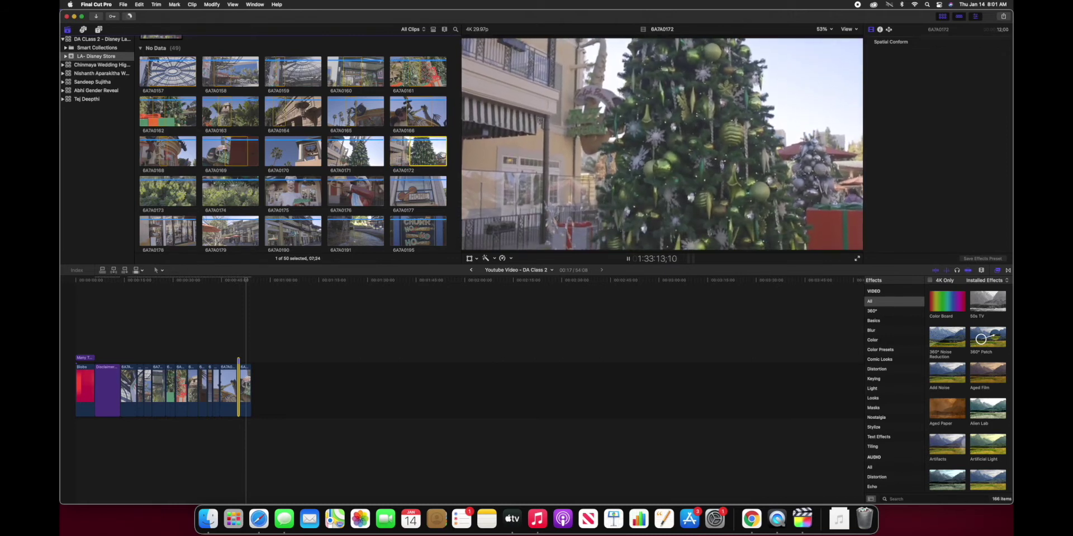
pyautogui.press('o')
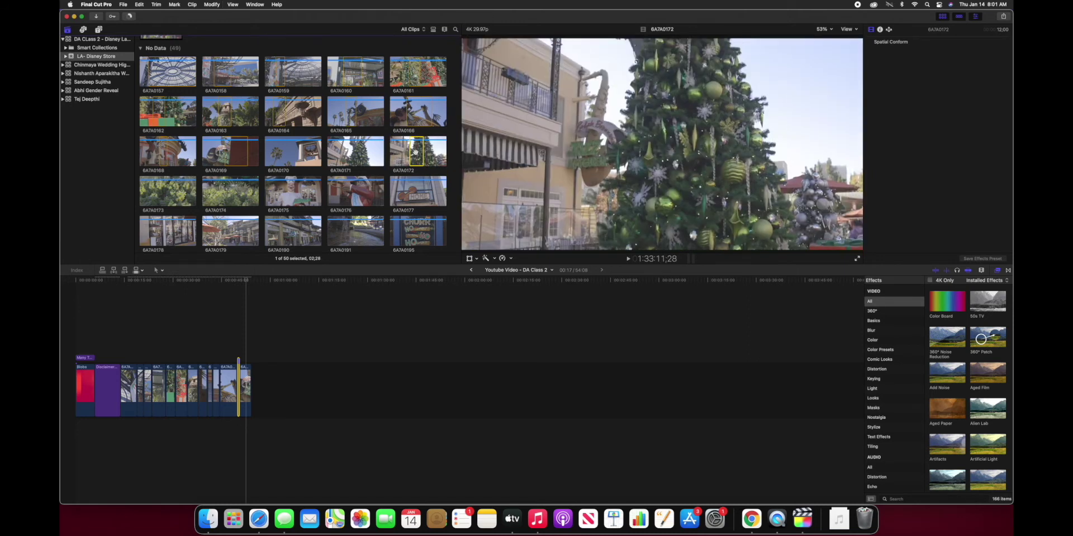
pyautogui.moveTo(341, 322); pyautogui.dragTo(275, 394)
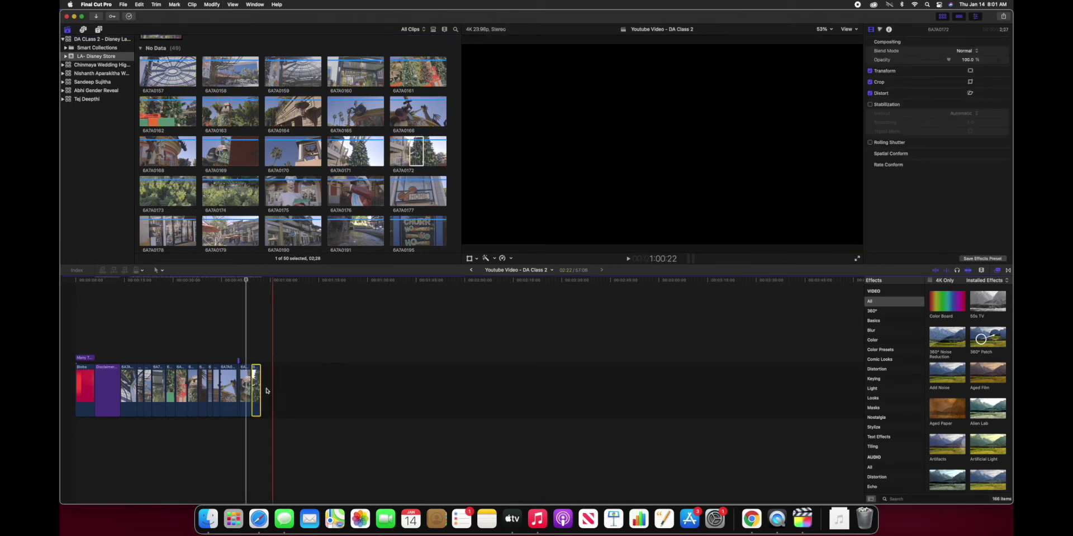
# Append clip 6A7A0174 with E, then add clip 6A7A0176 to the end of the storyline.
pyautogui.press('super+1')
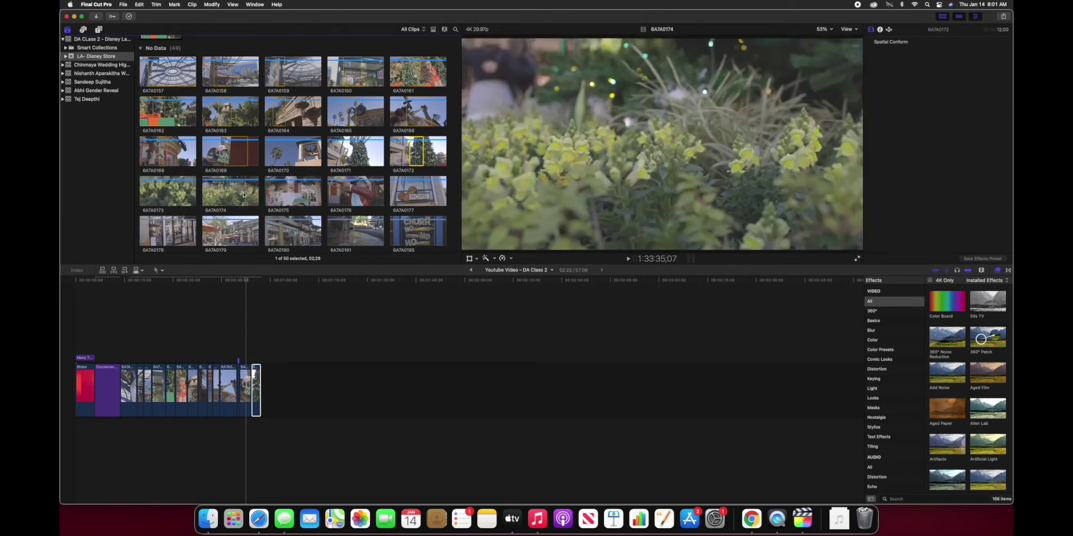
pyautogui.click(226, 194)
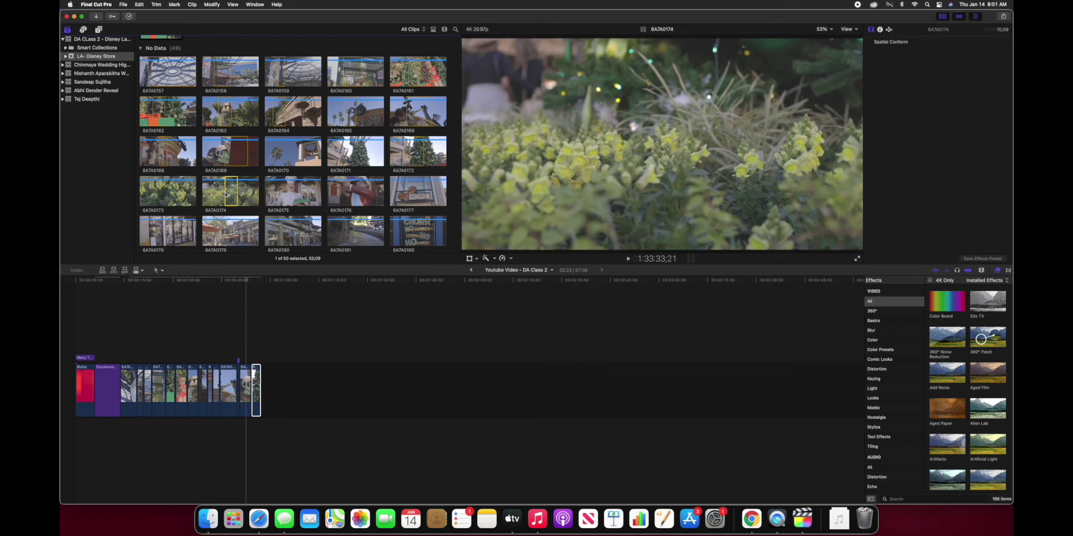
pyautogui.press('e')
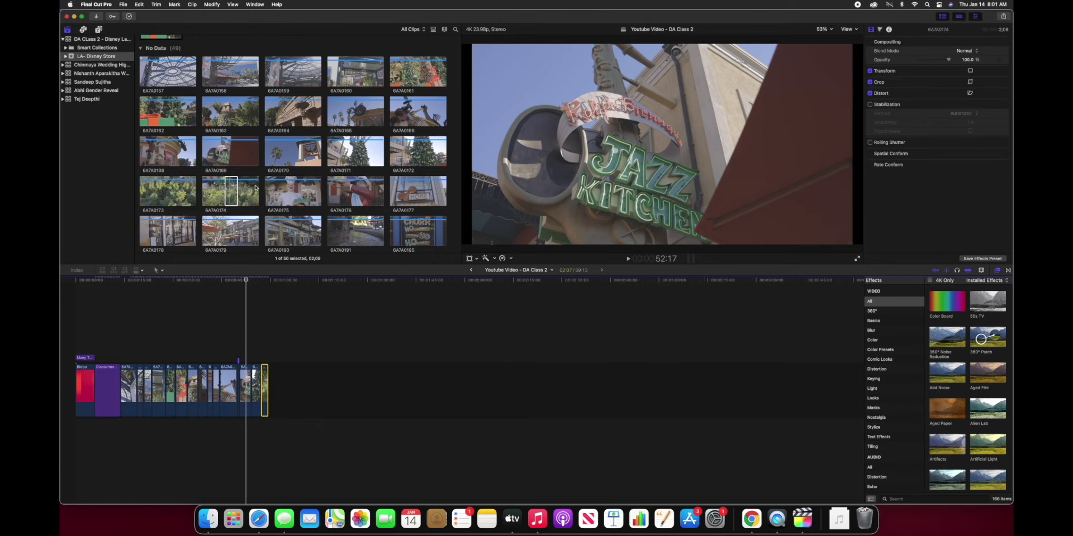
pyautogui.click(228, 195)
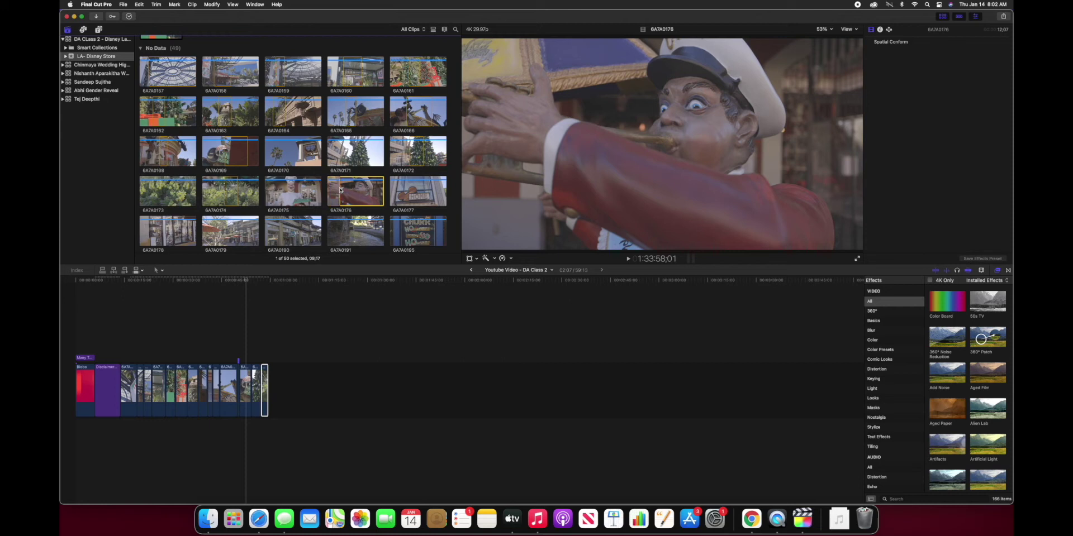
pyautogui.press('space')
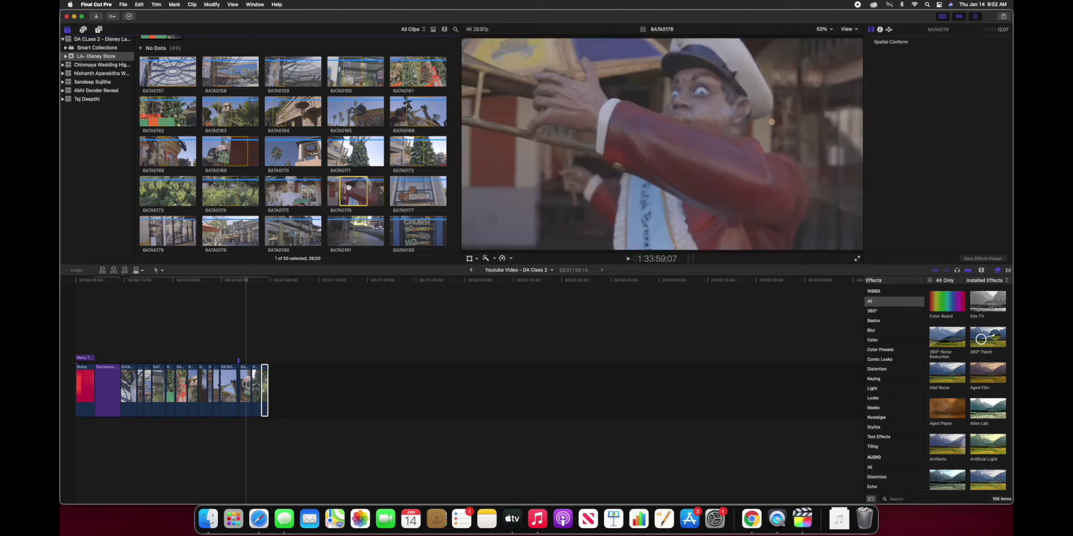
pyautogui.moveTo(341, 190); pyautogui.dragTo(285, 390)
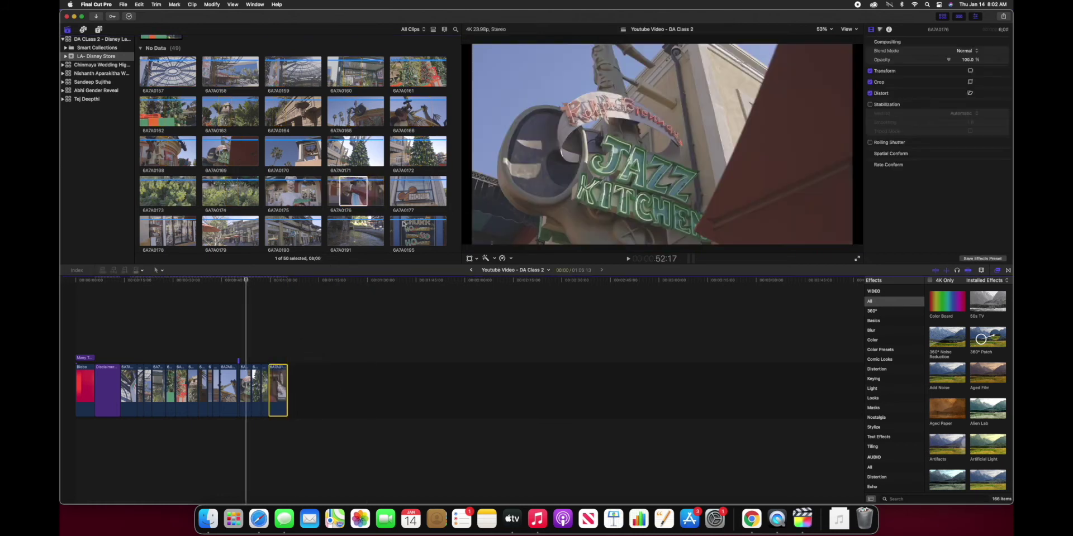
# Insert the HOME sign clip 6A7A0177 right after the Disclaimer.
pyautogui.press('super+1')
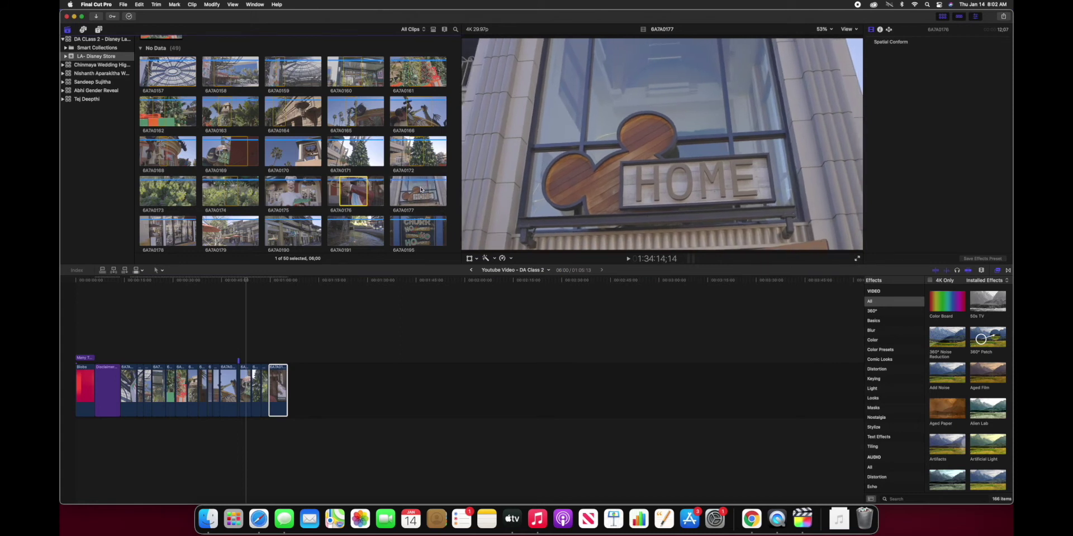
pyautogui.click(403, 189)
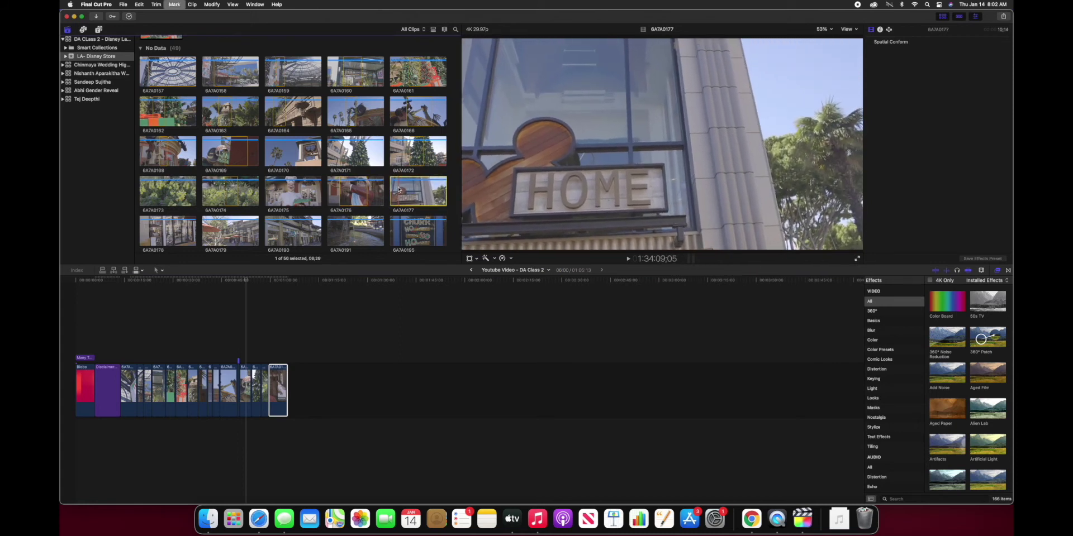
pyautogui.press('space')
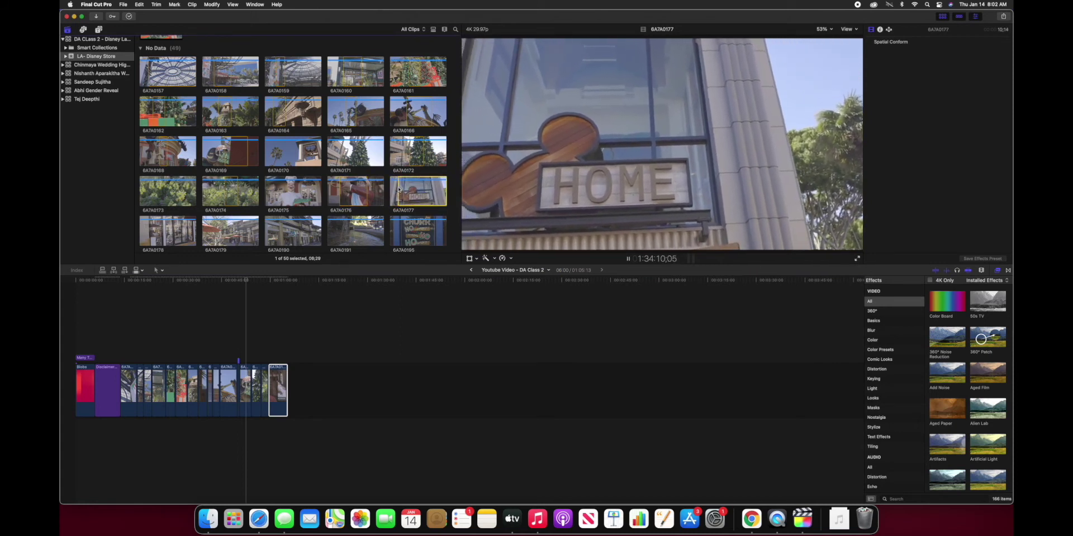
pyautogui.press('space')
pyautogui.moveTo(403, 191); pyautogui.dragTo(122, 393)
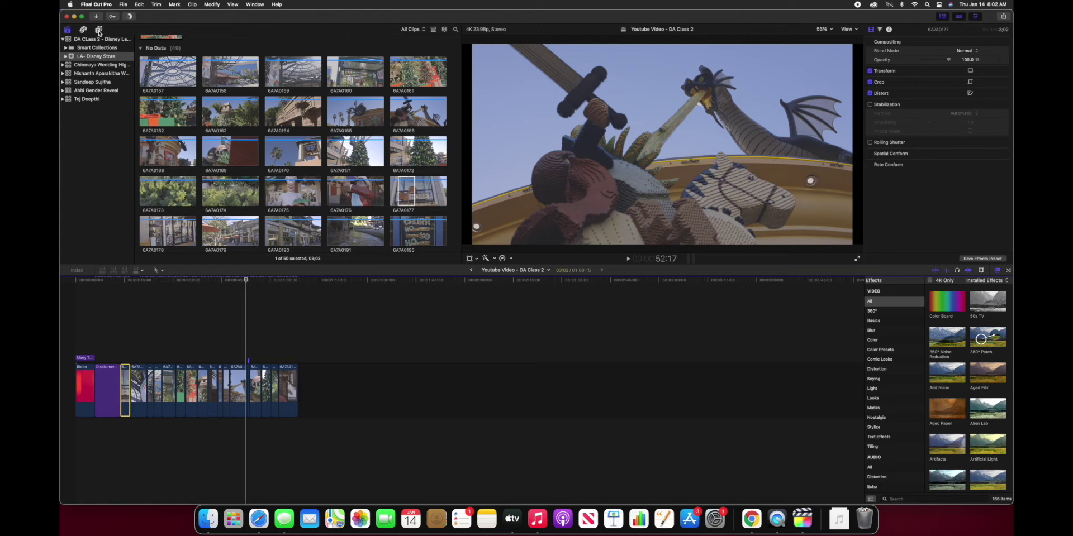
pyautogui.click(99, 31)
# Place a Scrapbook Zoom In title over the HOME clip.
pyautogui.scroll(-20, 283, 157)
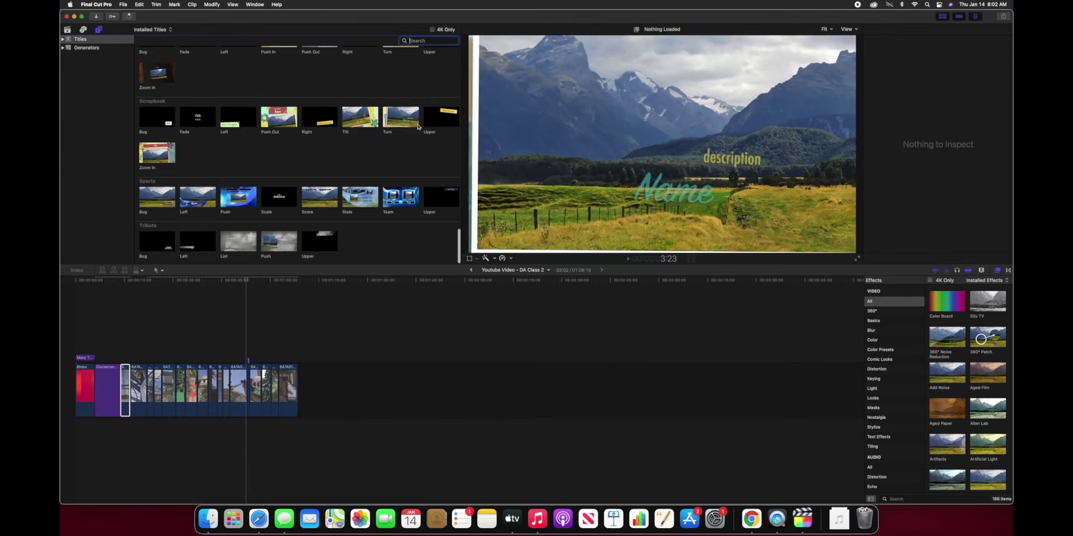
pyautogui.scroll(3, 355, 167)
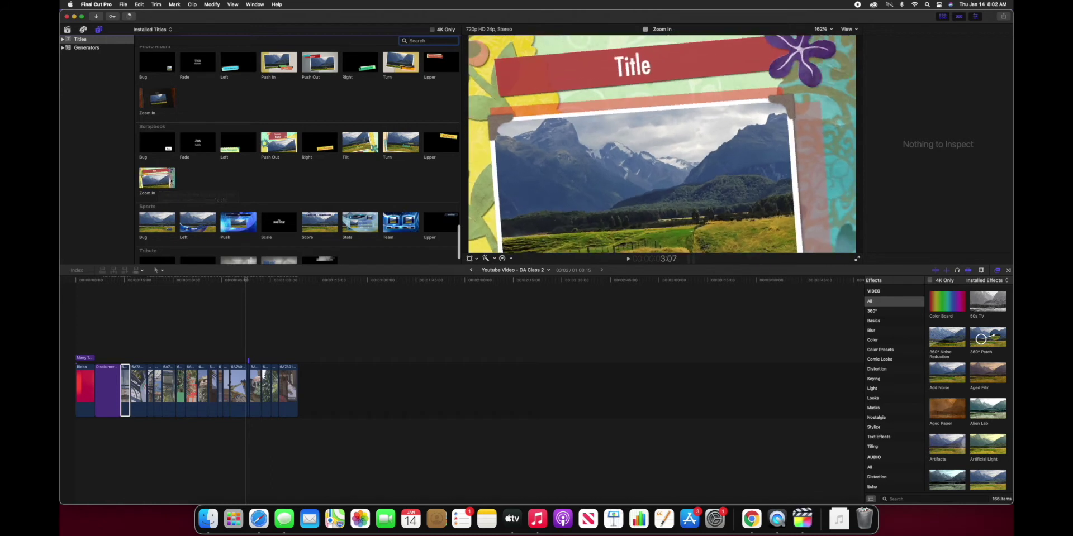
pyautogui.moveTo(154, 181); pyautogui.dragTo(122, 354)
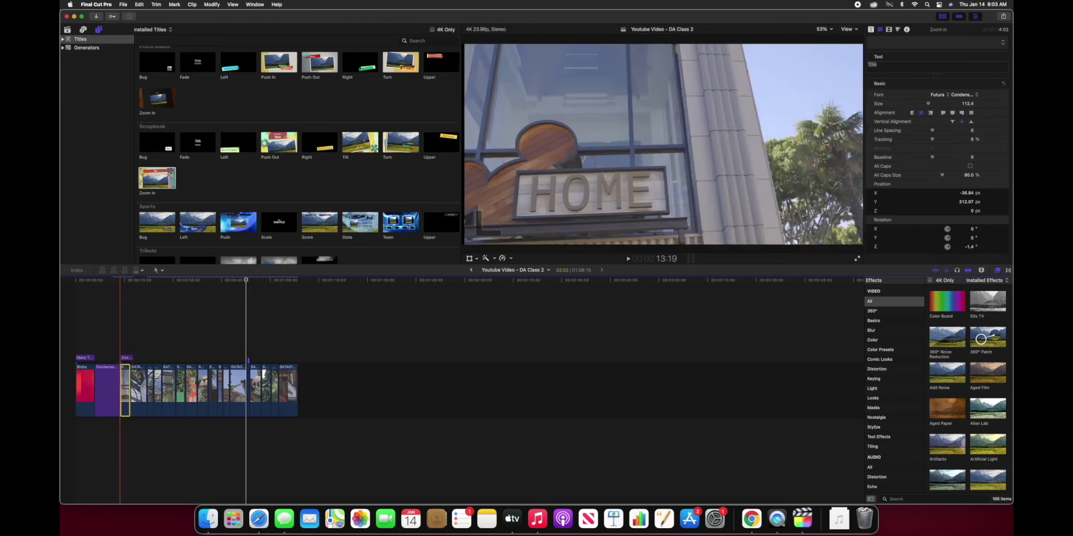
# Lengthen the HOME clip by one second and set the title text to 'Digital Arts - Lesson 2'.
pyautogui.click(126, 384)
pyautogui.moveTo(130, 384); pyautogui.dragTo(133, 386)
pyautogui.click(126, 358)
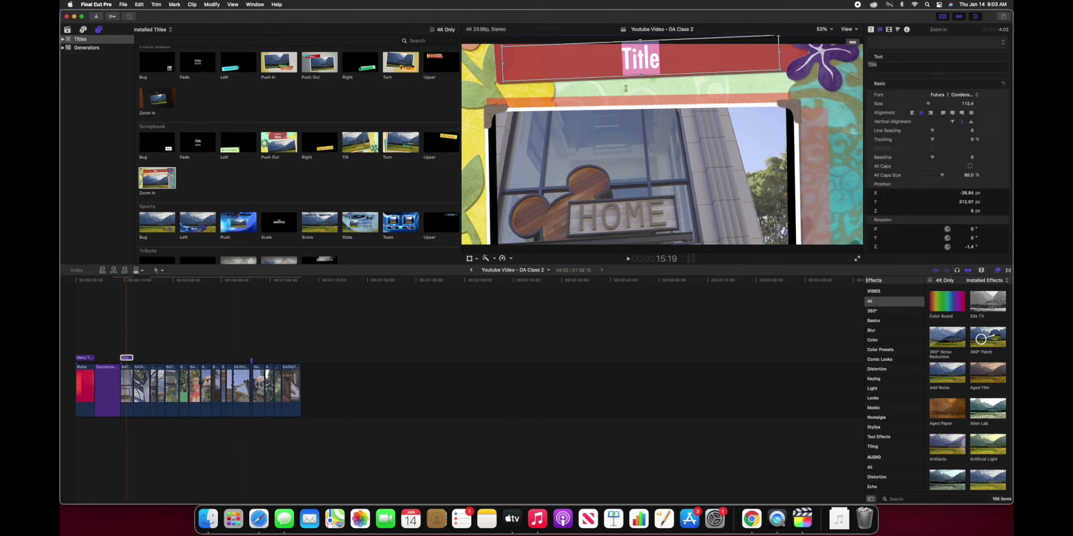
pyautogui.write('Dig')
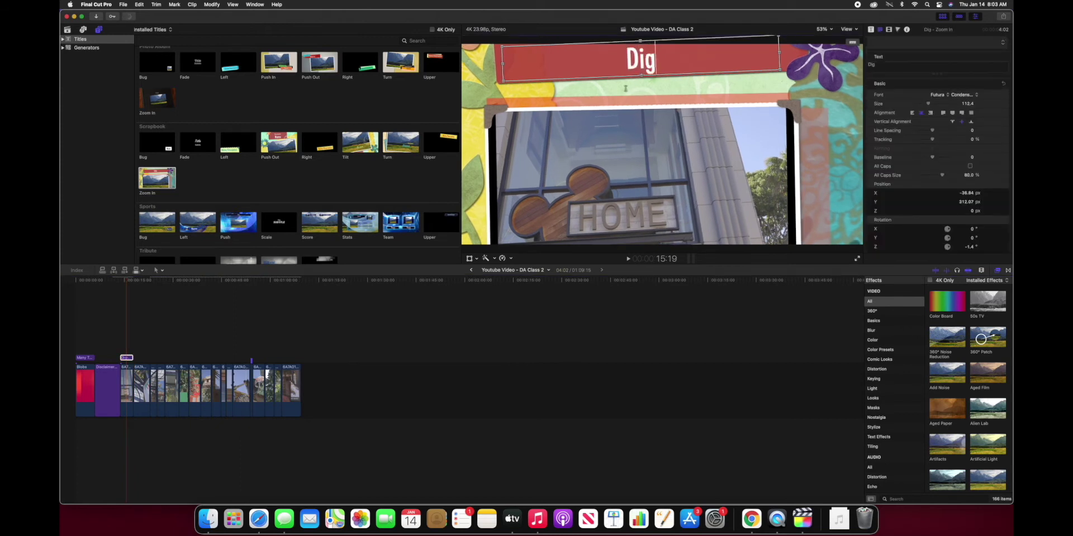
pyautogui.write('ital Arts')
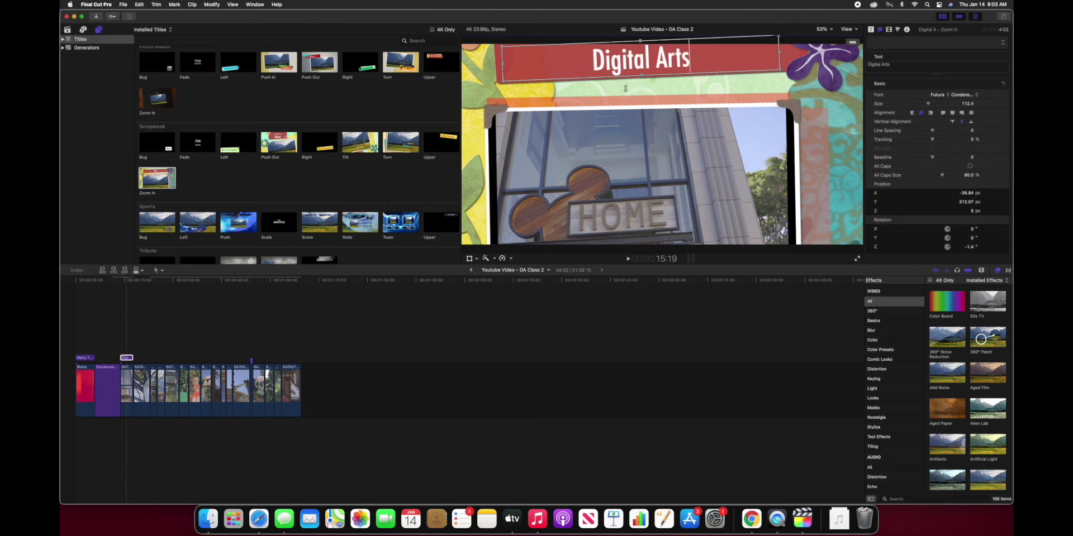
pyautogui.write(' - Lesson 2')
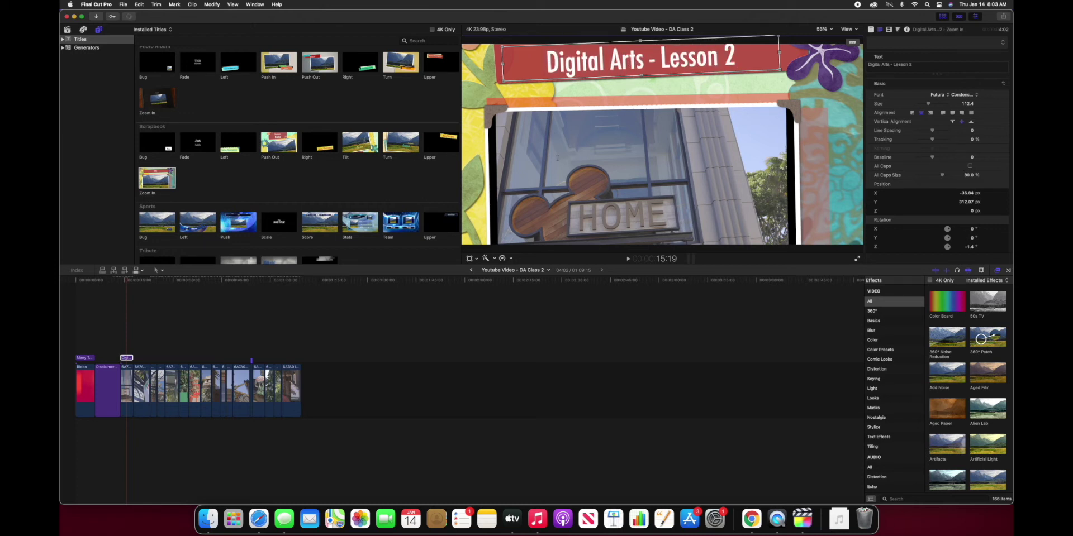
pyautogui.moveTo(128, 283); pyautogui.dragTo(120, 284)
# Extend the 'Digital Arts - Lesson 2' title clip to about 5:14.
pyautogui.press('space')
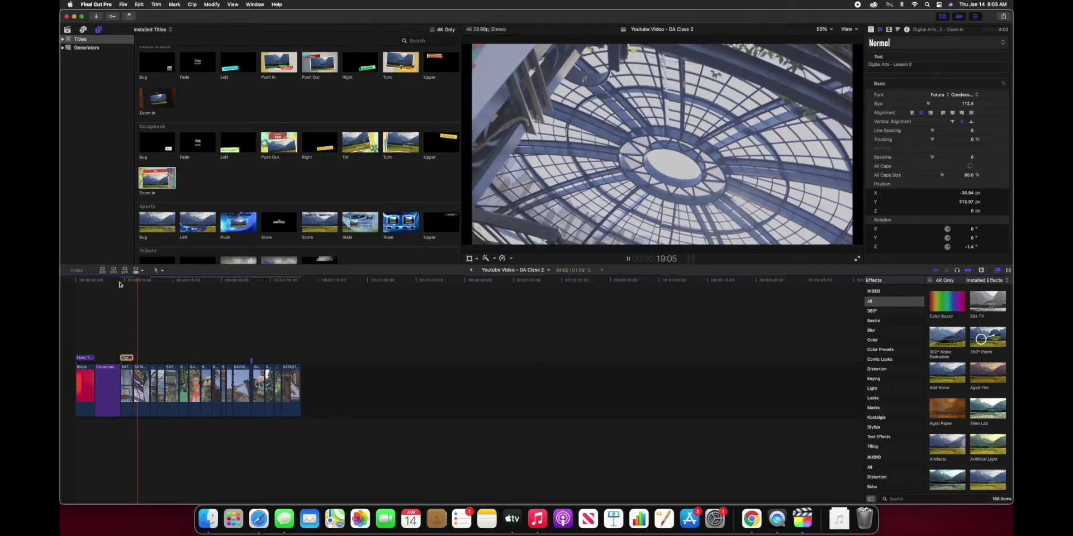
pyautogui.press('space')
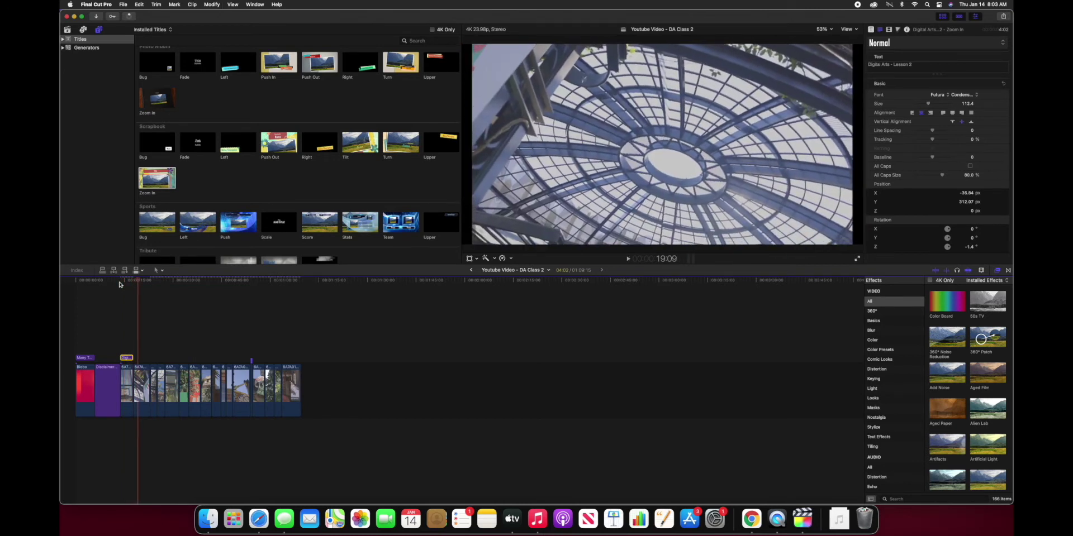
pyautogui.click(134, 357)
pyautogui.moveTo(133, 358); pyautogui.dragTo(140, 359)
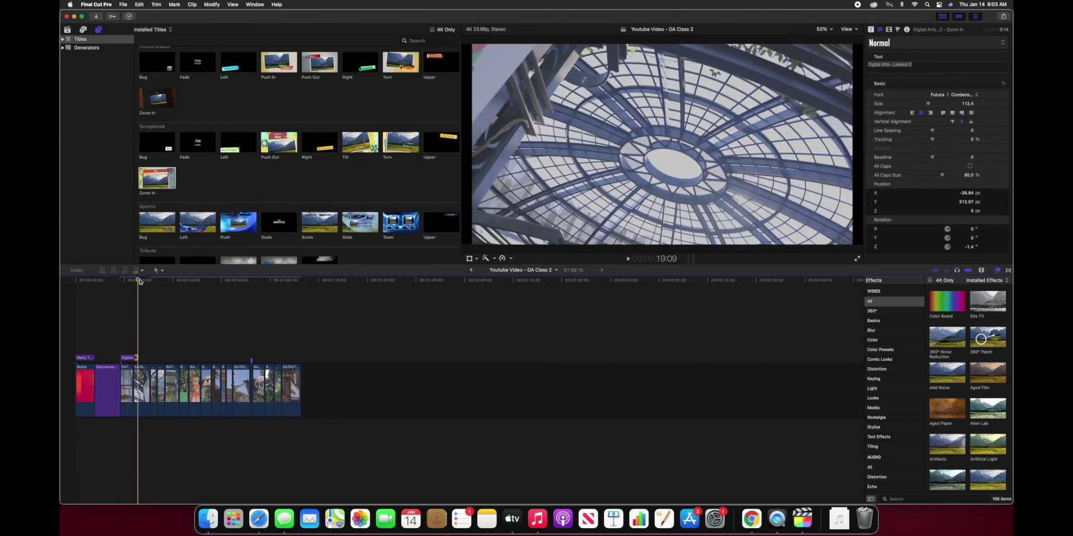
# Zoom into the timeline and replay the title section, then move the playhead to the project end.
pyautogui.moveTo(139, 281); pyautogui.dragTo(127, 283)
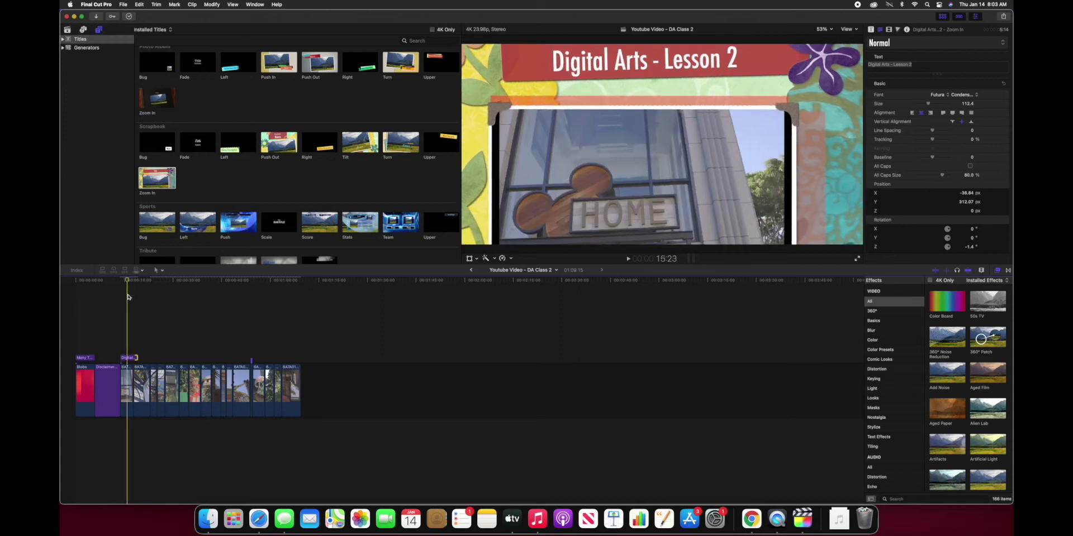
pyautogui.press('super+equal')
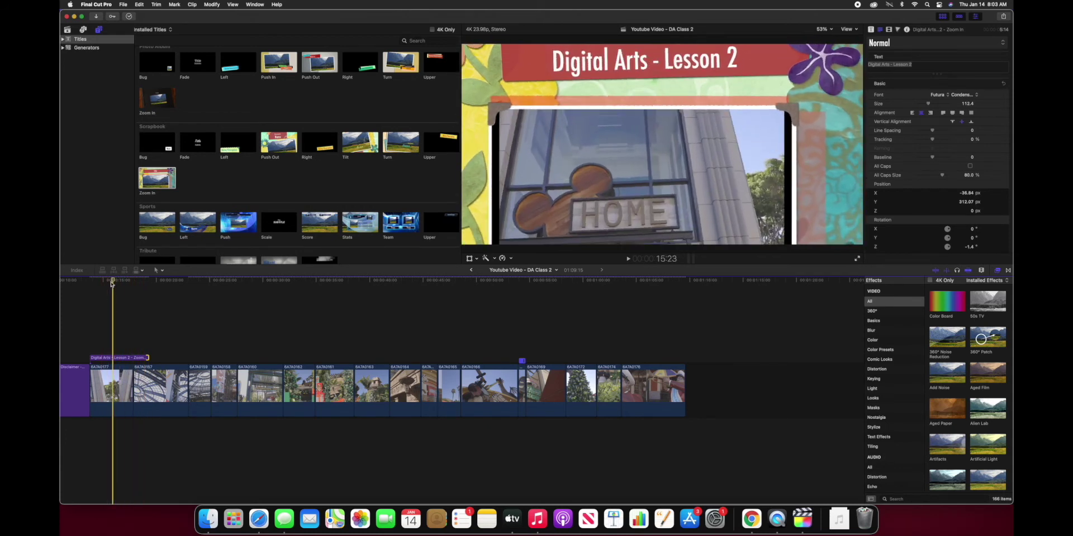
pyautogui.press('space')
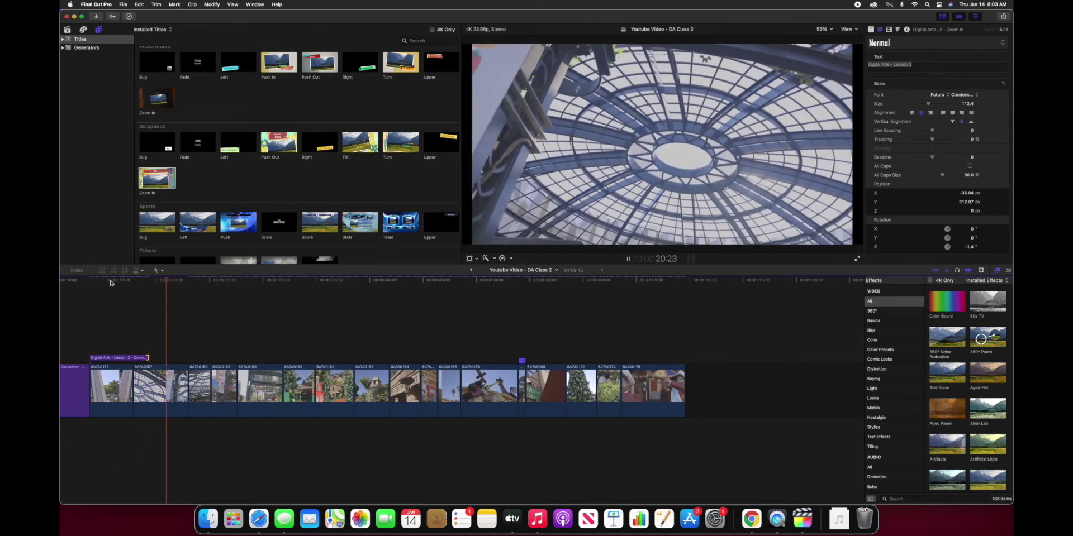
pyautogui.press('space')
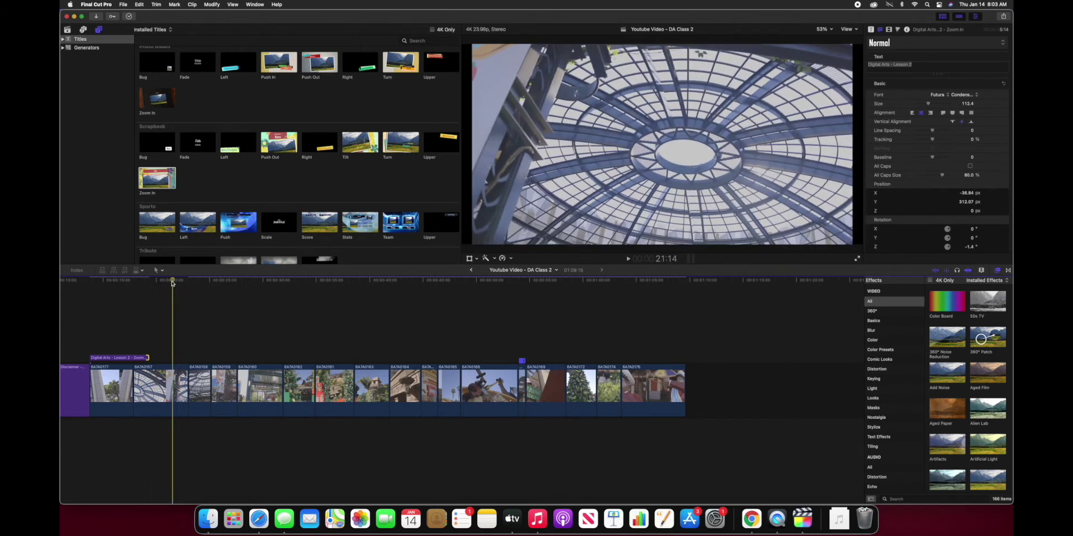
pyautogui.moveTo(172, 282); pyautogui.dragTo(680, 337)
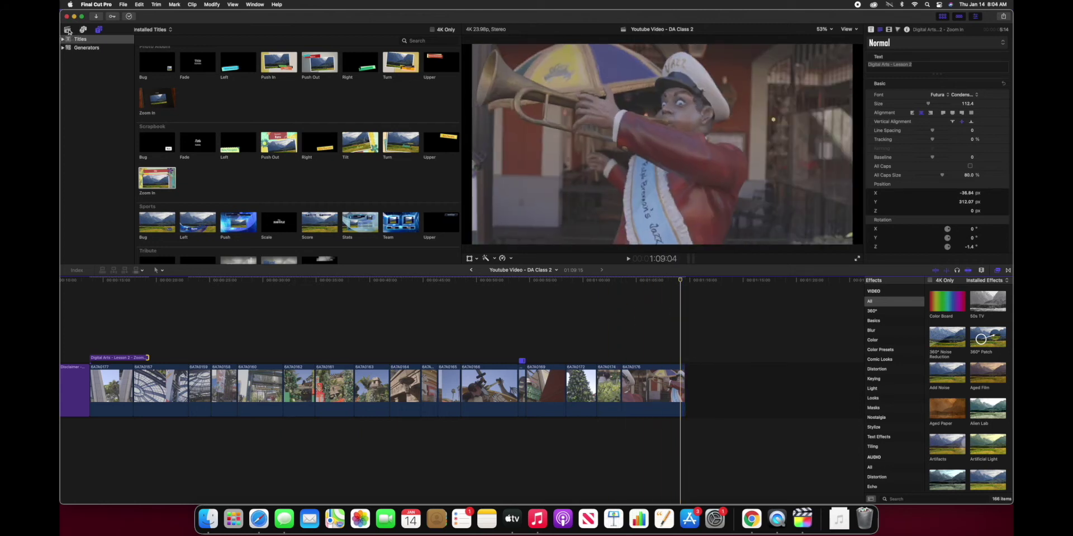
# Mark a short In/Out range of churro Ho Ho Ho clip 6A7A0195 and append it to the project end.
pyautogui.click(68, 29)
pyautogui.scroll(-3, 336, 162)
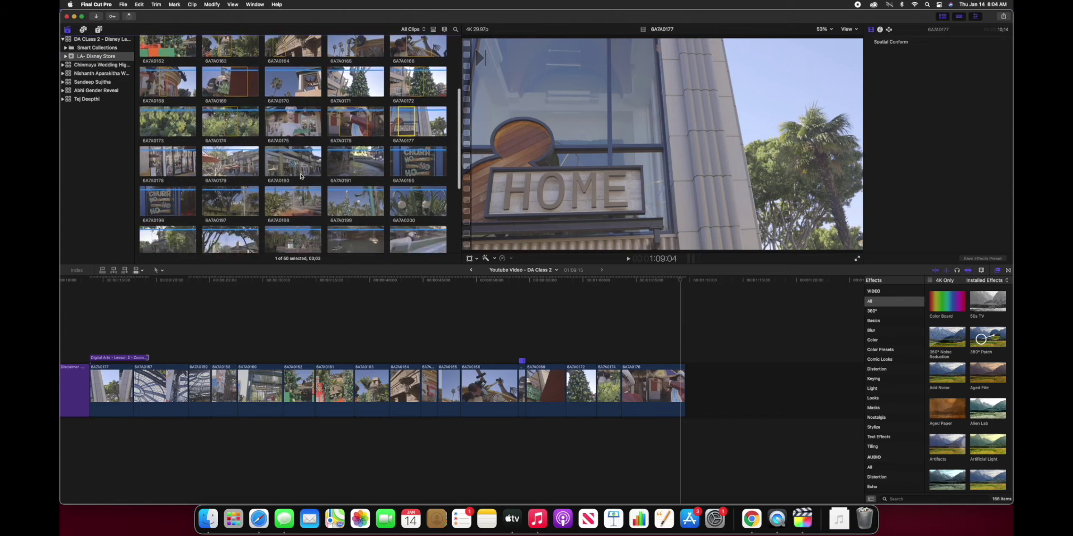
pyautogui.scroll(-2, 242, 168)
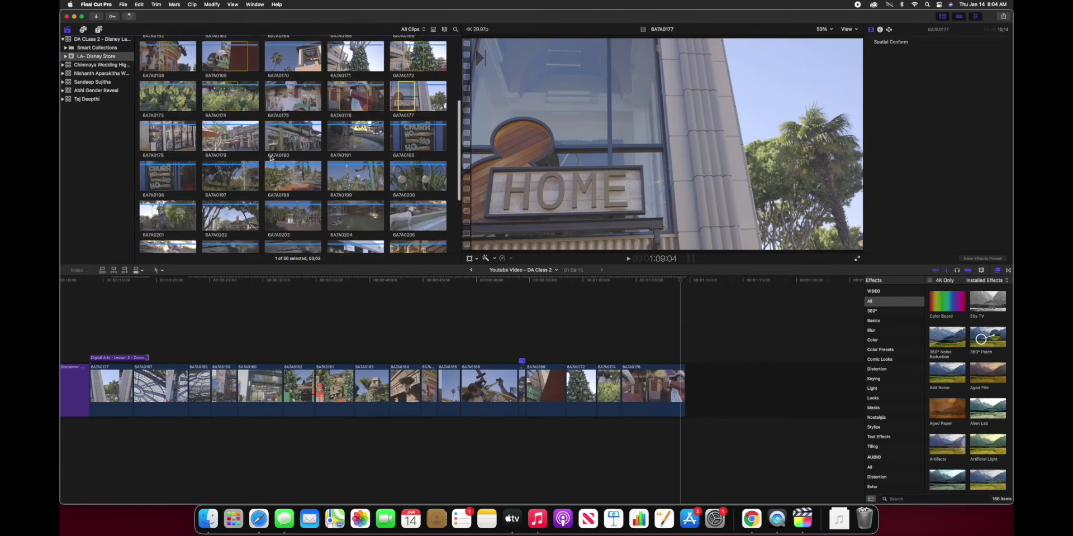
pyautogui.click(408, 139)
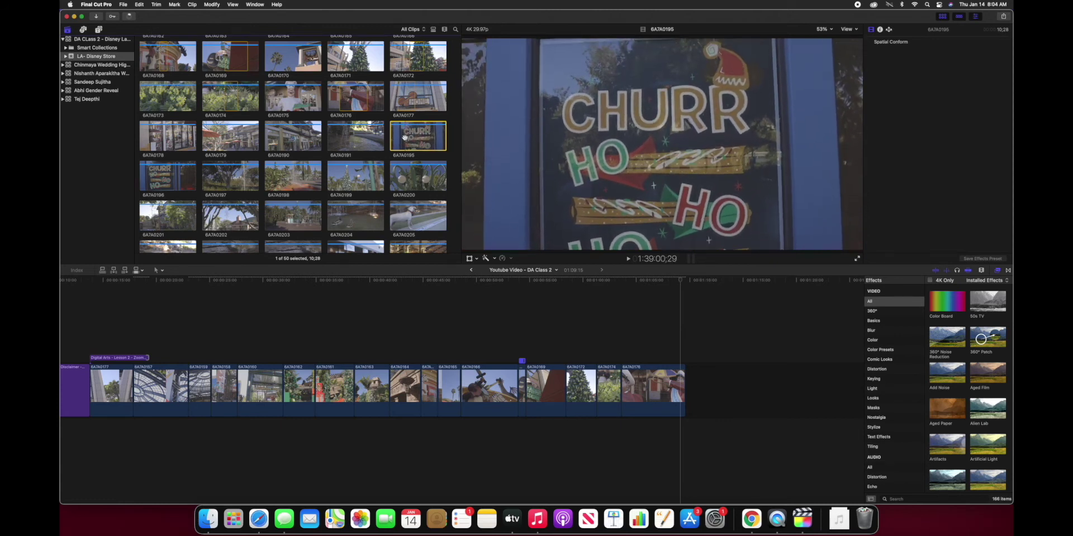
pyautogui.press('i')
pyautogui.press('space')
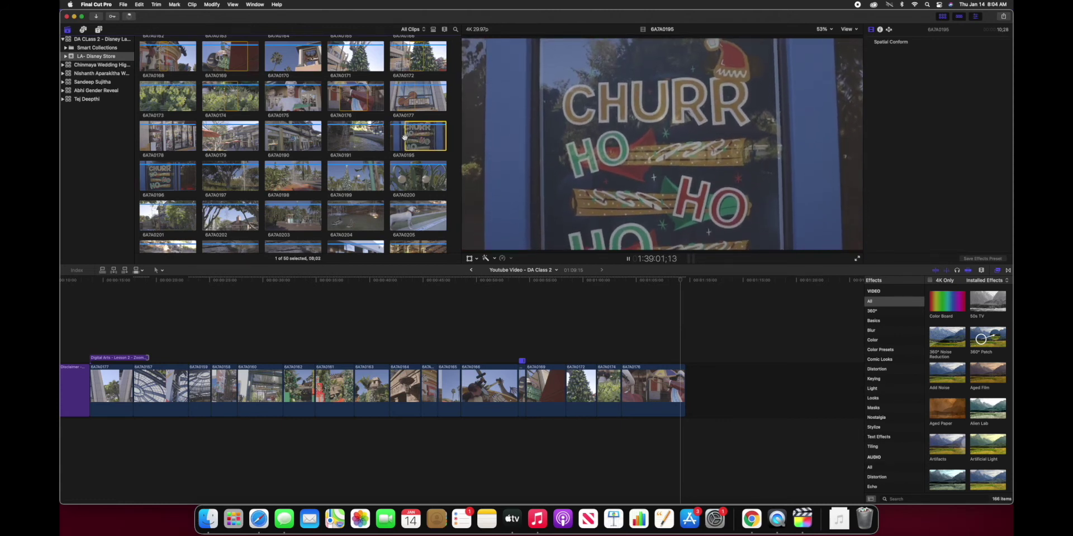
pyautogui.press('space')
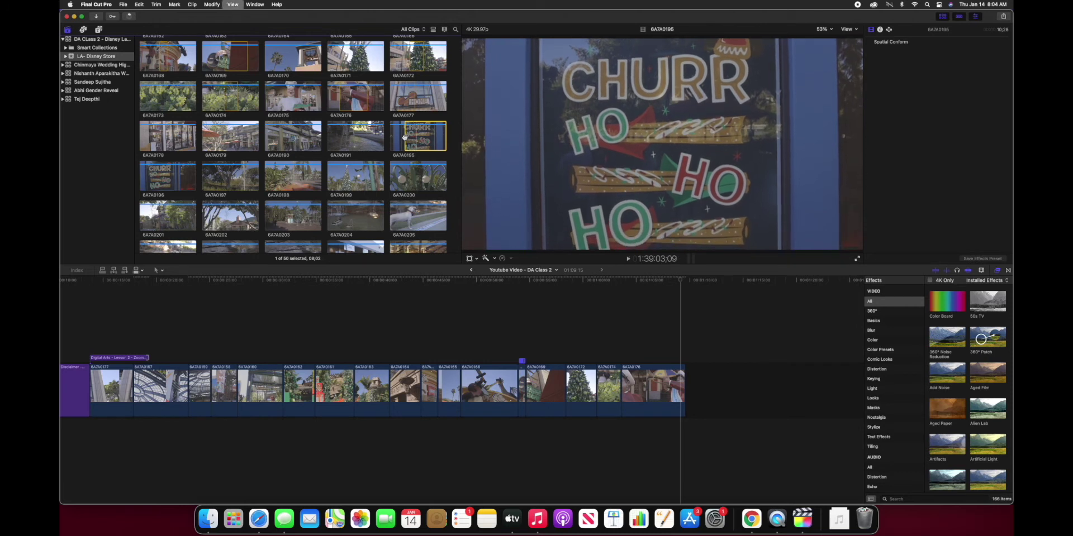
pyautogui.press('o')
pyautogui.moveTo(404, 137); pyautogui.dragTo(682, 379)
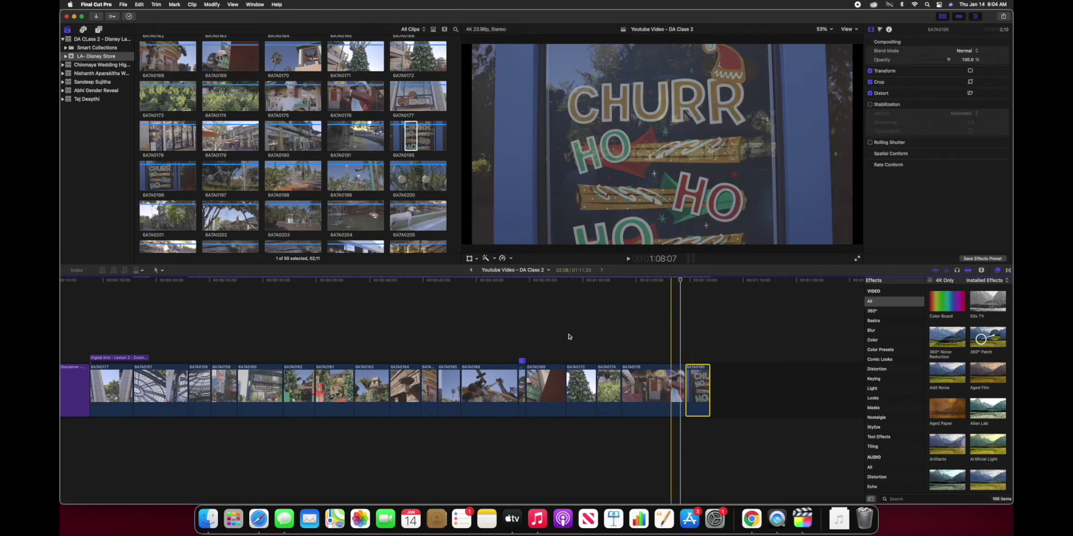
pyautogui.press('super+1')
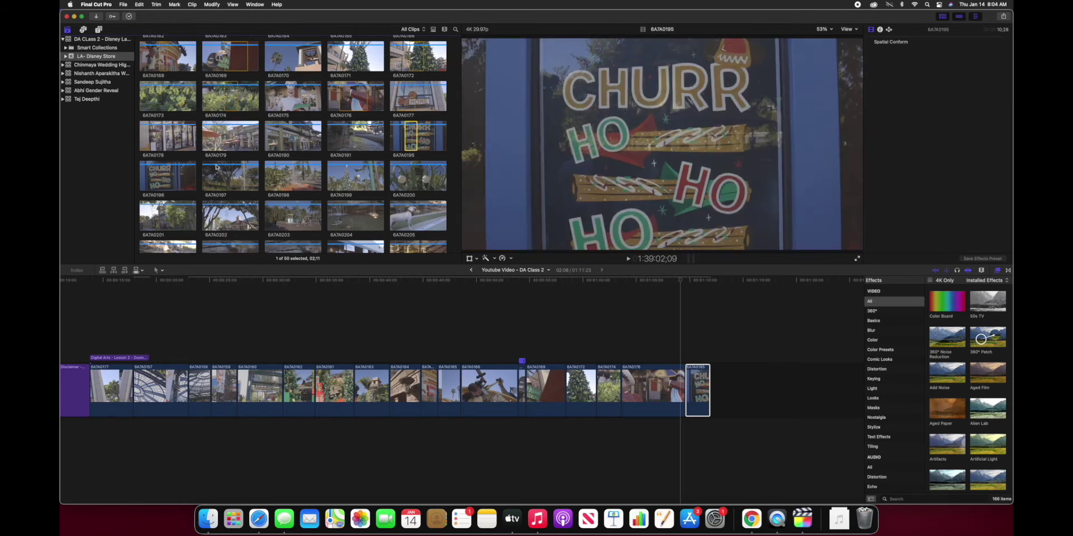
pyautogui.click(206, 136)
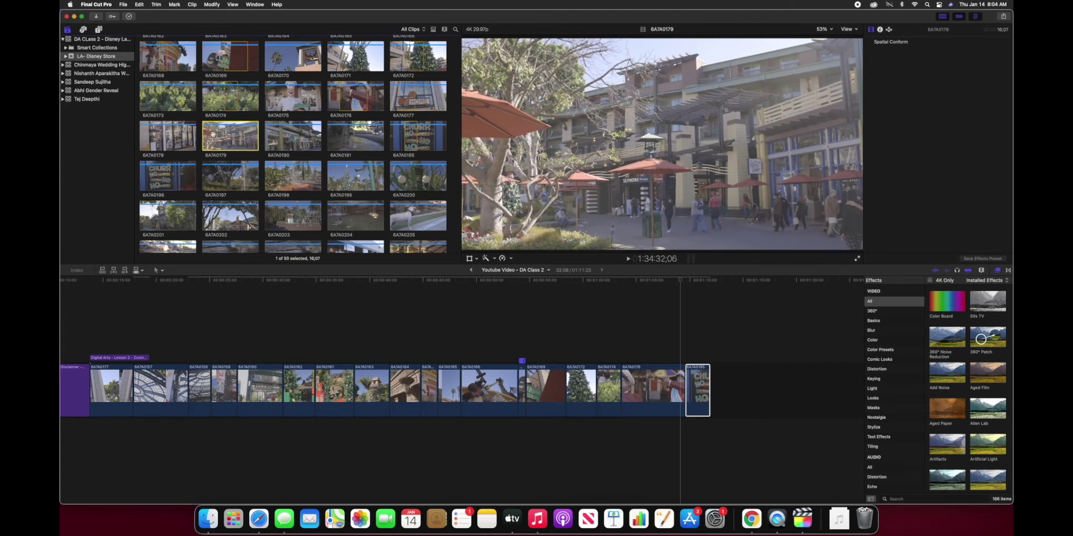
# Preview the plaza clip 6A7A0179 and place it into the middle of the sequence.
pyautogui.press('space')
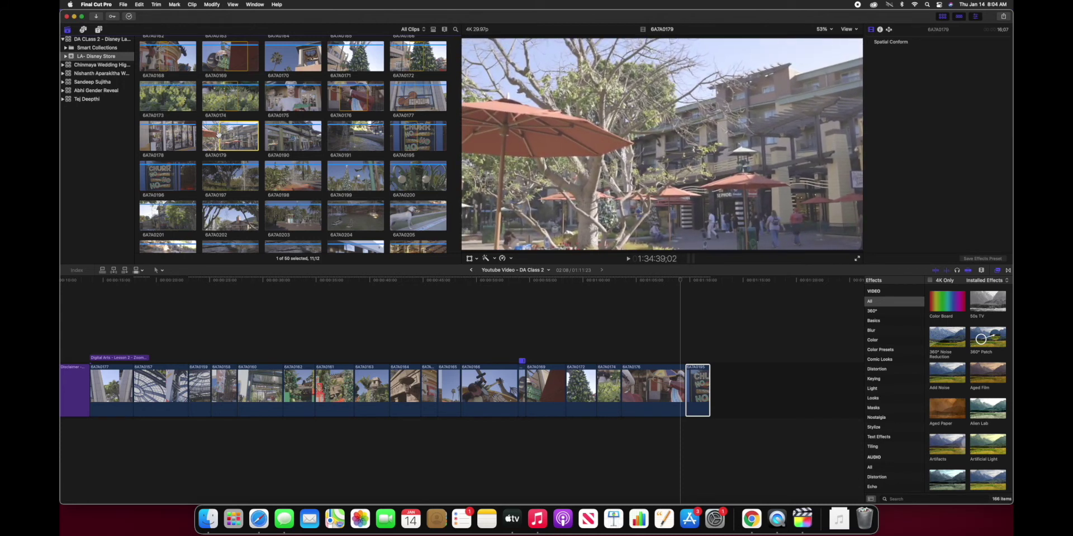
pyautogui.moveTo(217, 134); pyautogui.dragTo(531, 394)
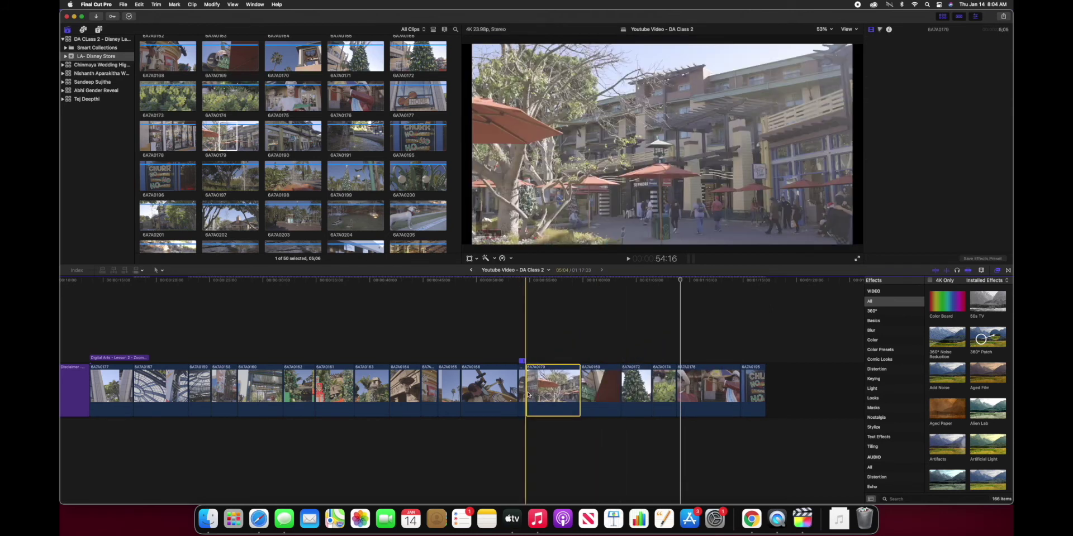
pyautogui.click(218, 156)
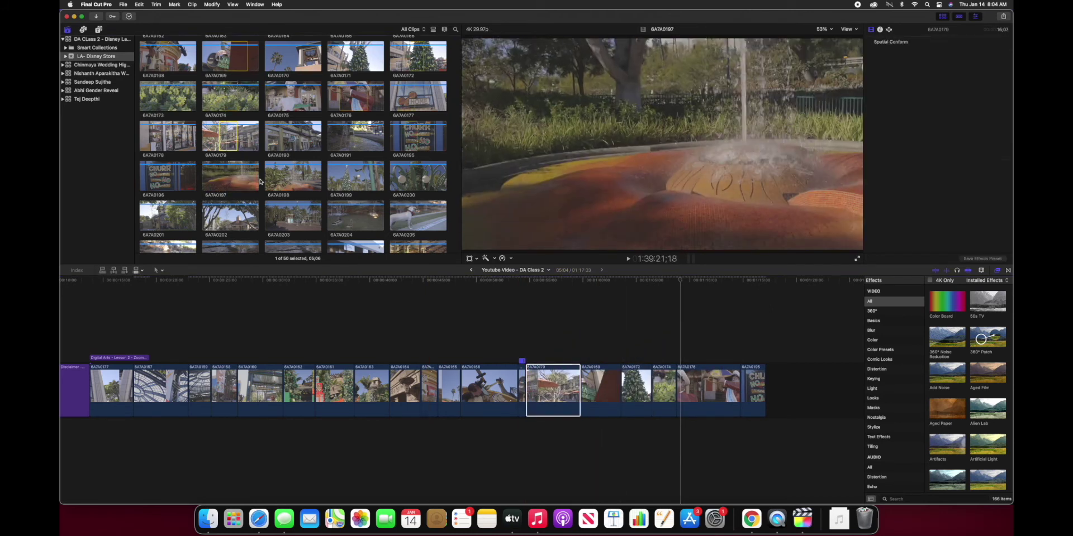
pyautogui.scroll(-2, 260, 180)
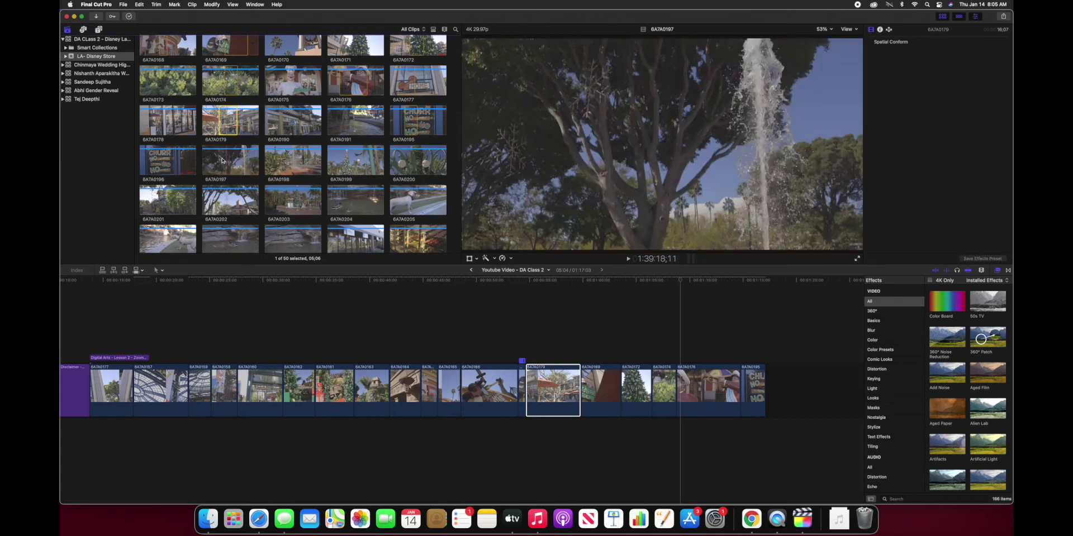
# Preview the fountain clip 6A7A0197 and append it to the end of the timeline.
pyautogui.click(220, 160)
pyautogui.press('space')
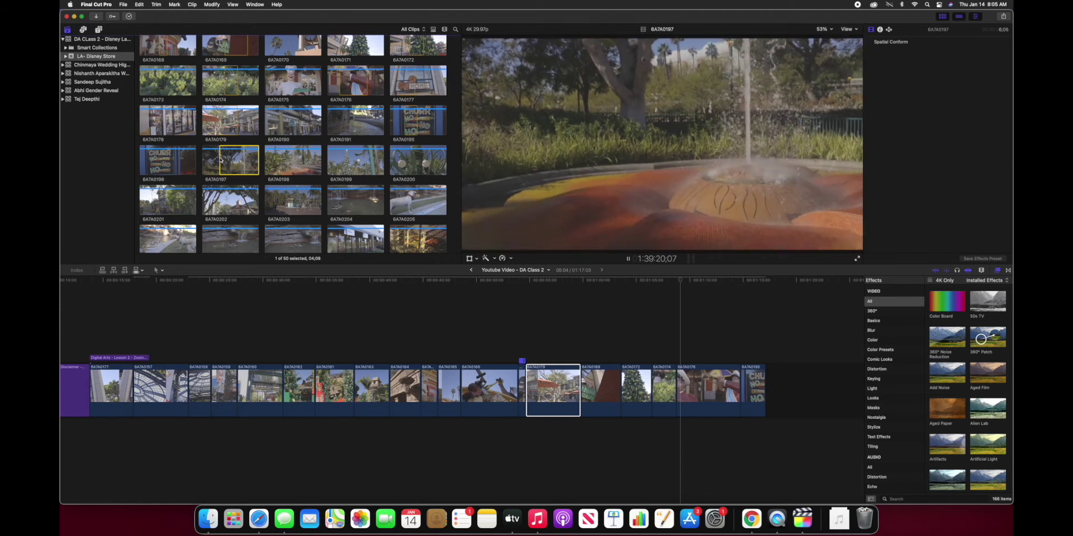
pyautogui.press('space')
pyautogui.moveTo(220, 161); pyautogui.dragTo(771, 382)
pyautogui.click(503, 258)
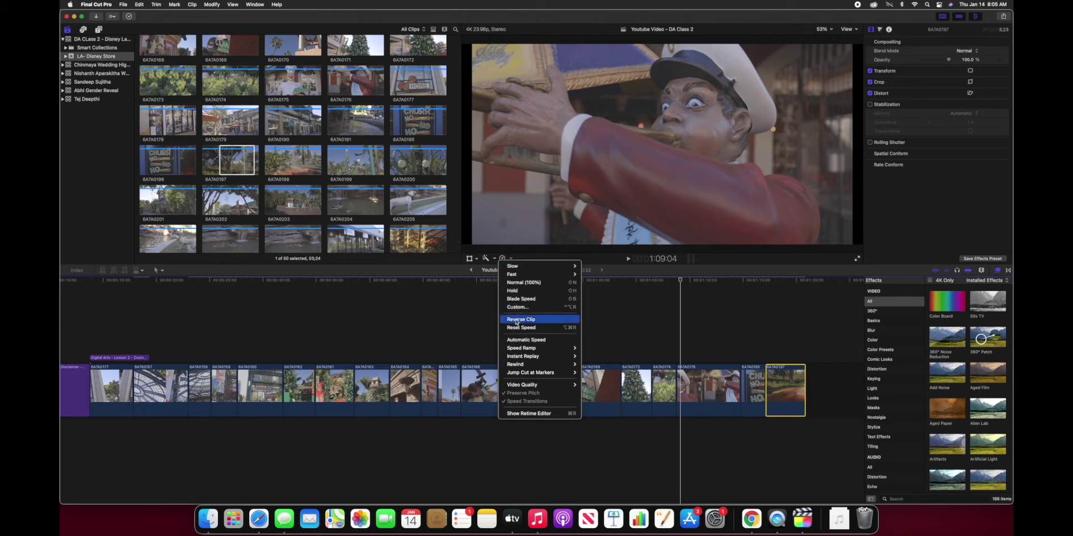
# Add a 50% instant replay to the fountain clip and set the replay section to normal speed.
pyautogui.moveTo(513, 351)
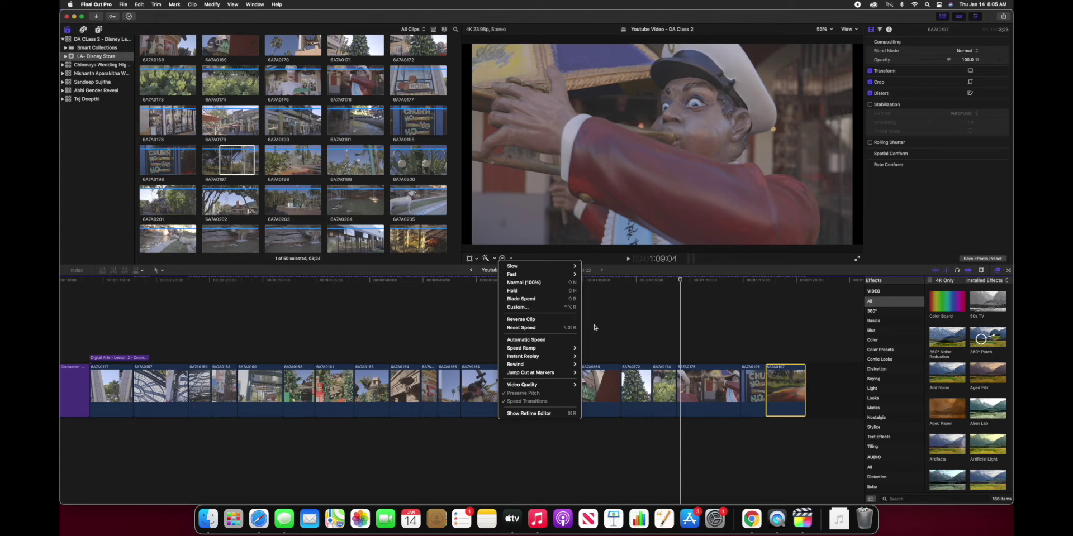
pyautogui.moveTo(547, 359)
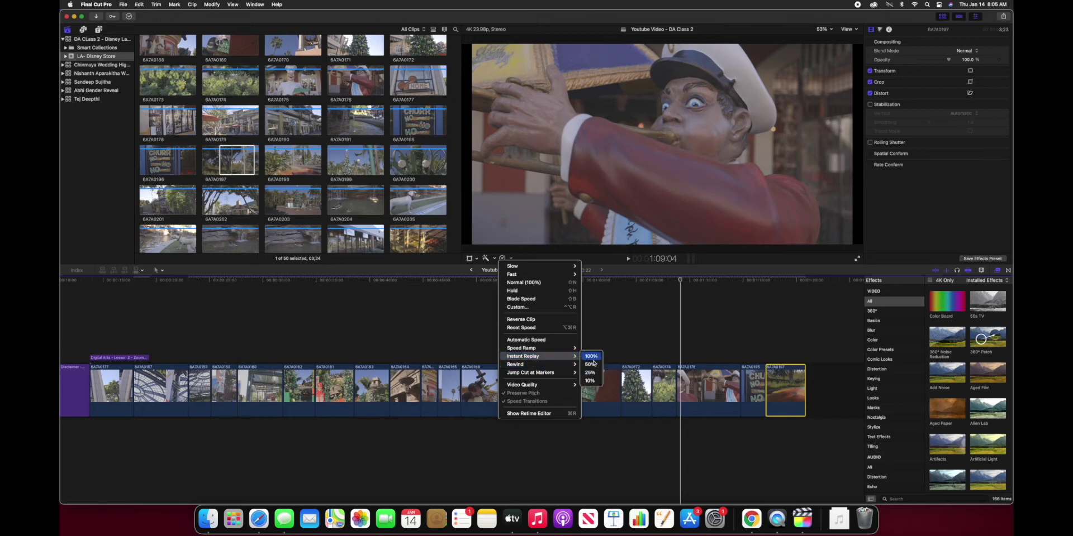
pyautogui.click(591, 365)
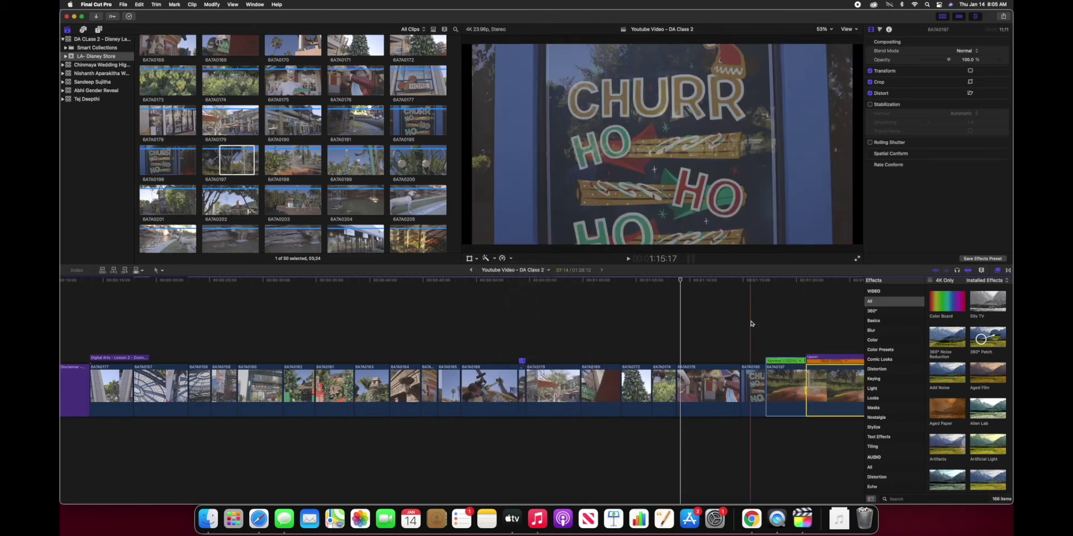
pyautogui.hscroll(5, 750, 322)
pyautogui.click(765, 361)
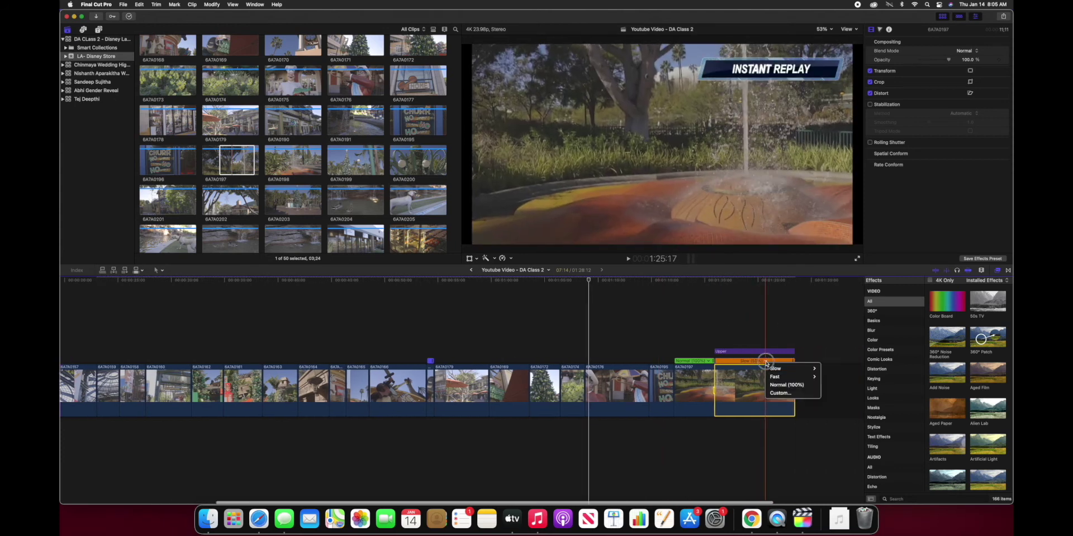
pyautogui.click(780, 386)
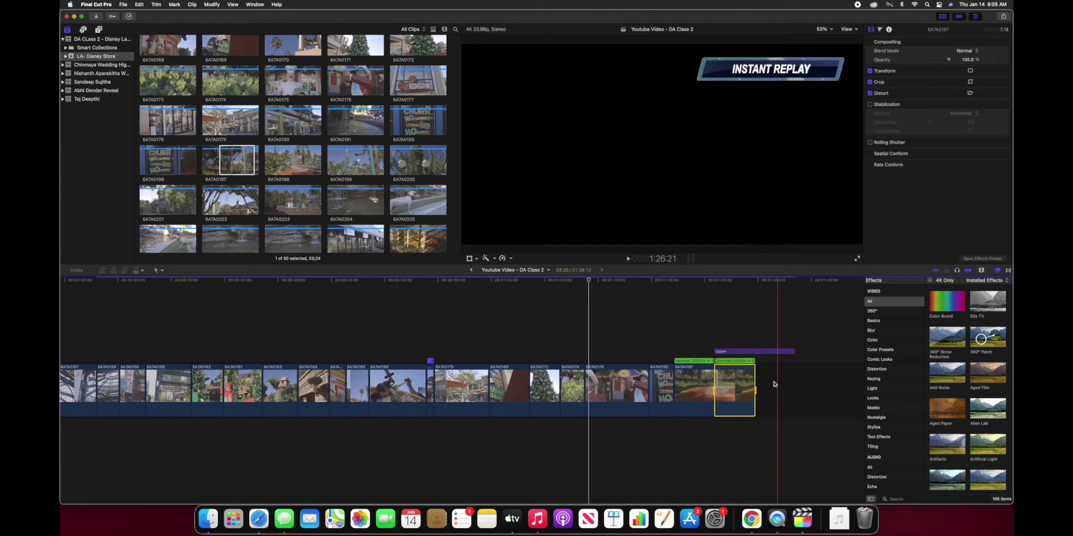
# Mark a range on the fountain clip, slow it to 50%, then return it to normal speed.
pyautogui.moveTo(737, 384); pyautogui.dragTo(705, 389)
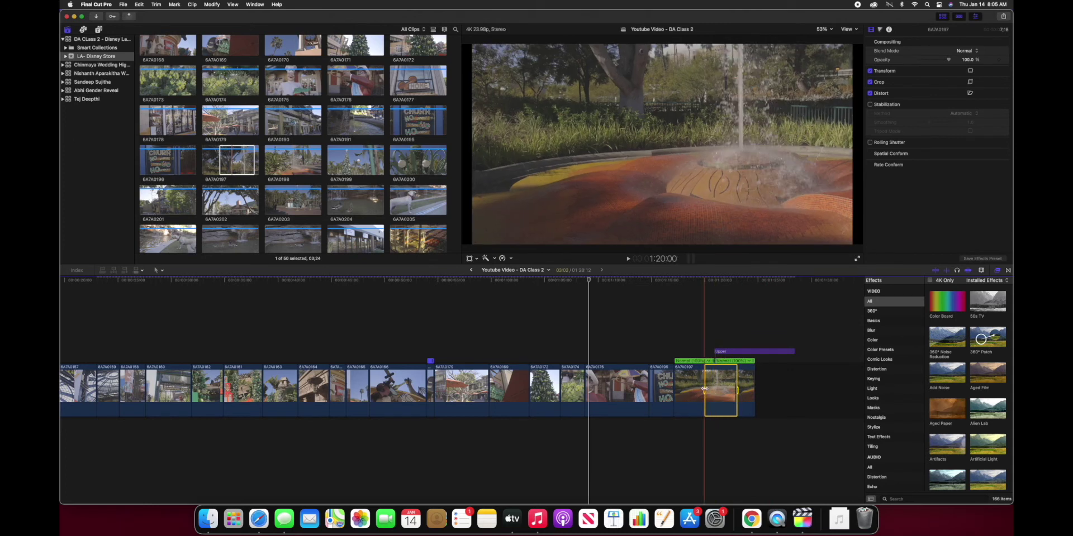
pyautogui.hotkey('shift', 's')
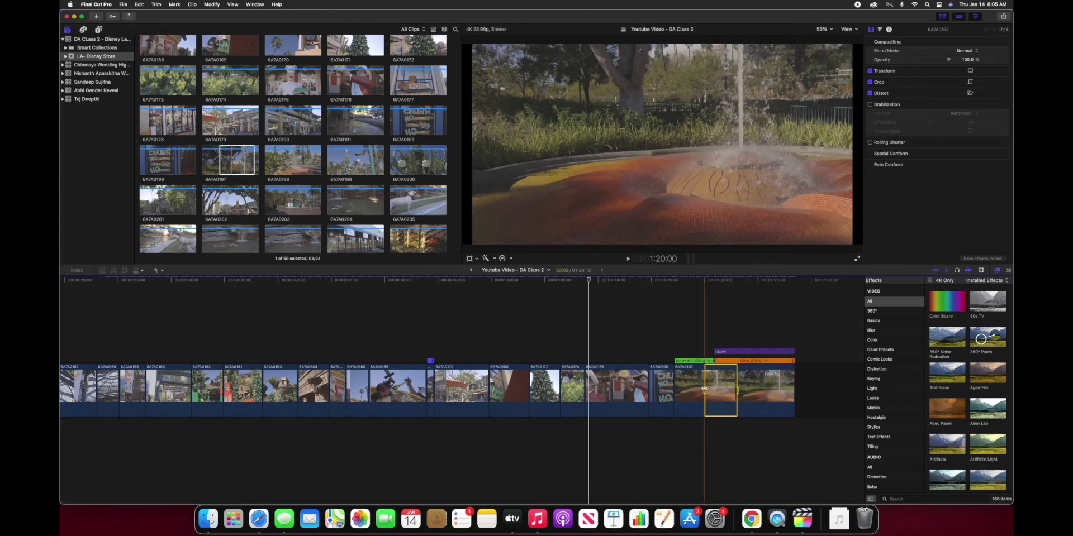
pyautogui.click(765, 361)
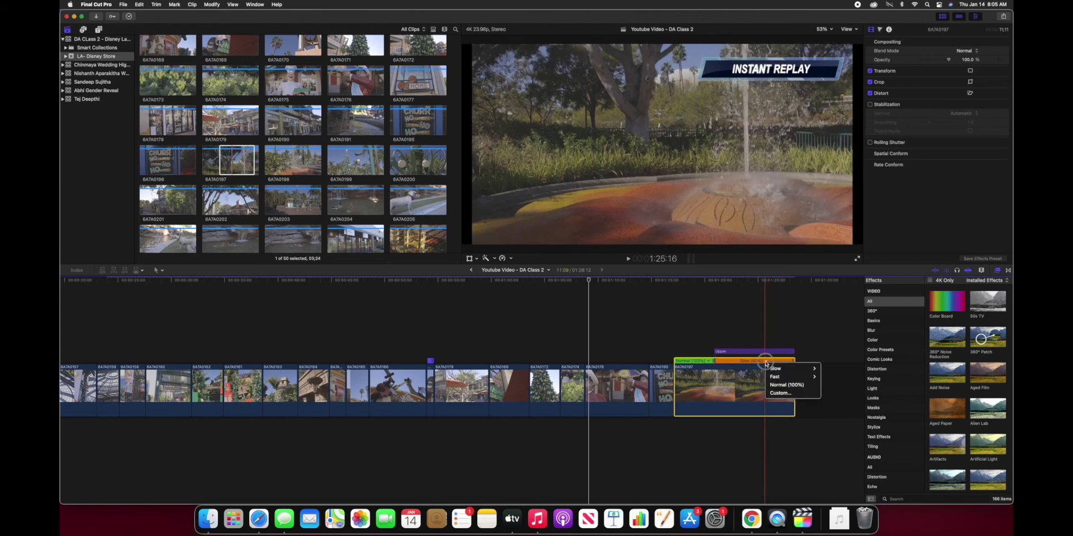
pyautogui.click(775, 384)
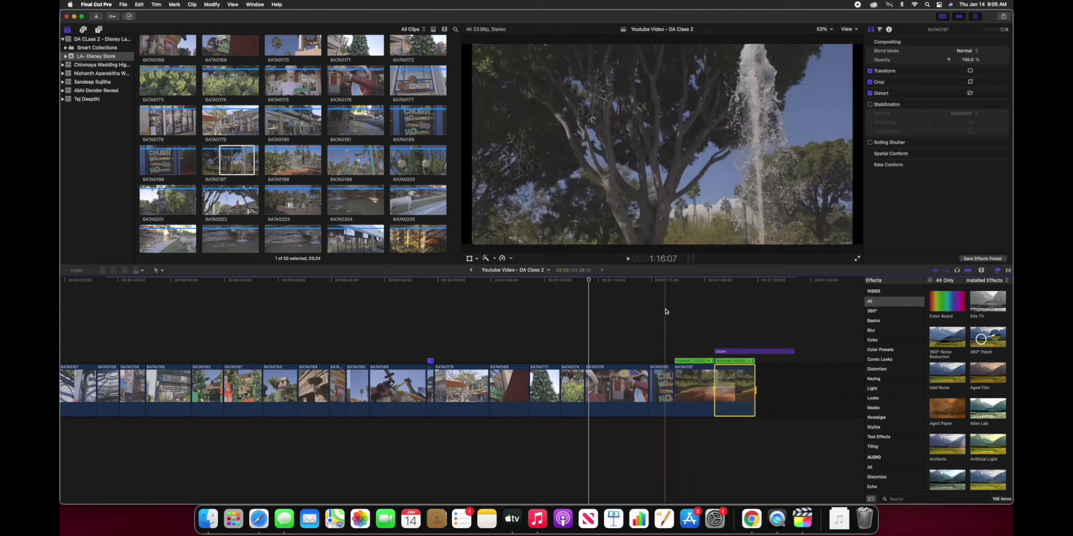
# Review the sequence ending, undo the instant replay, and play the fountain clip at normal speed.
pyautogui.click(665, 311)
pyautogui.press('space')
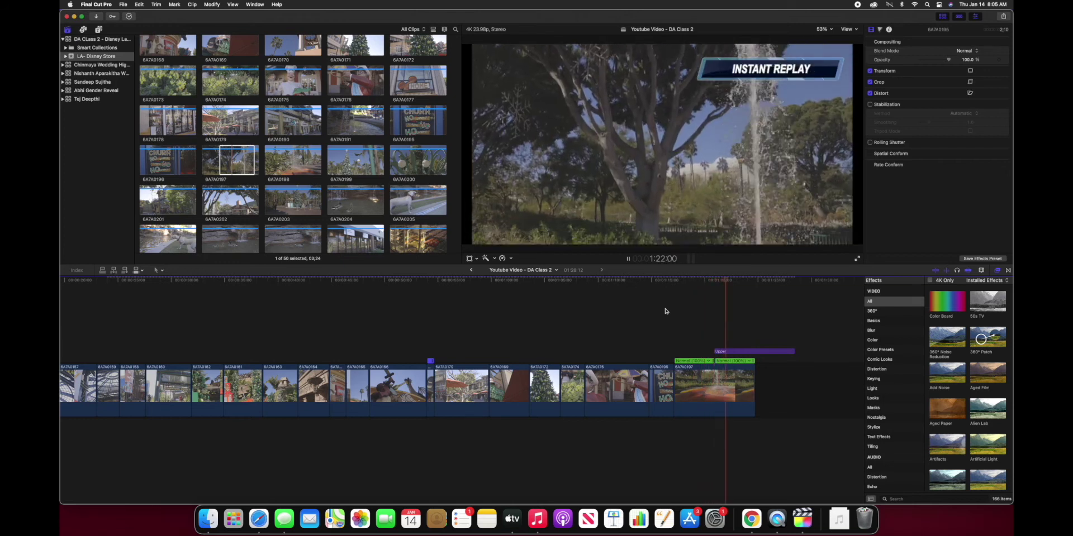
pyautogui.press('space')
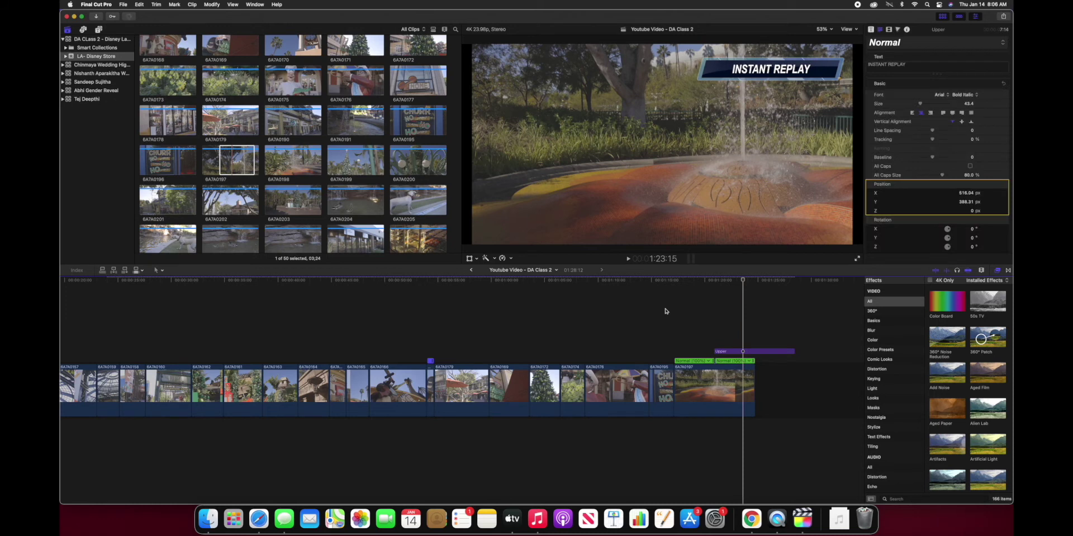
pyautogui.press('super+z')
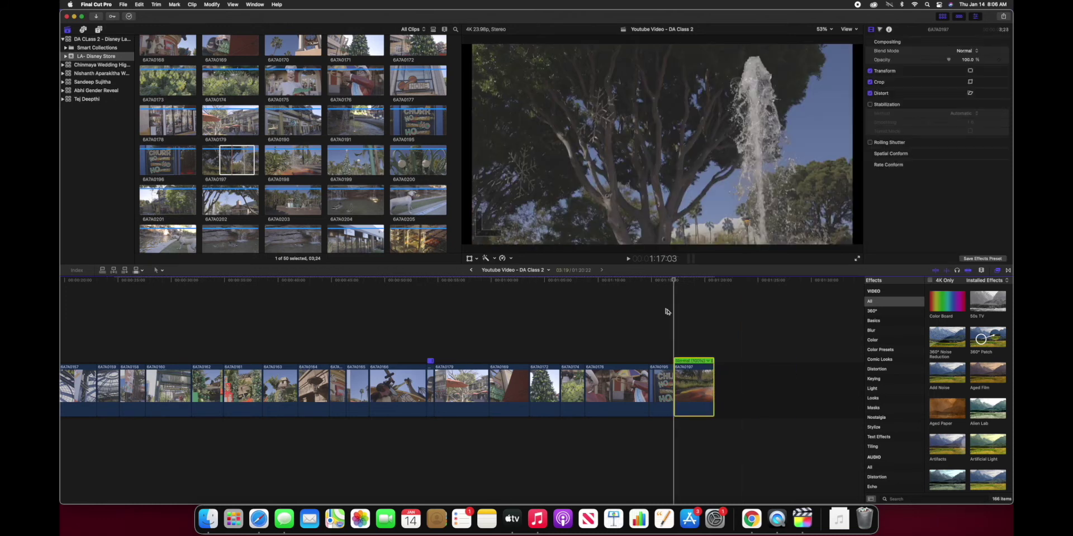
pyautogui.click(696, 361)
pyautogui.click(722, 385)
pyautogui.press('space')
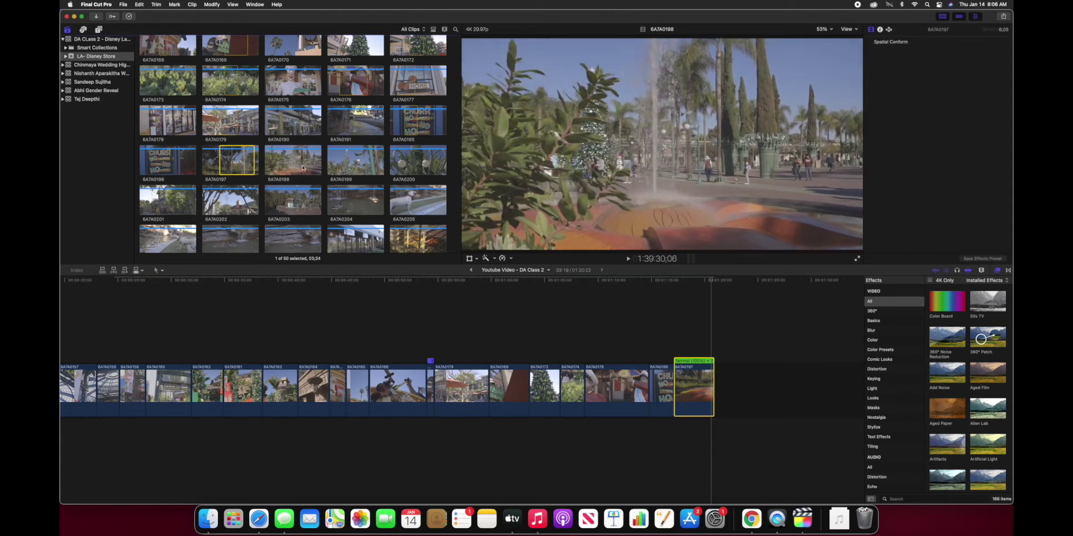
# Append a short range of clip 6A7A0198 and the lamp post clip 6A7A0200 to the project's end.
pyautogui.click(274, 167)
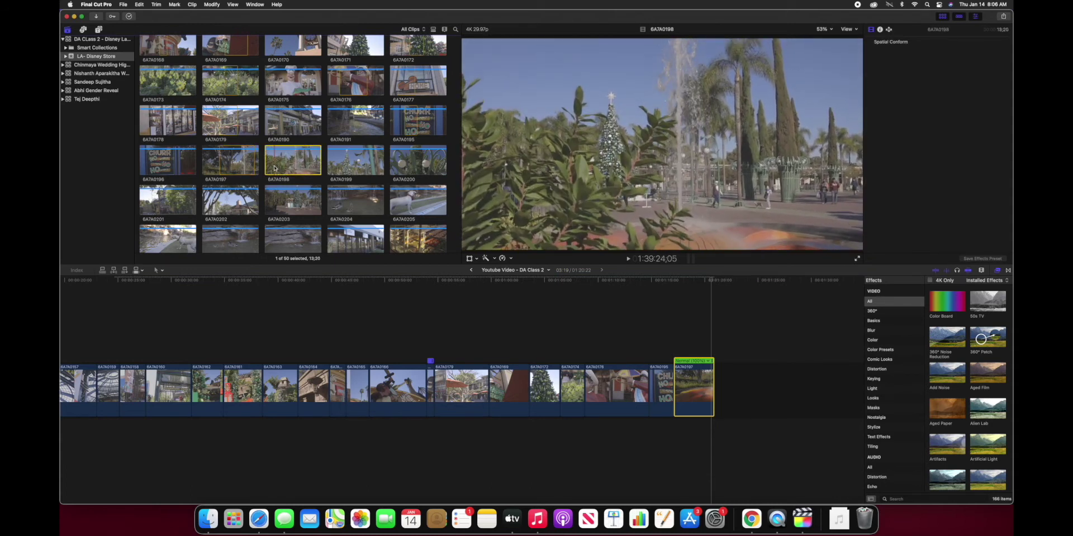
pyautogui.press('space')
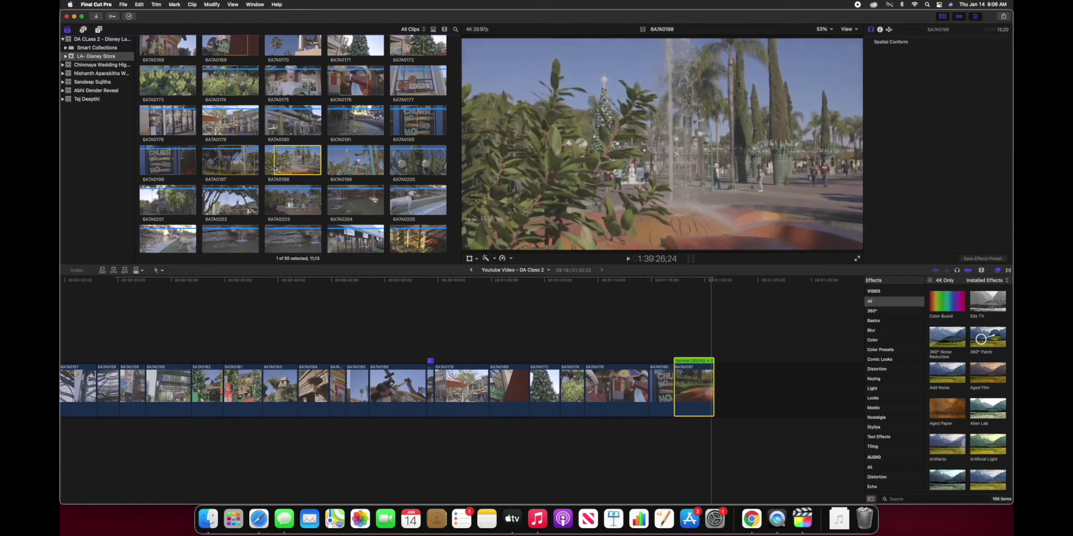
pyautogui.press('o')
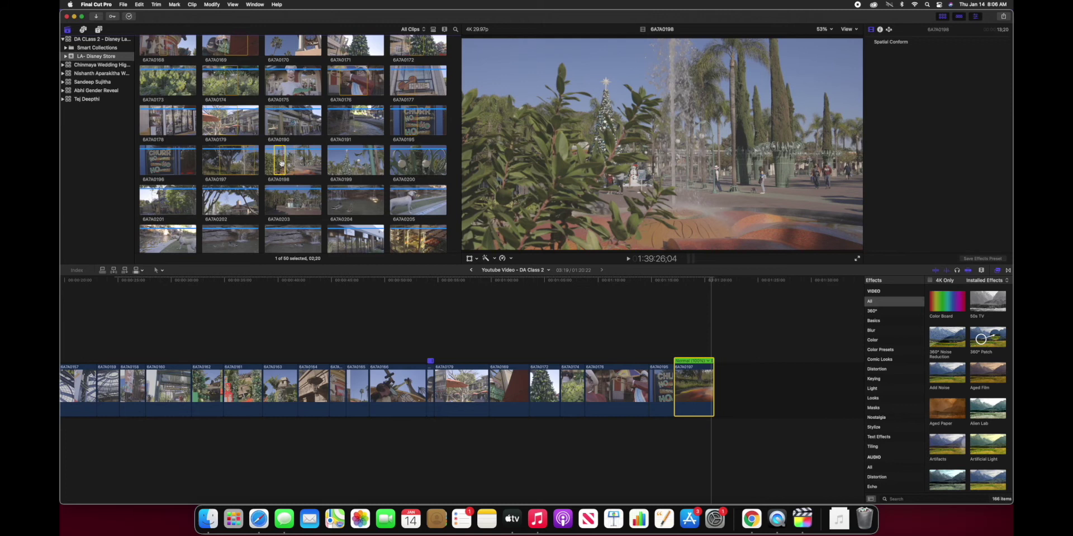
pyautogui.press('e')
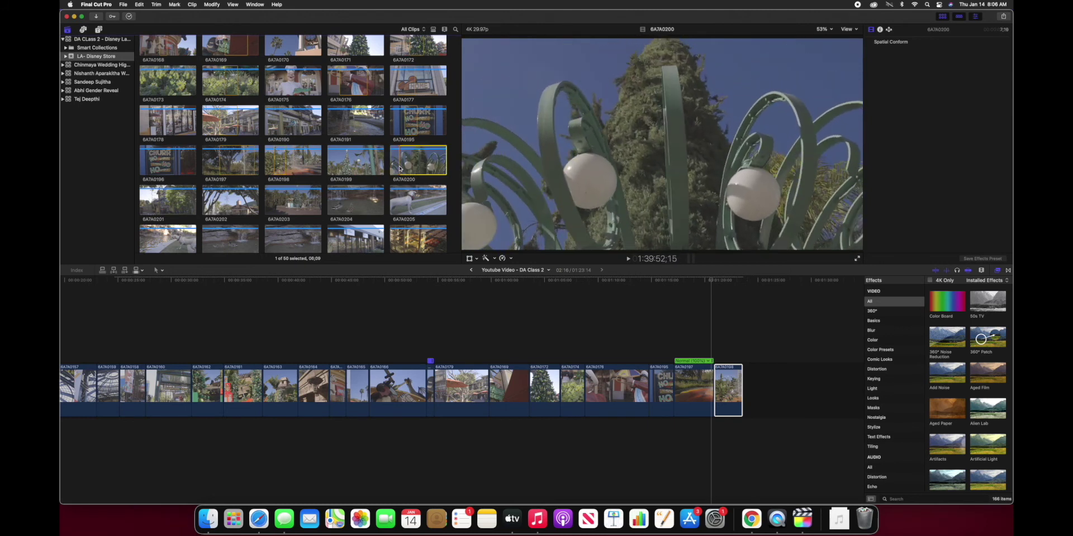
pyautogui.press('space')
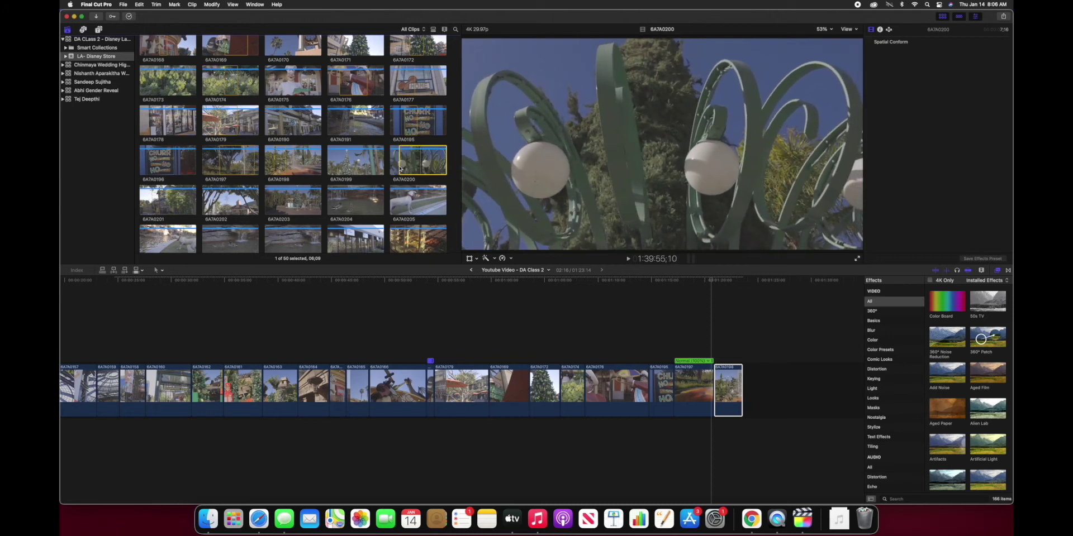
pyautogui.moveTo(738, 313); pyautogui.dragTo(760, 385)
# Preview the street clip 6A7A0201 and insert it into the storyline near 6A7A0160.
pyautogui.scroll(-2, 378, 224)
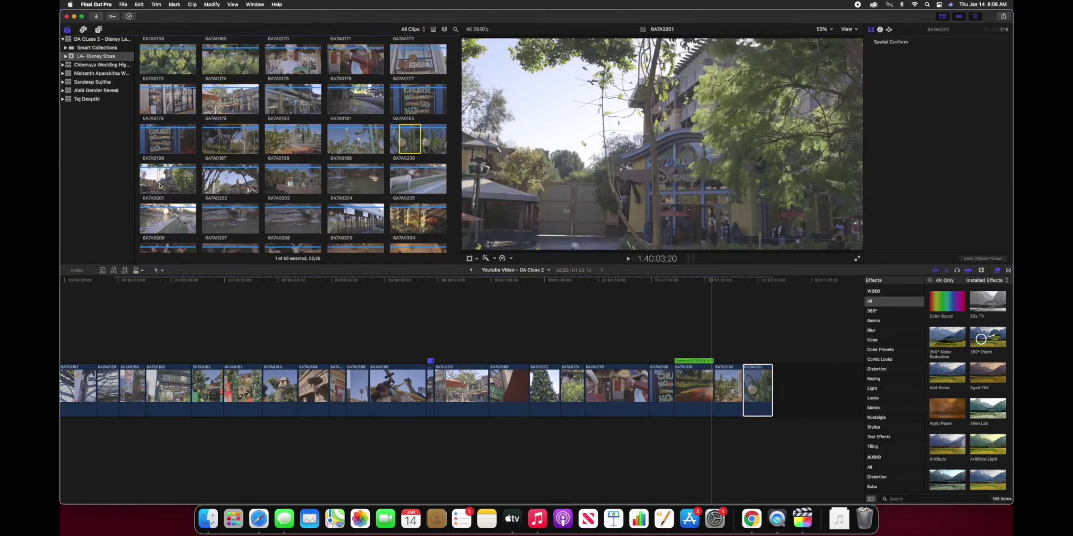
pyautogui.press('space')
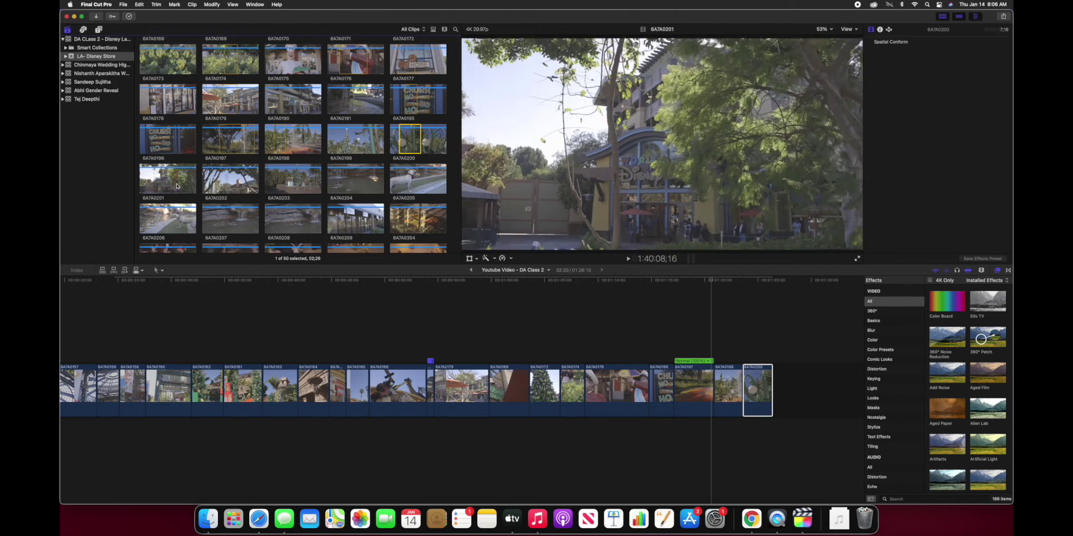
pyautogui.click(154, 186)
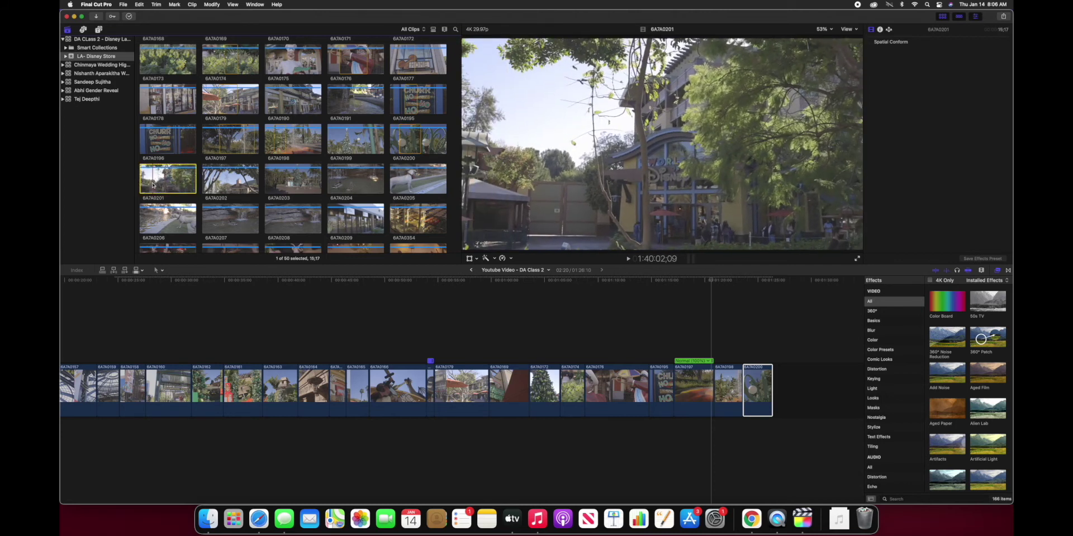
pyautogui.press('space')
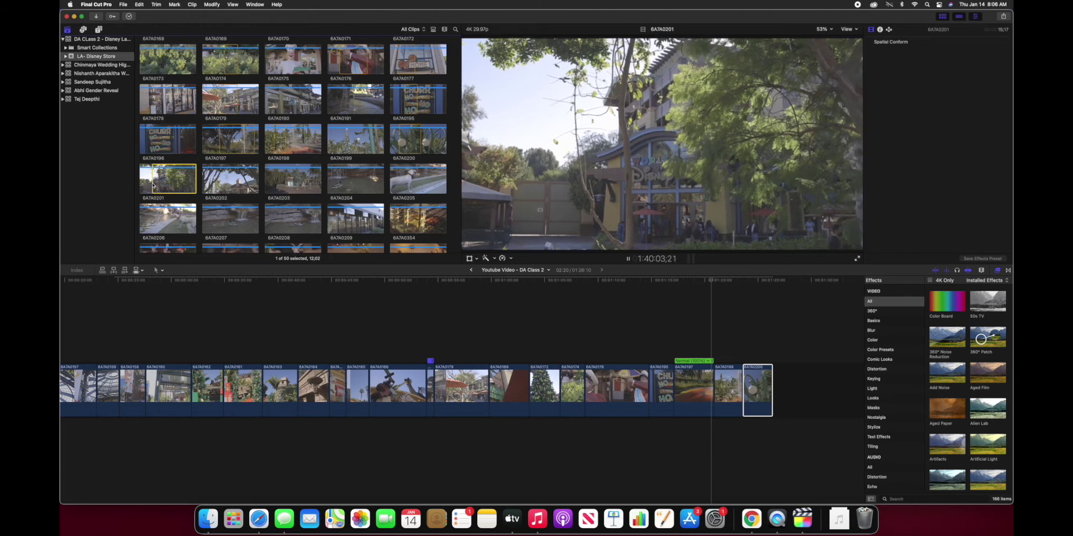
pyautogui.press('space')
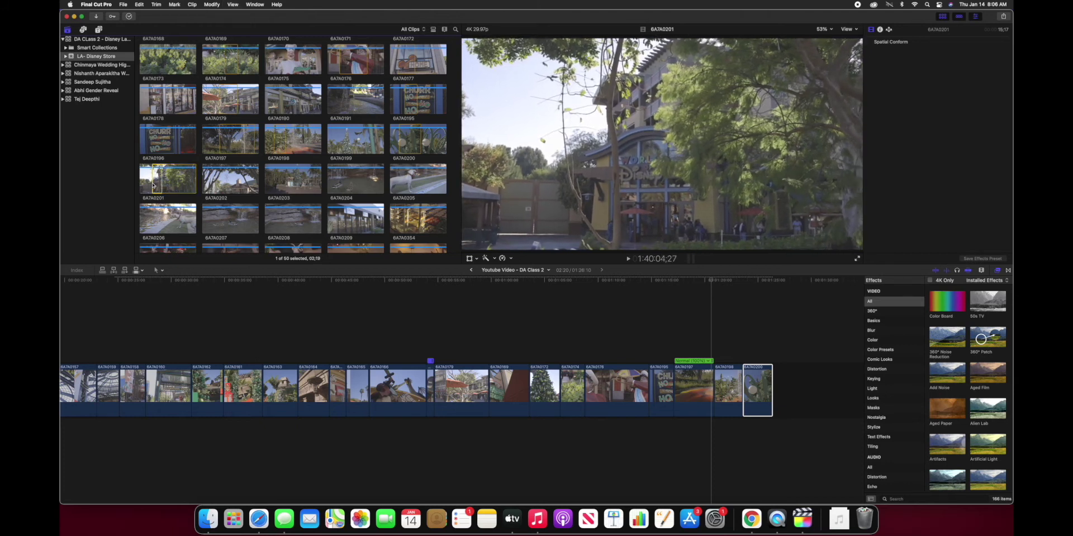
pyautogui.moveTo(153, 186); pyautogui.dragTo(162, 375)
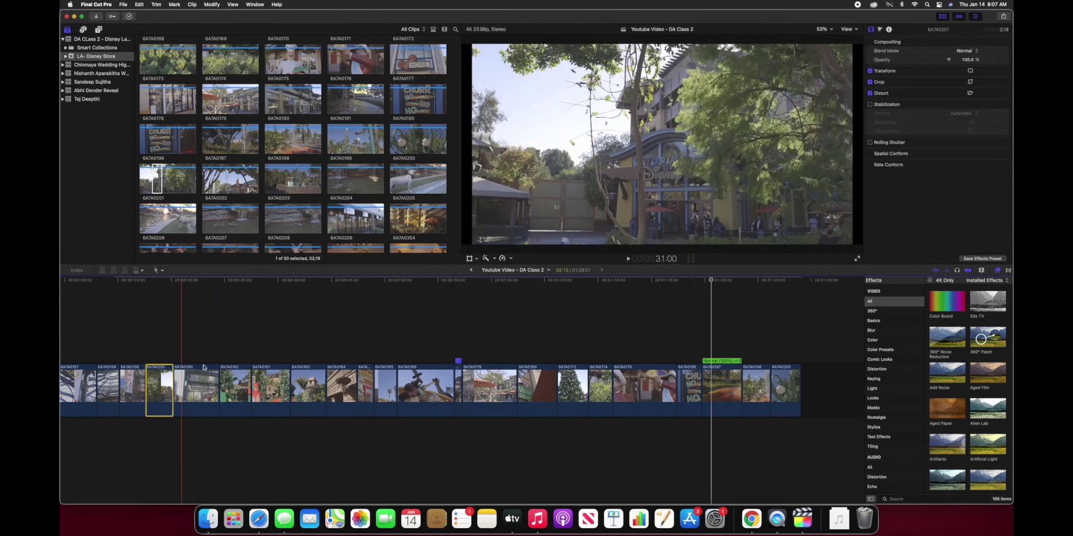
# Append clip 6A7A0204 and the duck pond clip 6A7A0207 to the end of the storyline.
pyautogui.scroll(-3, 234, 141)
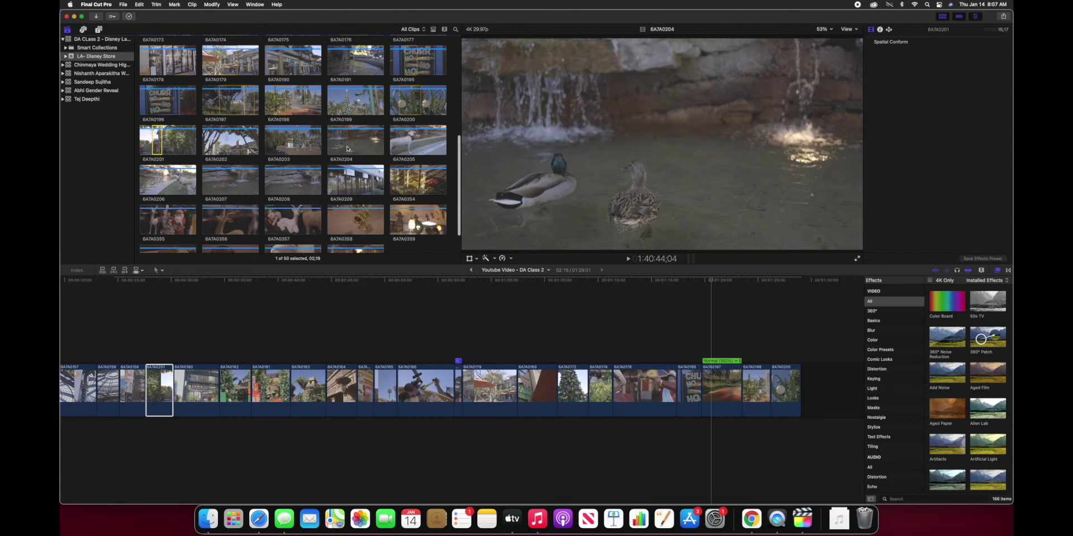
pyautogui.click(349, 148)
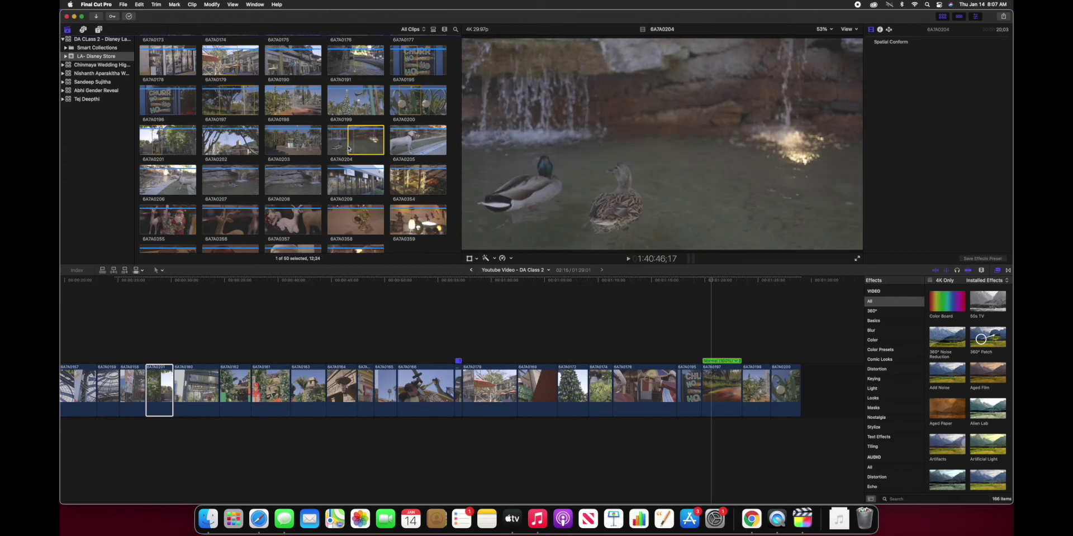
pyautogui.moveTo(693, 281); pyautogui.dragTo(811, 391)
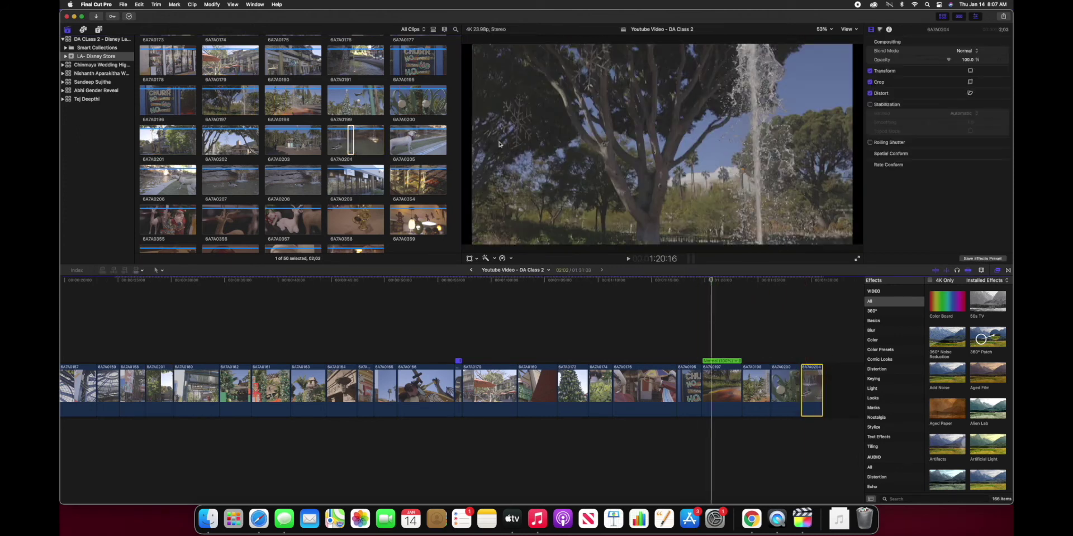
pyautogui.click(349, 145)
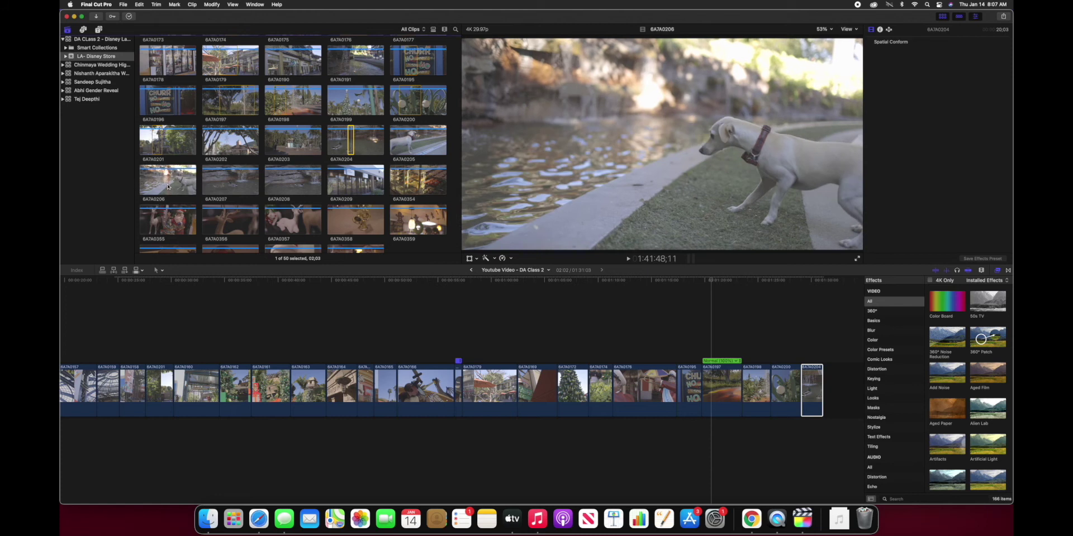
pyautogui.click(216, 189)
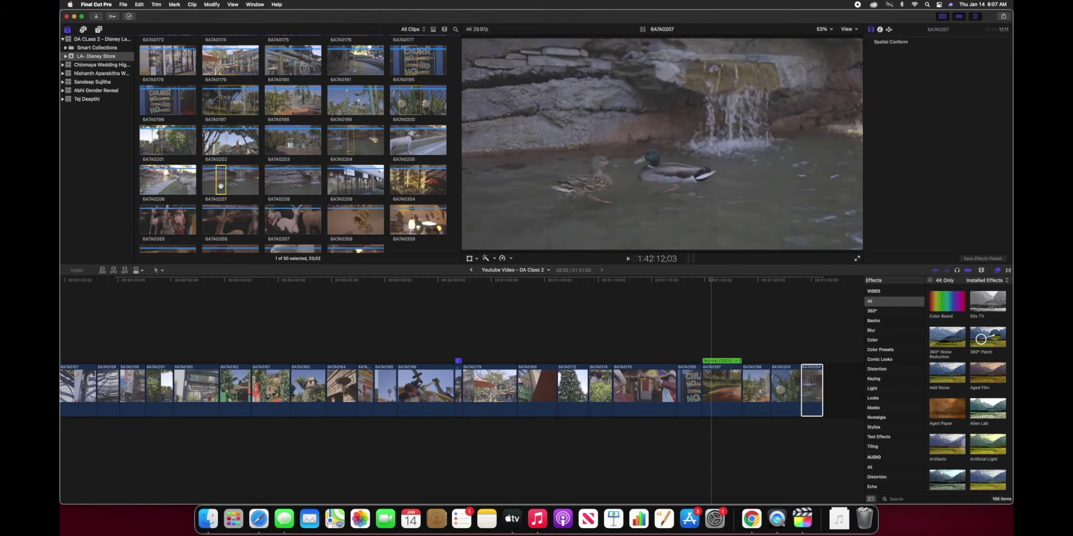
pyautogui.press('e')
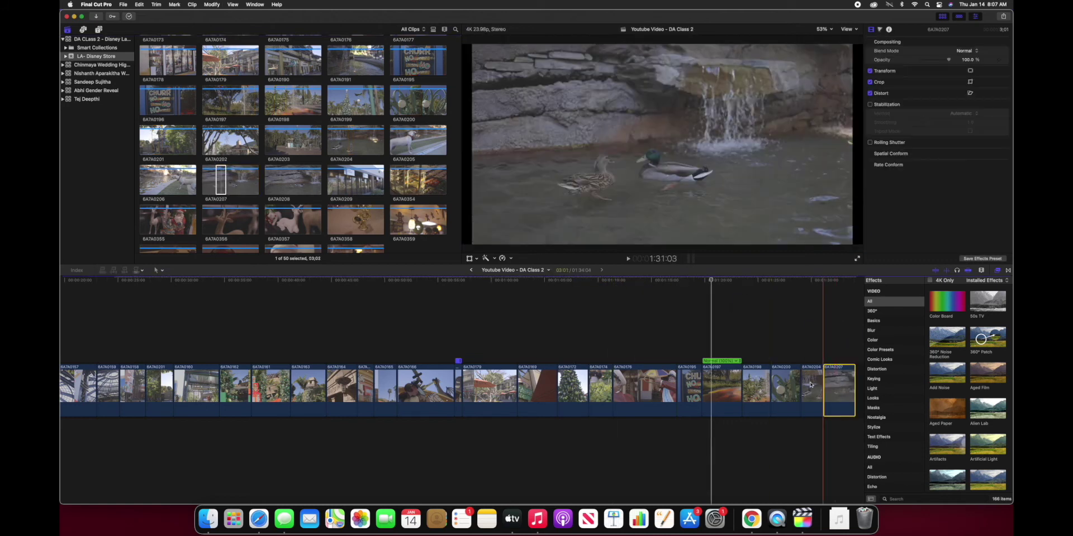
pyautogui.hscroll(5, 640, 310)
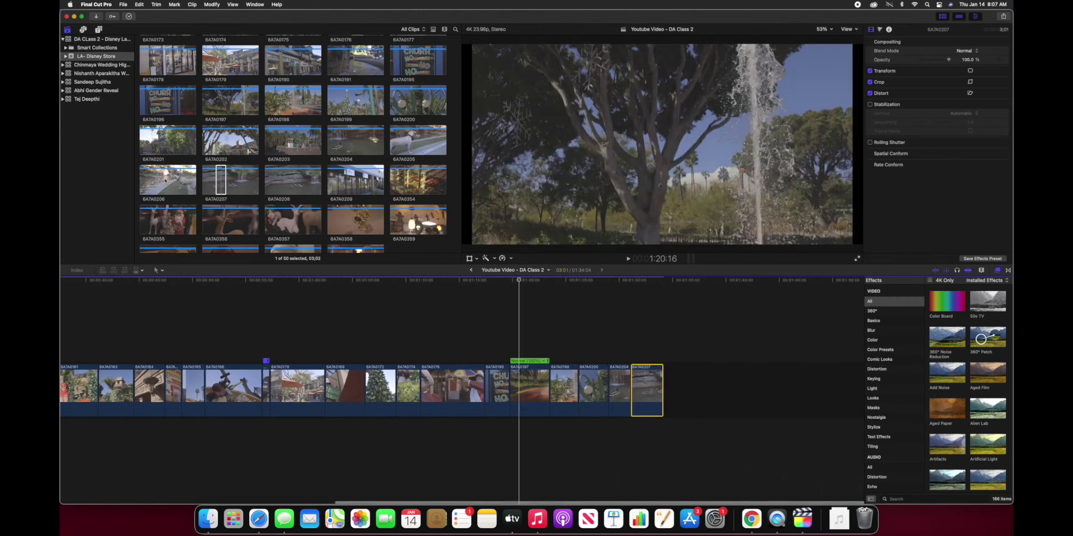
# Review the dog-by-the-water clip 6A7A0206 and add it to the end of the storyline.
pyautogui.click(166, 180)
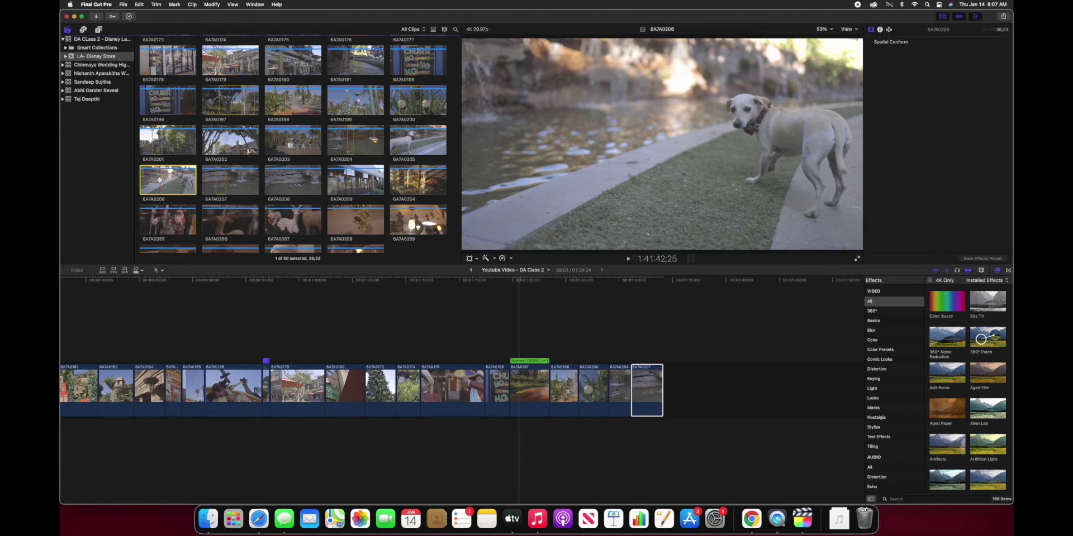
pyautogui.press('space')
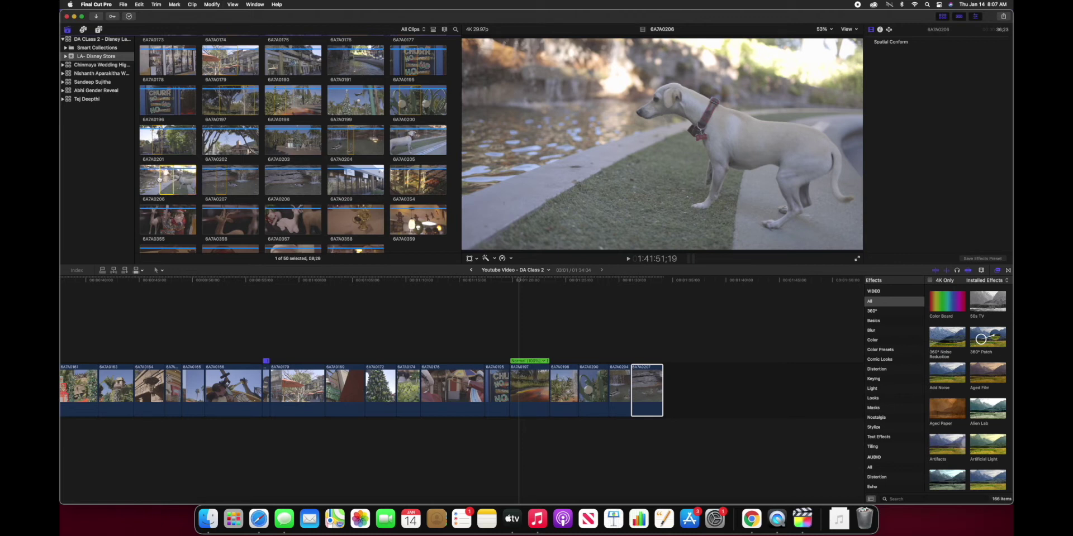
pyautogui.moveTo(159, 178); pyautogui.dragTo(693, 393)
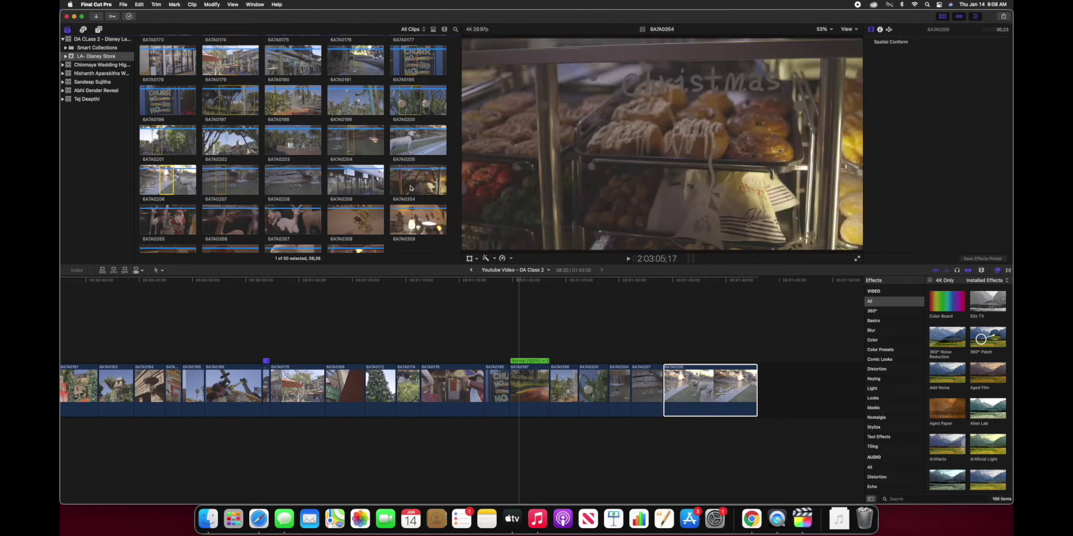
pyautogui.scroll(-3, 417, 181)
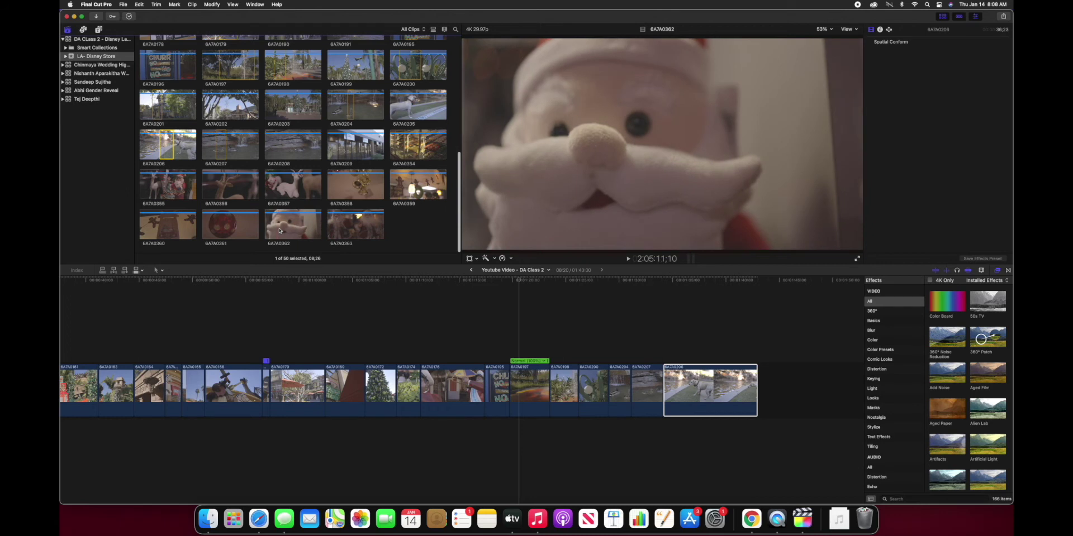
pyautogui.click(348, 227)
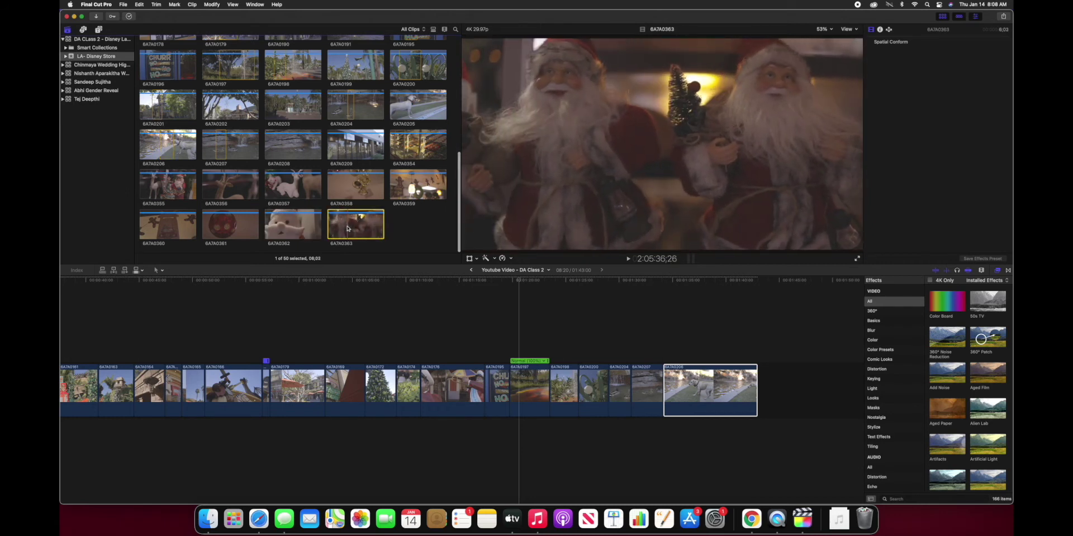
# Preview and add holiday clips 6A7A0363, 6A7A0354 (before 6A7A0363) and 6A7A0355 near the sequence end.
pyautogui.press('space')
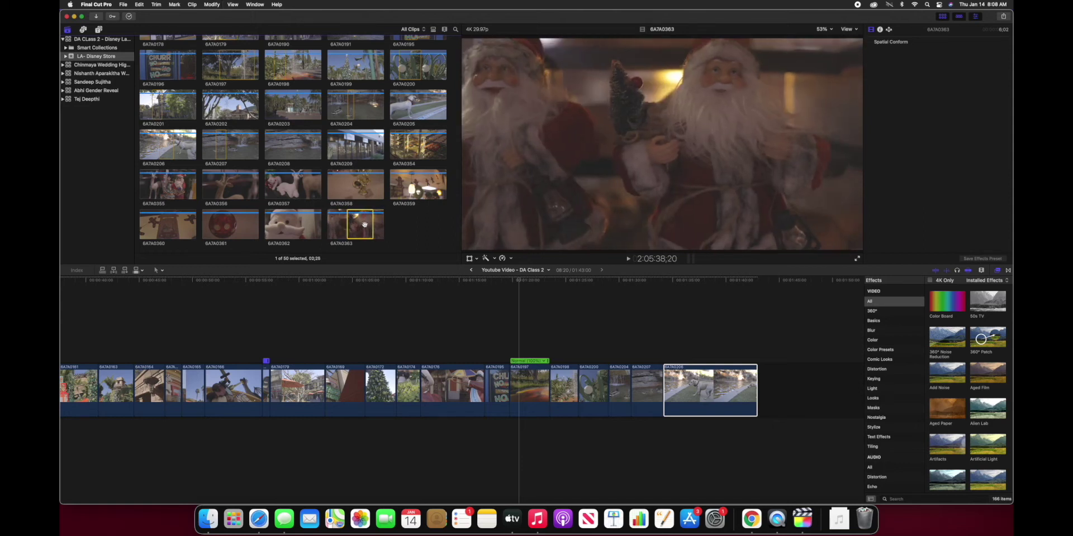
pyautogui.moveTo(362, 224); pyautogui.dragTo(781, 395)
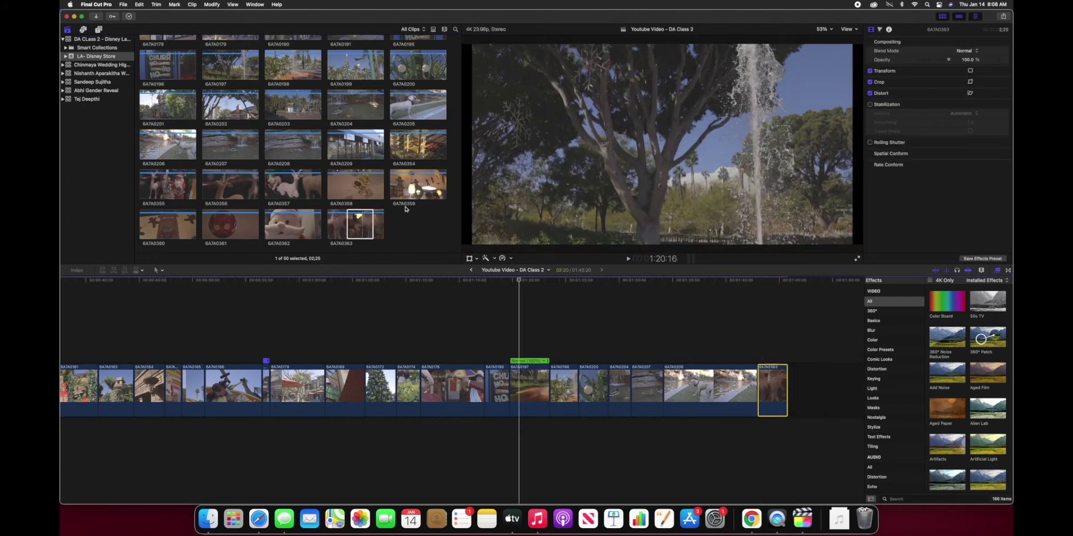
pyautogui.click(402, 150)
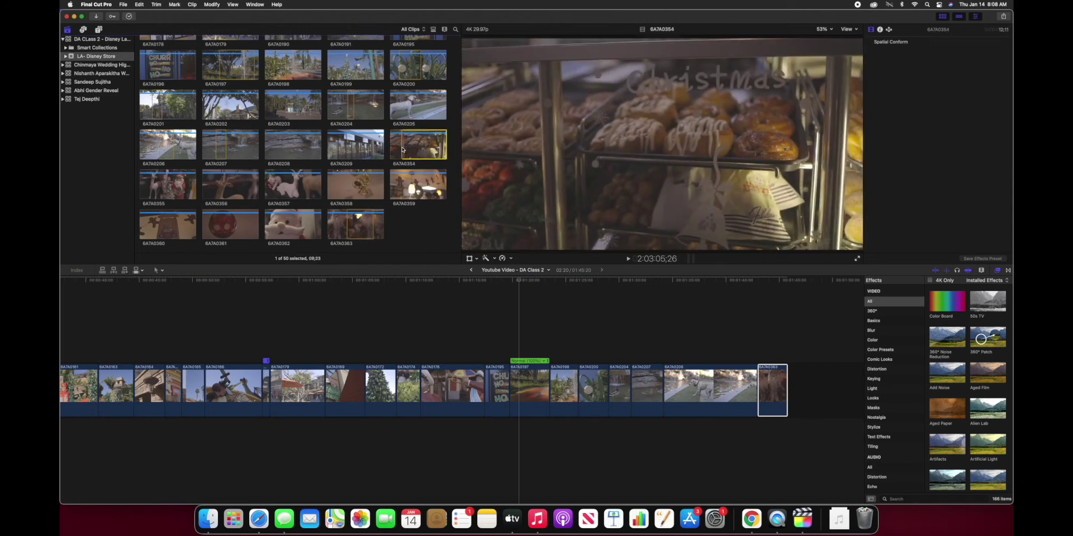
pyautogui.press('space')
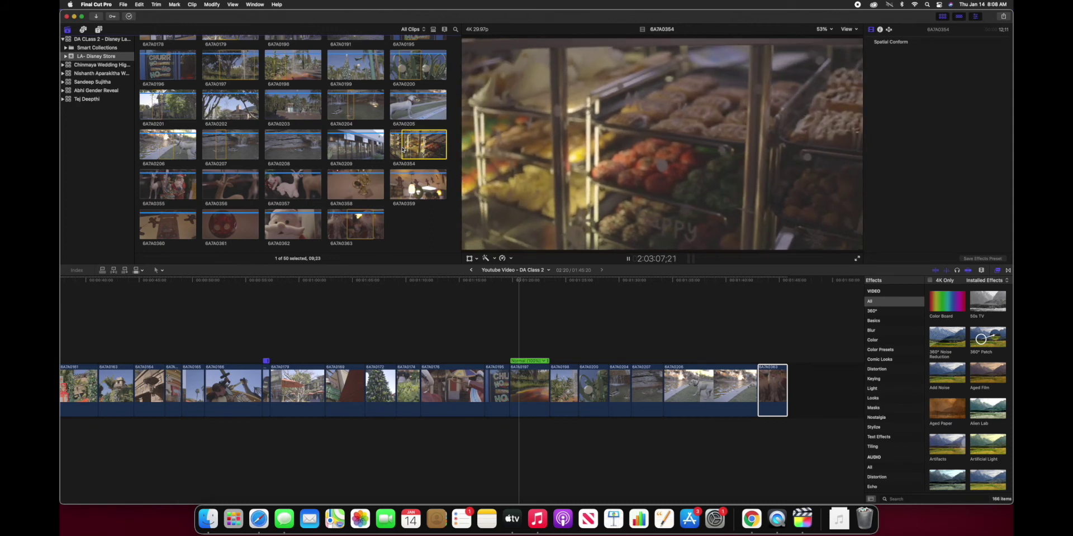
pyautogui.press('space')
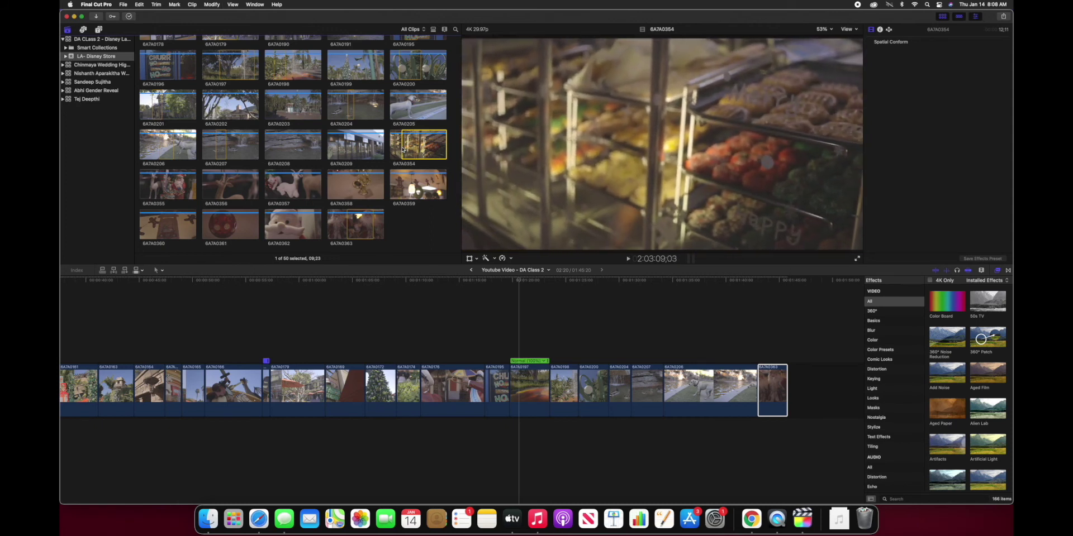
pyautogui.moveTo(402, 150); pyautogui.dragTo(761, 392)
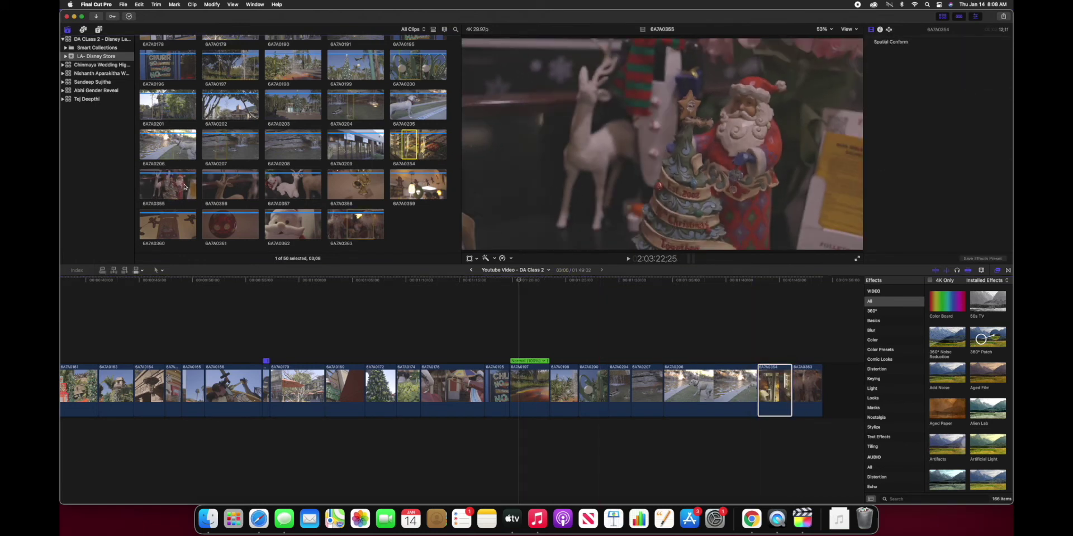
pyautogui.click(169, 186)
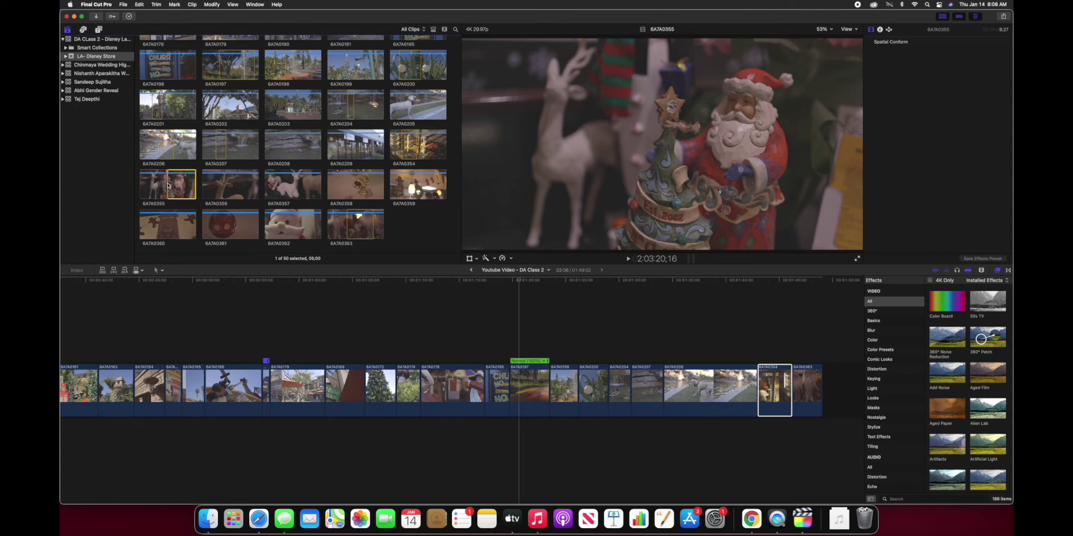
pyautogui.press('space')
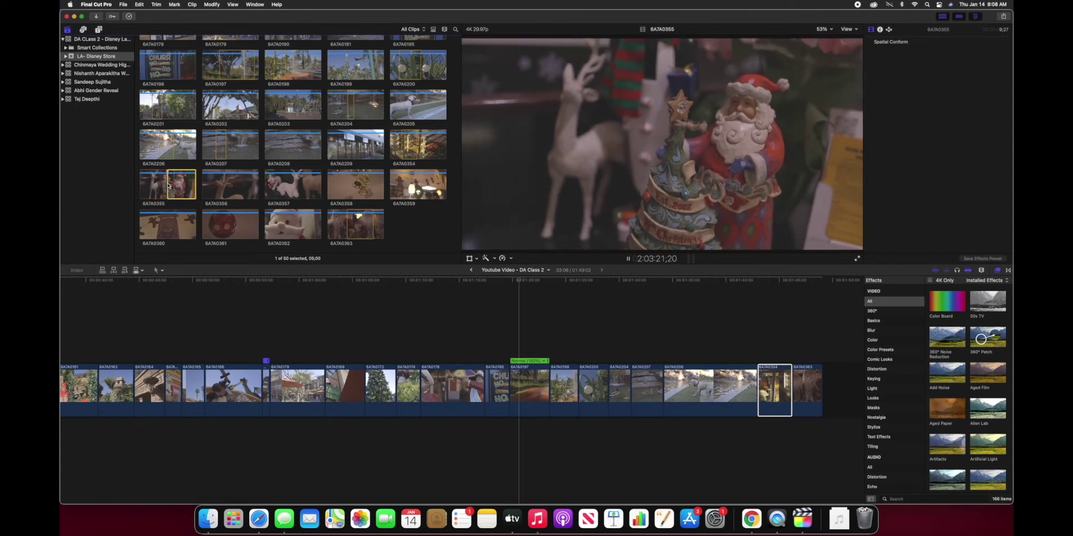
pyautogui.press('space')
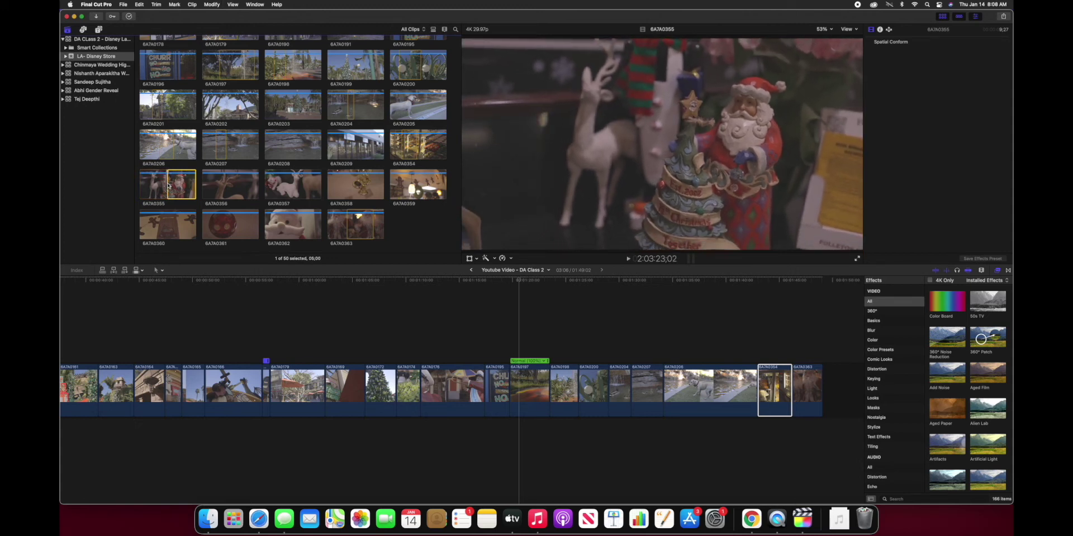
pyautogui.moveTo(168, 186); pyautogui.dragTo(794, 387)
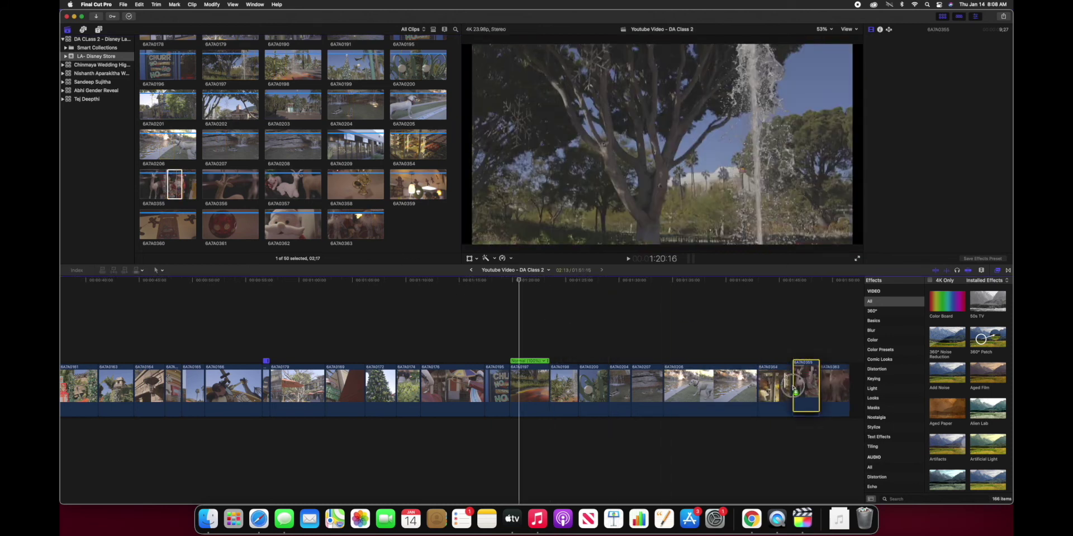
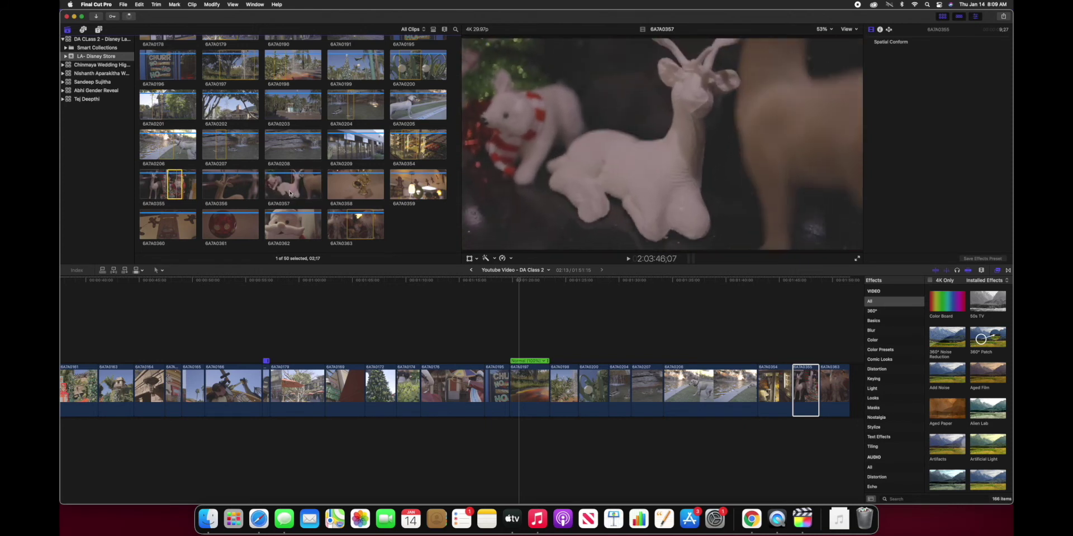
# Preview clip 6A7A0357 and append it to the end of the timeline.
pyautogui.click(285, 192)
pyautogui.press('space')
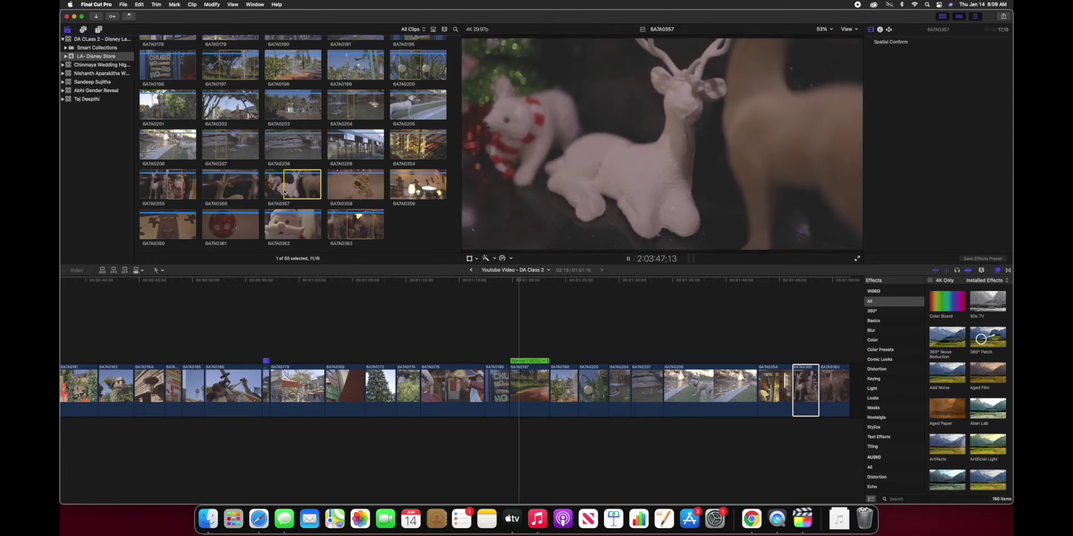
pyautogui.moveTo(284, 193); pyautogui.dragTo(805, 374)
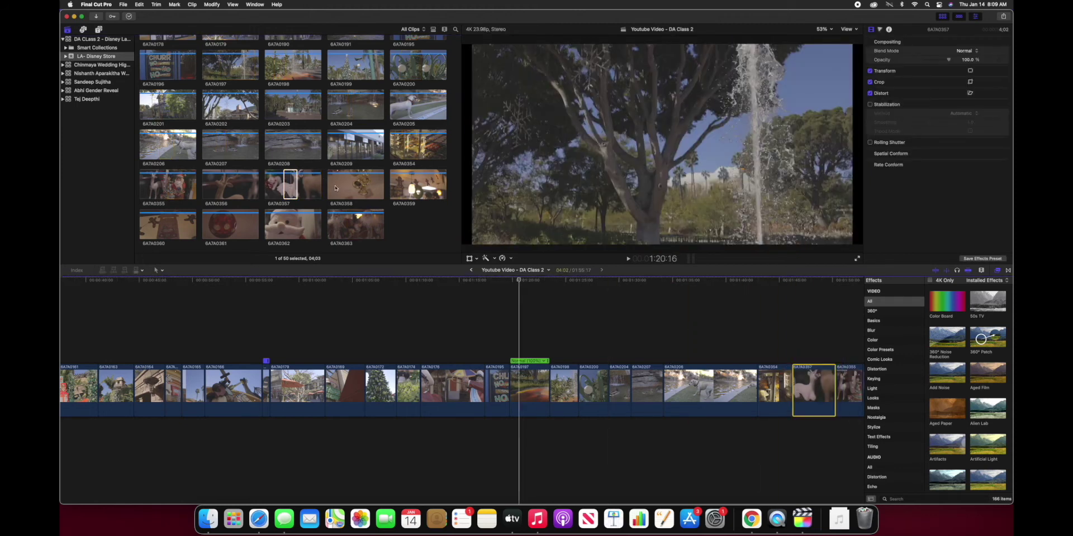
# Append clip 6A7A0358 to the timeline and shorten its end edge.
pyautogui.press('super+1')
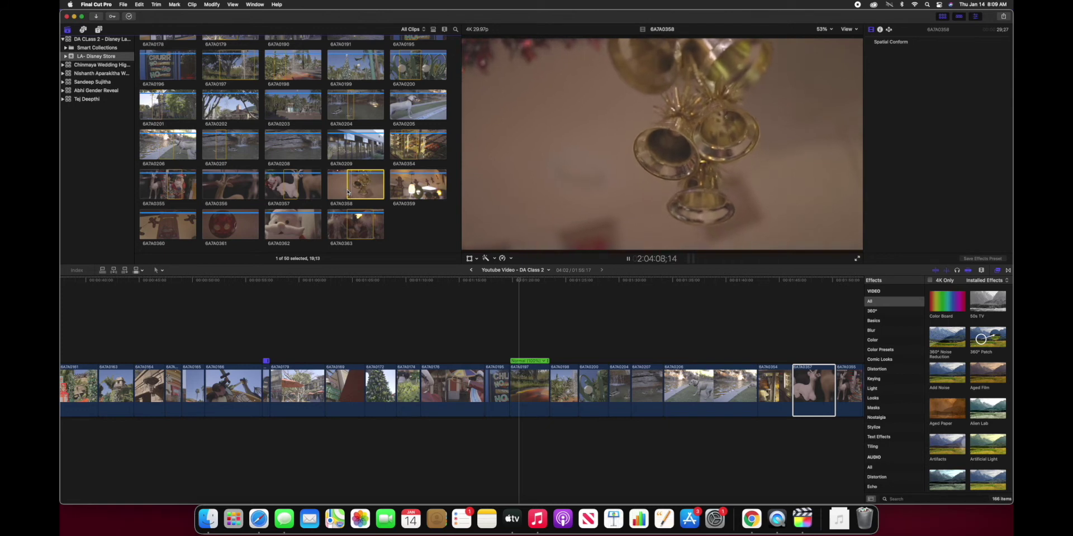
pyautogui.press('space')
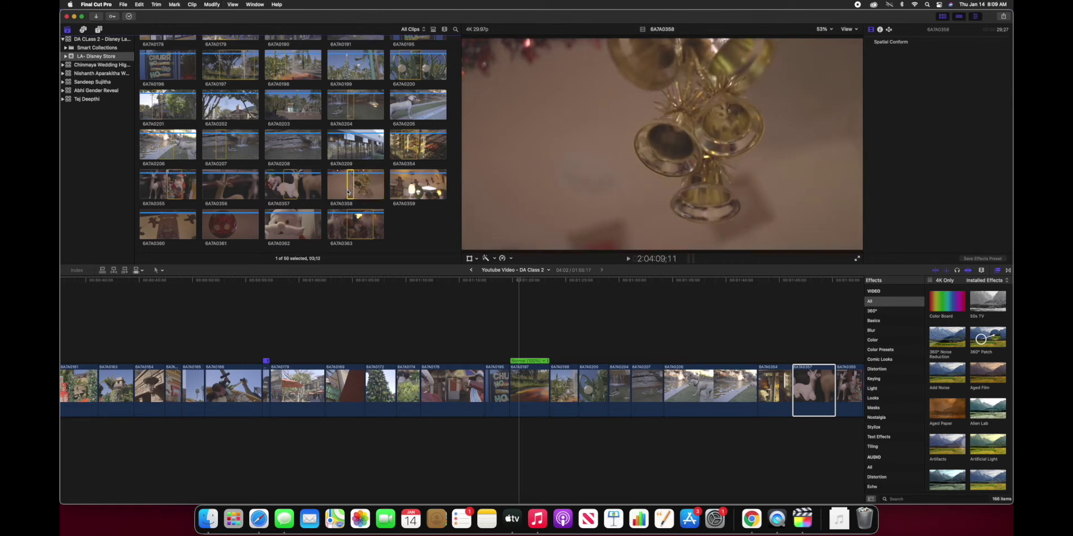
pyautogui.moveTo(352, 189); pyautogui.dragTo(795, 390)
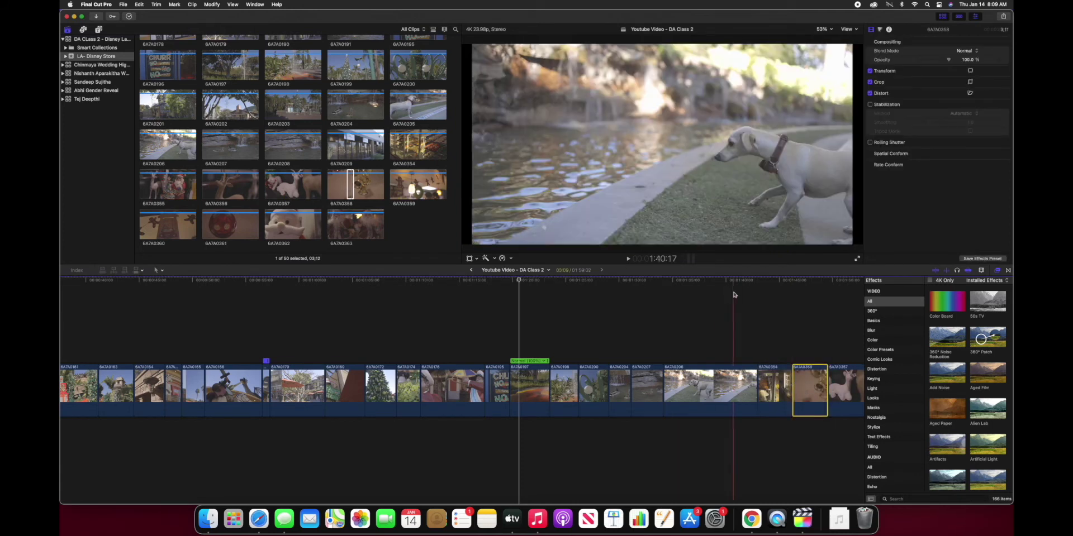
pyautogui.moveTo(825, 393); pyautogui.dragTo(807, 394)
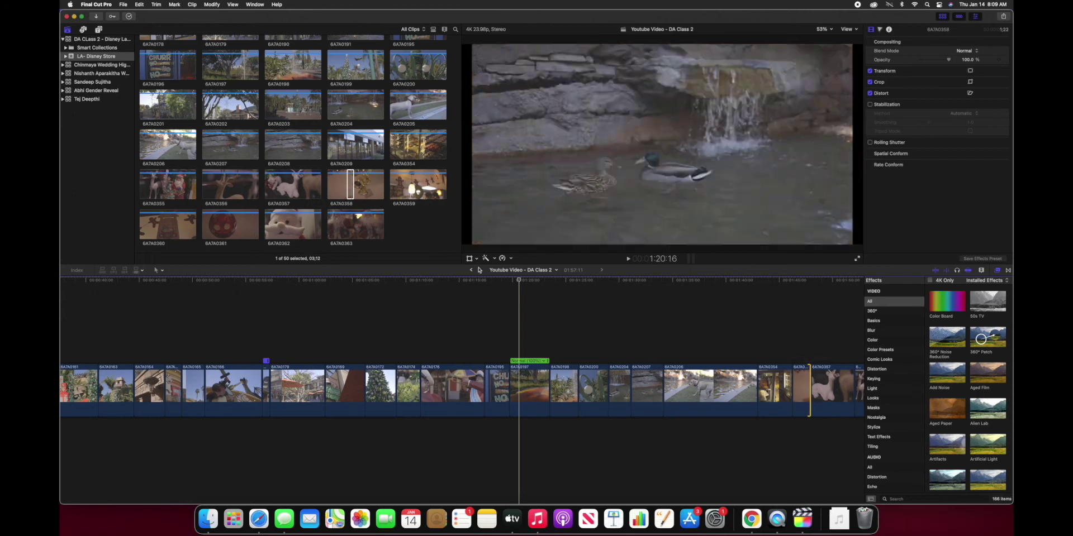
# Append clip 6A7A0359 to the end of the timeline.
pyautogui.click(404, 191)
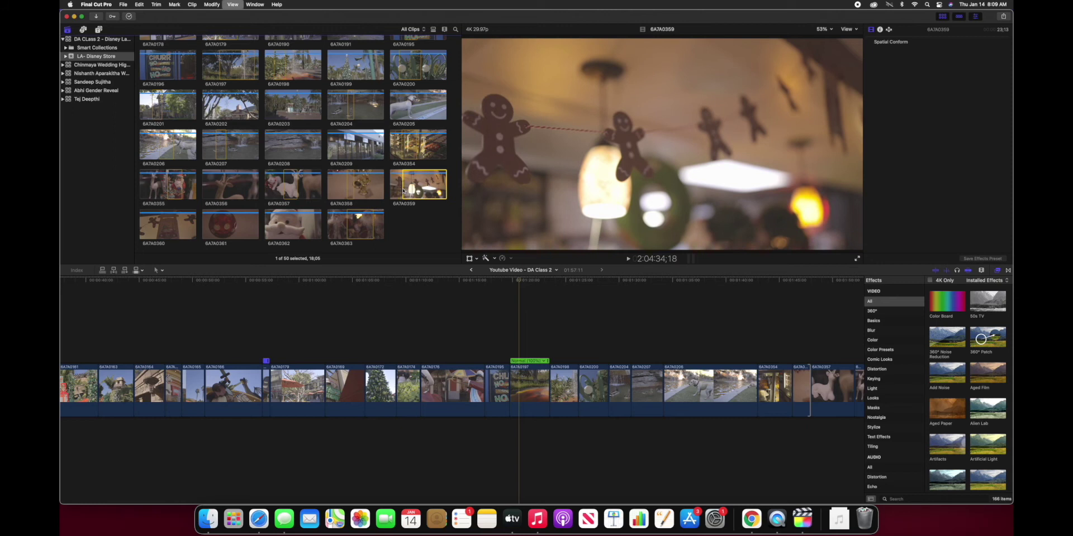
pyautogui.moveTo(403, 191); pyautogui.dragTo(818, 389)
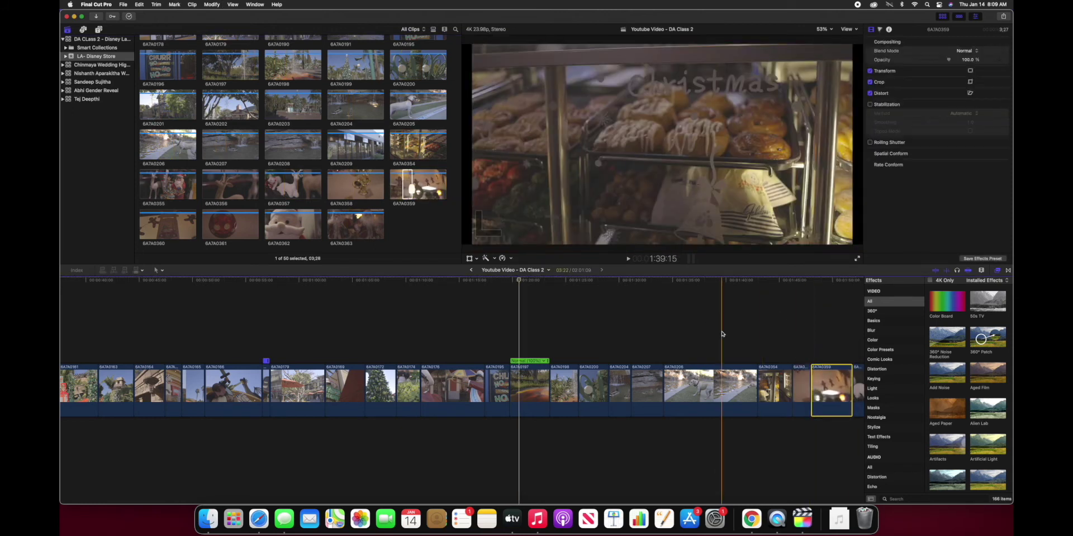
pyautogui.hscroll(5, 721, 313)
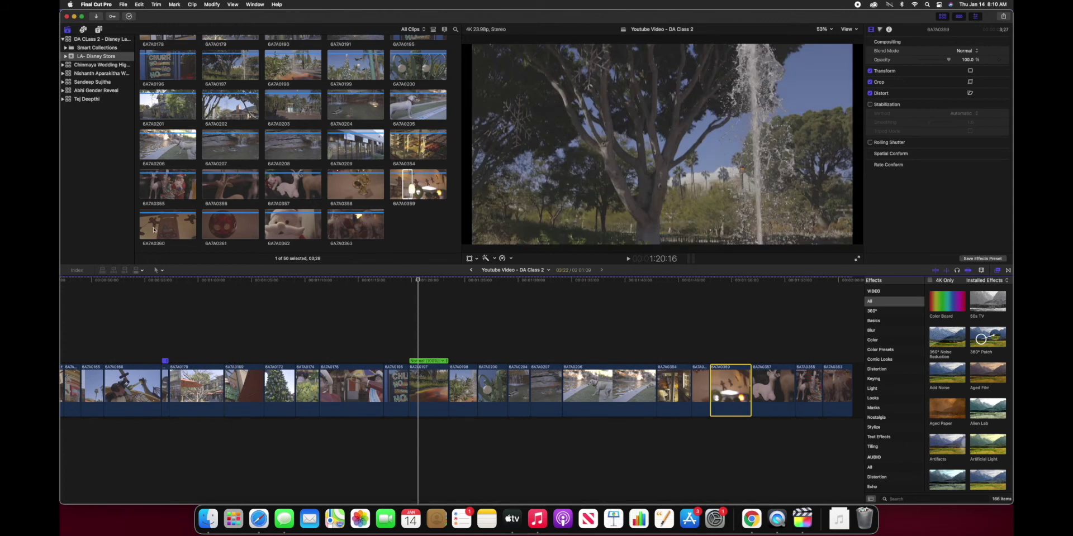
# Preview clip 6A7A0360 and append it to the end of the timeline.
pyautogui.click(154, 229)
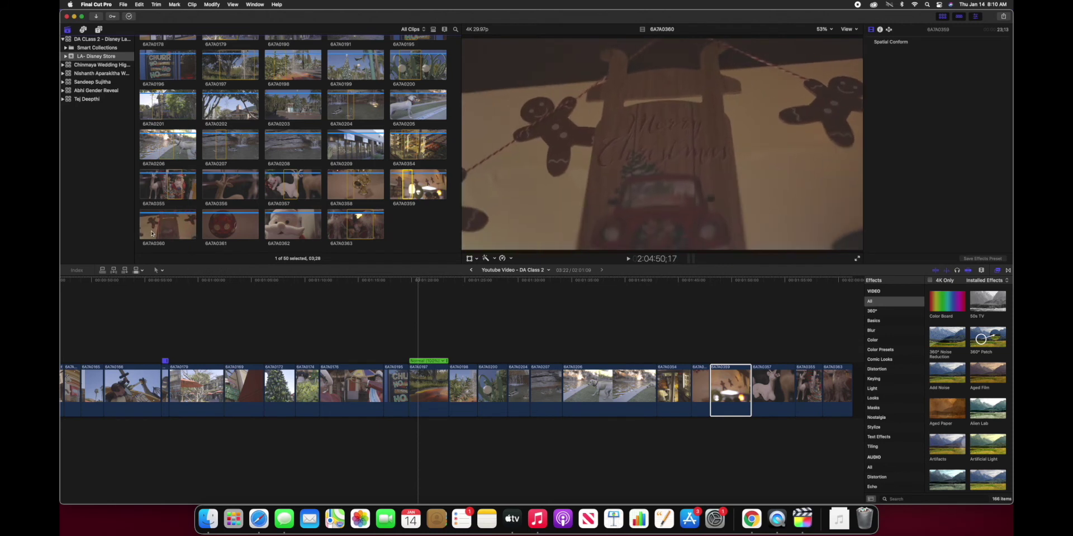
pyautogui.press('space')
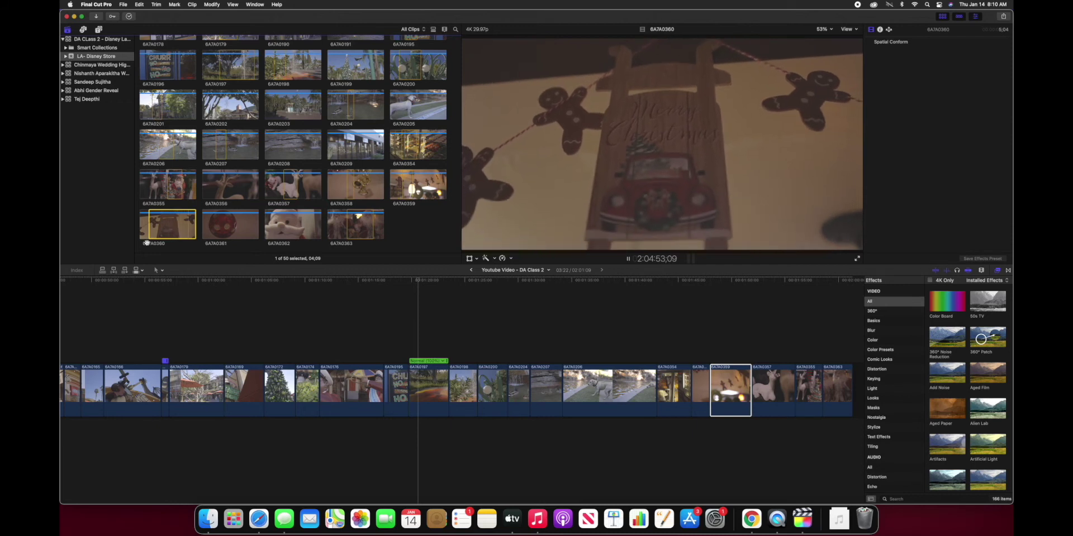
pyautogui.moveTo(158, 243); pyautogui.dragTo(849, 386)
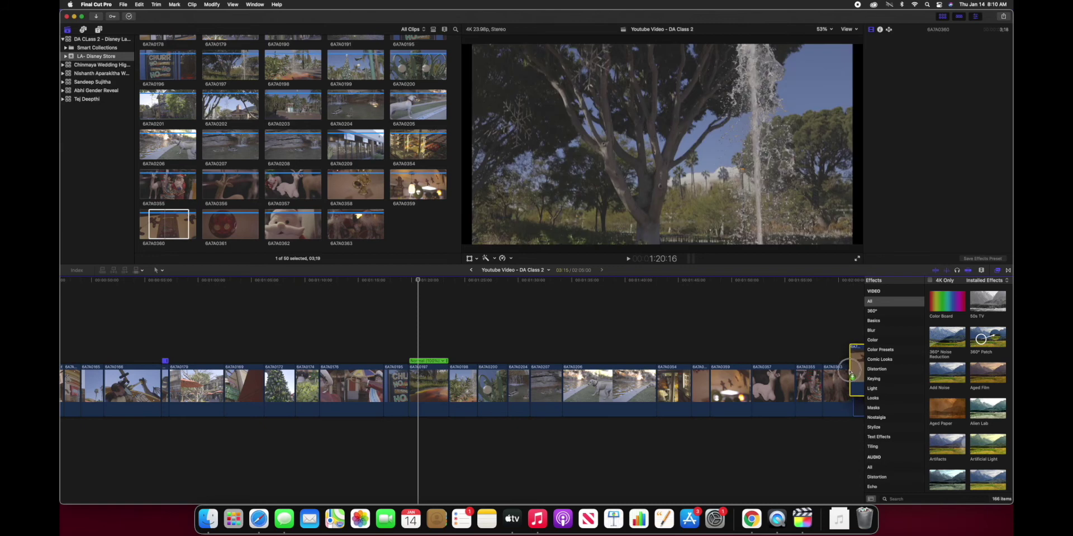
pyautogui.hscroll(2, 782, 385)
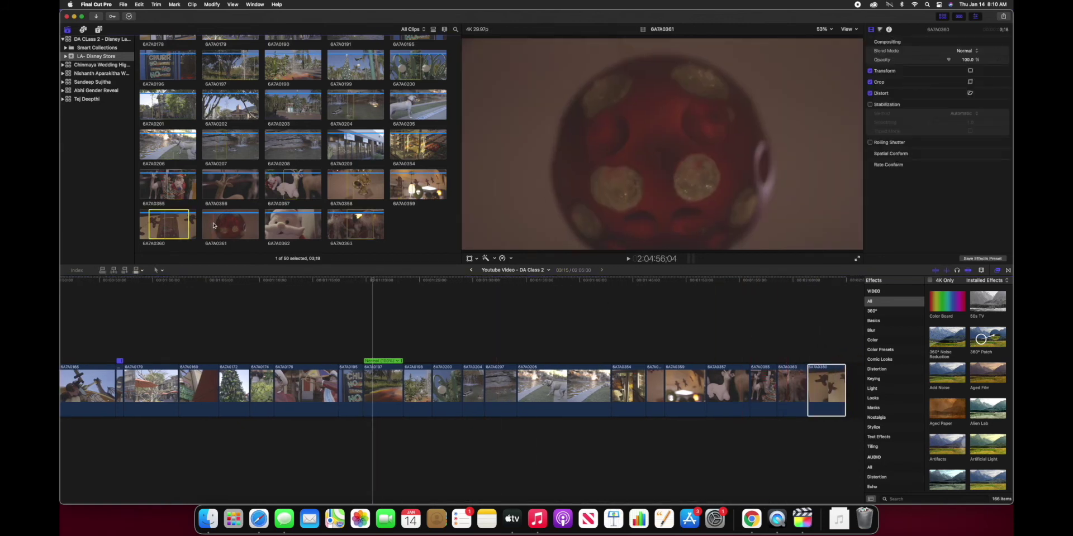
# Insert clip 6A7A0356 just before 6A7A0360, then scroll back to the start.
pyautogui.press('super+1')
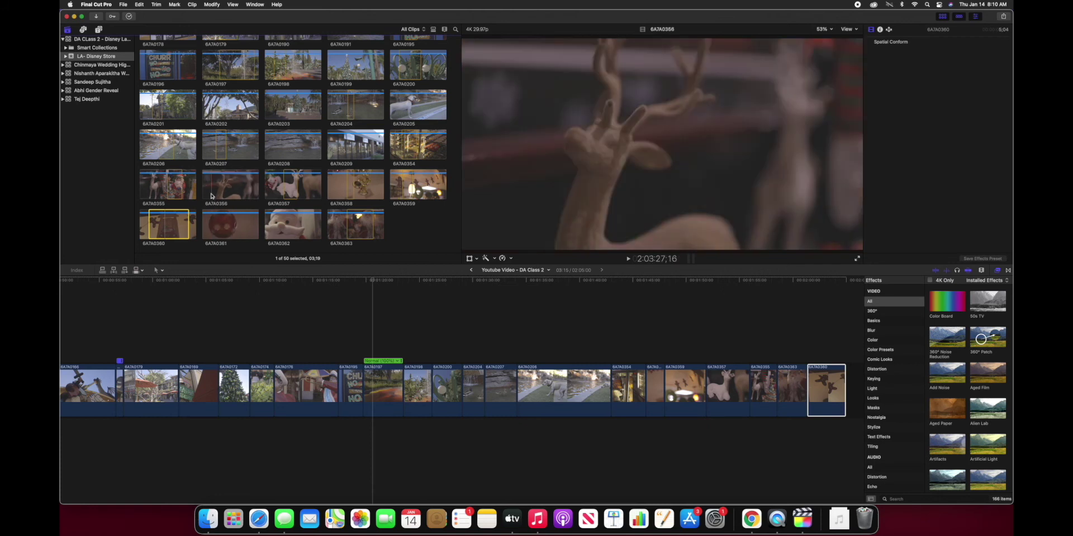
pyautogui.click(229, 194)
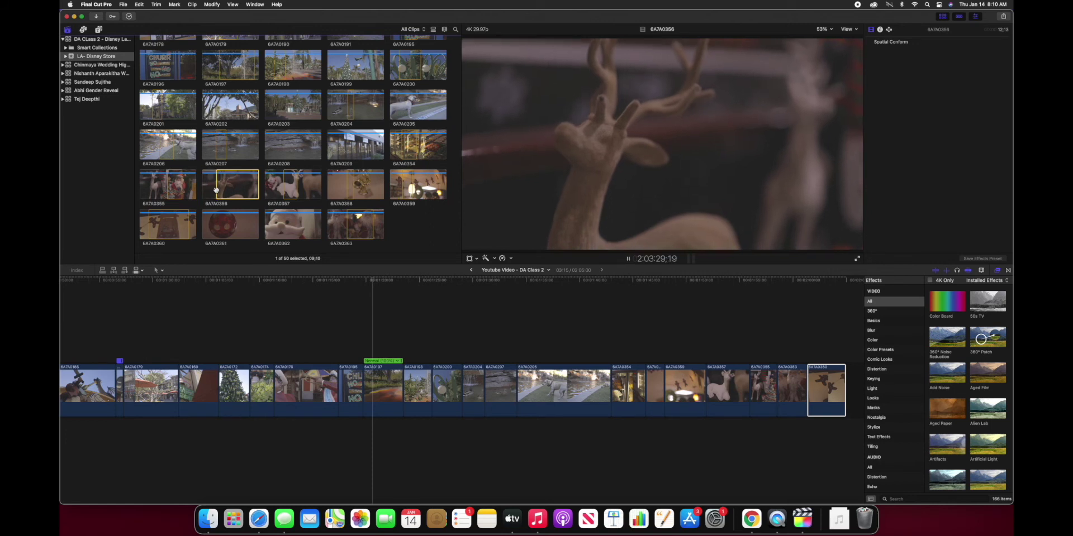
pyautogui.press('space')
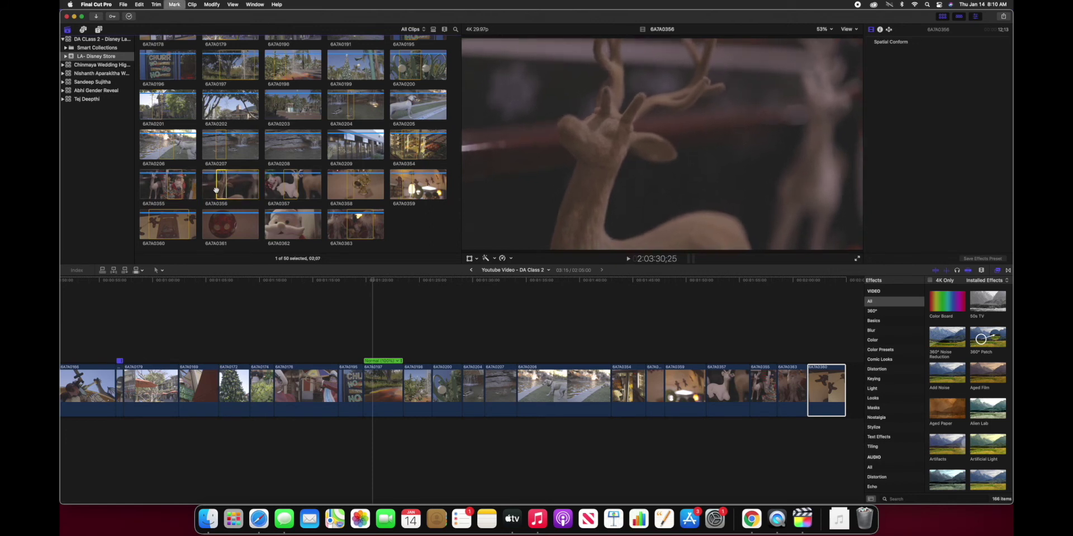
pyautogui.moveTo(220, 191); pyautogui.dragTo(778, 394)
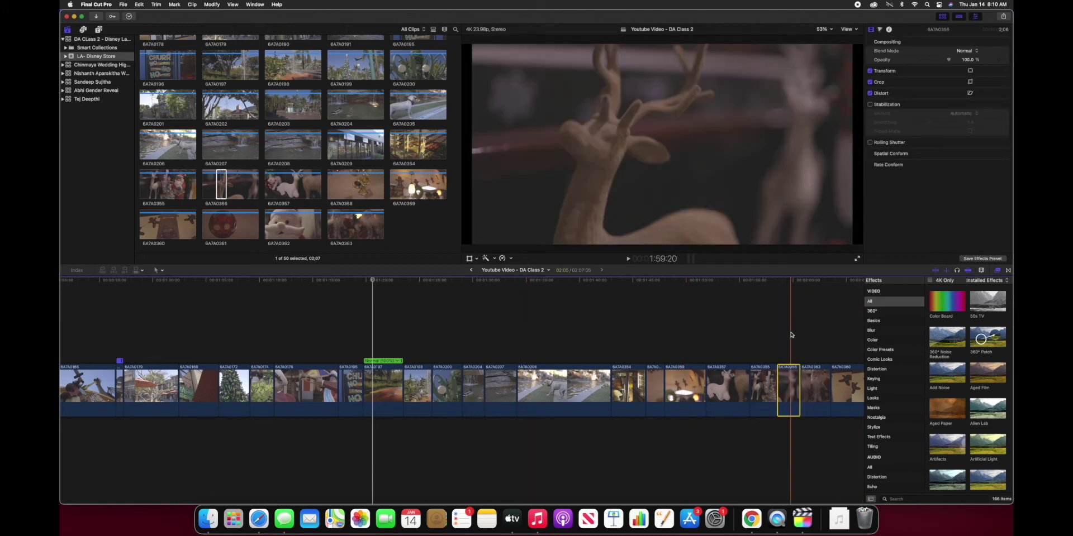
pyautogui.hscroll(4, 790, 335)
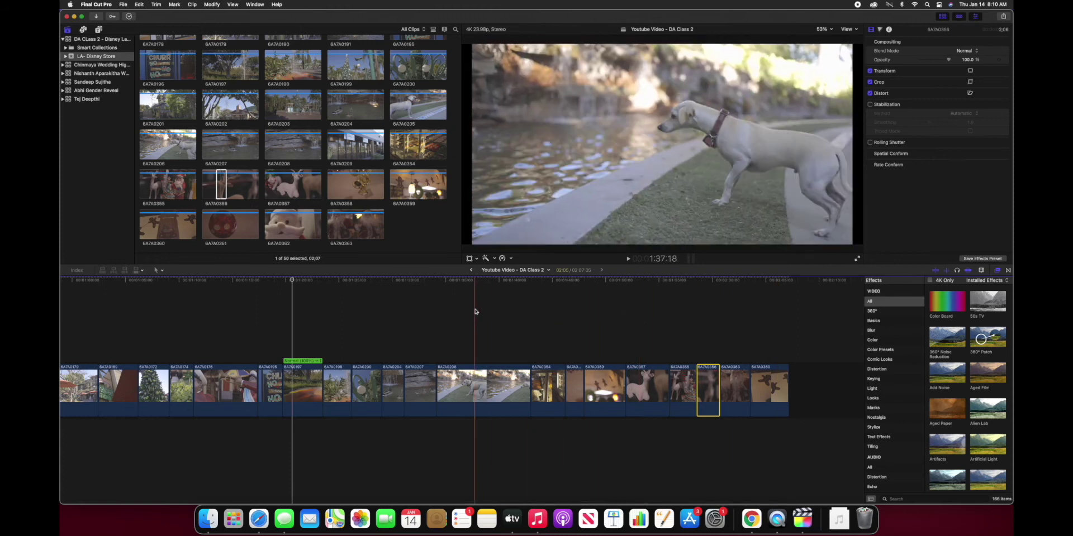
pyautogui.hscroll(-15, 475, 306)
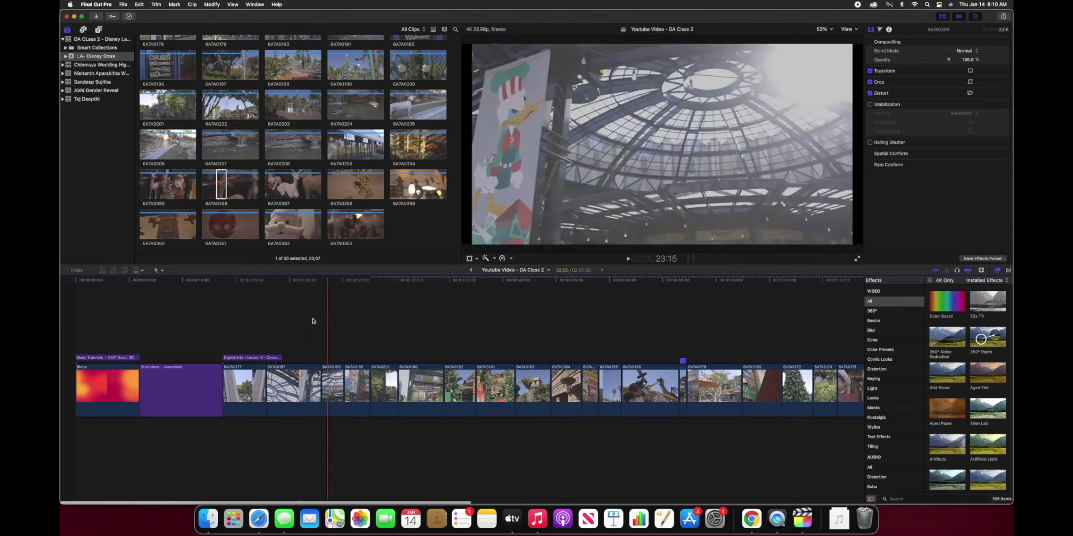
pyautogui.click(243, 391)
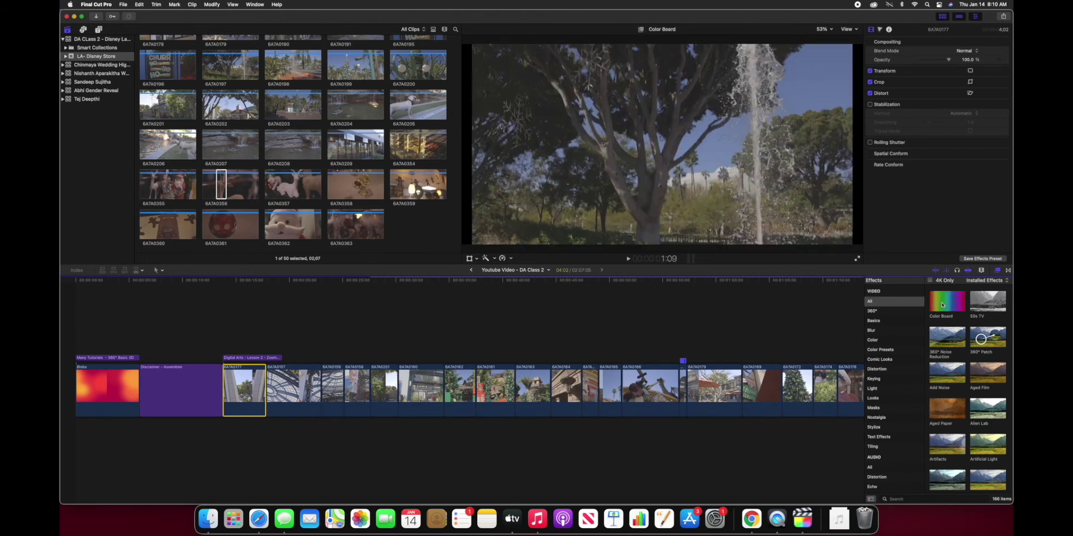
pyautogui.scroll(-4, 948, 391)
pyautogui.scroll(-10, 948, 404)
pyautogui.scroll(-10, 948, 404)
pyautogui.scroll(-6, 949, 404)
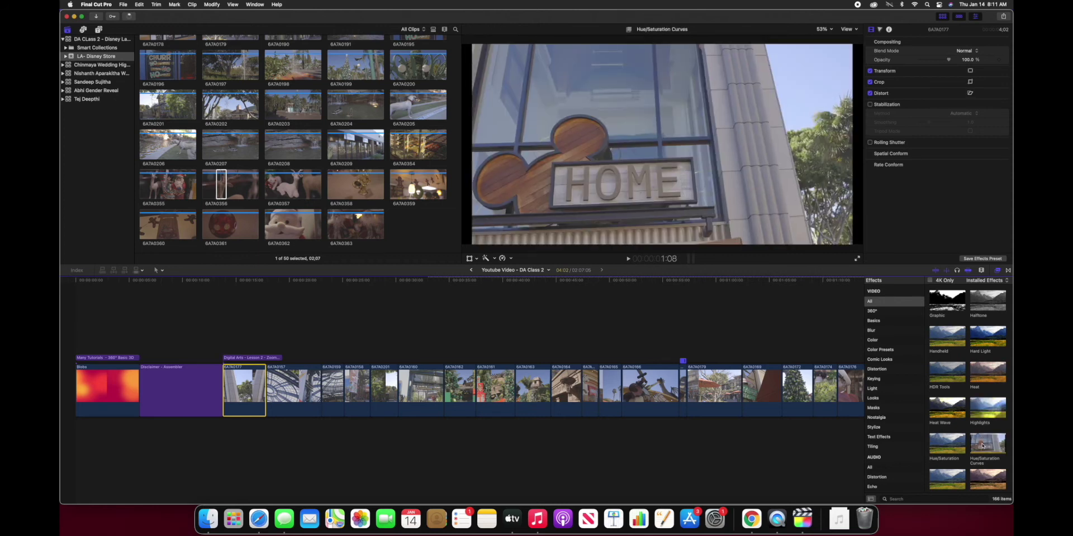
pyautogui.scroll(15, 982, 445)
pyautogui.scroll(5, 982, 445)
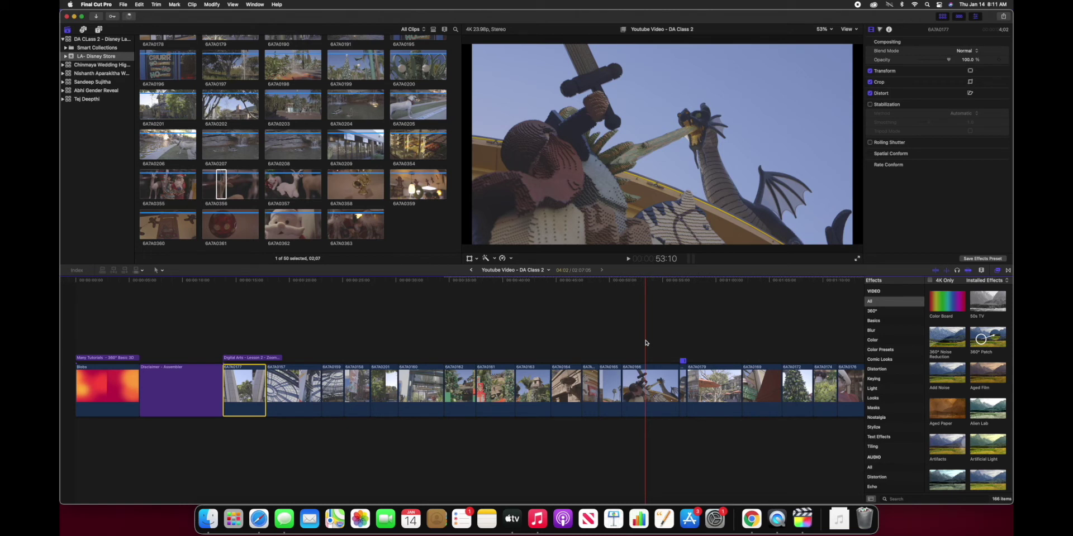
pyautogui.scroll(-5, 964, 390)
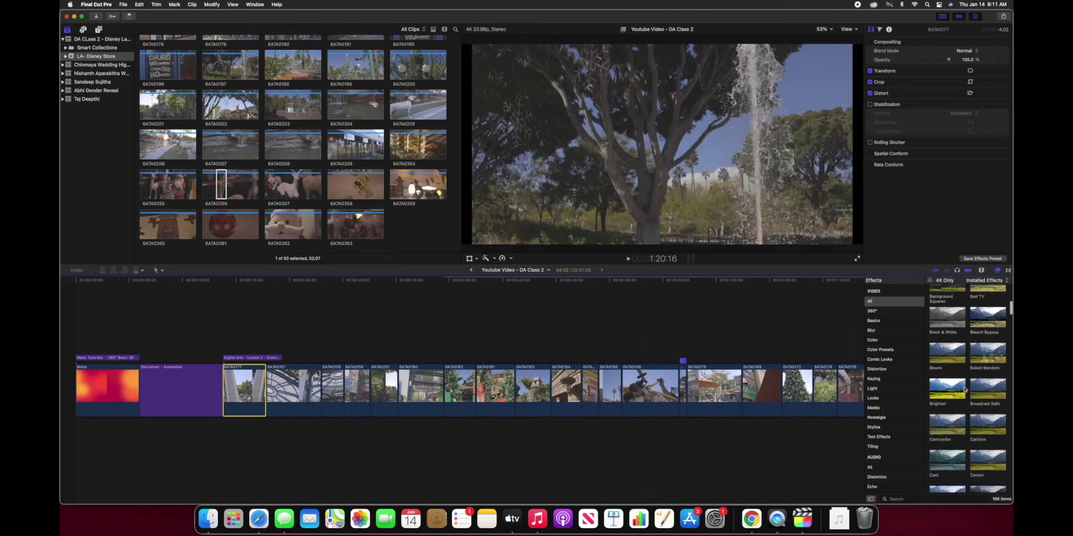
pyautogui.scroll(1, 955, 307)
pyautogui.scroll(5, 961, 313)
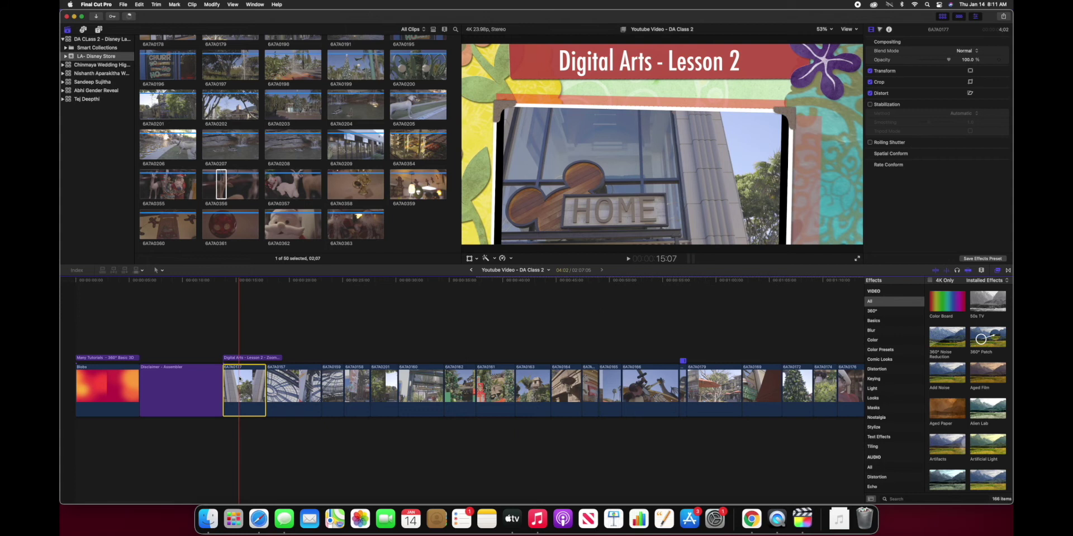
# Open the Color Board and shift clip 6A7A0158's master colour toward green.
pyautogui.click(879, 30)
pyautogui.click(890, 53)
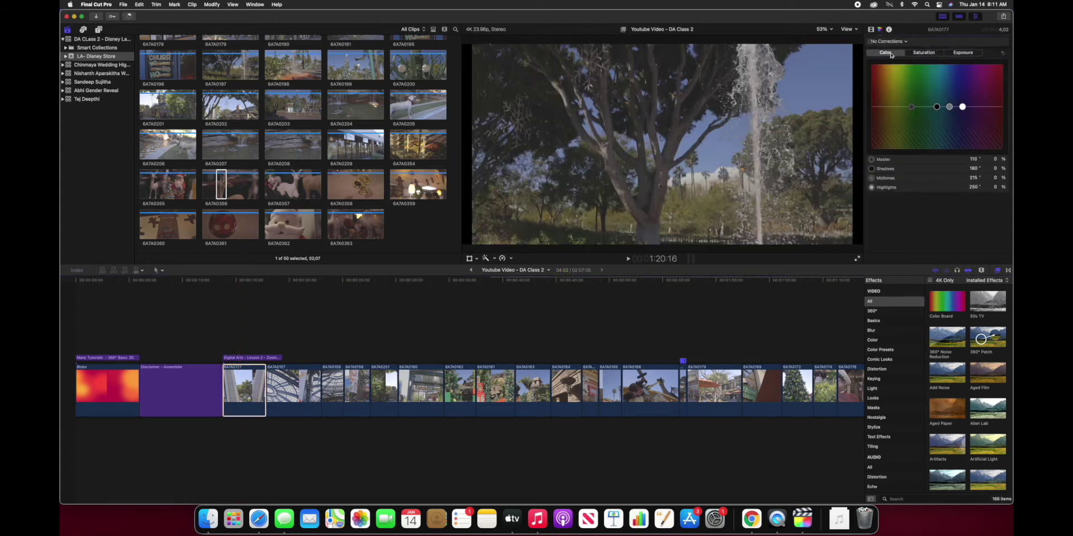
pyautogui.click(293, 394)
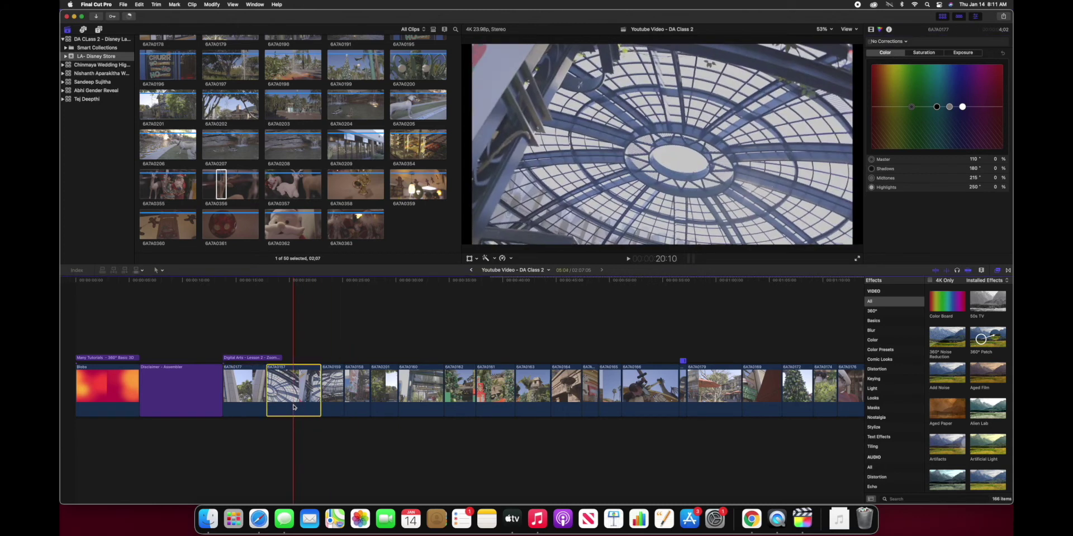
pyautogui.click(356, 394)
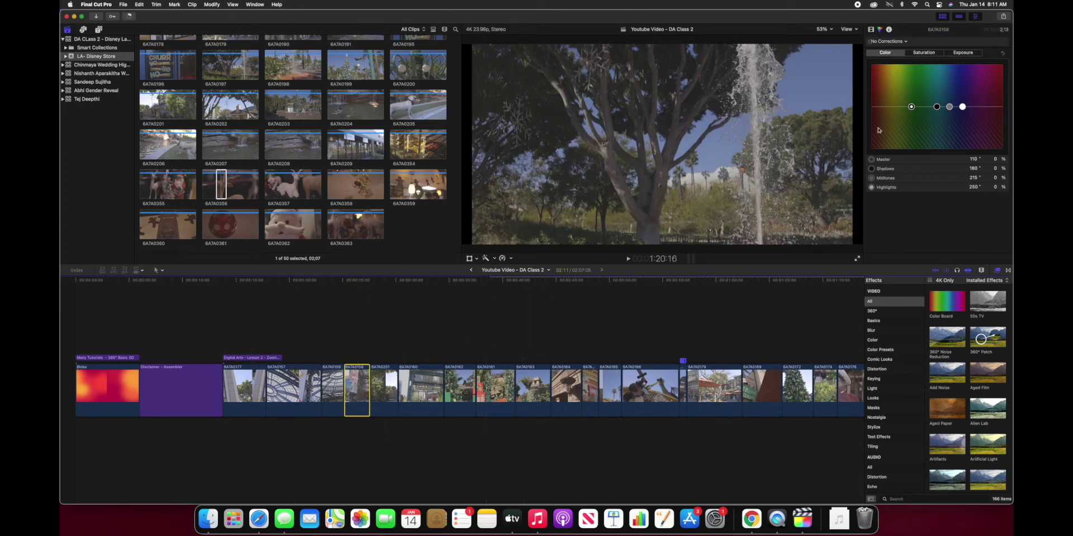
pyautogui.moveTo(912, 110); pyautogui.dragTo(910, 101)
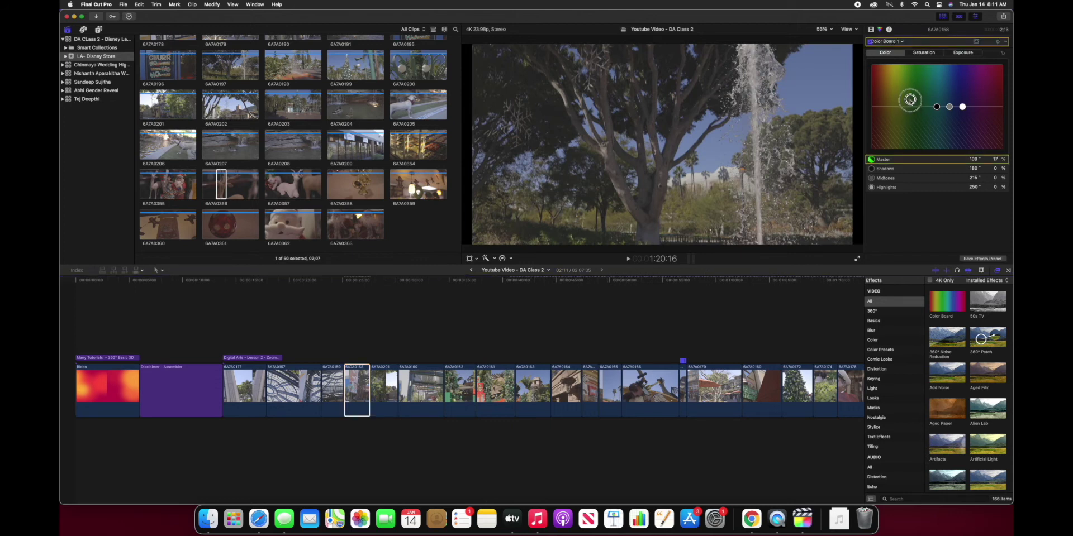
pyautogui.hscroll(10, 712, 312)
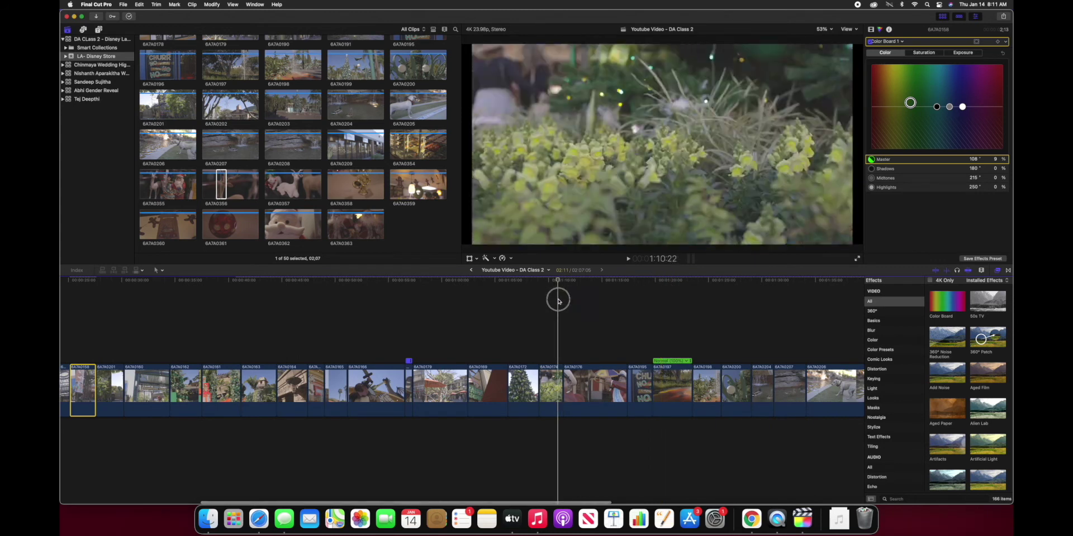
# Push the Disney Store entrance clip's master tint toward red, ease it back, then undo.
pyautogui.click(456, 309)
pyautogui.click(383, 315)
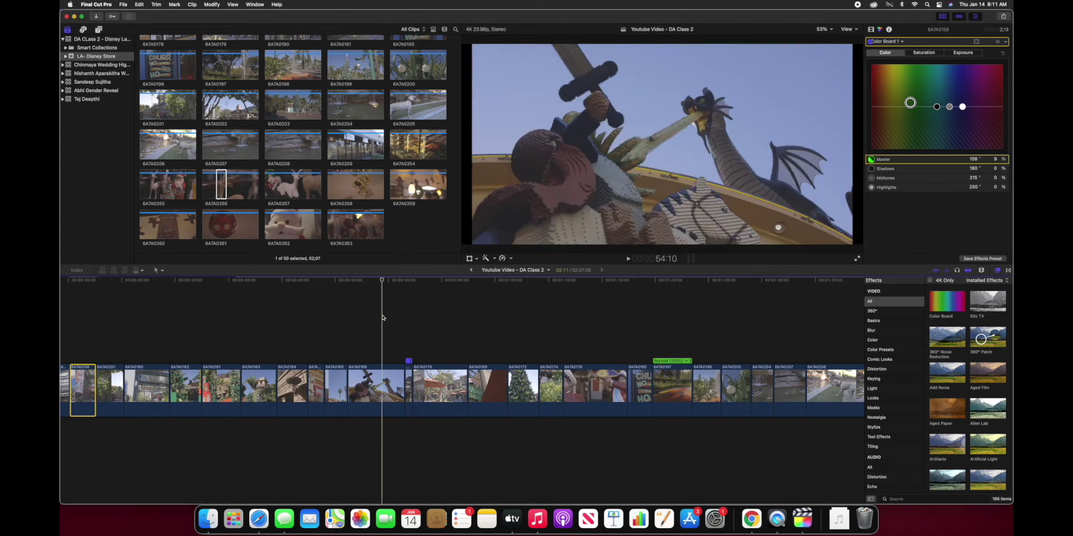
pyautogui.hscroll(-3, 445, 319)
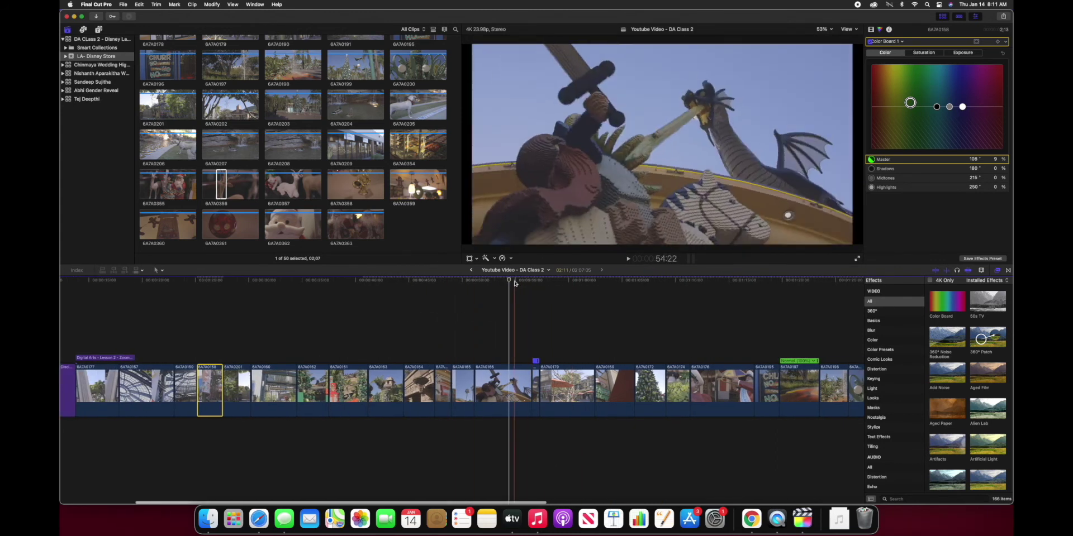
pyautogui.click(211, 346)
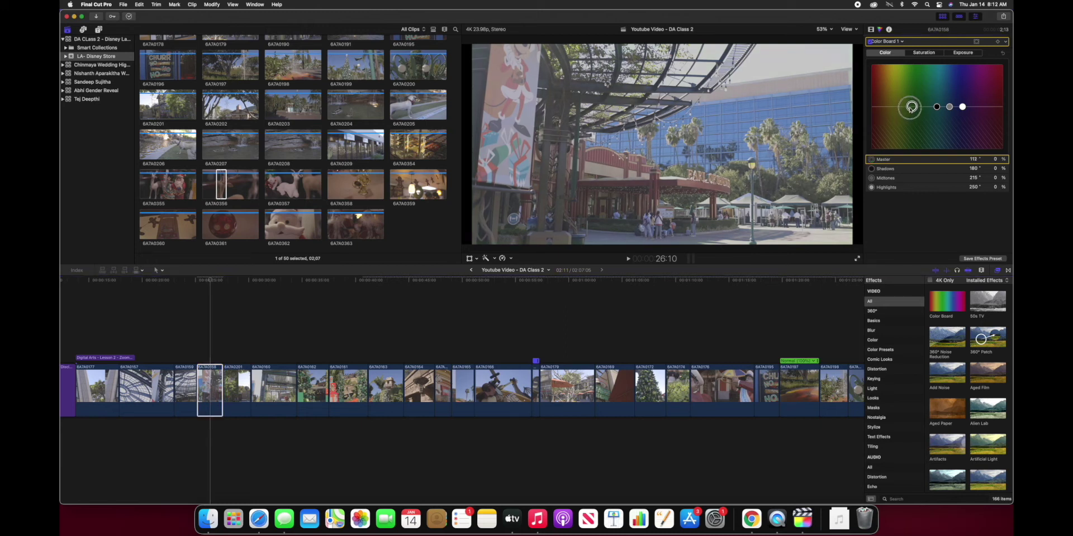
pyautogui.moveTo(917, 128); pyautogui.dragTo(896, 114)
pyautogui.moveTo(896, 109); pyautogui.dragTo(910, 103)
pyautogui.press('super+z')
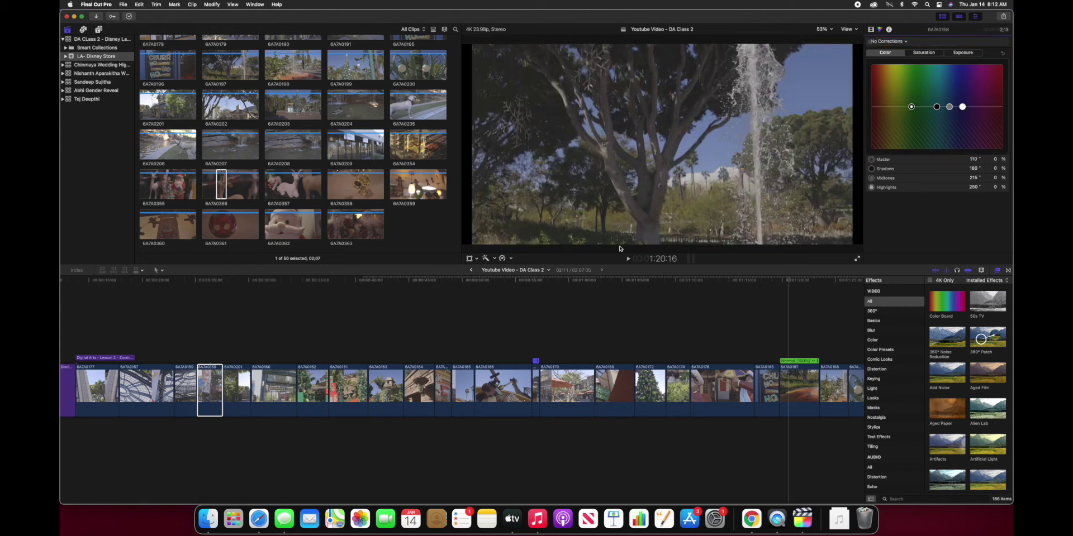
# Bring the playhead back to the Disney Store clip and scroll through the Effects browser.
pyautogui.moveTo(788, 284); pyautogui.dragTo(210, 430)
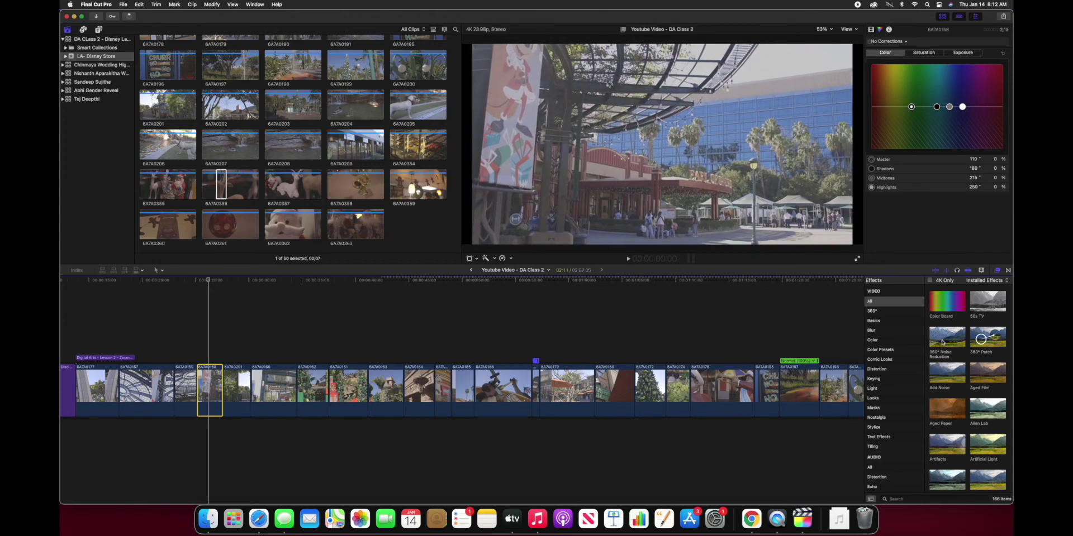
pyautogui.scroll(-3, 952, 439)
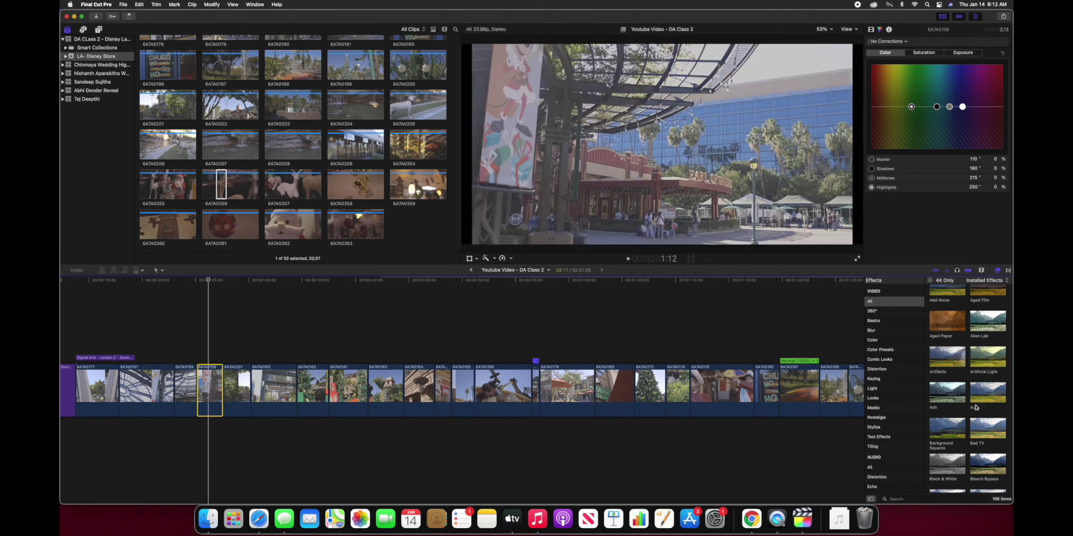
pyautogui.scroll(3, 972, 385)
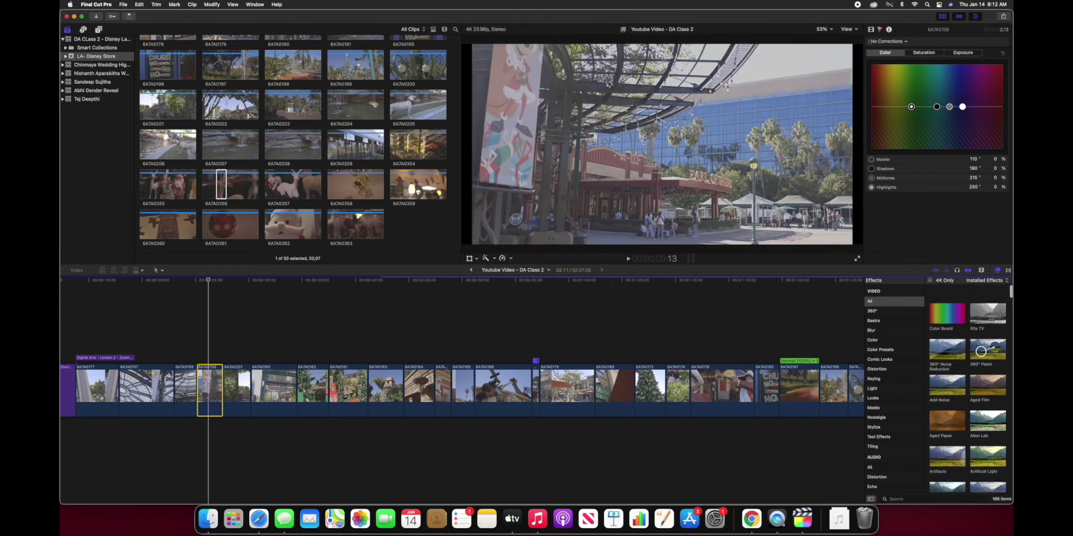
pyautogui.scroll(-4, 952, 363)
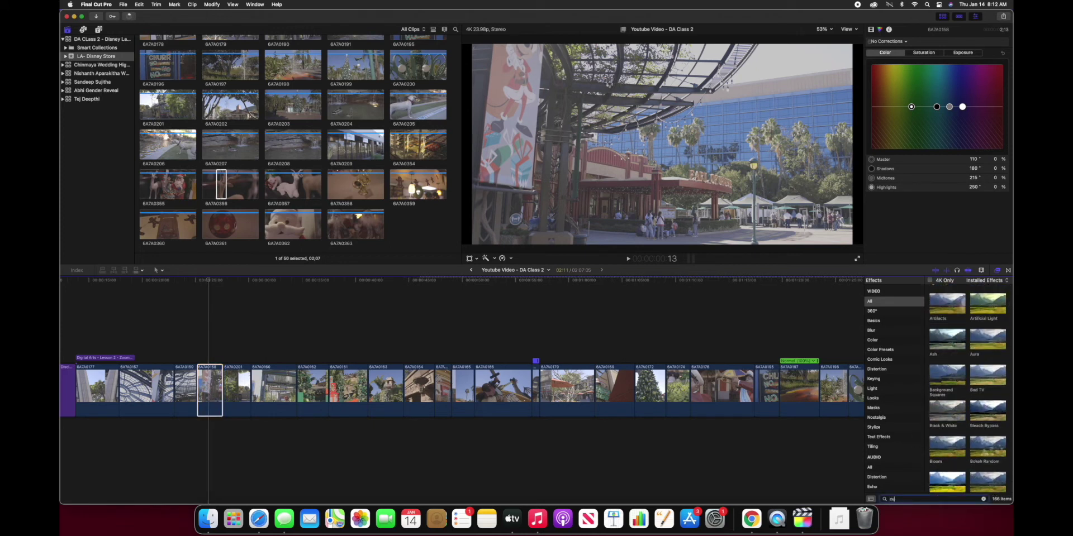
# Search Effects and drag Custom LUT onto the opening, dome, early and banner clips.
pyautogui.write('stom')
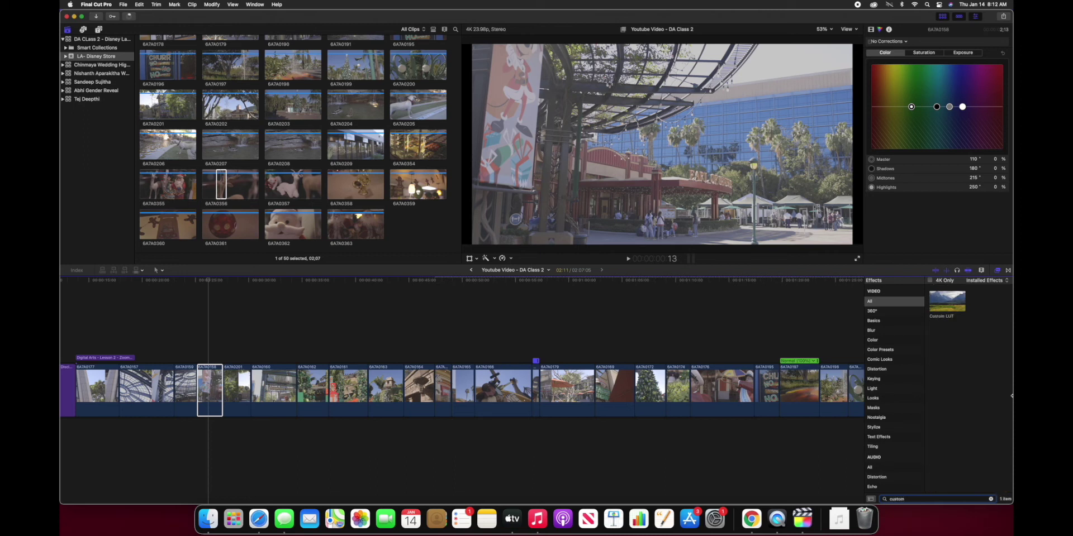
pyautogui.click(960, 306)
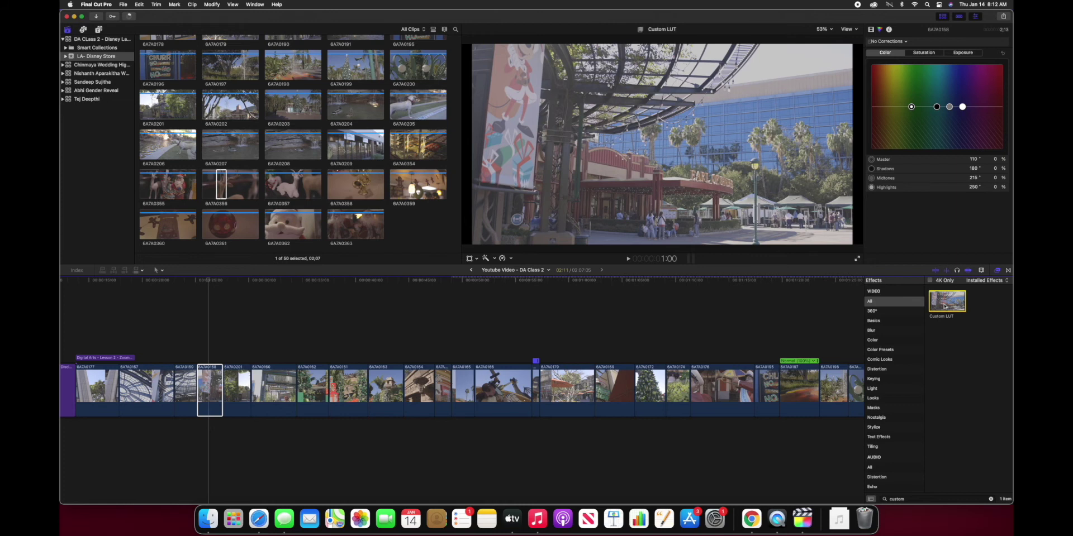
pyautogui.moveTo(944, 306); pyautogui.dragTo(96, 396)
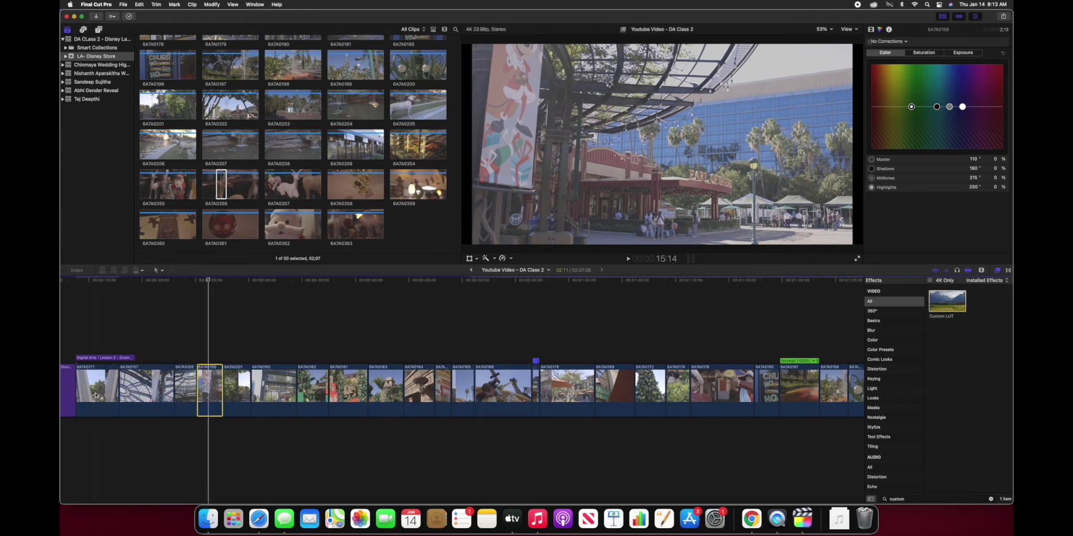
pyautogui.moveTo(930, 293); pyautogui.dragTo(139, 409)
pyautogui.moveTo(954, 307); pyautogui.dragTo(190, 391)
pyautogui.moveTo(950, 305); pyautogui.dragTo(216, 396)
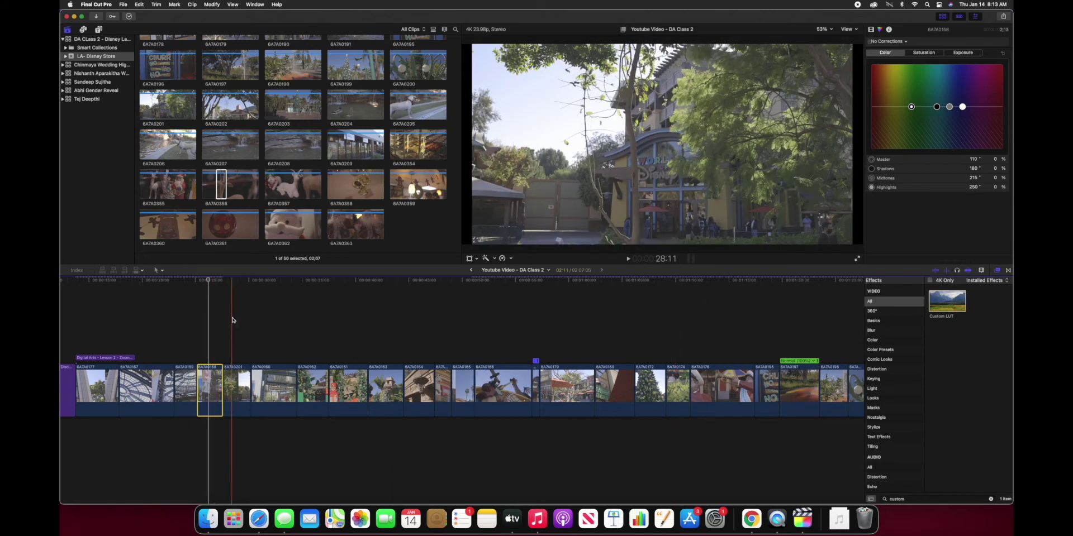
# Set the opening title clip's Custom LUT to Ava 614 in the Video inspector.
pyautogui.click(103, 385)
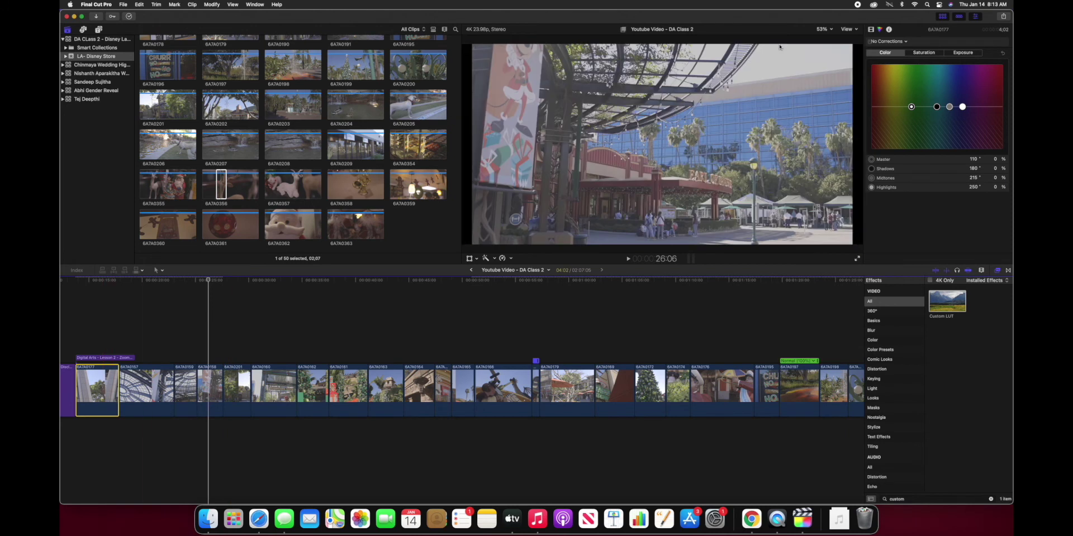
pyautogui.click(867, 32)
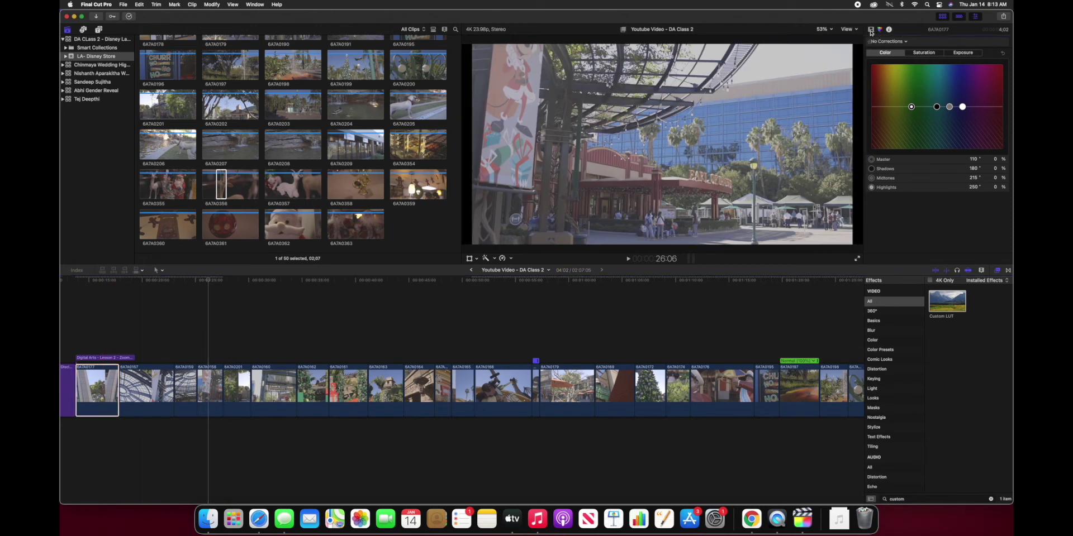
pyautogui.click(870, 30)
pyautogui.click(99, 393)
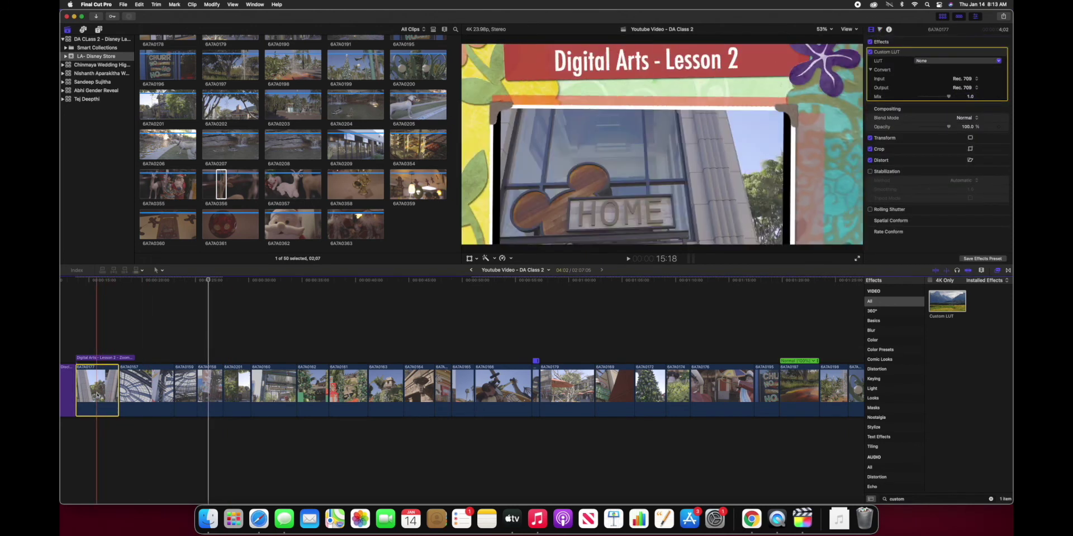
pyautogui.moveTo(208, 279); pyautogui.dragTo(99, 293)
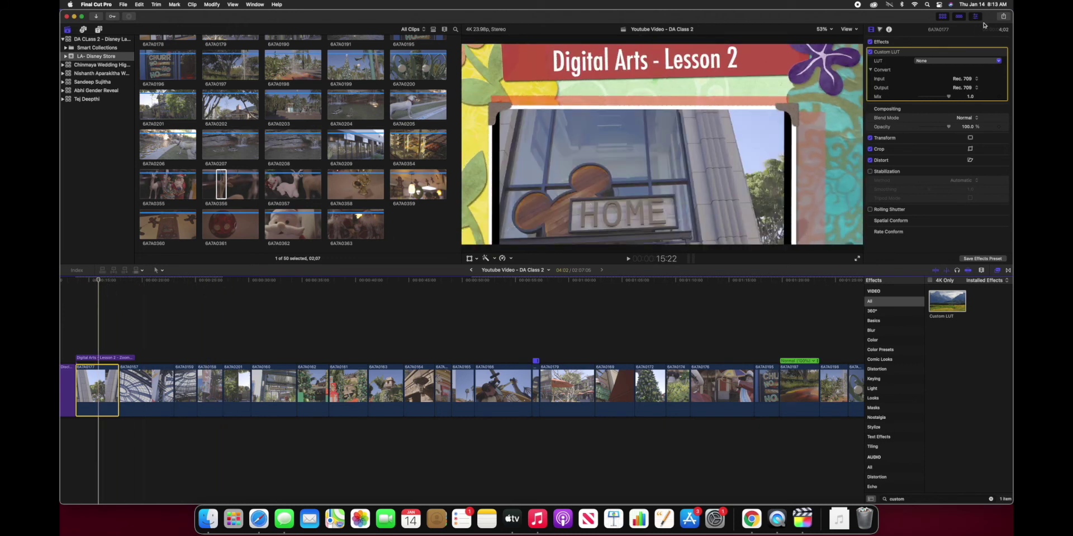
pyautogui.click(982, 60)
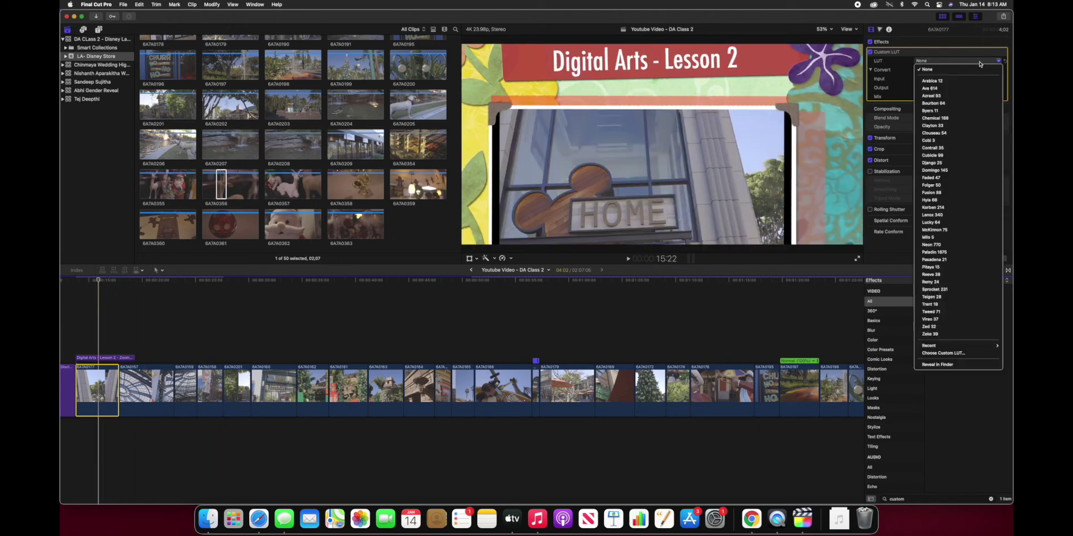
pyautogui.click(935, 89)
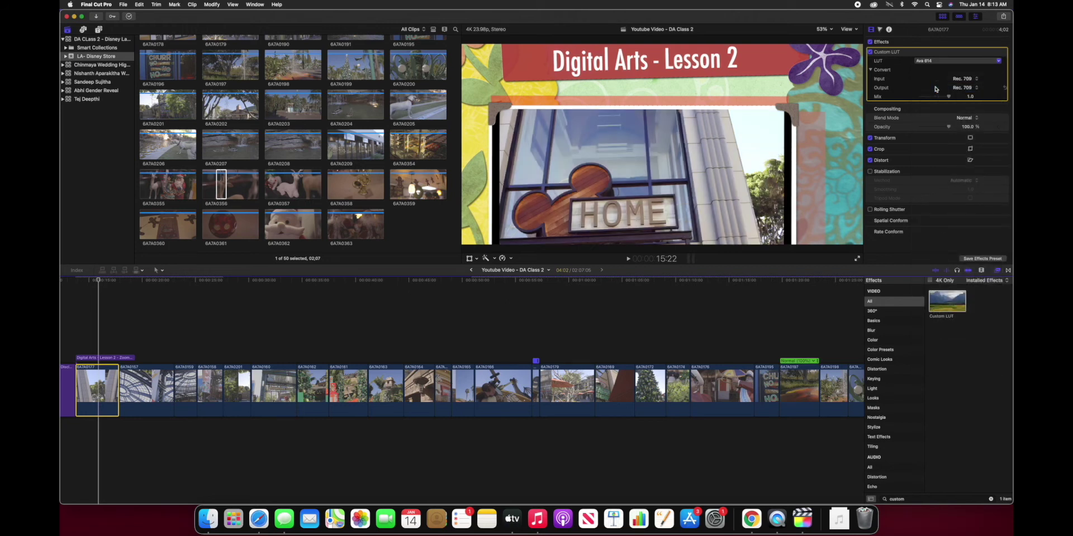
# Set the glass dome clip's LUT to Ava 614 and preview the result.
pyautogui.click(147, 385)
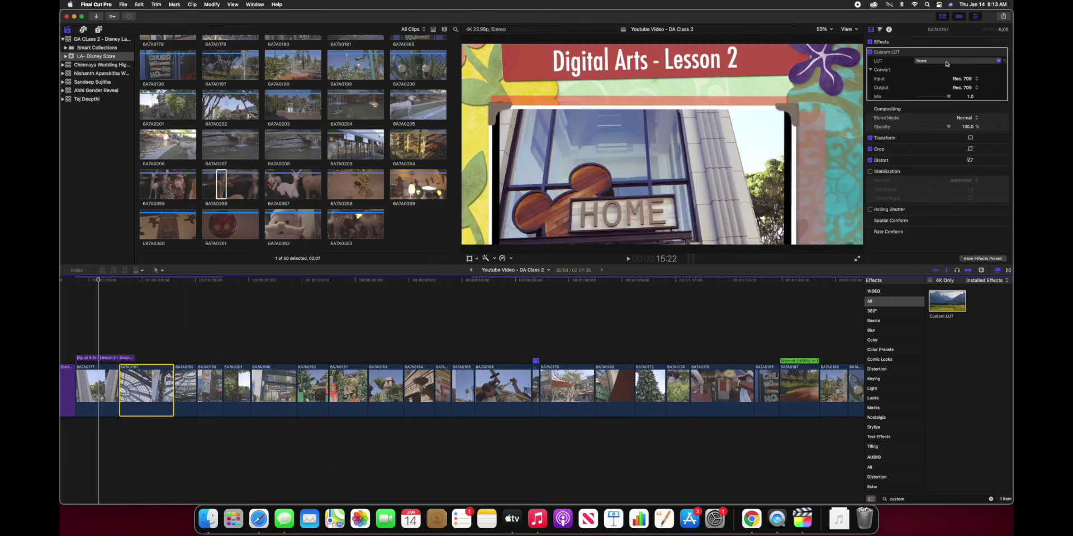
pyautogui.click(946, 62)
pyautogui.click(934, 90)
pyautogui.moveTo(99, 283); pyautogui.dragTo(142, 299)
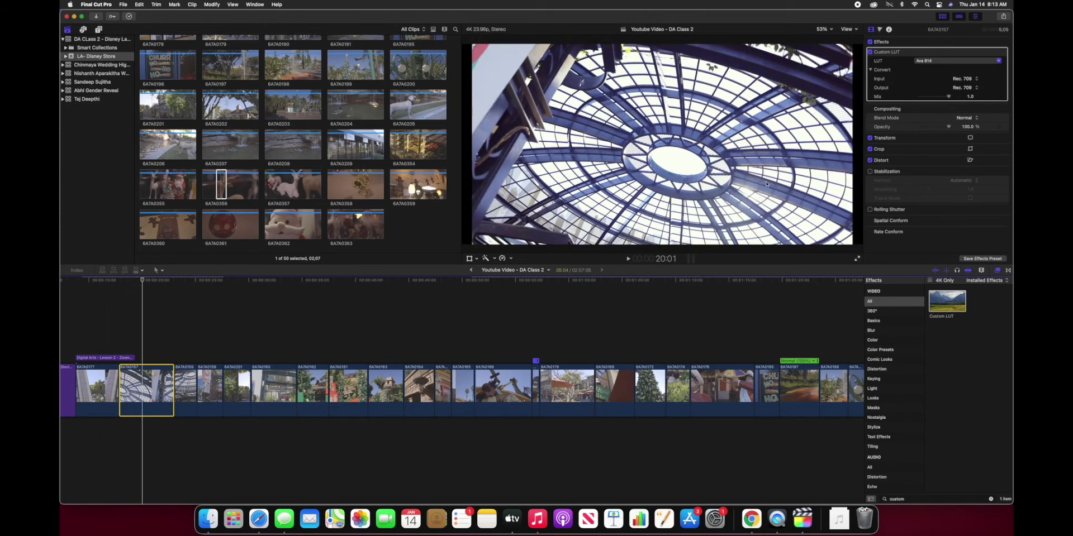
pyautogui.click(143, 293)
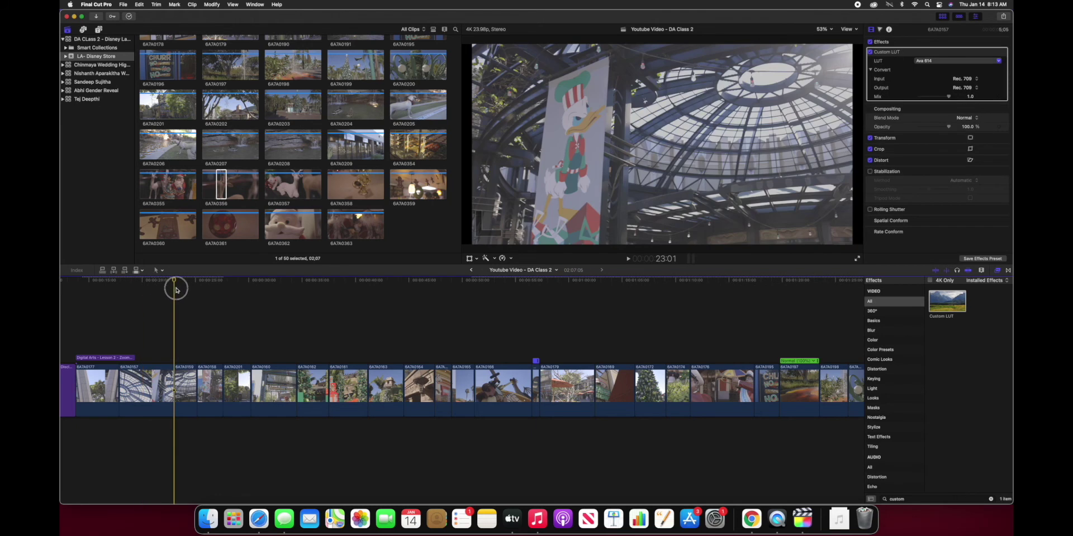
# Set the Donald Duck banner clip's LUT to Ava 614 as well.
pyautogui.moveTo(145, 299); pyautogui.dragTo(184, 327)
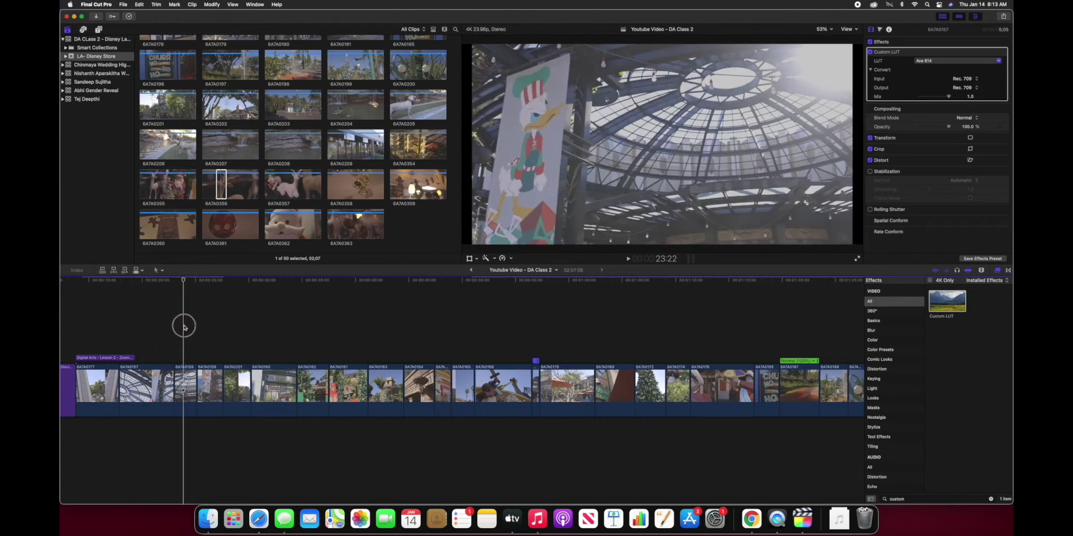
pyautogui.click(934, 62)
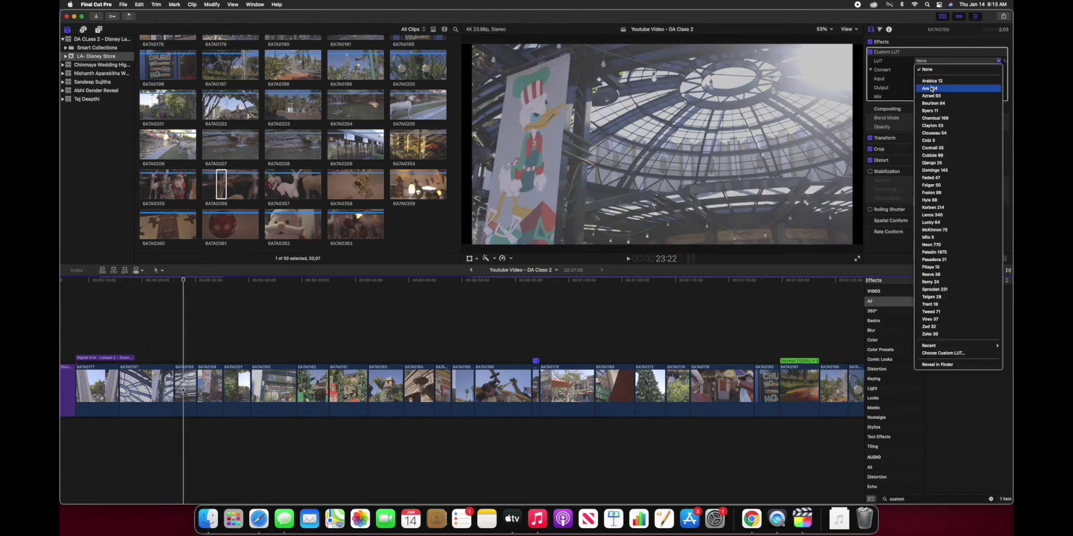
pyautogui.click(931, 89)
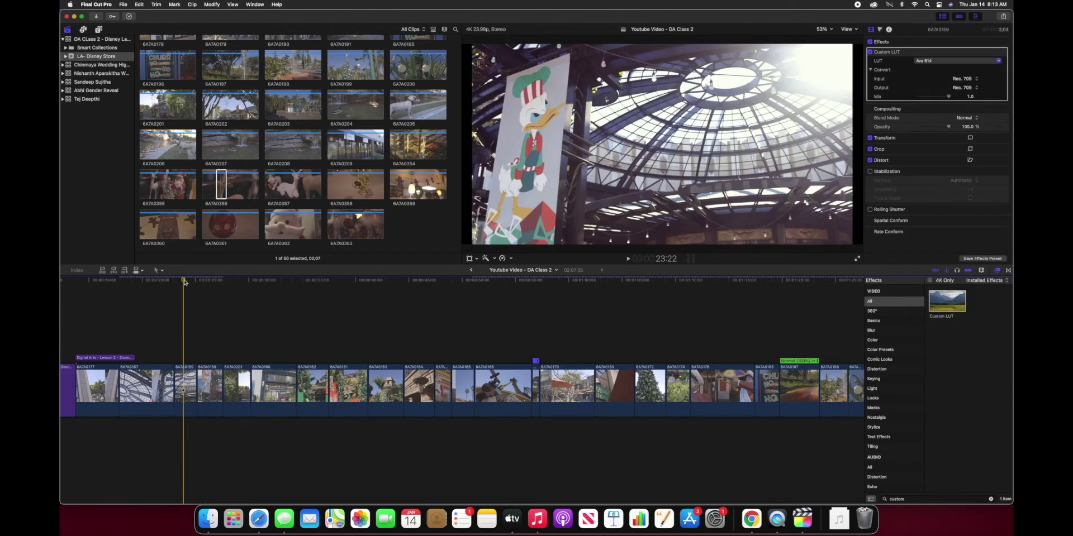
pyautogui.click(211, 282)
pyautogui.click(209, 366)
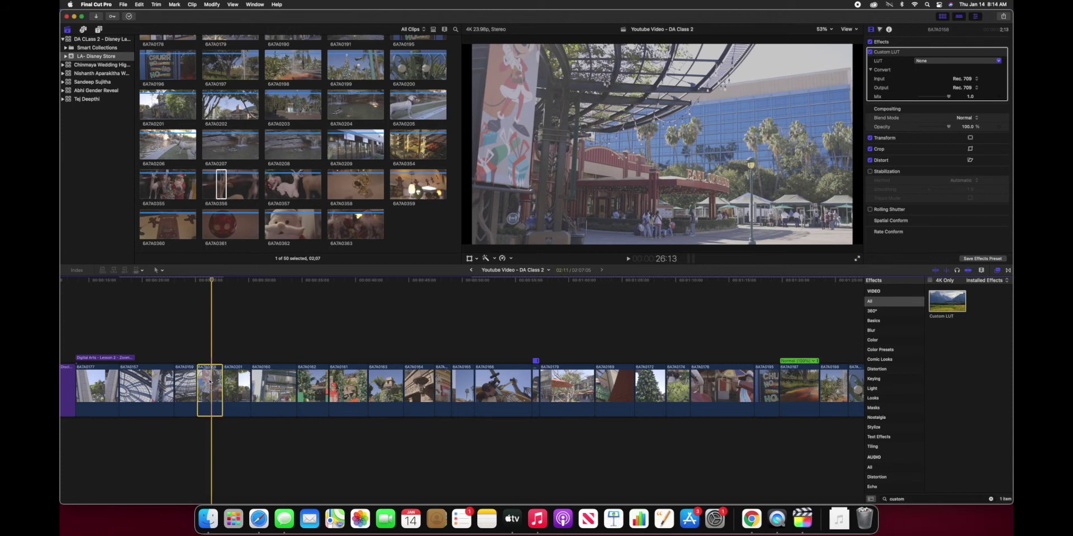
# Set clip 6A7A0158's LUT to Ava 614, then add Custom LUT to 6A7A0201 with Ava 614.
pyautogui.click(954, 62)
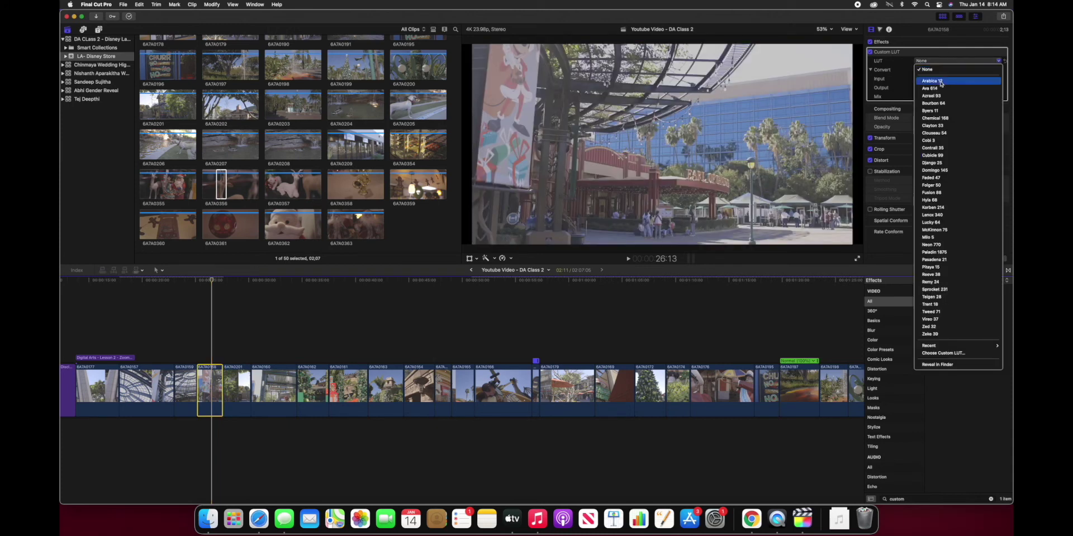
pyautogui.click(933, 90)
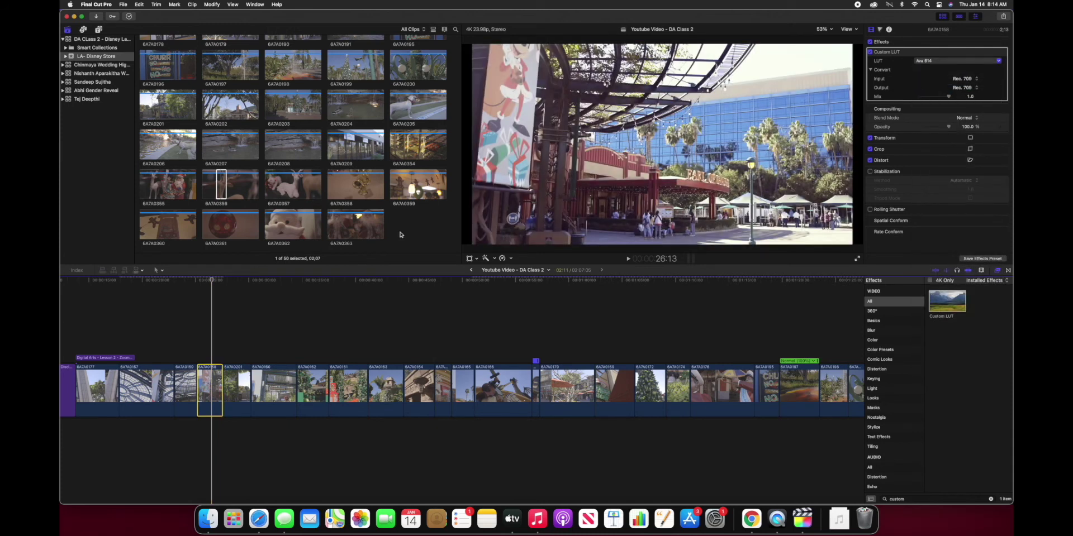
pyautogui.moveTo(211, 280); pyautogui.dragTo(235, 281)
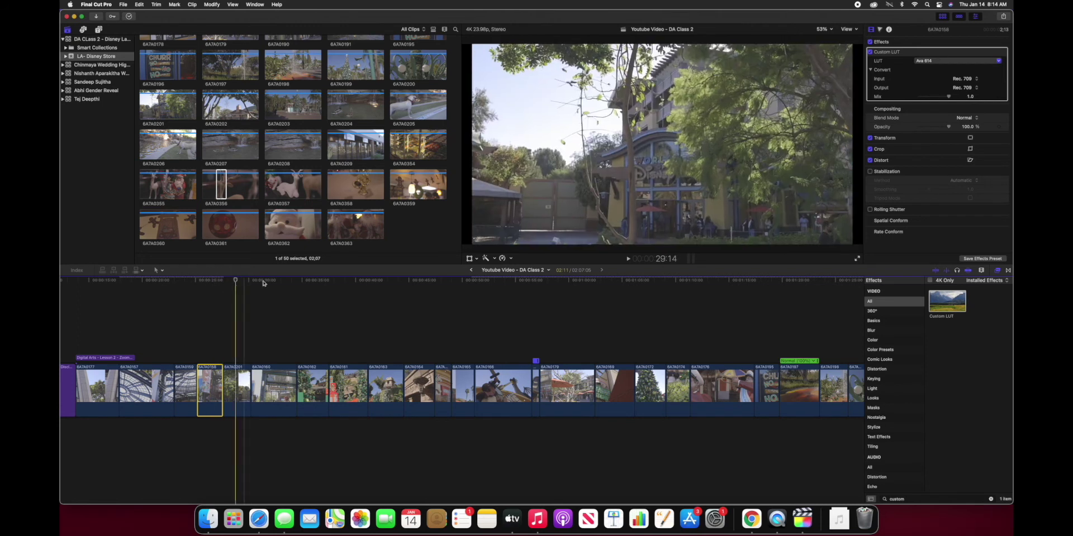
pyautogui.click(237, 385)
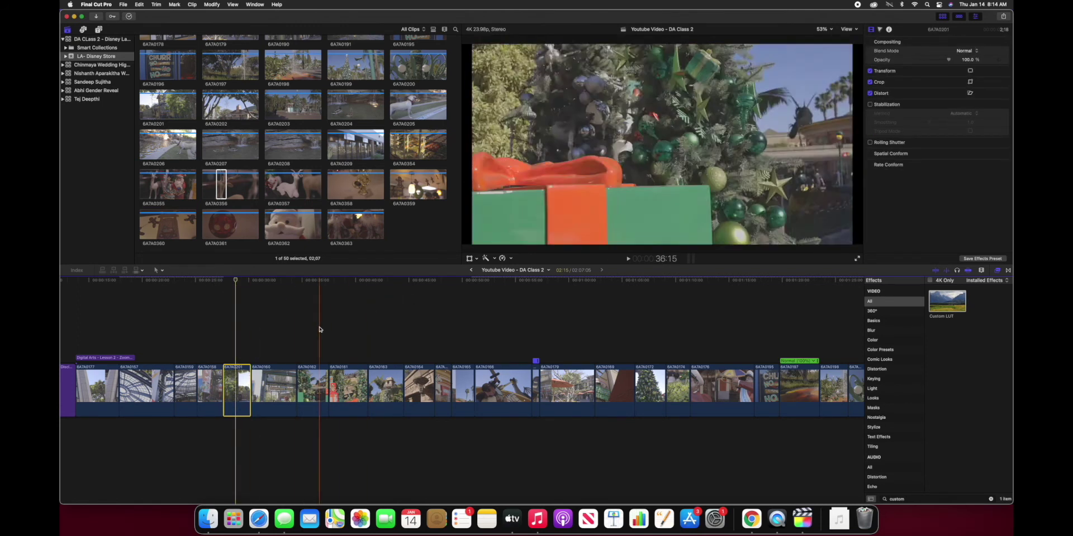
pyautogui.moveTo(947, 301); pyautogui.dragTo(241, 406)
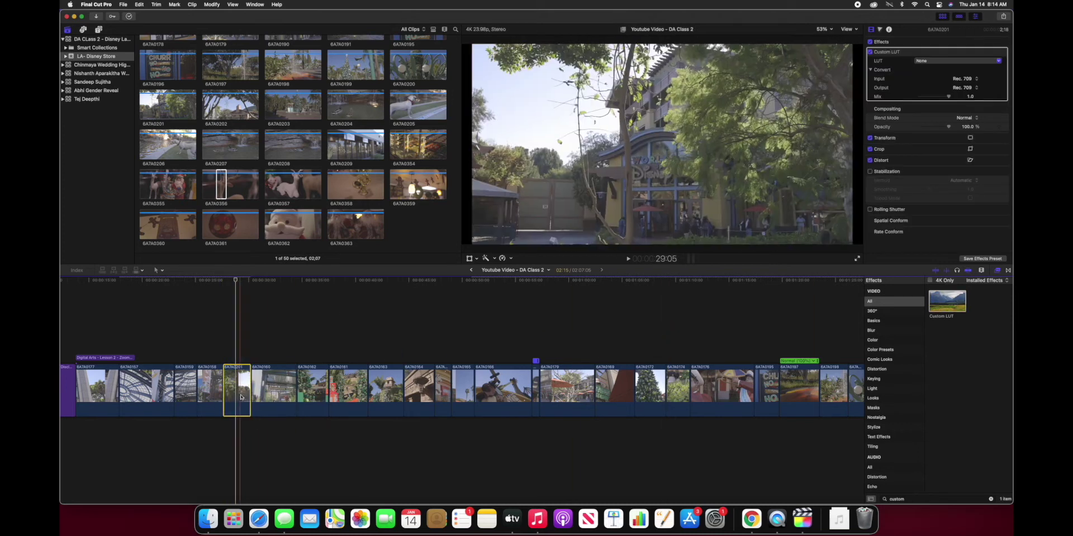
pyautogui.click(936, 61)
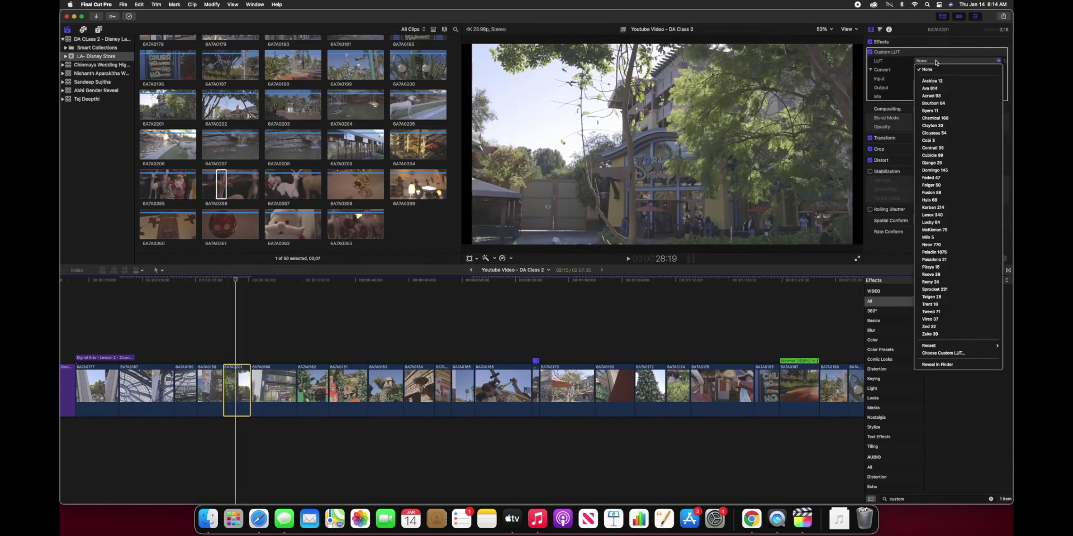
pyautogui.click(929, 88)
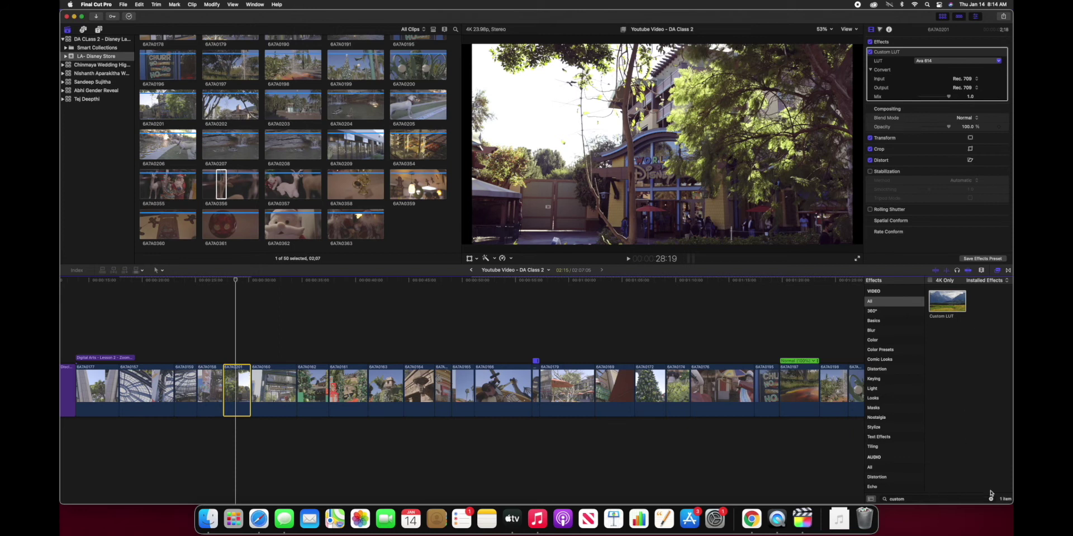
pyautogui.click(991, 500)
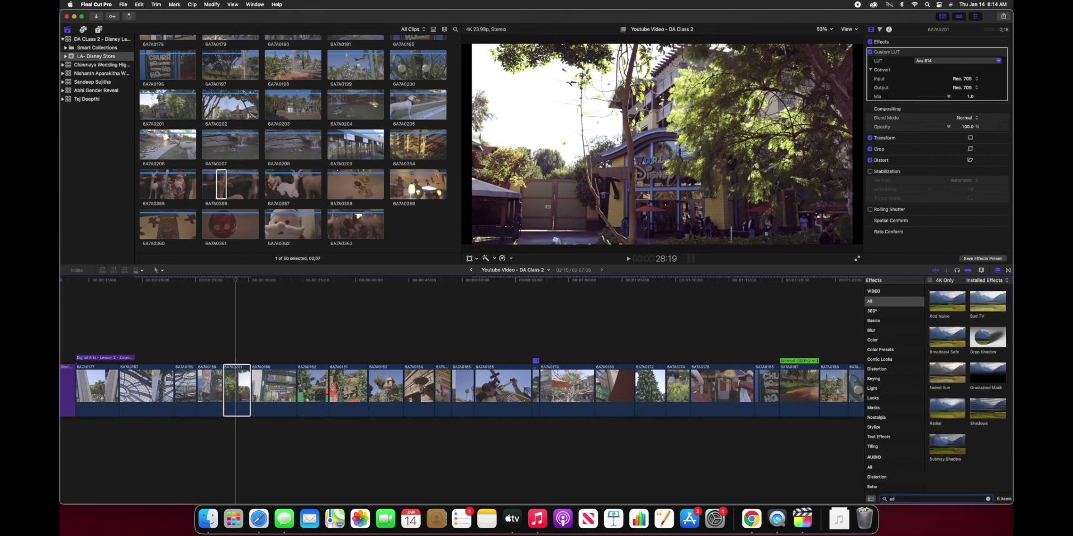
# Add Custom LUT from the Color effects category onto clip 6A7A0201.
pyautogui.write('adjus')
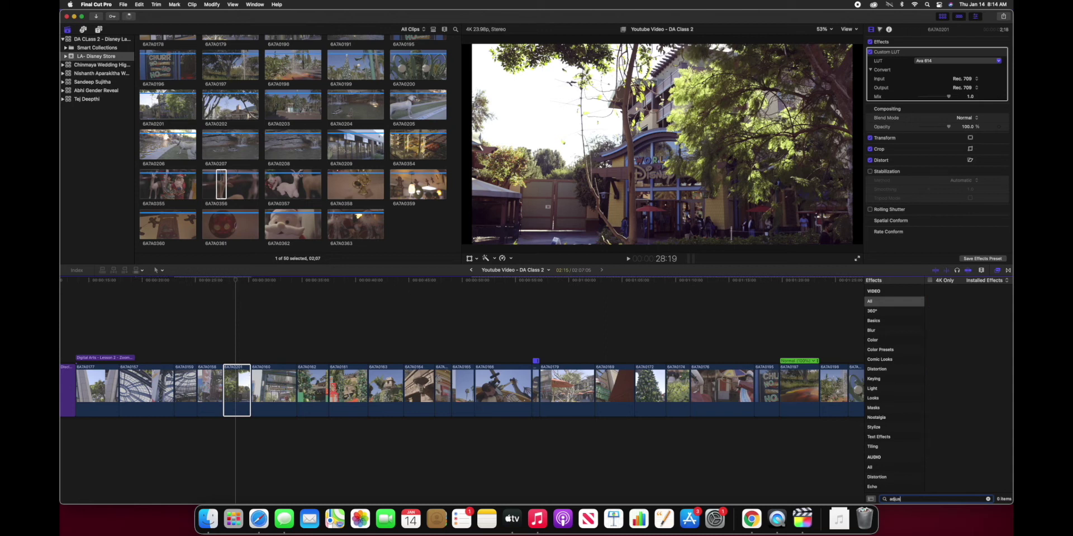
pyautogui.press('BackSpace')
pyautogui.press('BackSpace')
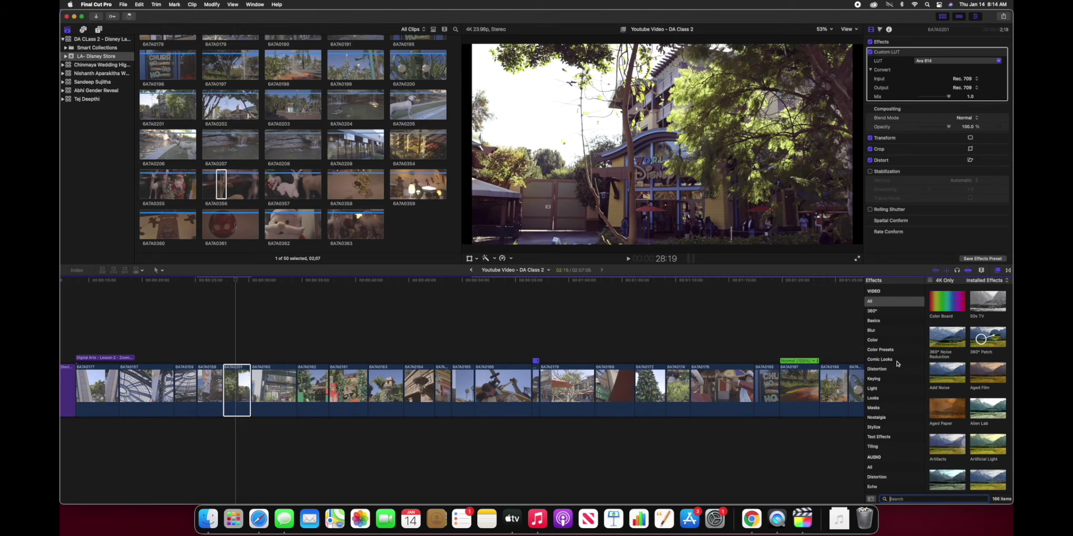
pyautogui.click(877, 342)
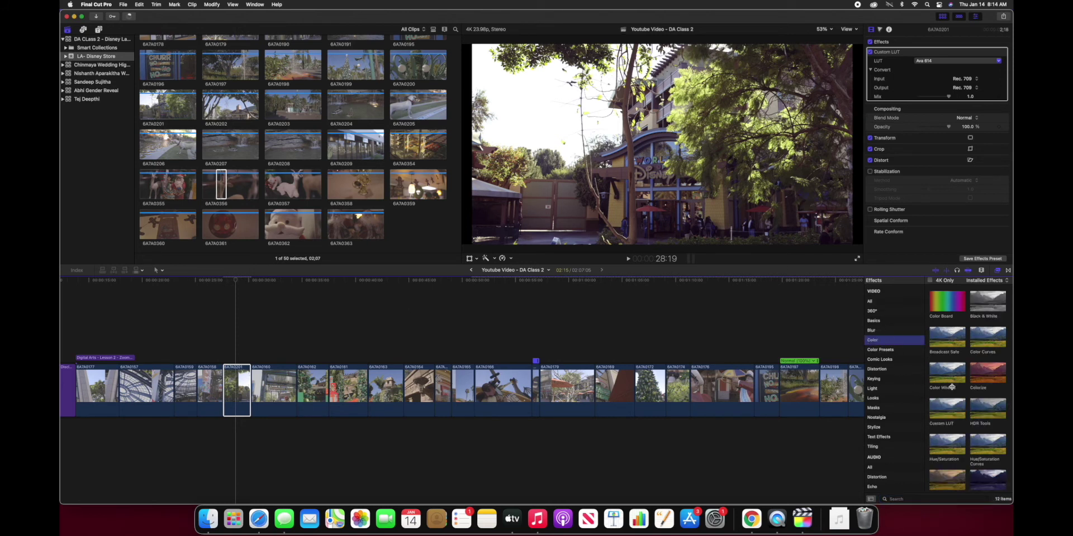
pyautogui.scroll(-2, 952, 380)
pyautogui.scroll(2, 953, 399)
pyautogui.click(937, 414)
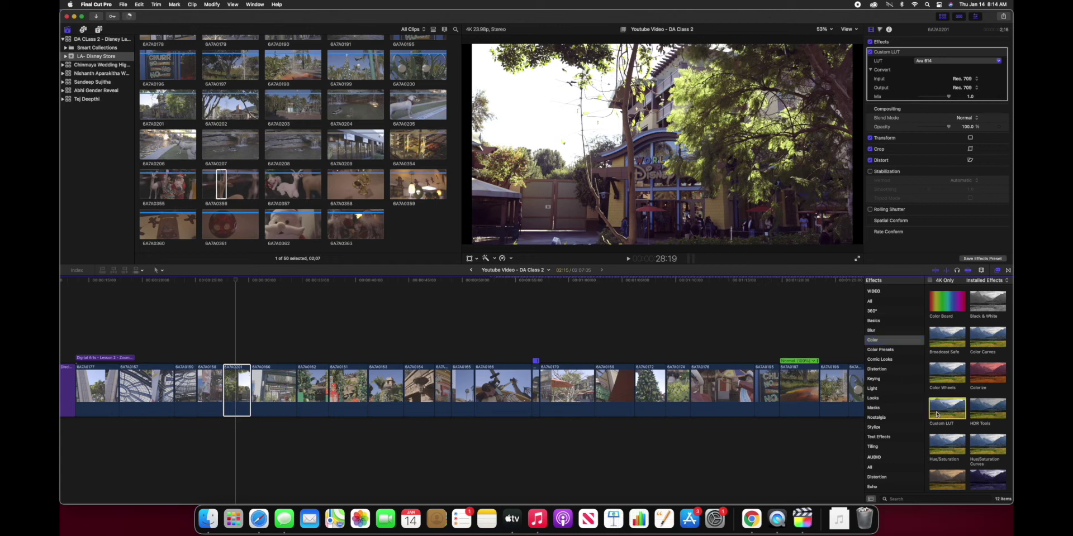
pyautogui.moveTo(937, 414); pyautogui.dragTo(237, 403)
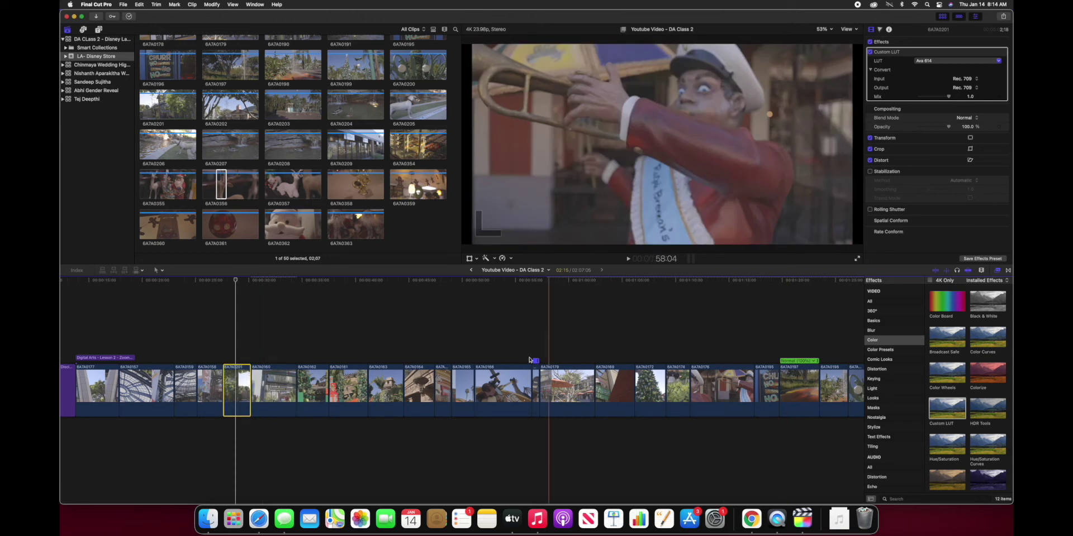
# Drag Custom LUT onto clips 6A7A0162, 6A7A0166, 6A7A0161, 6A7A0163, 6A7A0164 and a later clip.
pyautogui.moveTo(237, 280); pyautogui.dragTo(277, 292)
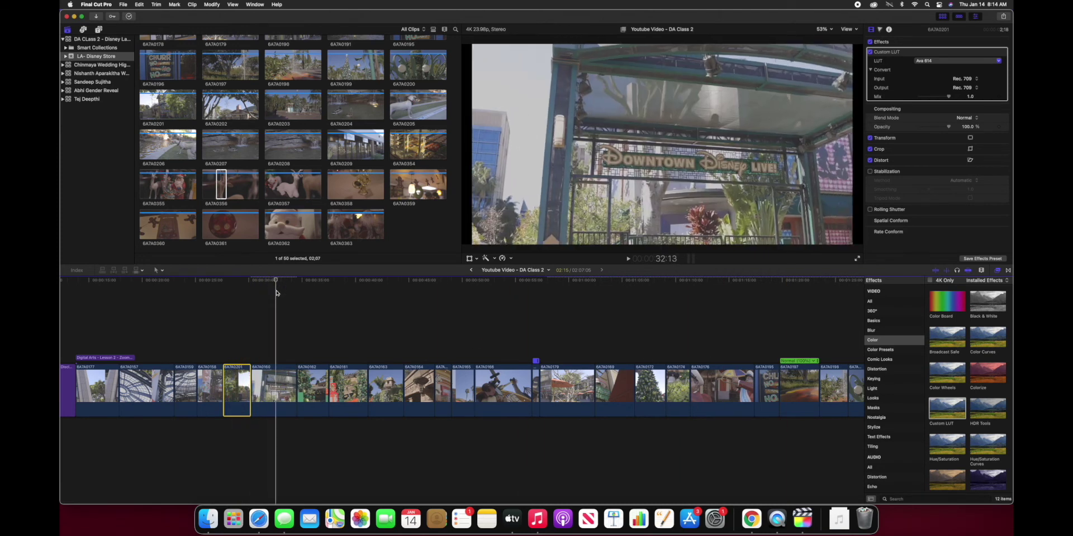
pyautogui.moveTo(959, 416); pyautogui.dragTo(322, 398)
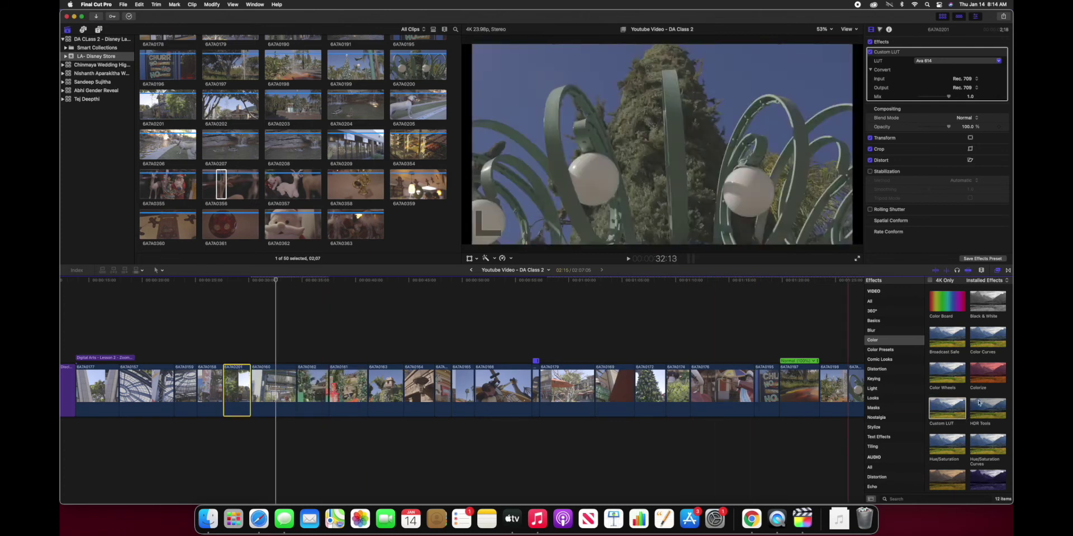
pyautogui.moveTo(949, 411); pyautogui.dragTo(310, 394)
pyautogui.moveTo(933, 412); pyautogui.dragTo(313, 394)
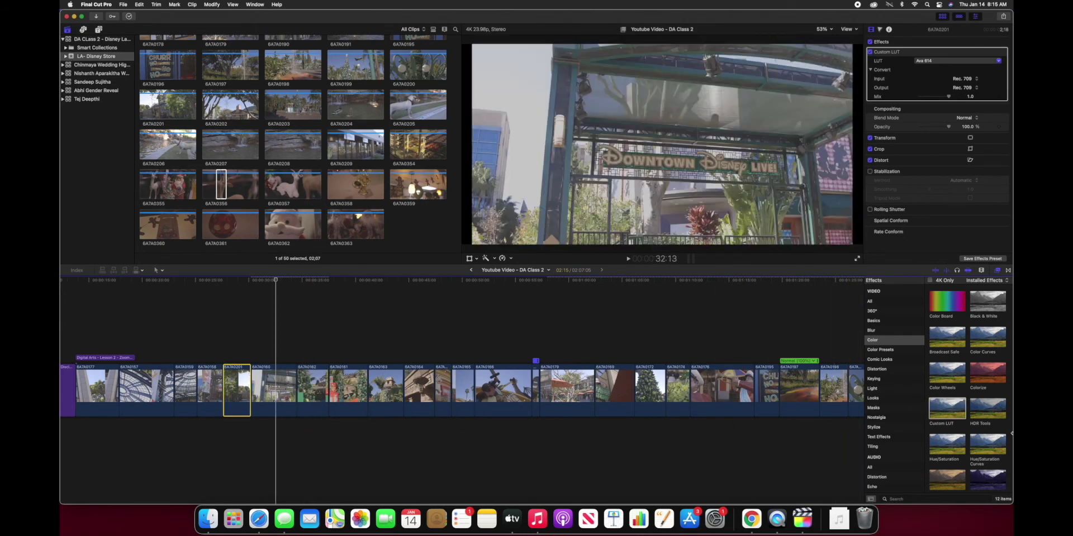
pyautogui.moveTo(957, 415); pyautogui.dragTo(362, 410)
pyautogui.moveTo(953, 413); pyautogui.dragTo(357, 399)
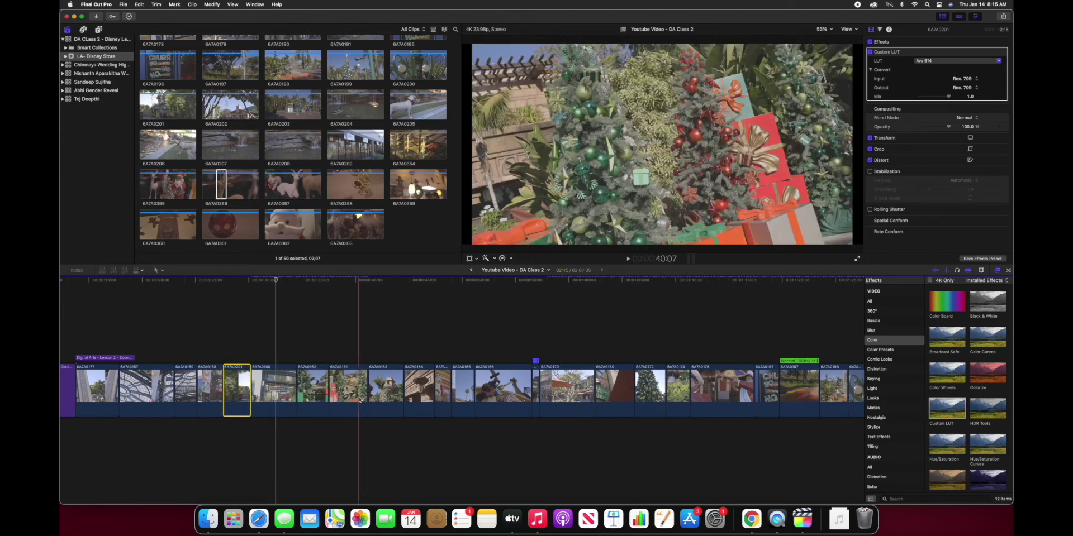
pyautogui.moveTo(947, 408); pyautogui.dragTo(398, 398)
pyautogui.moveTo(957, 413); pyautogui.dragTo(385, 406)
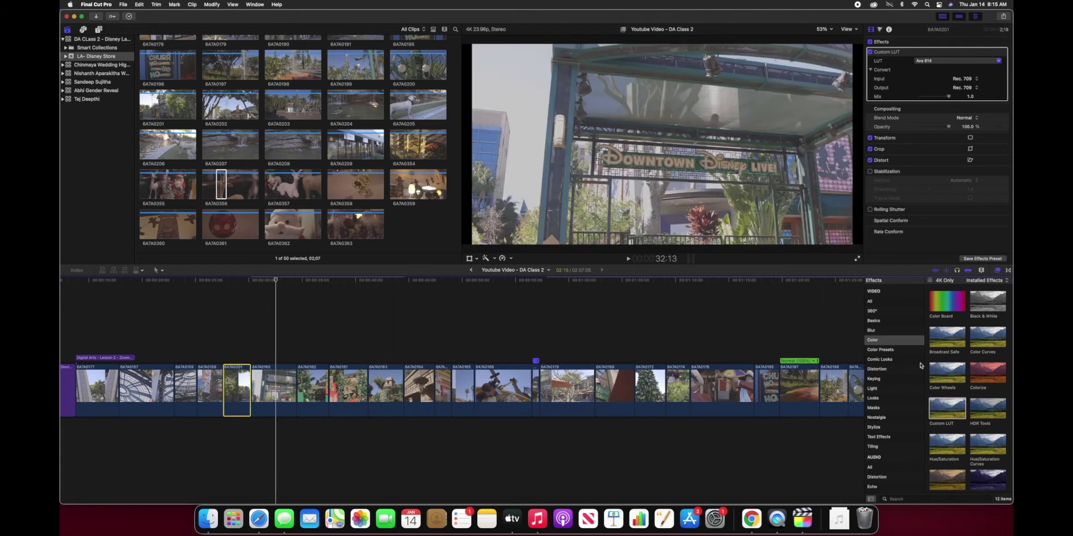
pyautogui.moveTo(958, 416); pyautogui.dragTo(385, 407)
pyautogui.moveTo(950, 412); pyautogui.dragTo(417, 396)
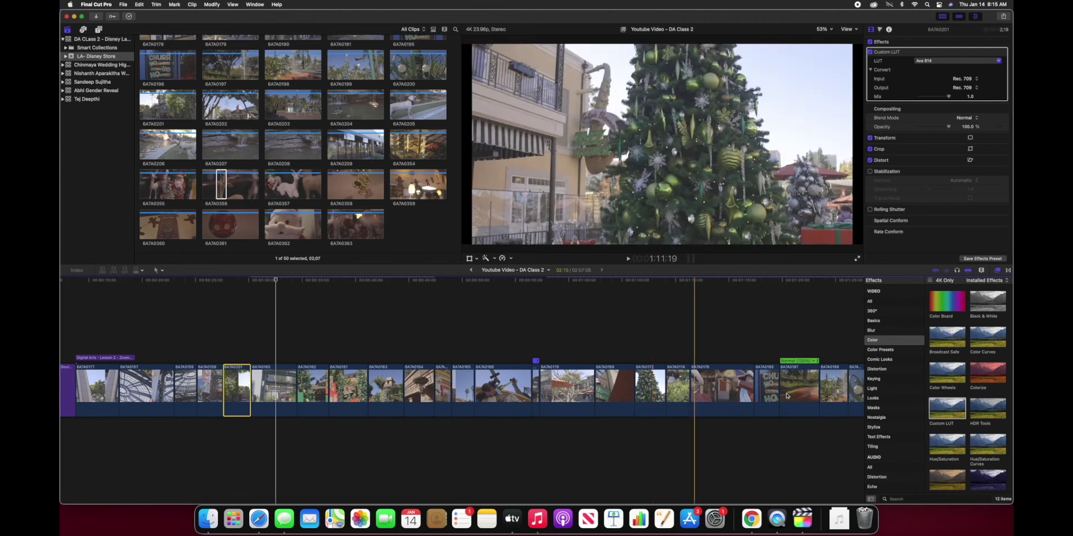
pyautogui.click(936, 415)
pyautogui.moveTo(936, 414); pyautogui.dragTo(441, 400)
pyautogui.click(269, 395)
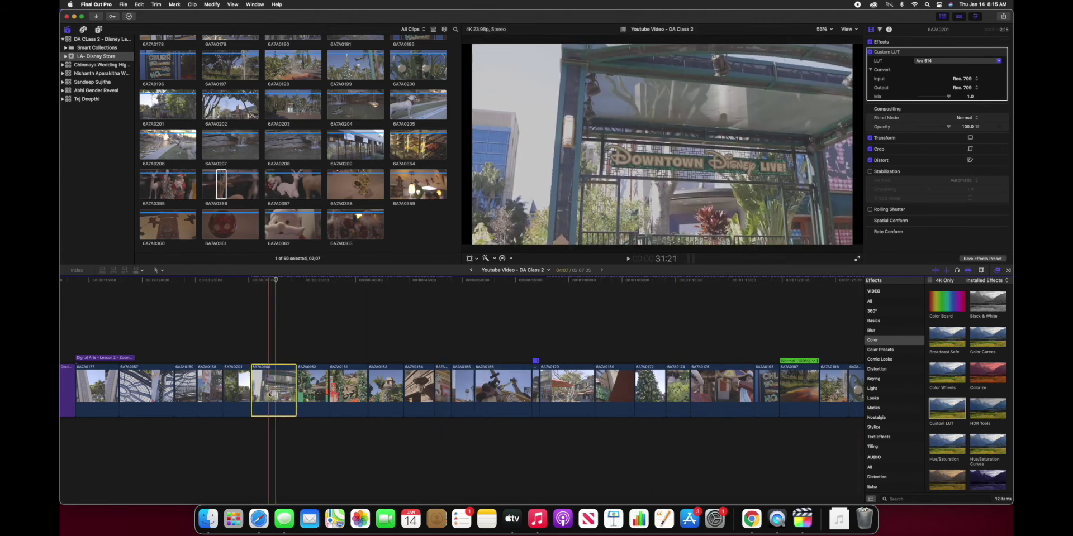
# Grade clips 6A7A0160, 6A7A0162 and 6A7A0161 with the Ava 614 LUT.
pyautogui.click(932, 61)
pyautogui.click(933, 88)
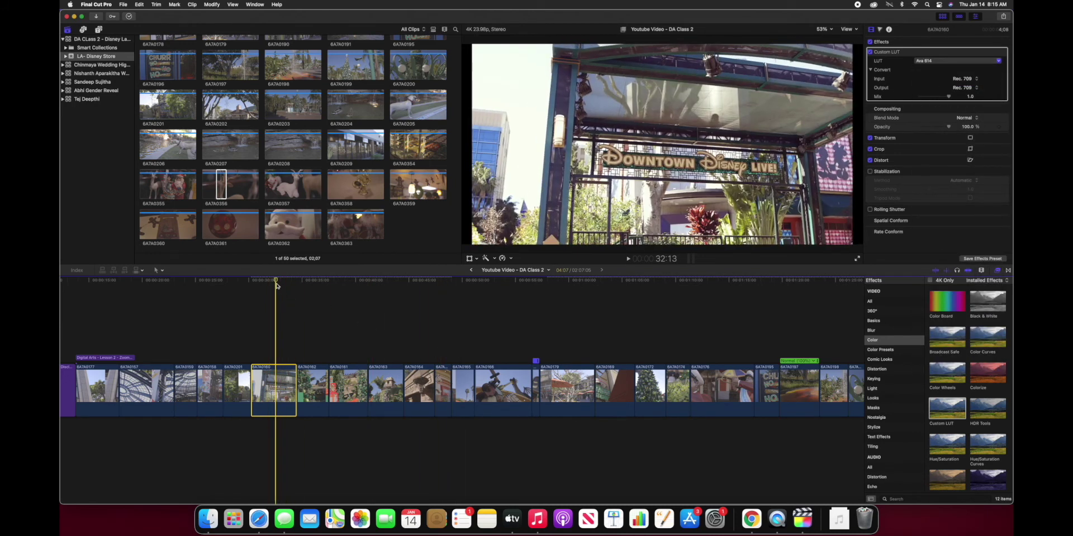
pyautogui.click(310, 281)
pyautogui.click(306, 377)
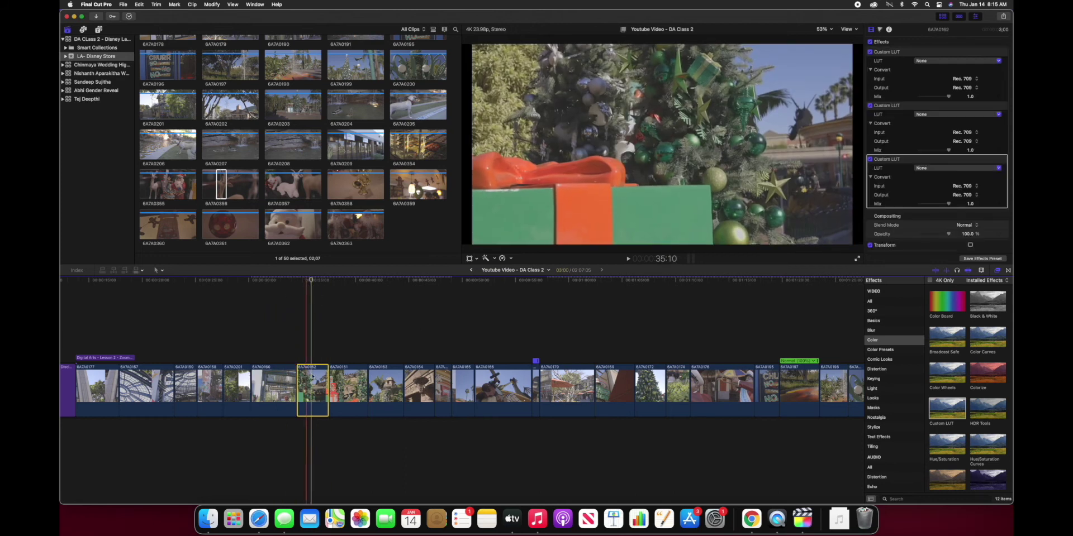
pyautogui.click(930, 61)
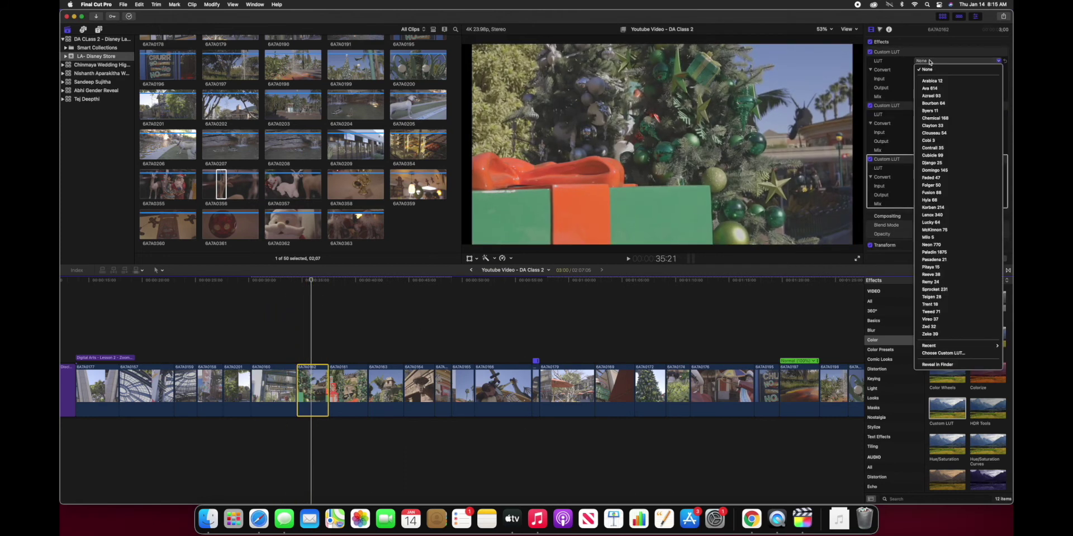
pyautogui.click(931, 89)
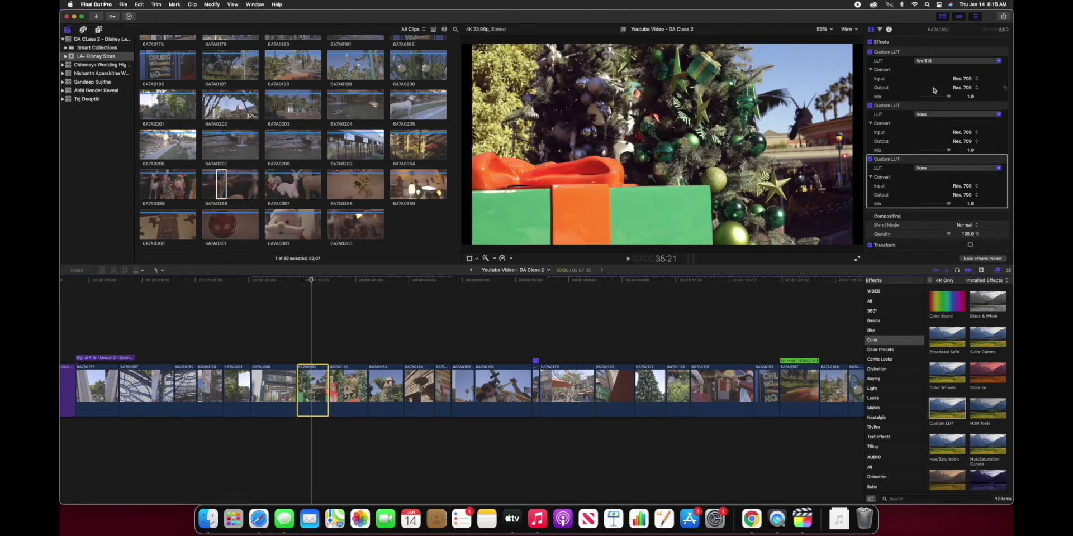
pyautogui.moveTo(308, 282); pyautogui.dragTo(352, 286)
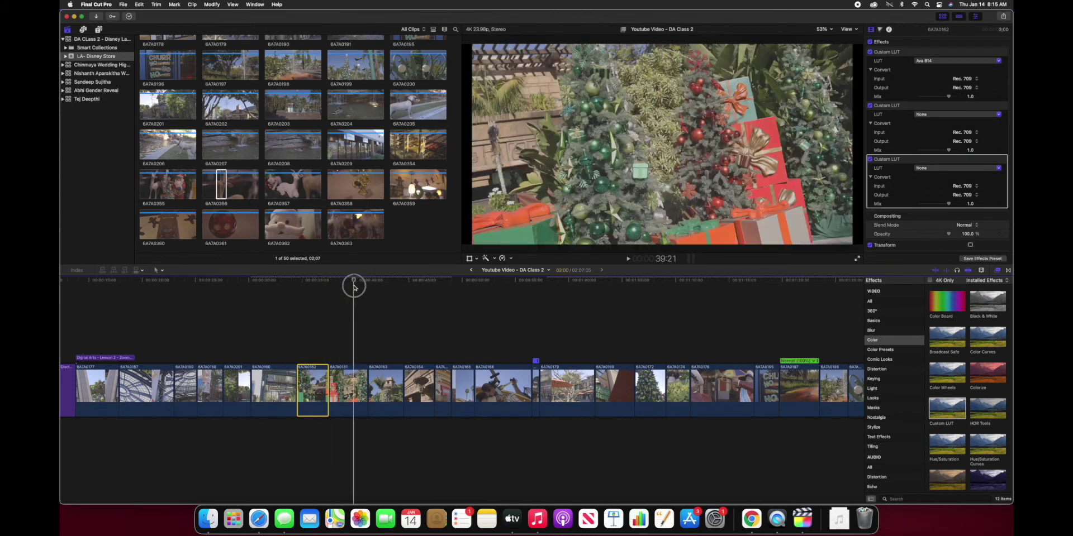
pyautogui.click(938, 61)
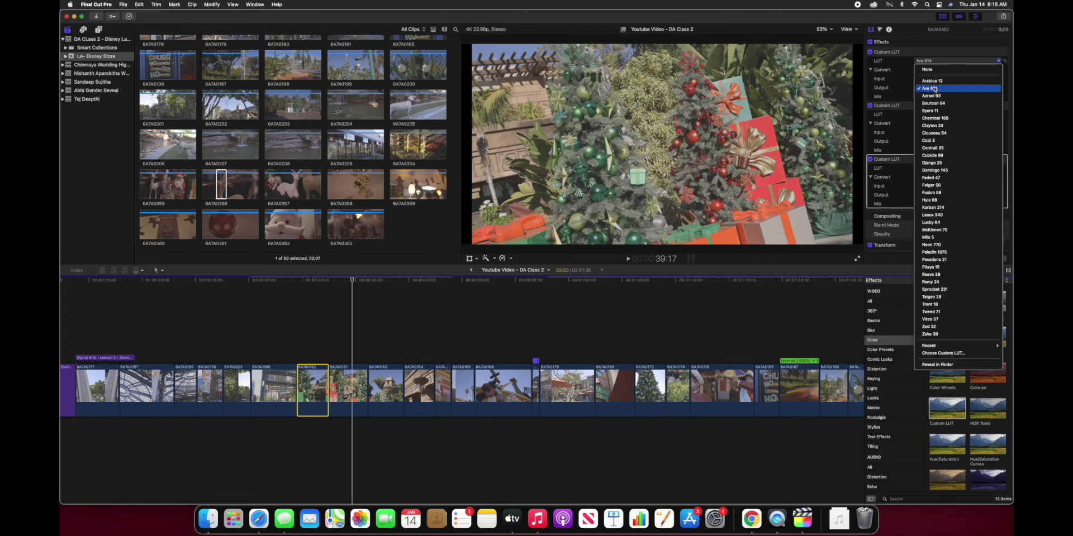
pyautogui.click(934, 89)
pyautogui.click(343, 396)
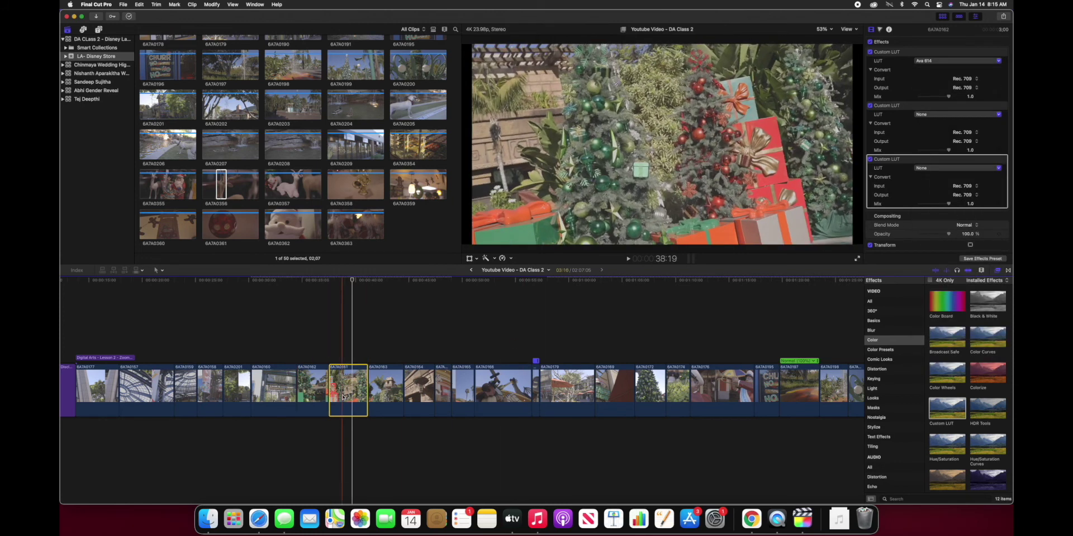
pyautogui.click(952, 61)
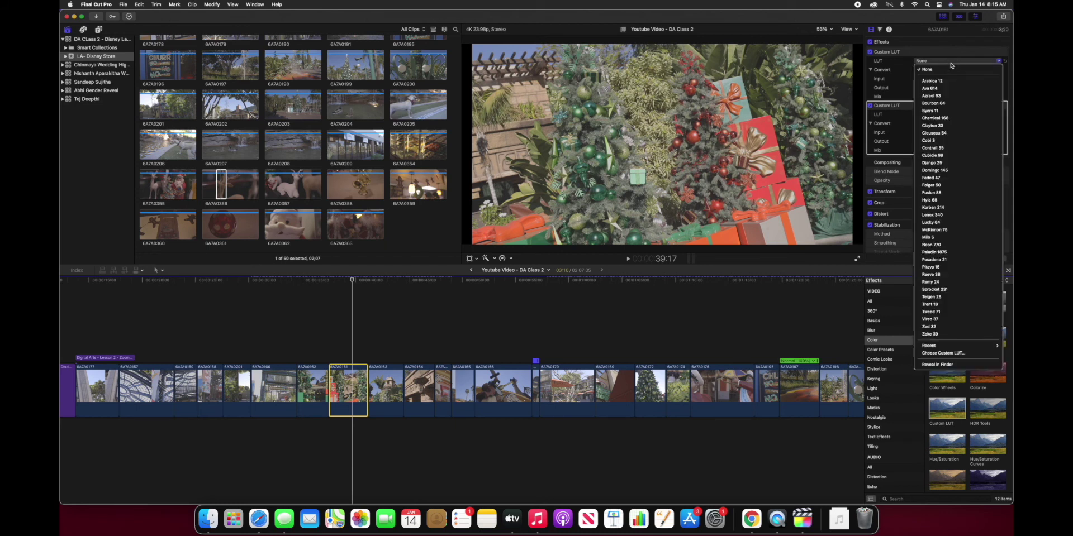
pyautogui.click(933, 89)
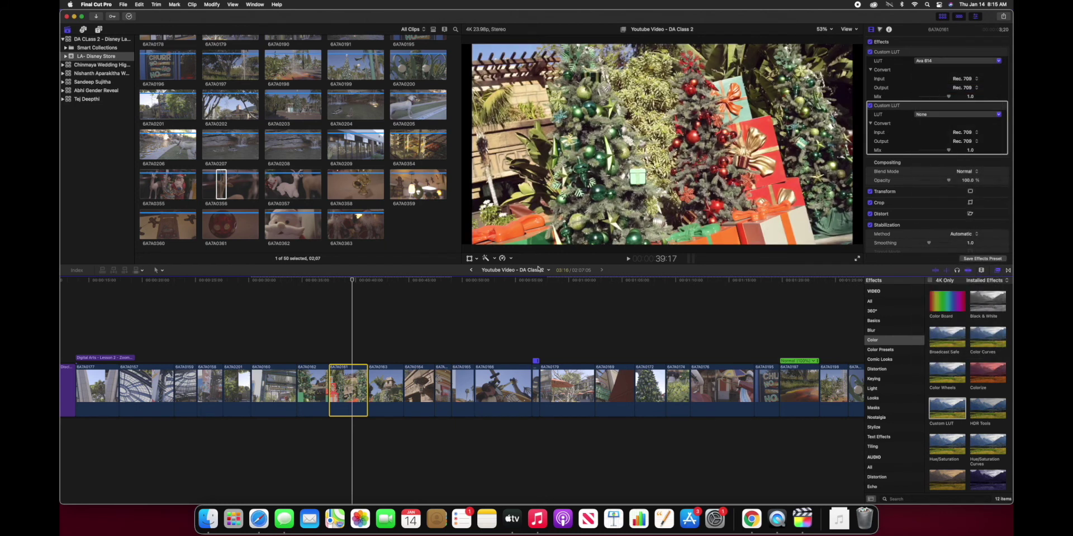
# Disable the extra Custom LUTs on 6A7A0163, and grade 6A7A0163 and 6A7A0164 with Ava 614.
pyautogui.moveTo(352, 282); pyautogui.dragTo(384, 289)
pyautogui.click(389, 389)
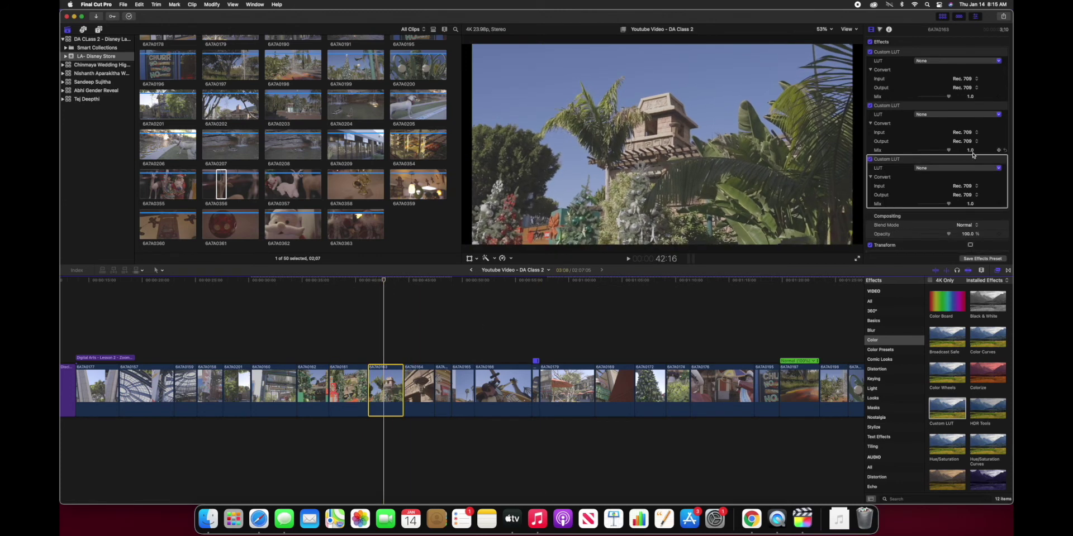
pyautogui.click(870, 159)
pyautogui.click(870, 106)
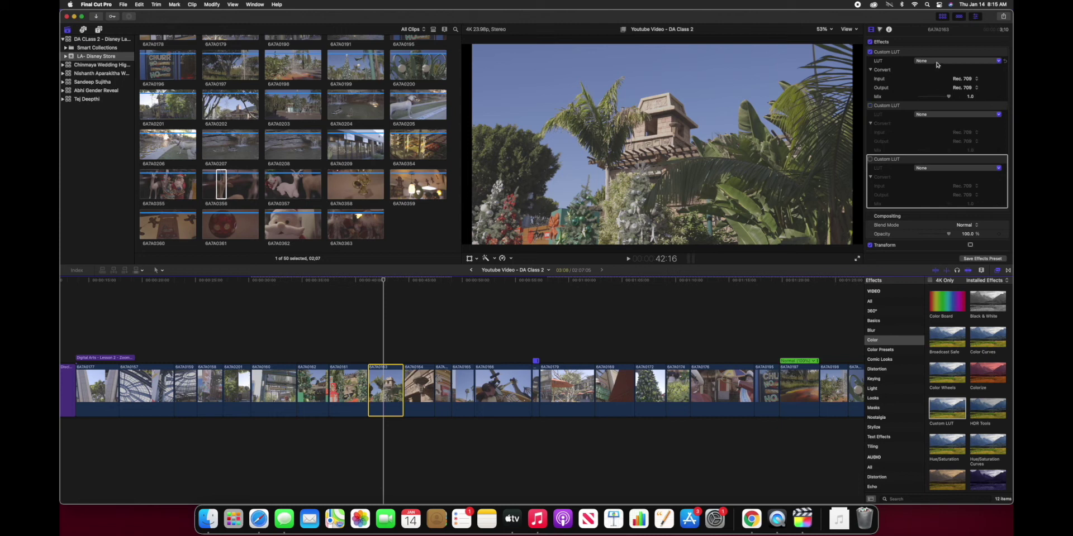
pyautogui.click(937, 61)
pyautogui.click(935, 88)
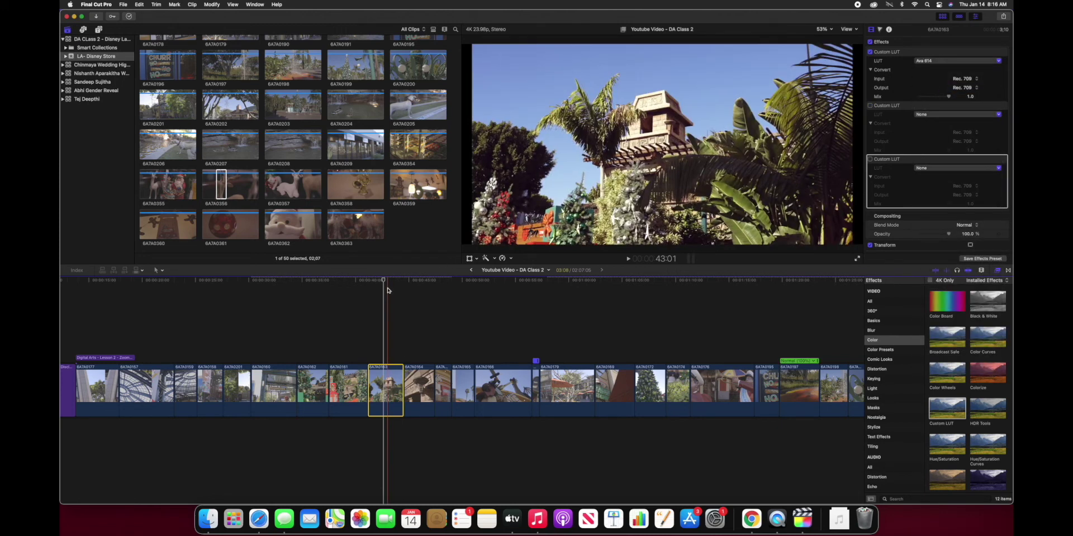
pyautogui.click(412, 287)
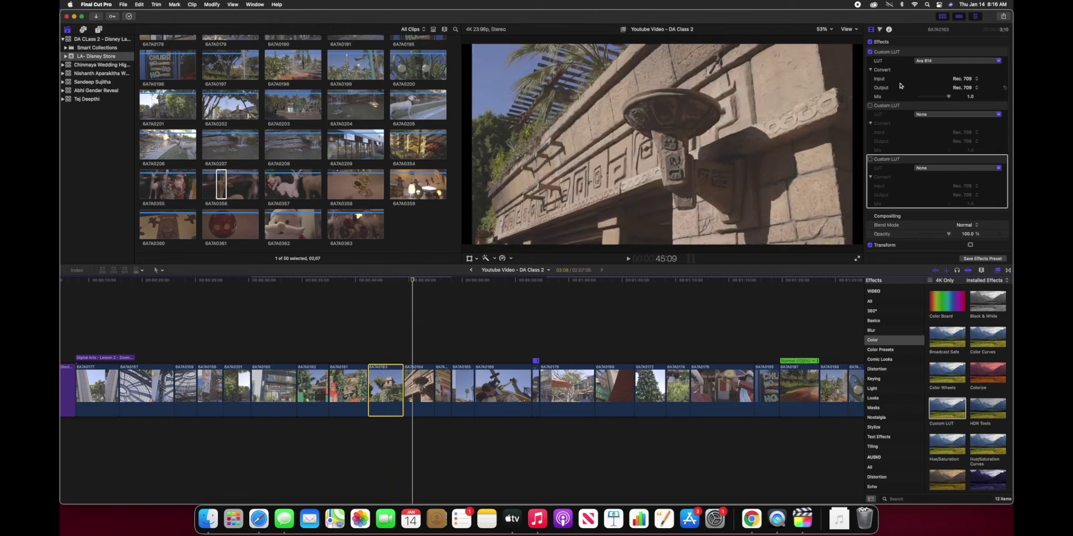
pyautogui.click(921, 62)
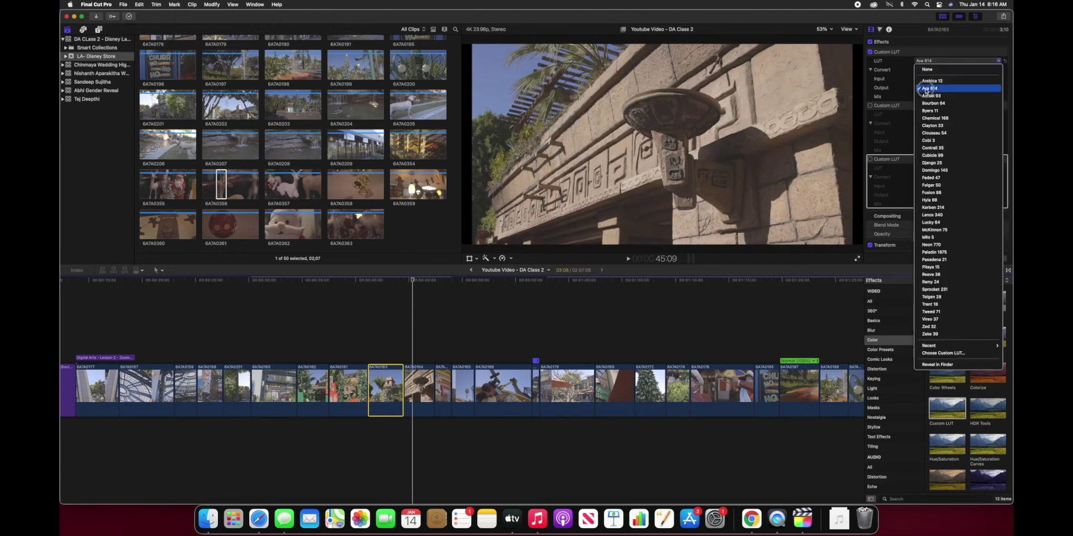
pyautogui.click(925, 90)
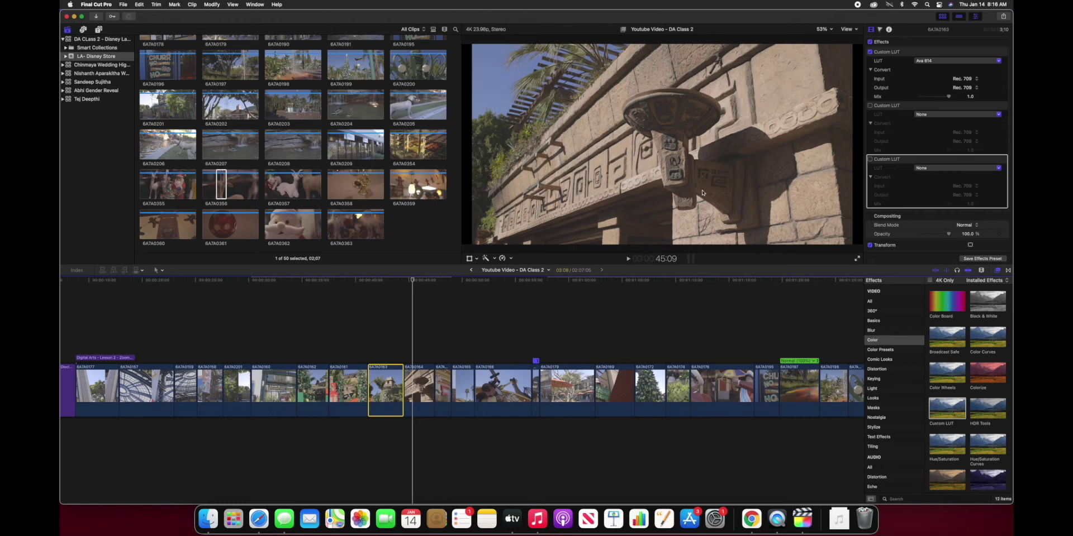
pyautogui.click(421, 398)
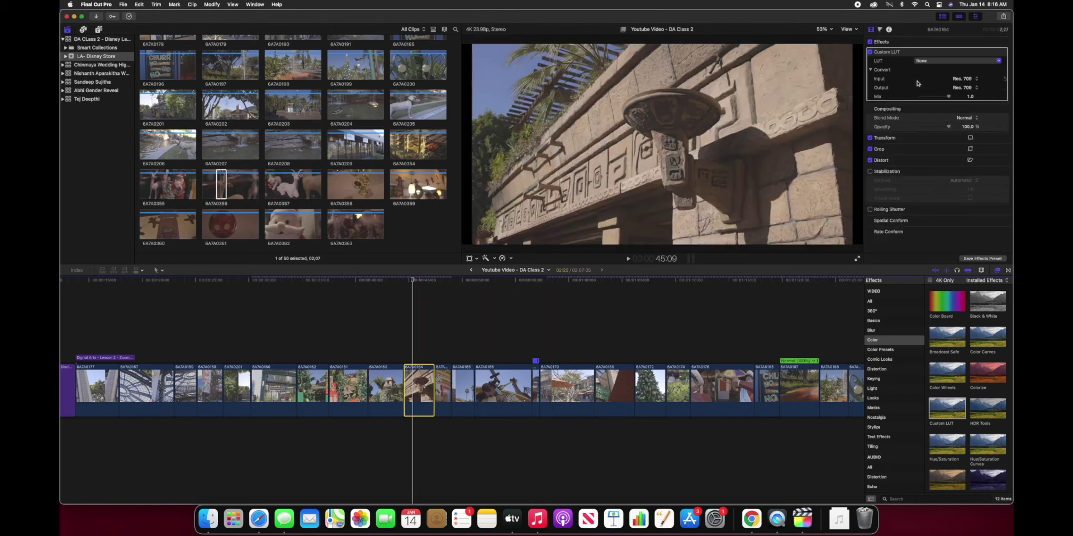
pyautogui.click(946, 60)
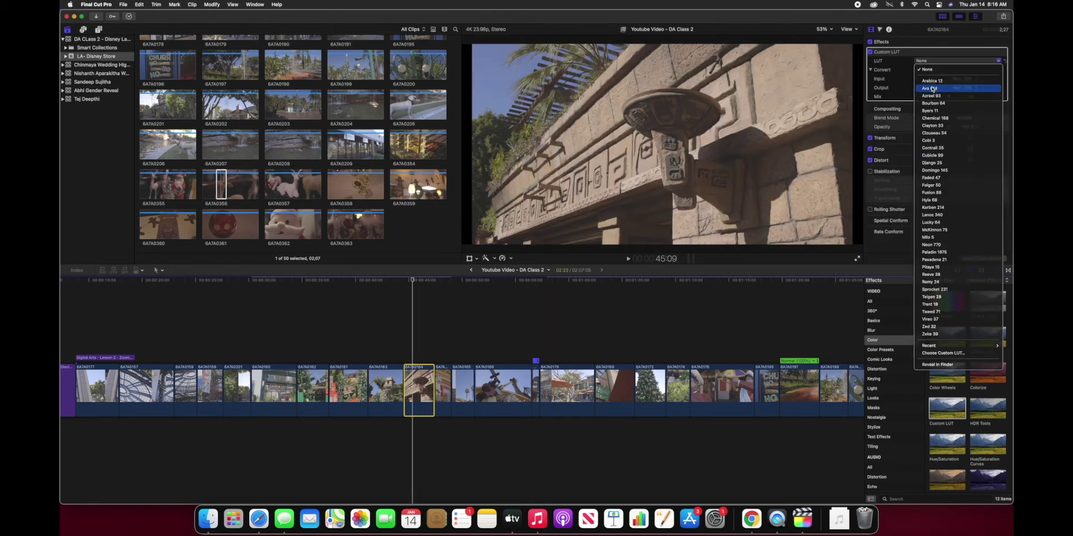
pyautogui.click(932, 89)
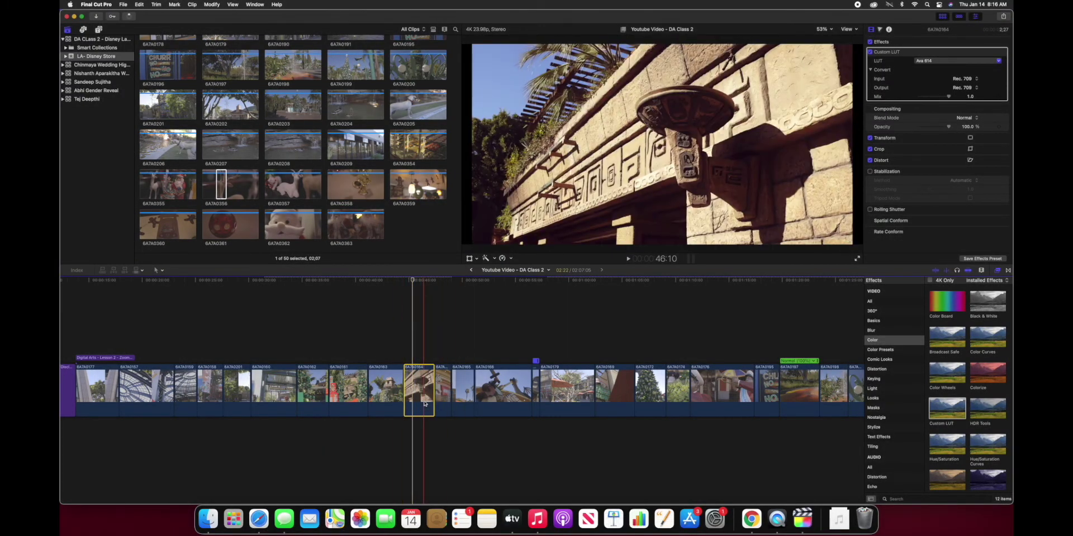
pyautogui.press('super+z')
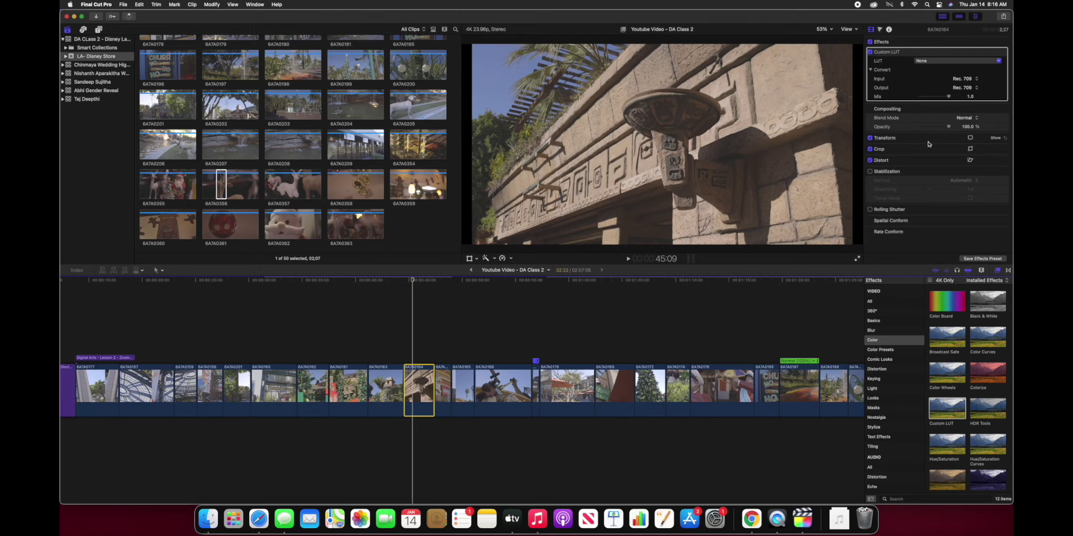
pyautogui.click(933, 64)
pyautogui.click(939, 89)
# Grade the Lego horse clip with the Ava 614 LUT.
pyautogui.click(445, 285)
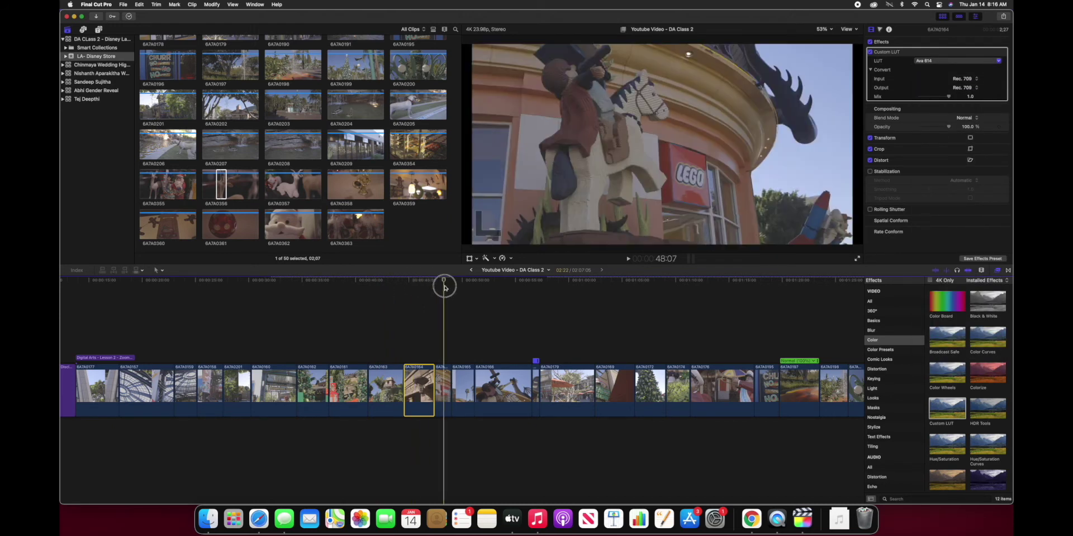
pyautogui.click(438, 402)
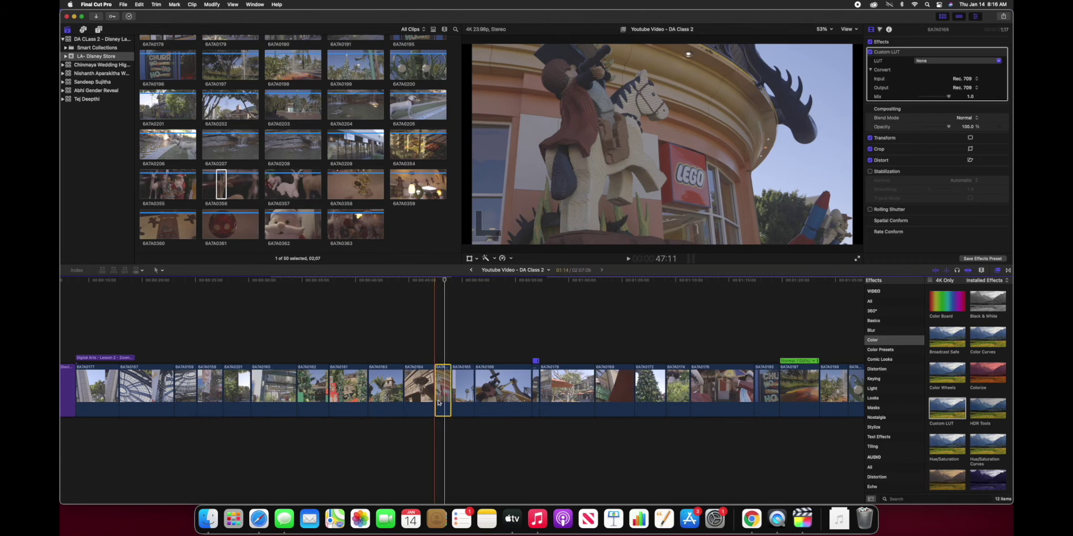
pyautogui.click(976, 61)
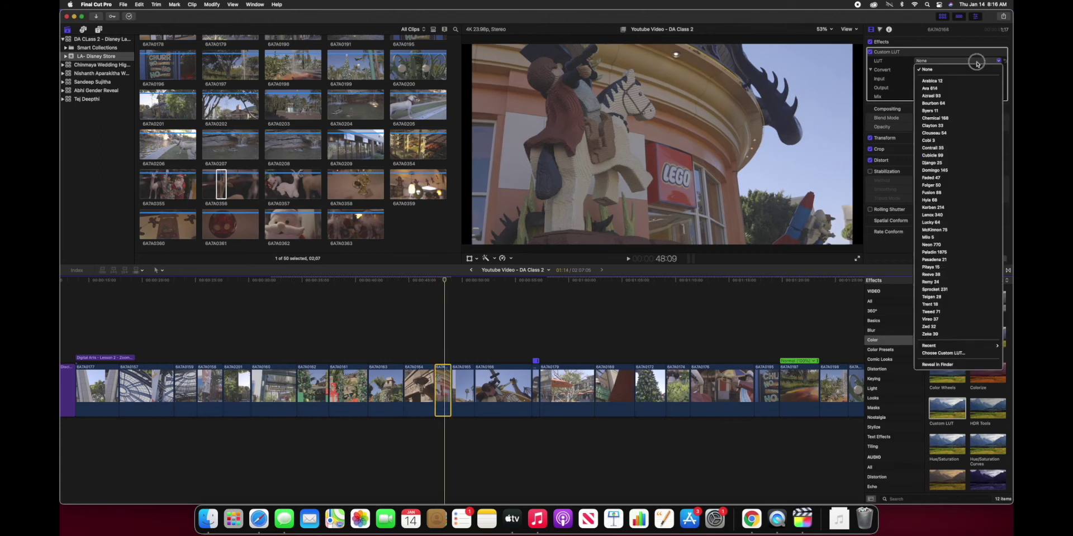
pyautogui.click(937, 88)
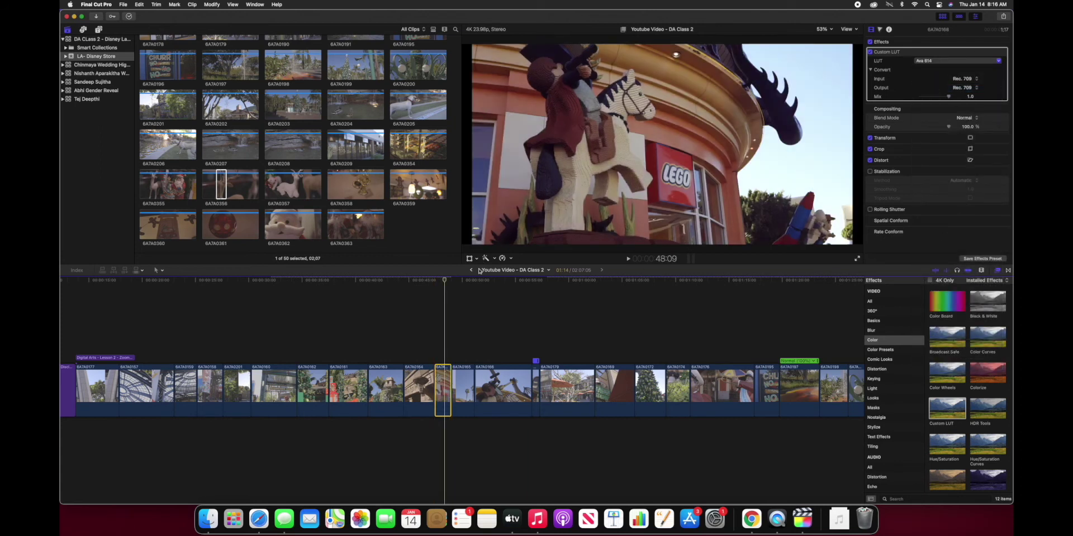
pyautogui.click(460, 282)
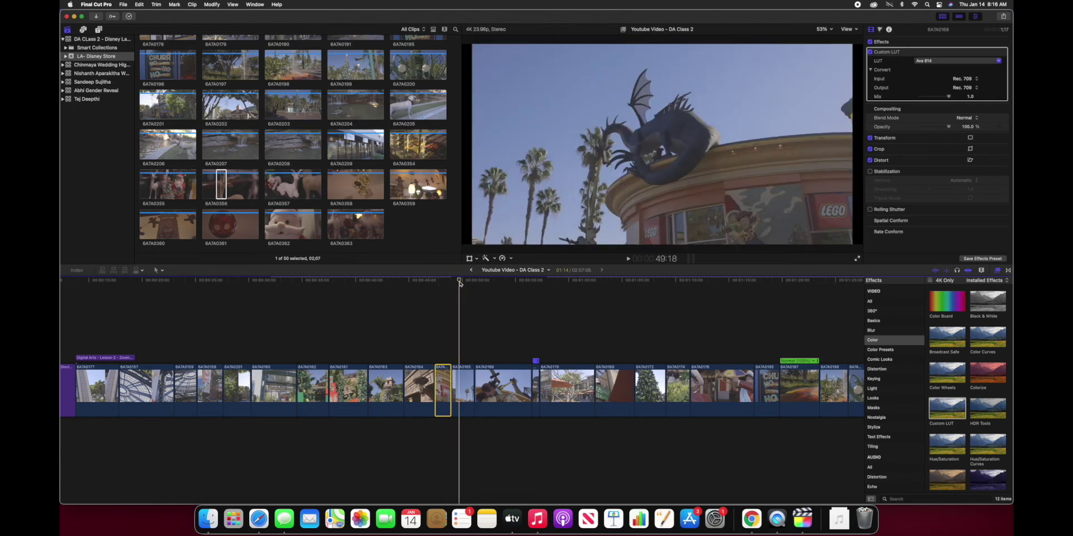
pyautogui.click(463, 387)
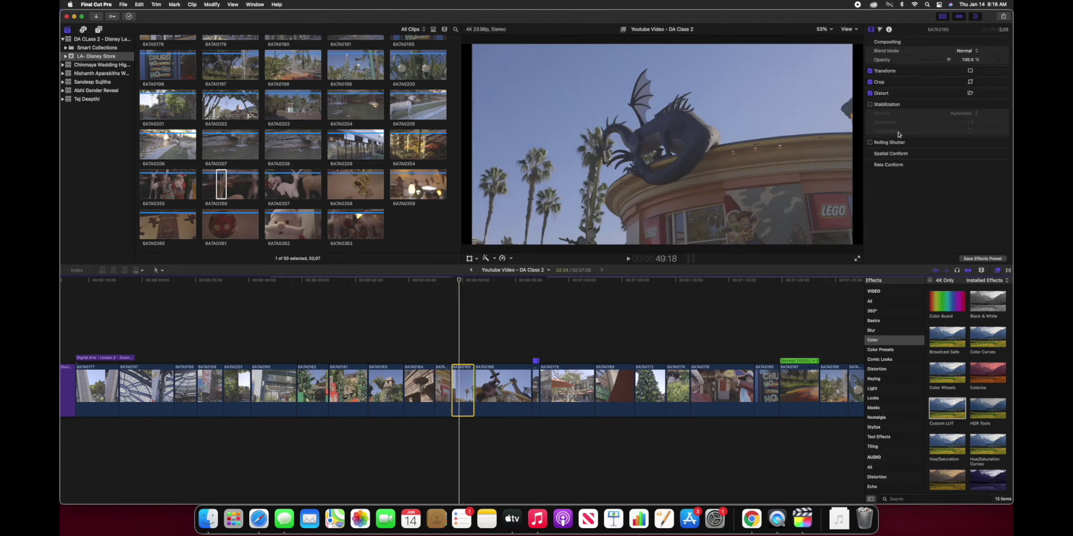
# Drop the Custom LUT effect from the Color category onto clip 6A7A0165, leaving its LUT on None.
pyautogui.moveTo(939, 412); pyautogui.dragTo(455, 399)
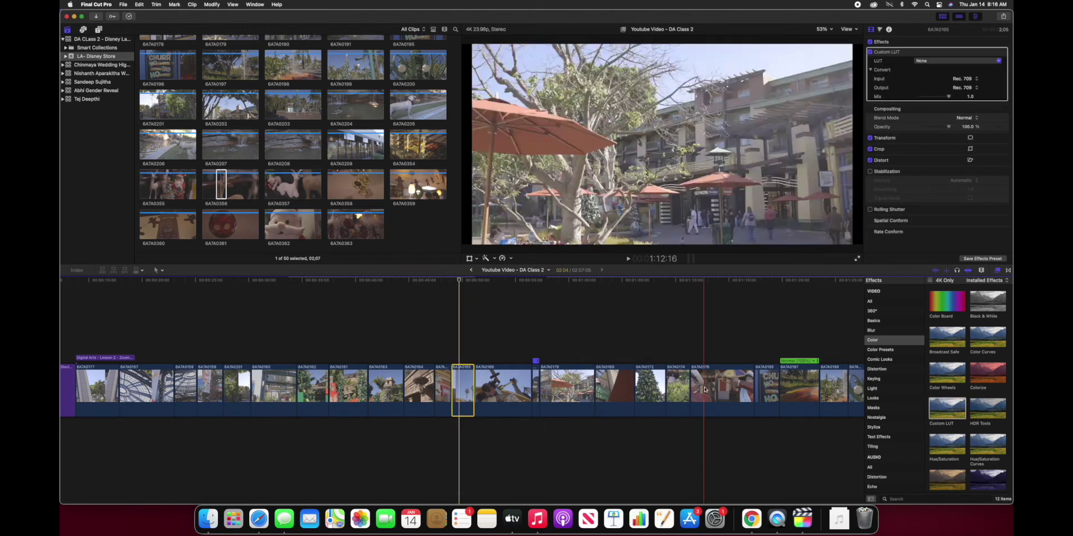
pyautogui.moveTo(942, 412); pyautogui.dragTo(720, 406)
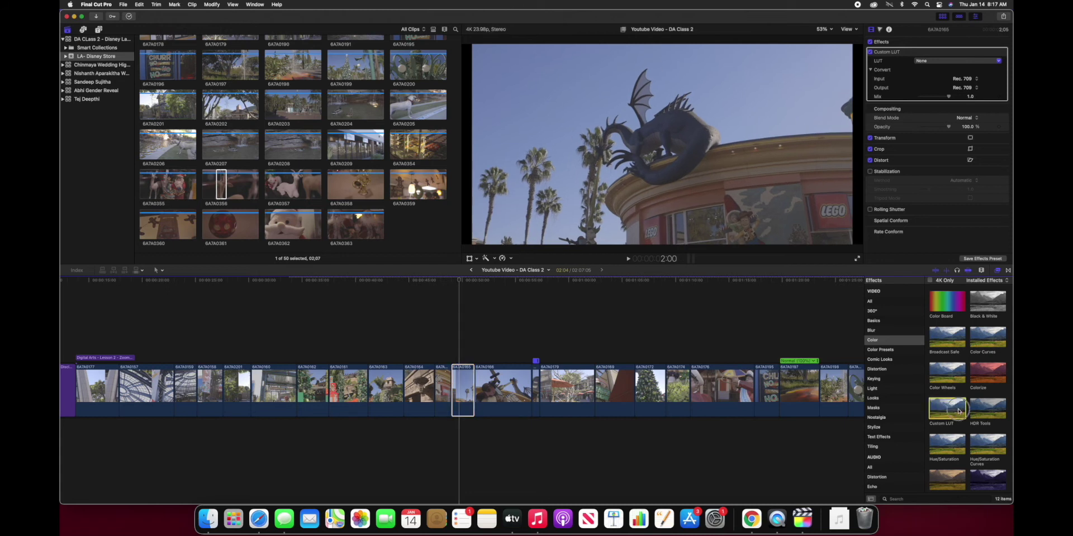
pyautogui.moveTo(958, 409); pyautogui.dragTo(773, 394)
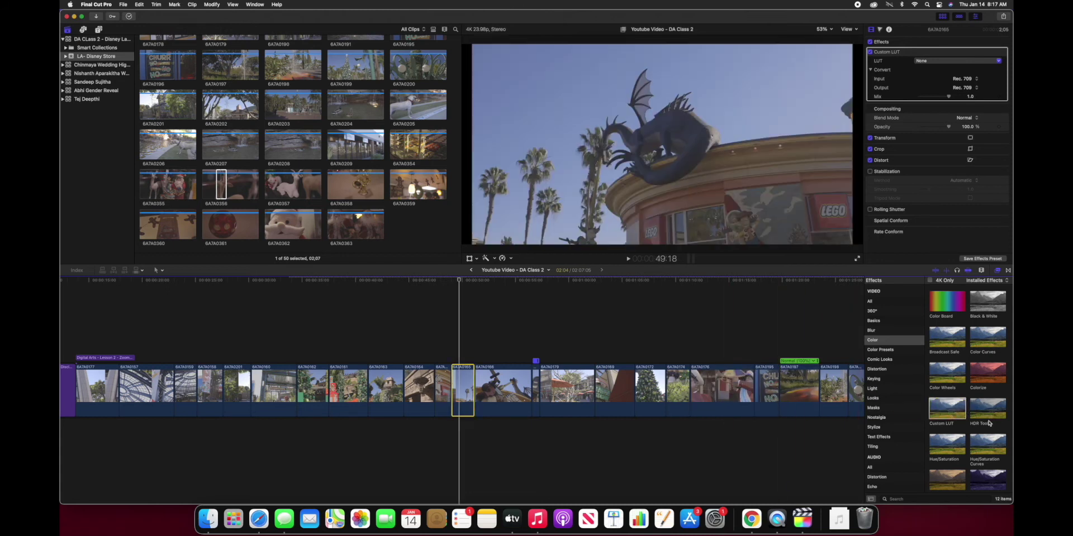
pyautogui.click(961, 414)
pyautogui.moveTo(961, 414); pyautogui.dragTo(832, 393)
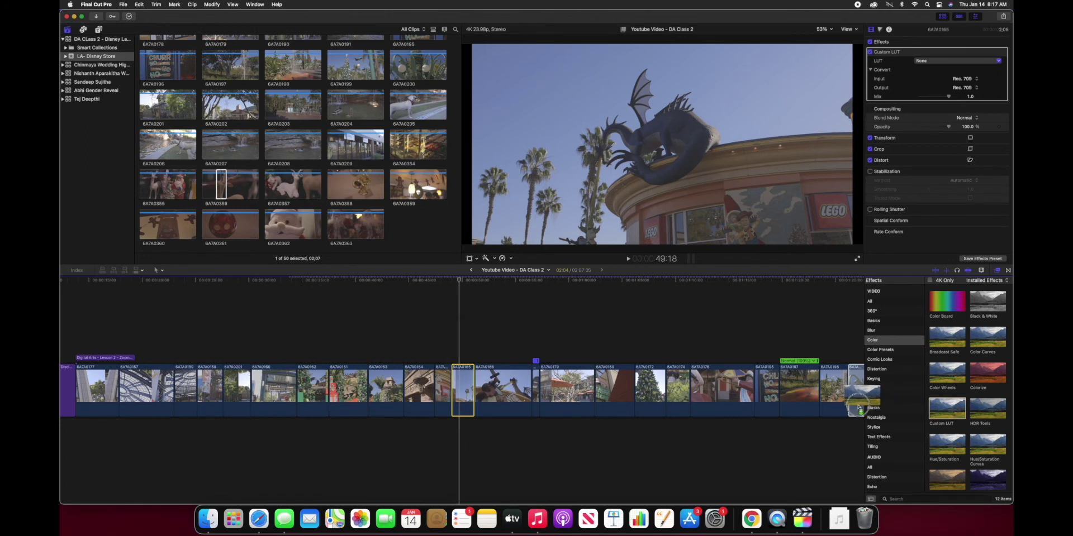
pyautogui.hscroll(10, 843, 397)
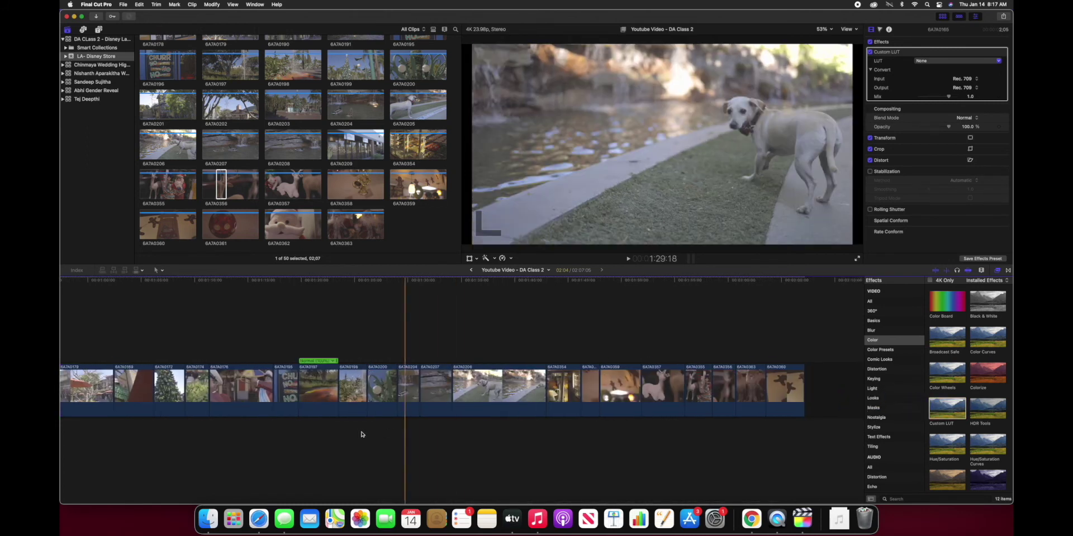
pyautogui.hscroll(-5, 330, 434)
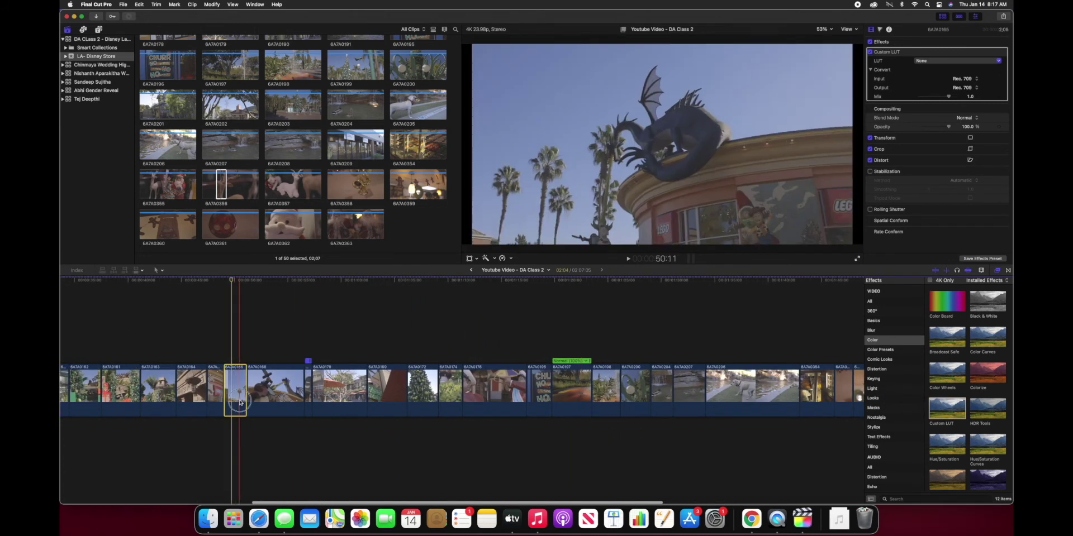
# Grade the dragon clip and clip 6A7A0166 with the Ava 614 LUT.
pyautogui.click(947, 61)
pyautogui.click(930, 89)
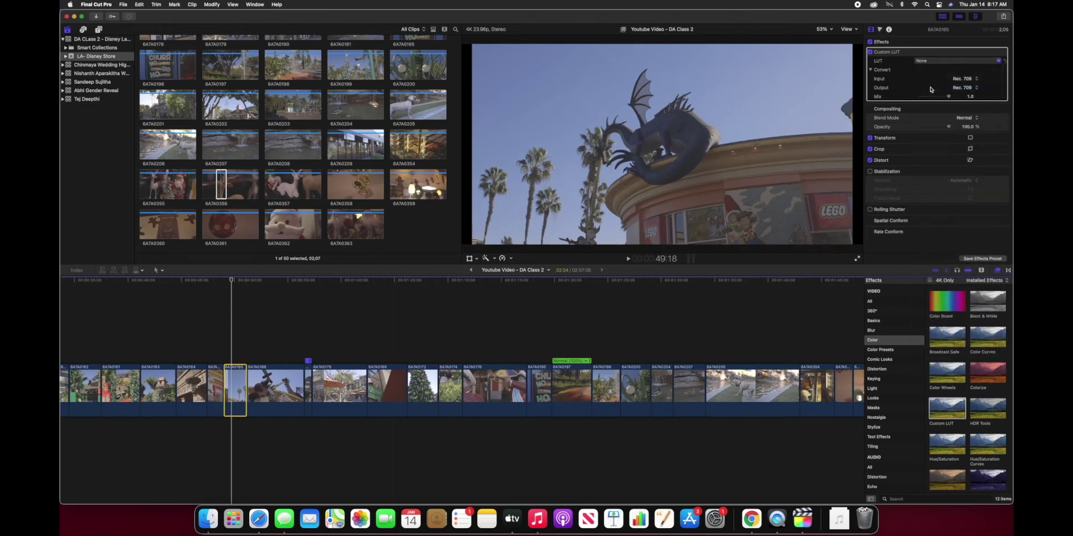
pyautogui.click(232, 285)
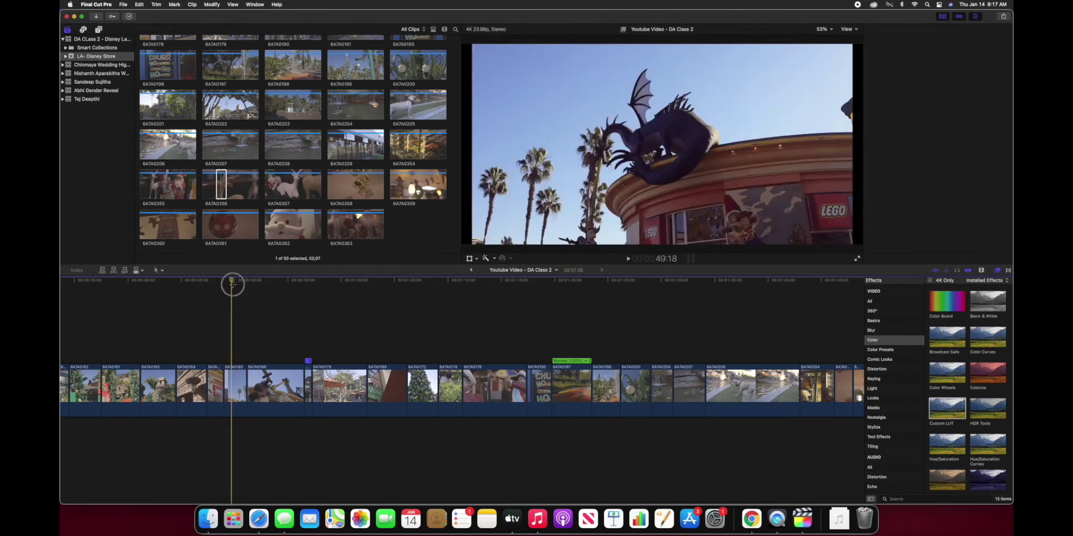
pyautogui.click(264, 284)
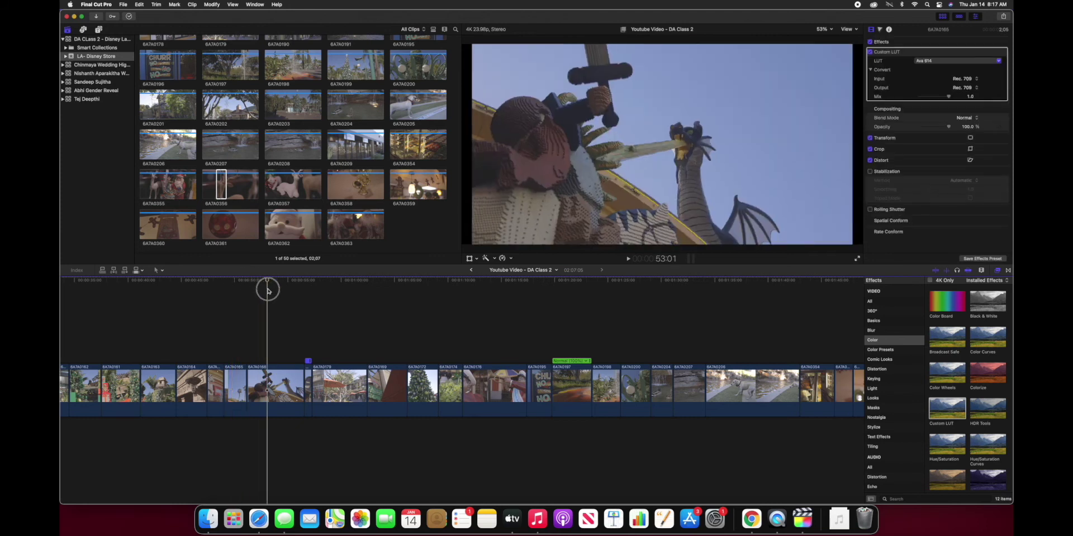
pyautogui.click(280, 388)
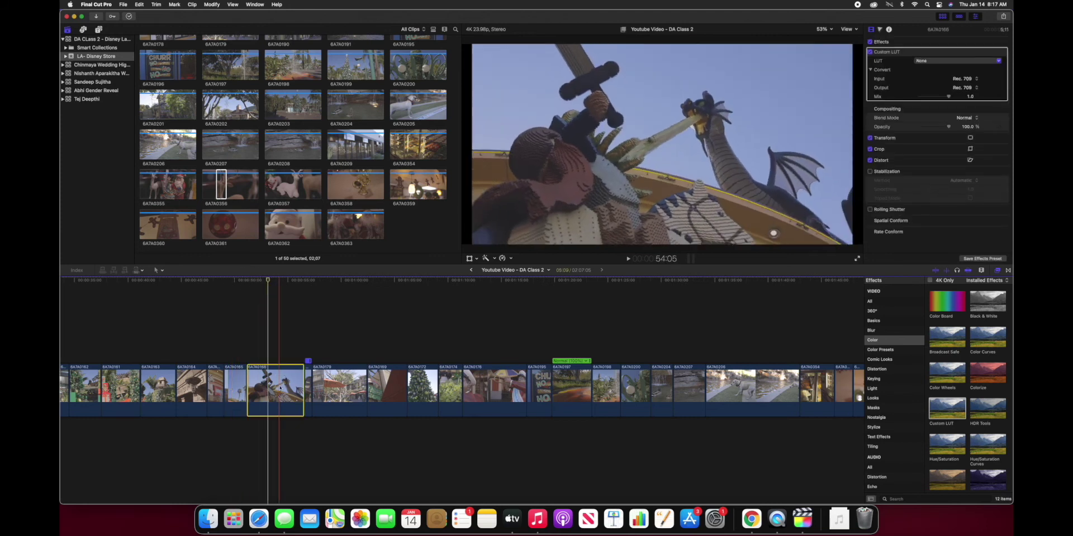
pyautogui.click(922, 61)
pyautogui.click(926, 89)
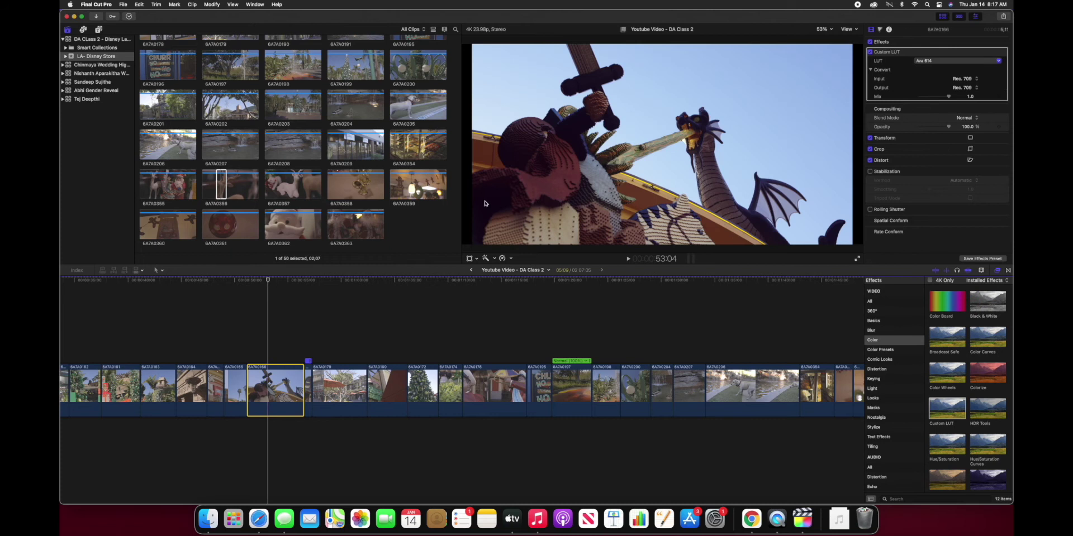
pyautogui.click(269, 291)
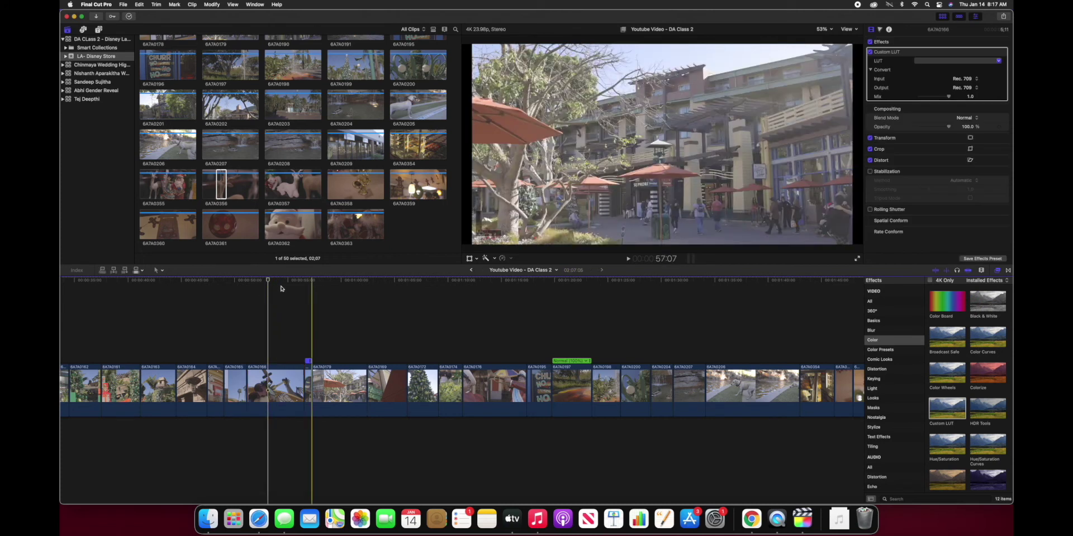
# Grade the short Jazz Kitchen sign clip and courtyard clip 6A7A0179 with Ava 614, moving the courtyard clip earlier.
pyautogui.moveTo(268, 281); pyautogui.dragTo(308, 288)
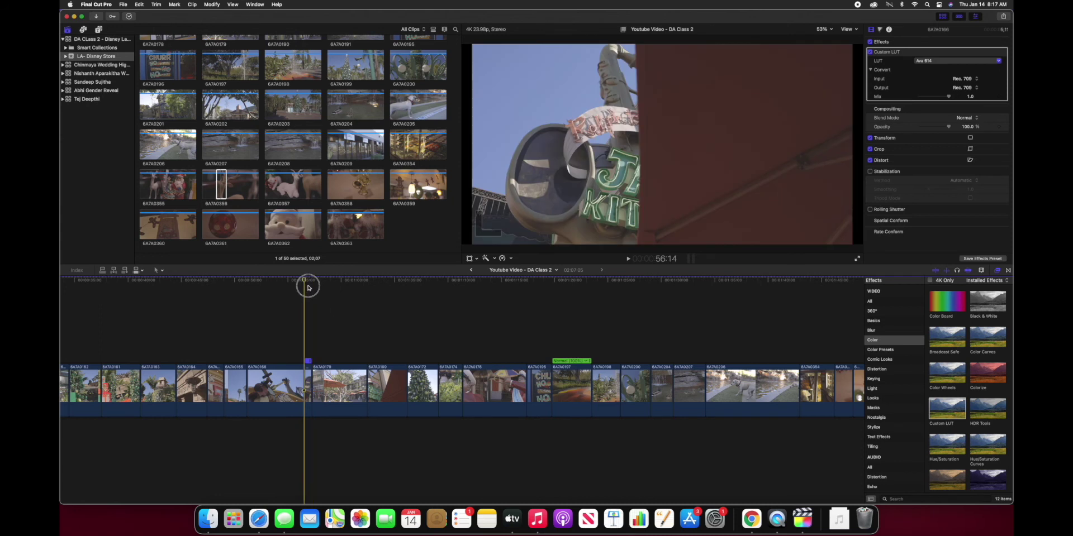
pyautogui.click(308, 393)
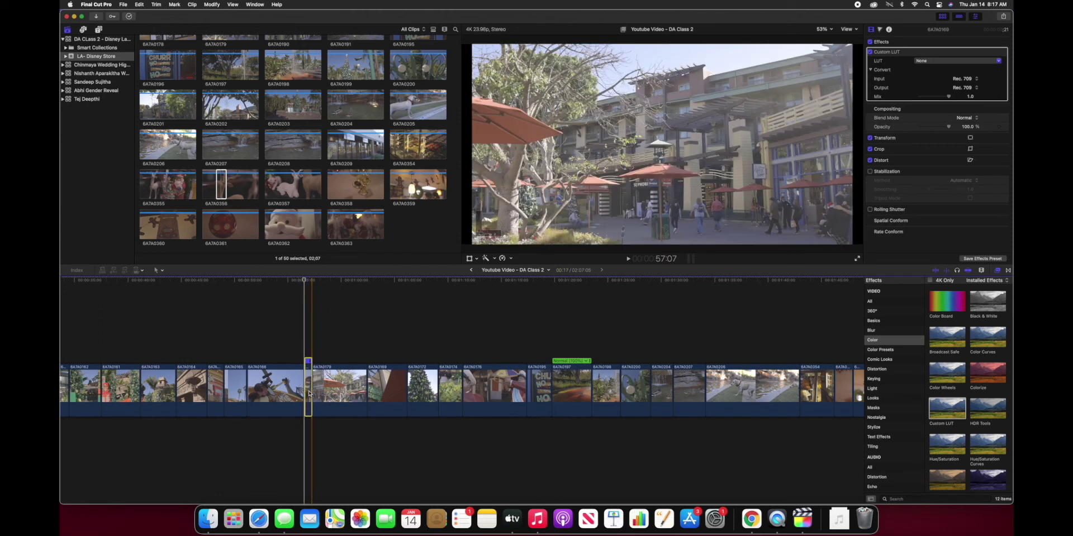
pyautogui.click(965, 60)
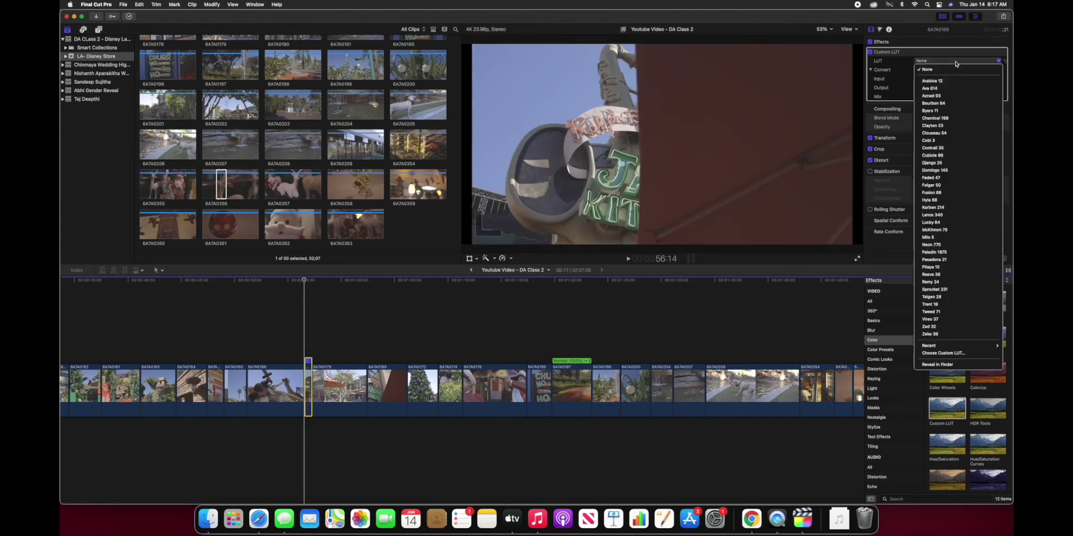
pyautogui.click(932, 86)
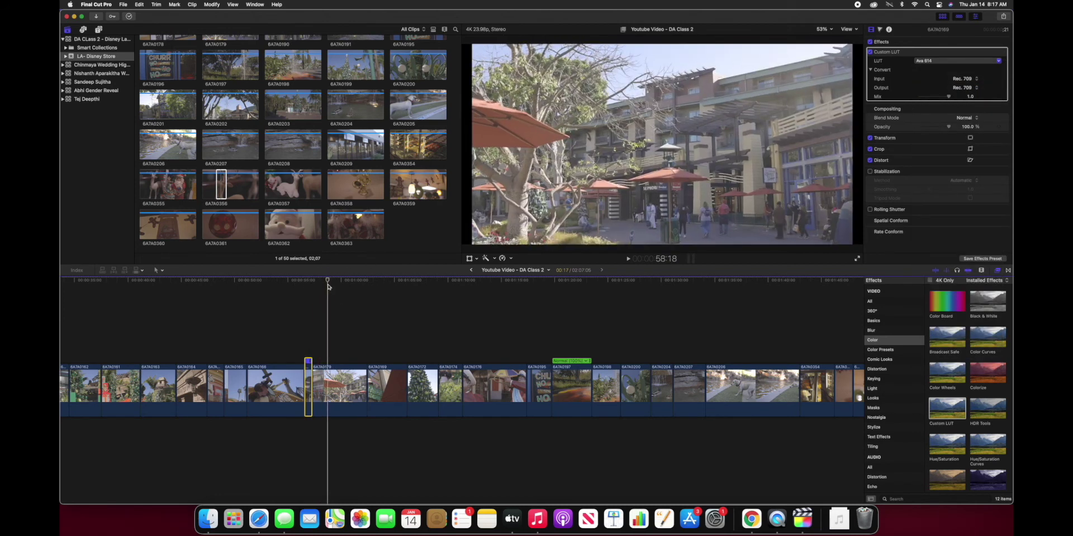
pyautogui.click(323, 386)
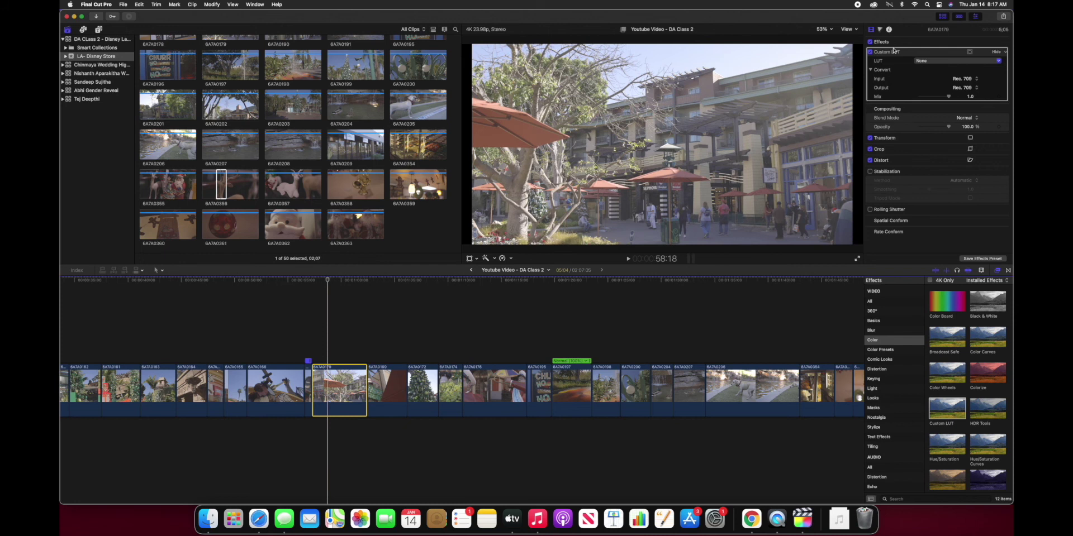
pyautogui.click(924, 61)
pyautogui.click(929, 89)
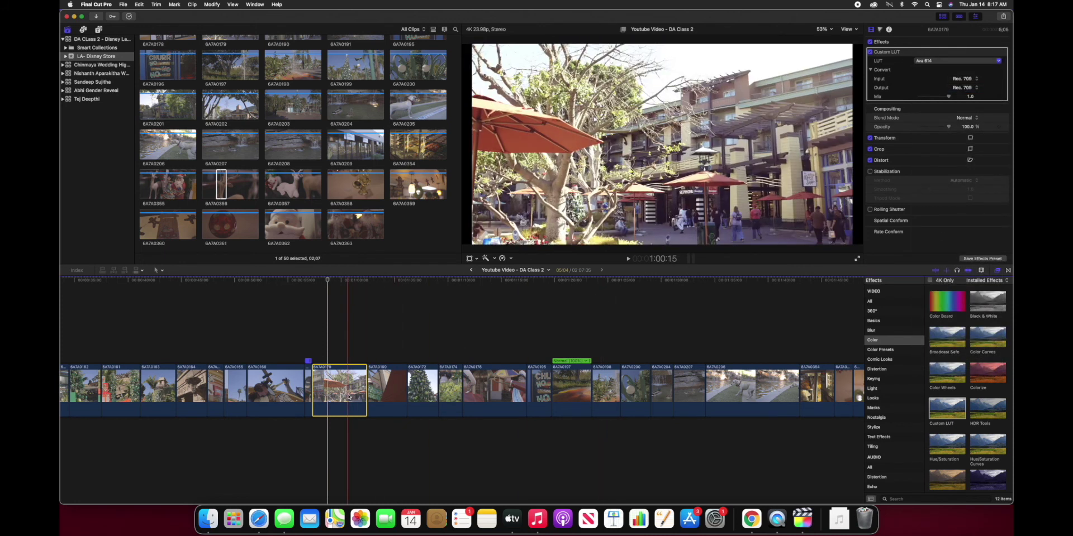
pyautogui.moveTo(350, 391); pyautogui.dragTo(313, 391)
# Apply Ava 614 to clips 6A7A0169, 6A7A0172 and 6A7A0174, disabling 6A7A0169's duplicate Custom LUT.
pyautogui.click(393, 402)
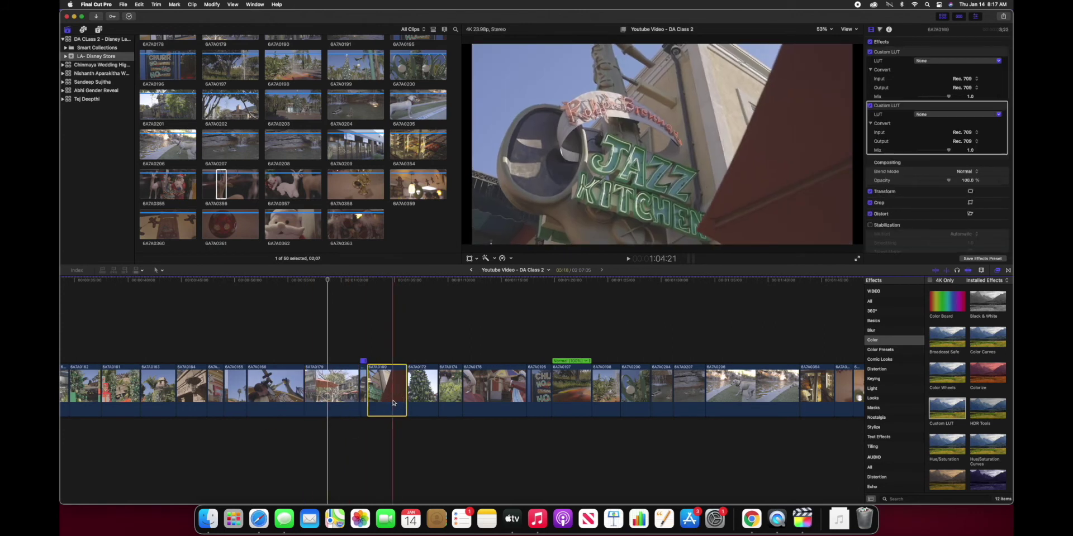
pyautogui.click(948, 61)
pyautogui.click(935, 88)
pyautogui.click(870, 106)
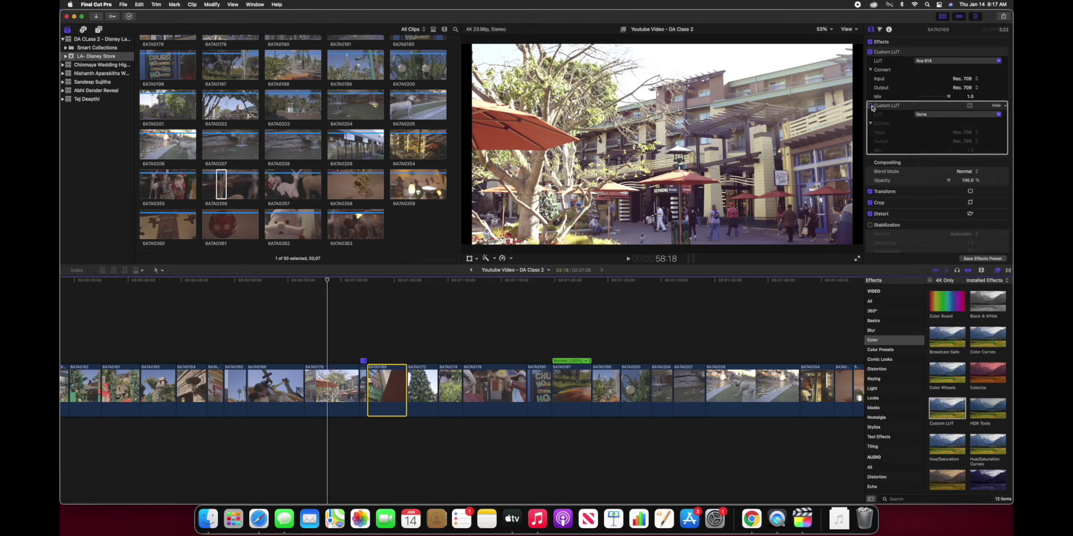
pyautogui.click(418, 386)
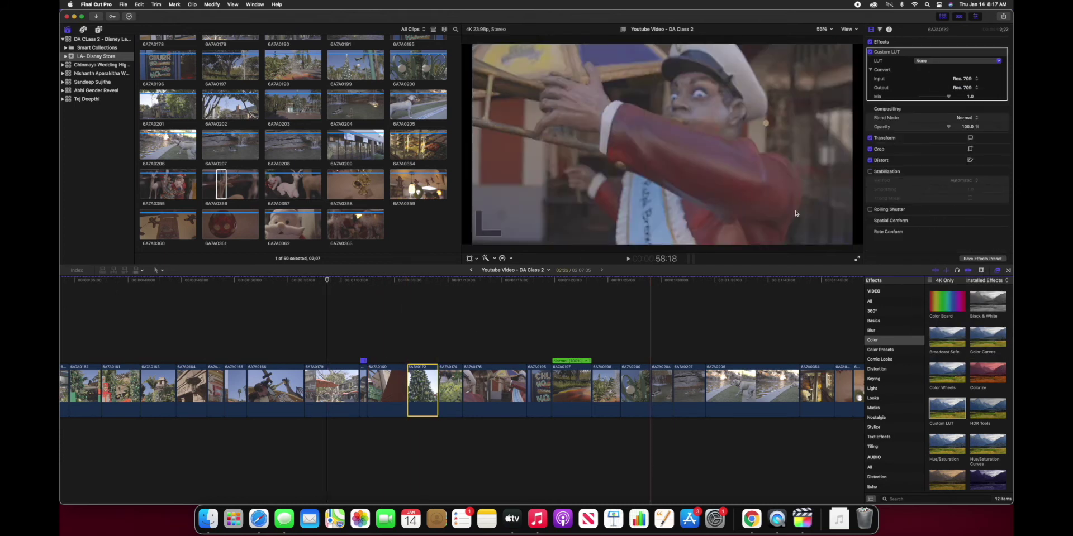
pyautogui.click(937, 61)
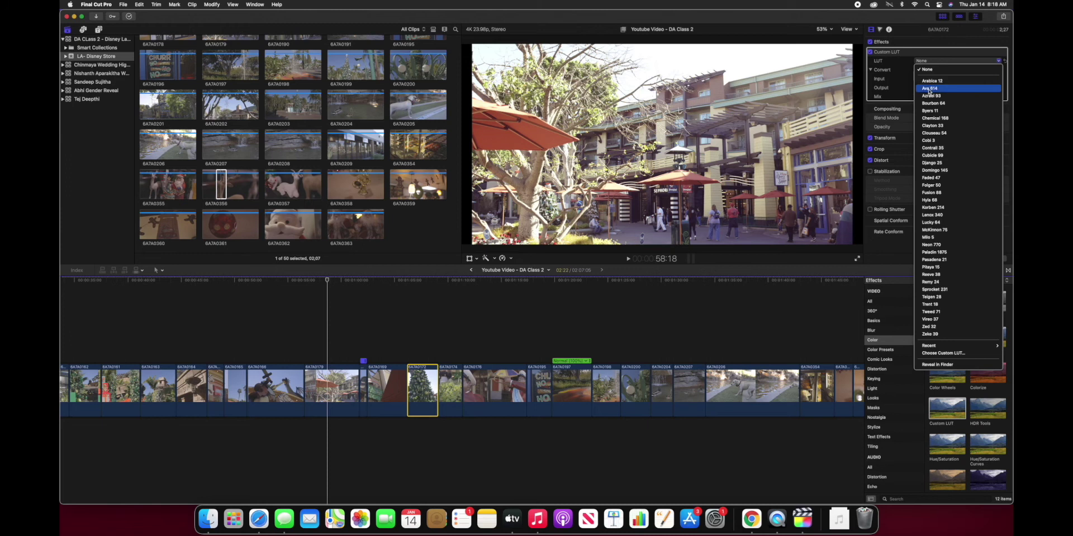
pyautogui.click(936, 88)
pyautogui.click(450, 385)
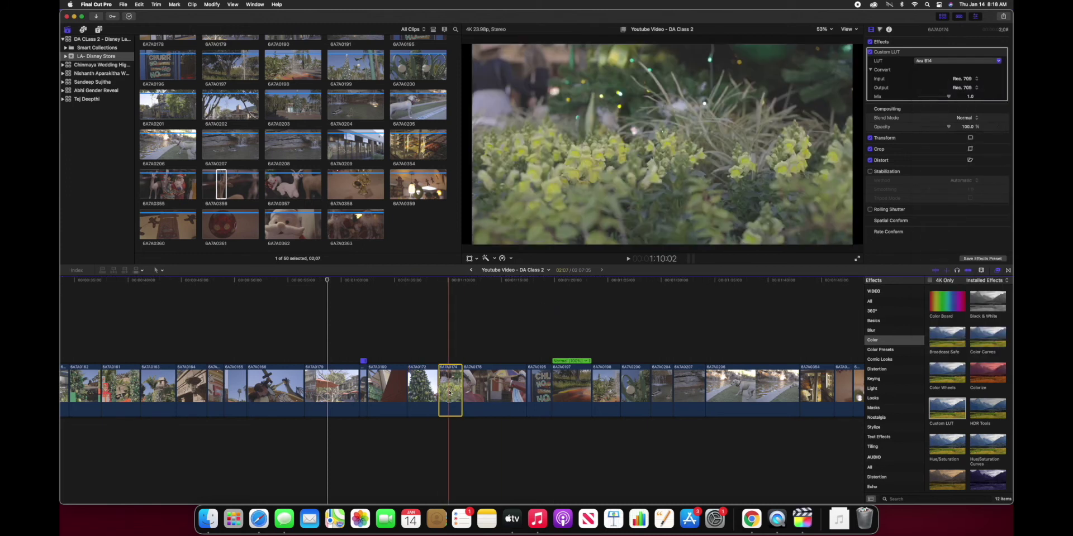
pyautogui.click(934, 62)
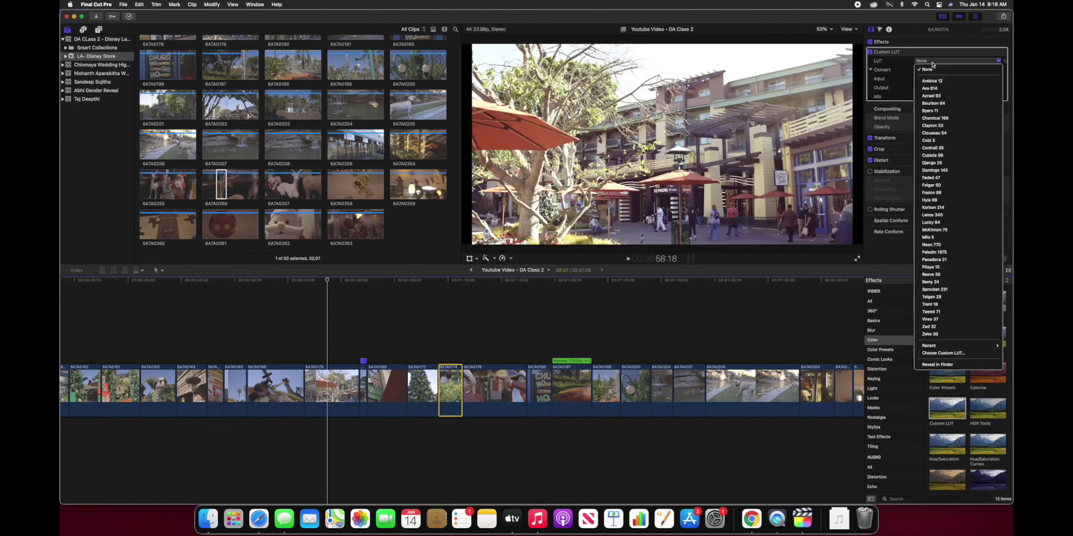
pyautogui.click(929, 88)
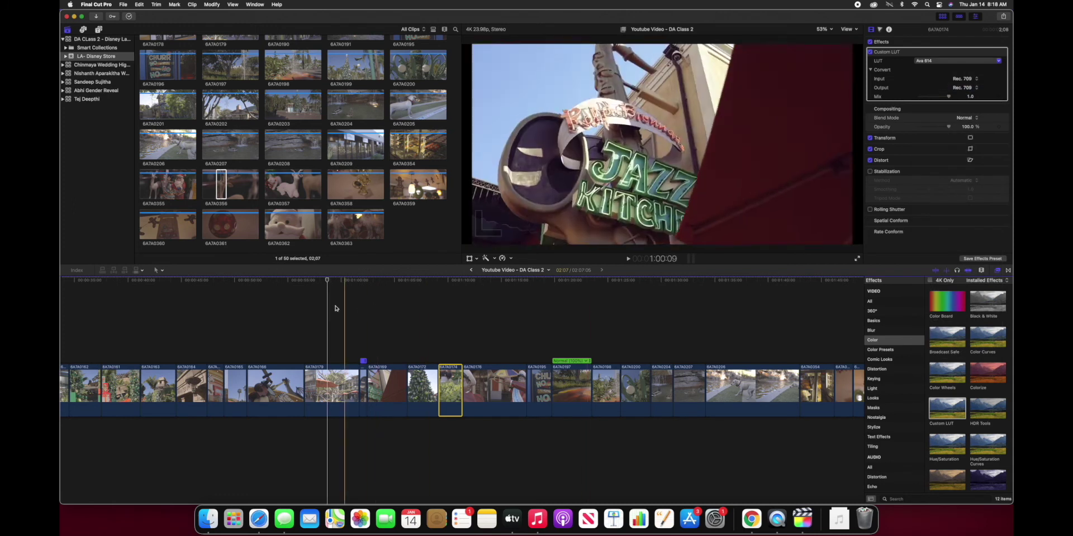
# Apply Ava 614 to the trumpet statue, CHURR HO HO and fountain 6A7A0197 clips.
pyautogui.moveTo(329, 284); pyautogui.dragTo(485, 328)
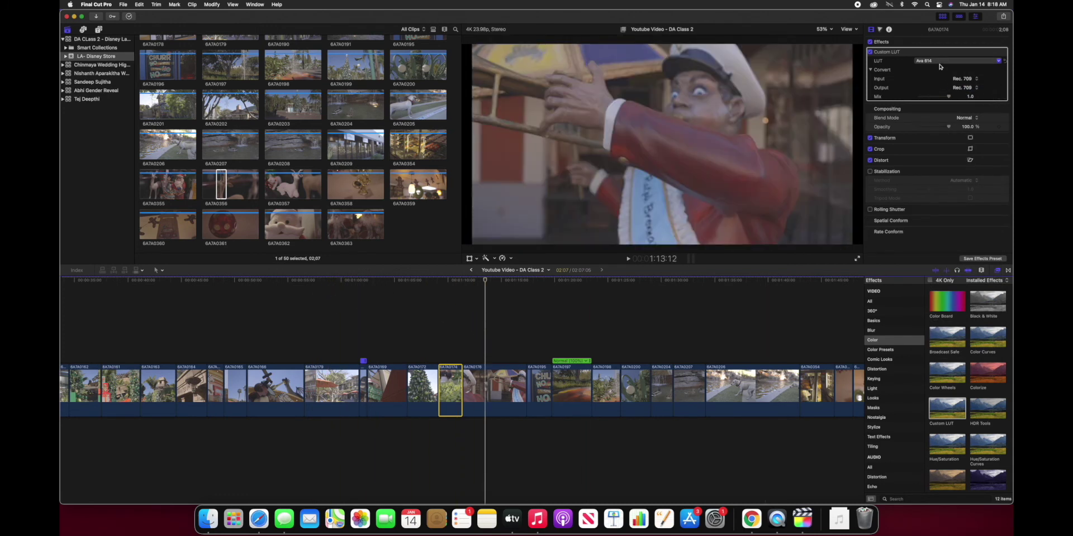
pyautogui.click(505, 391)
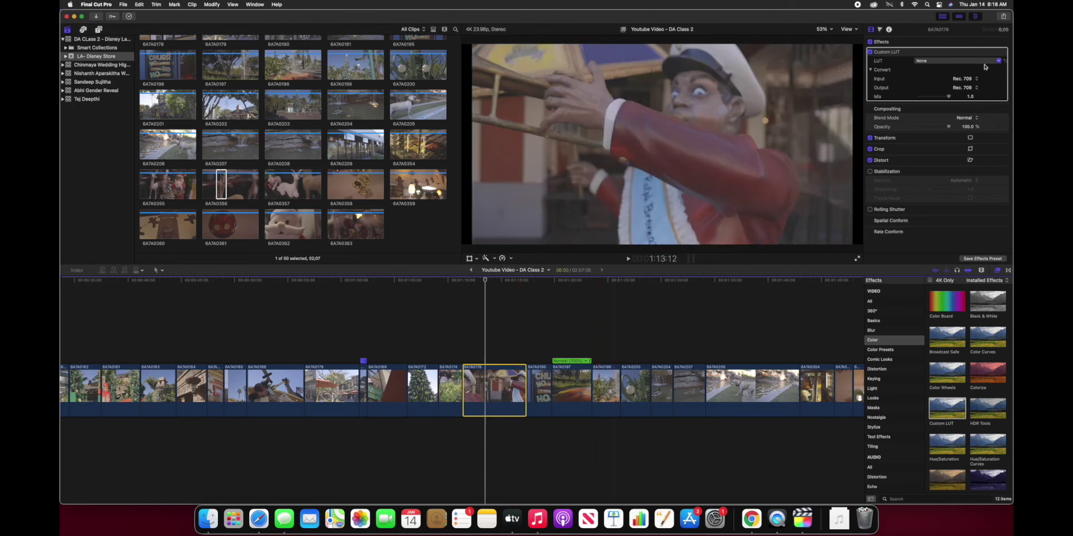
pyautogui.click(946, 61)
pyautogui.click(940, 90)
pyautogui.moveTo(485, 284); pyautogui.dragTo(535, 295)
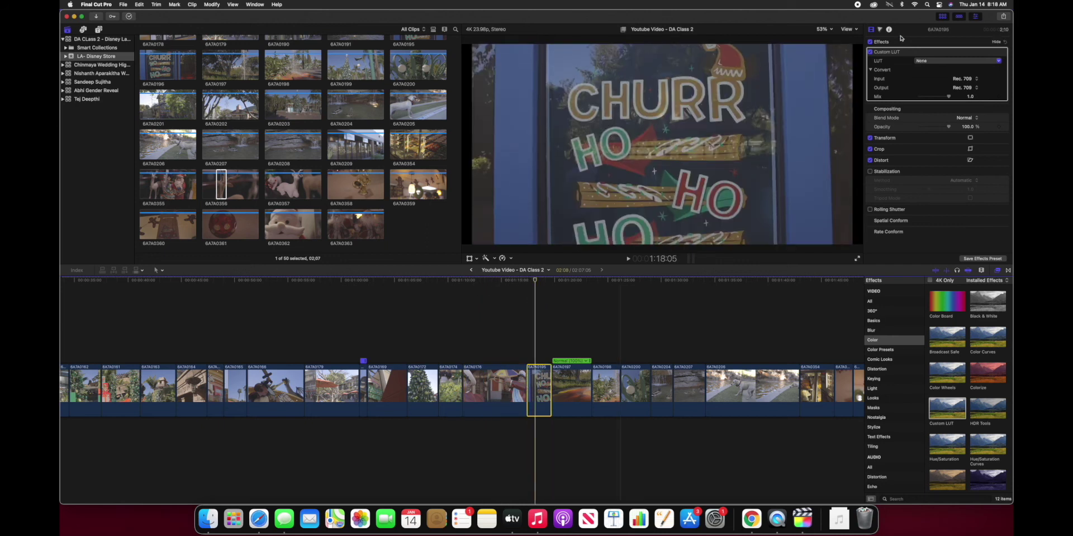
pyautogui.click(921, 61)
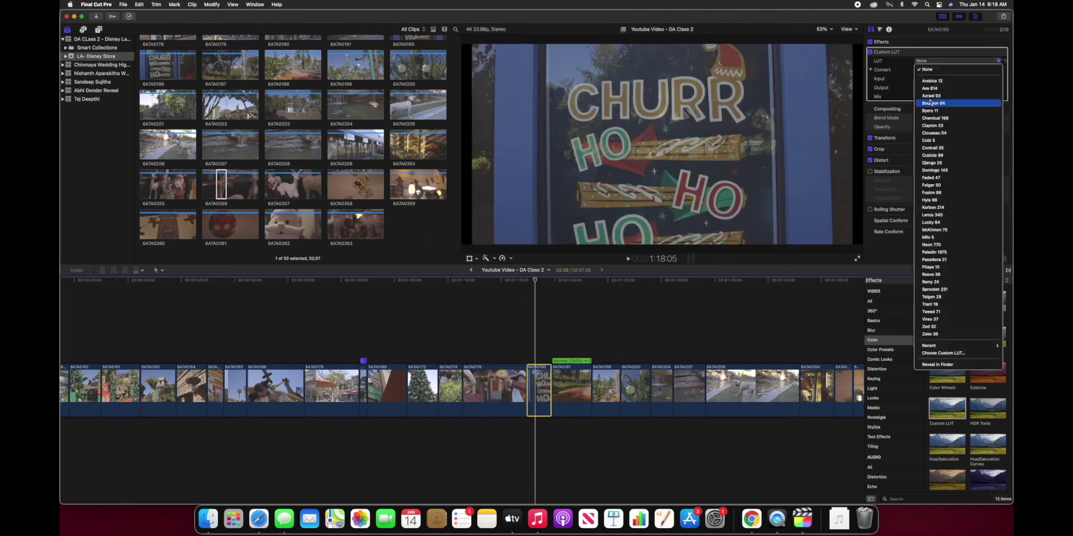
pyautogui.click(928, 90)
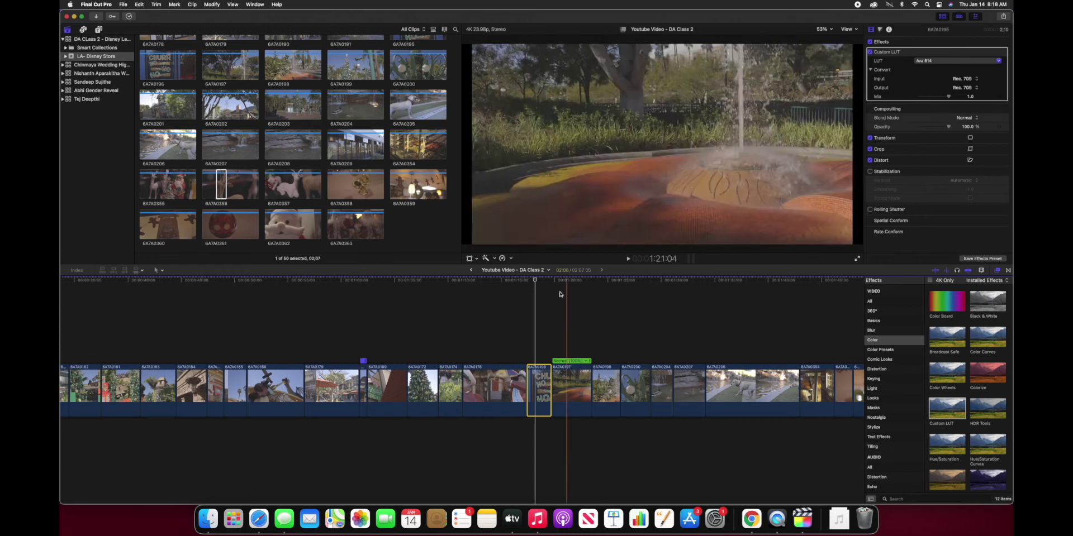
pyautogui.click(575, 386)
pyautogui.click(942, 62)
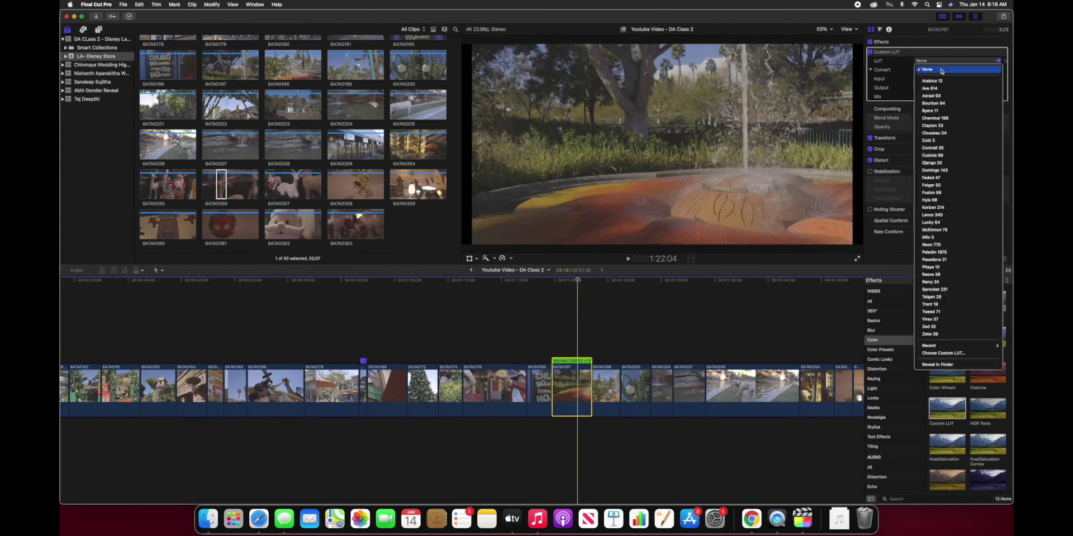
pyautogui.click(928, 90)
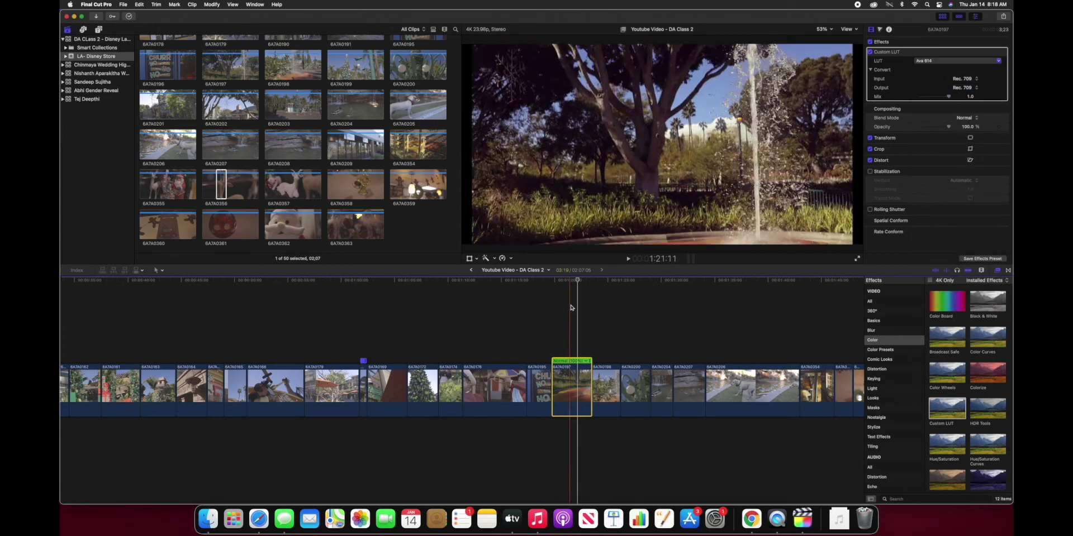
# Grade the palm-tree clip with Ava 614 and add a Custom LUT effect to clip 6A7A0200.
pyautogui.moveTo(577, 284); pyautogui.dragTo(603, 282)
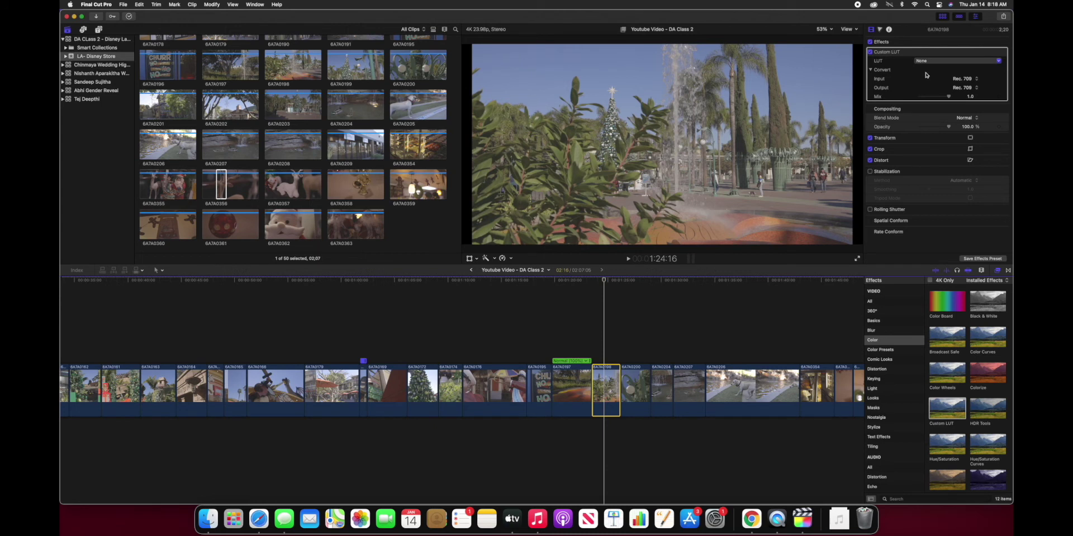
pyautogui.click(942, 61)
pyautogui.click(927, 90)
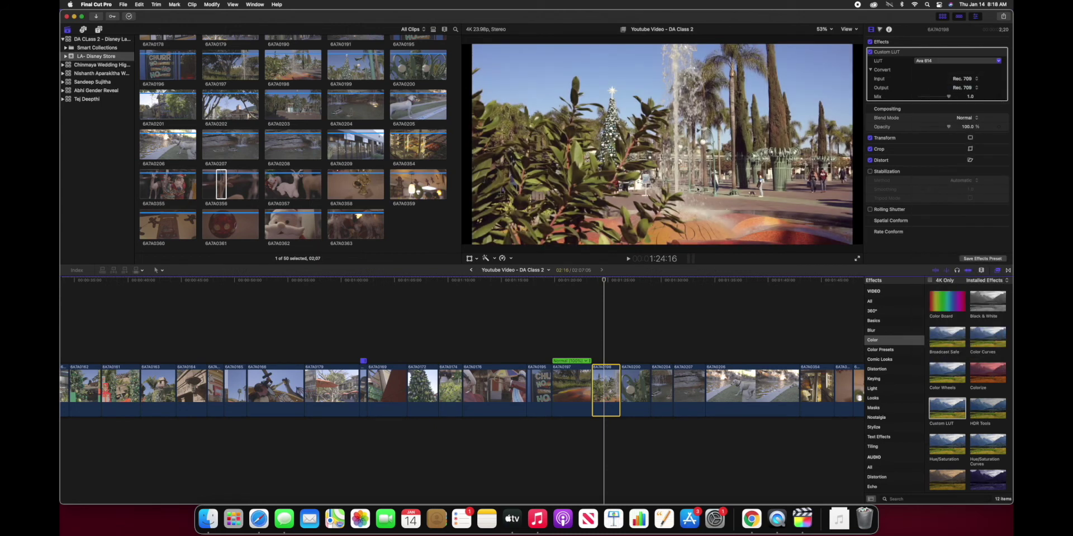
pyautogui.moveTo(605, 282); pyautogui.dragTo(628, 282)
pyautogui.click(634, 386)
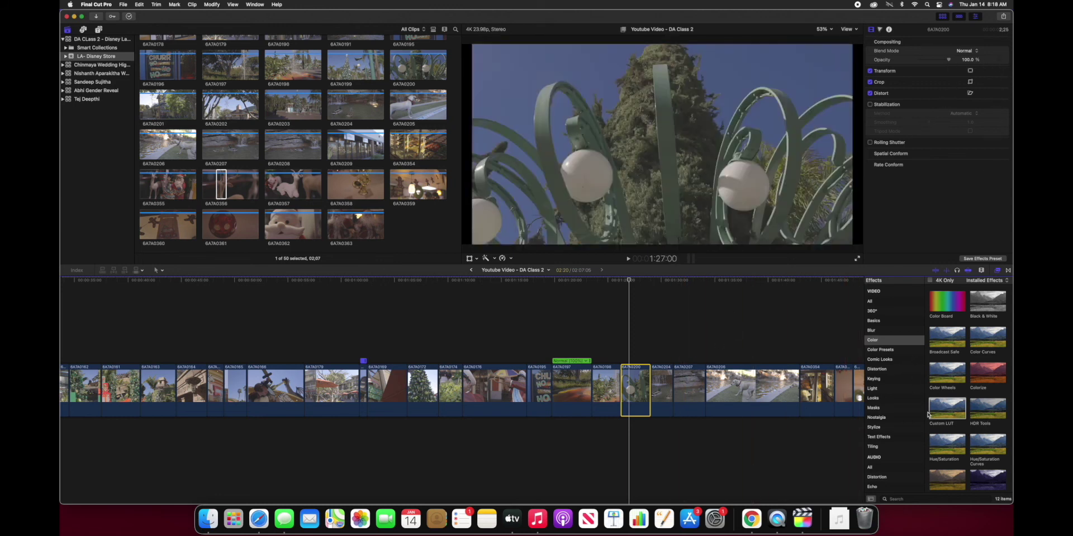
pyautogui.moveTo(937, 411); pyautogui.dragTo(632, 406)
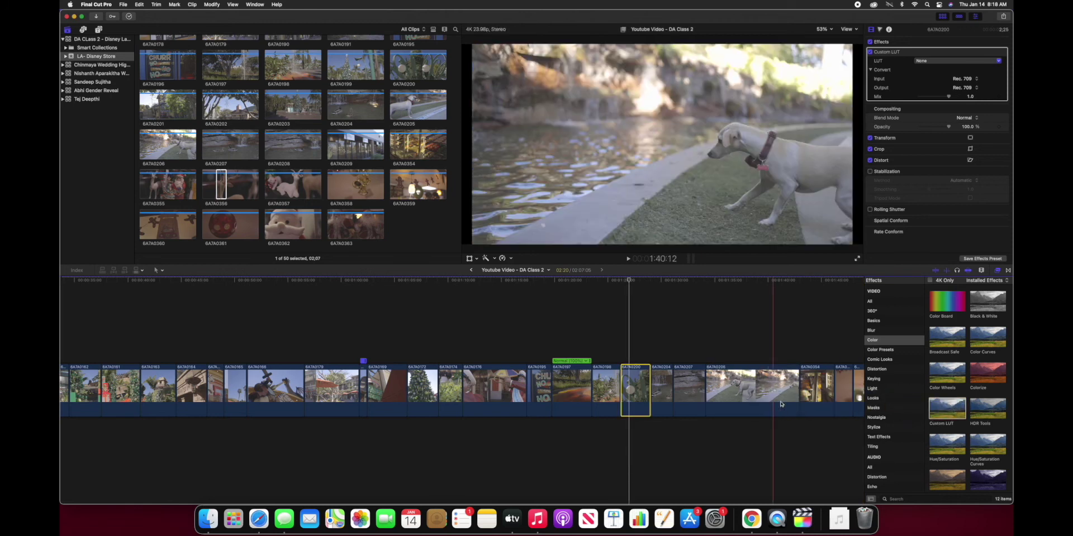
# Add a Custom LUT to green-arches clip 6A7A0200 and set it to Ava 614.
pyautogui.moveTo(956, 416); pyautogui.dragTo(637, 393)
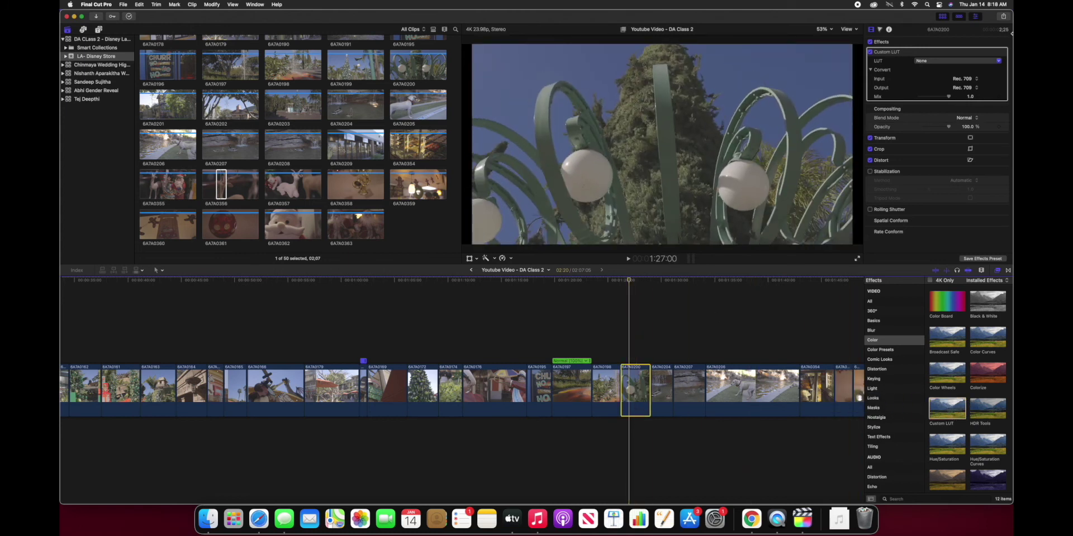
pyautogui.click(945, 61)
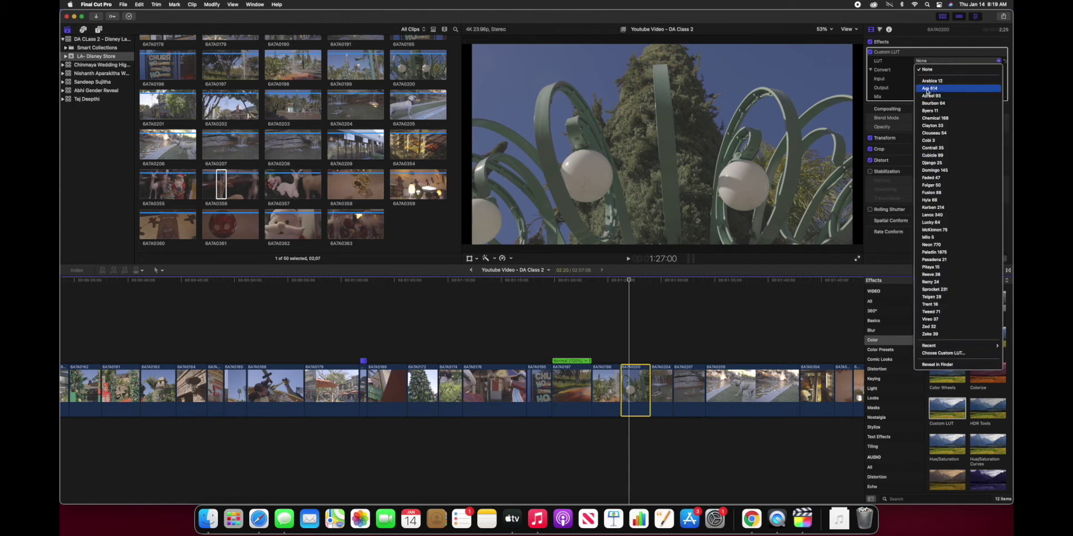
pyautogui.click(929, 87)
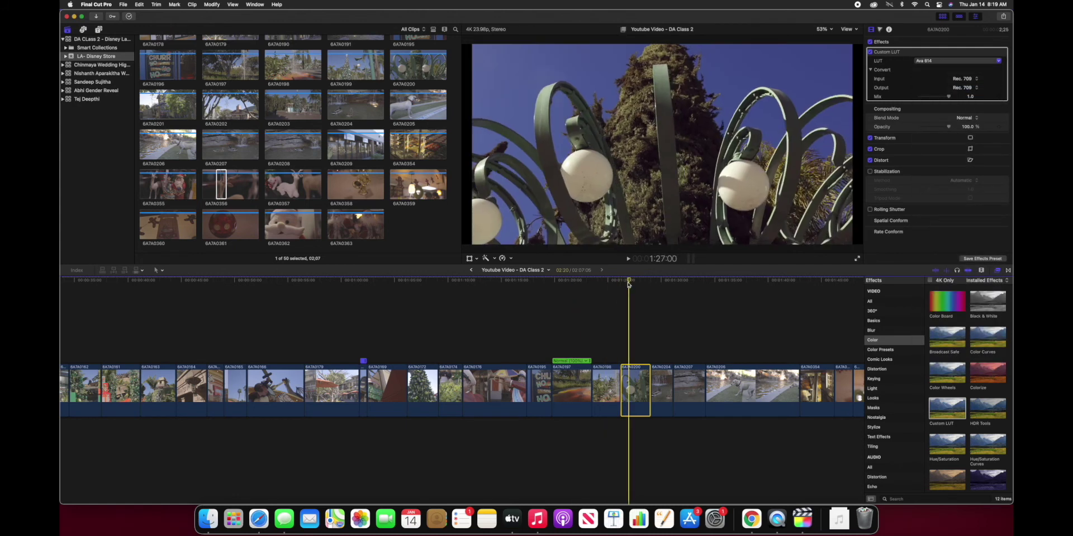
pyautogui.click(658, 384)
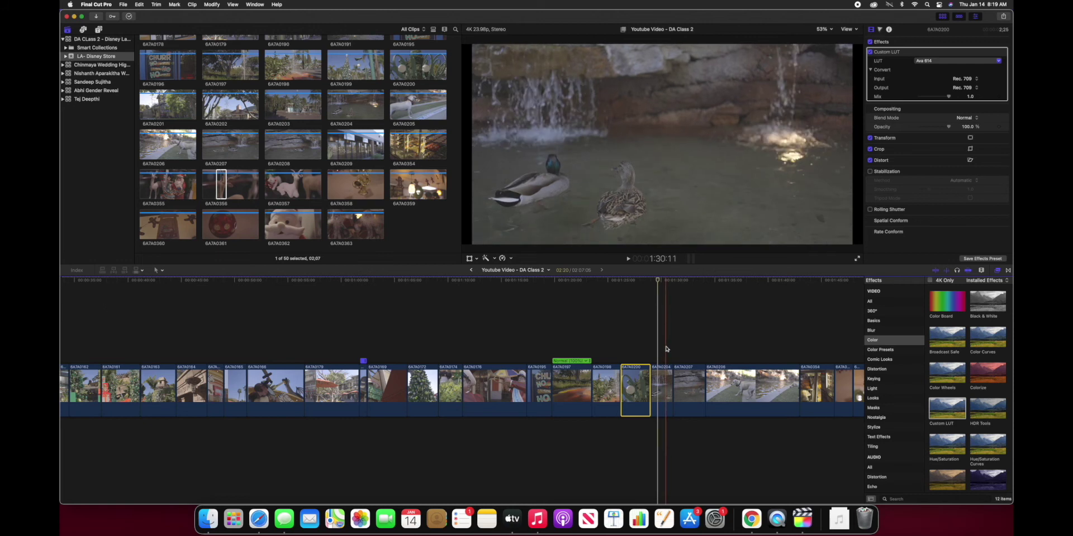
pyautogui.click(947, 60)
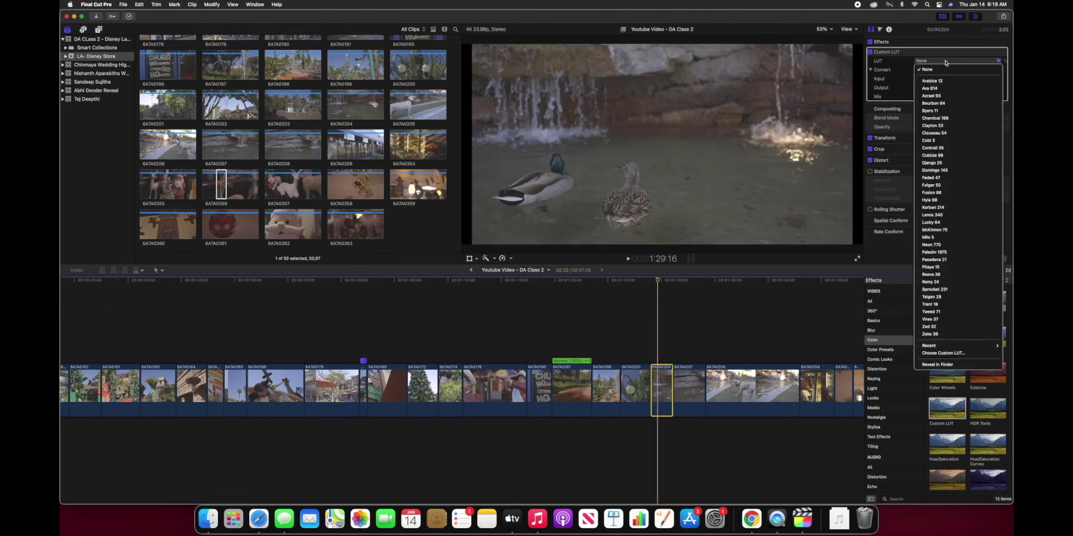
# Try the Pasadena 21, Tweed 71, Zed 32, Zeke 39 and Bourbon 84 LUTs on the ducks clip.
pyautogui.click(930, 260)
pyautogui.click(949, 60)
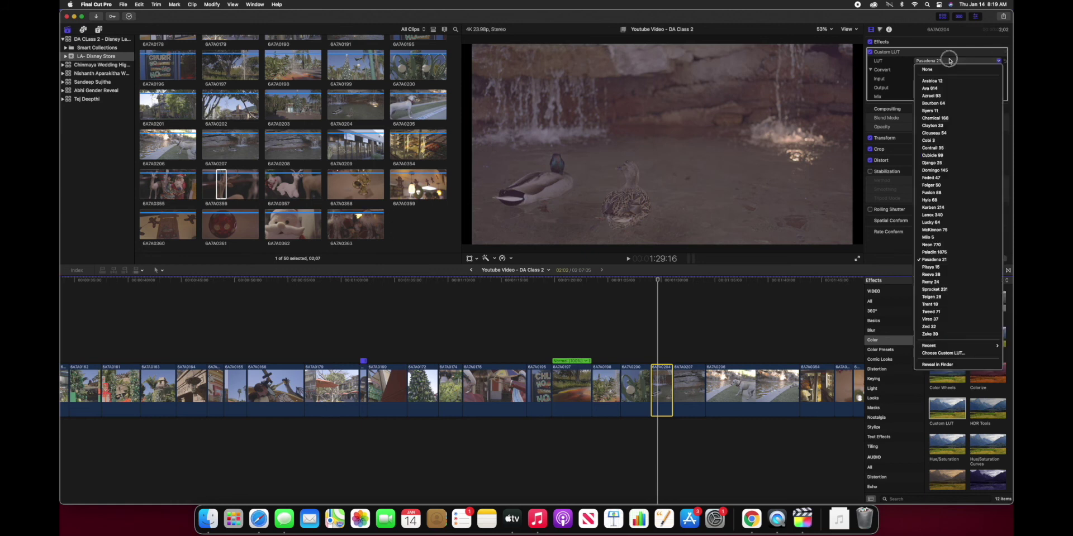
pyautogui.click(928, 312)
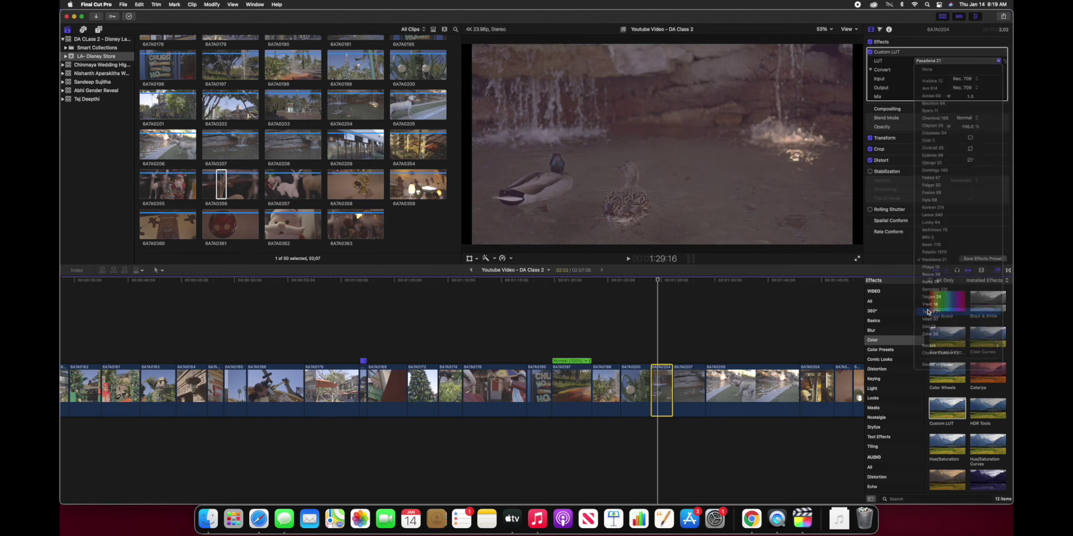
pyautogui.click(948, 61)
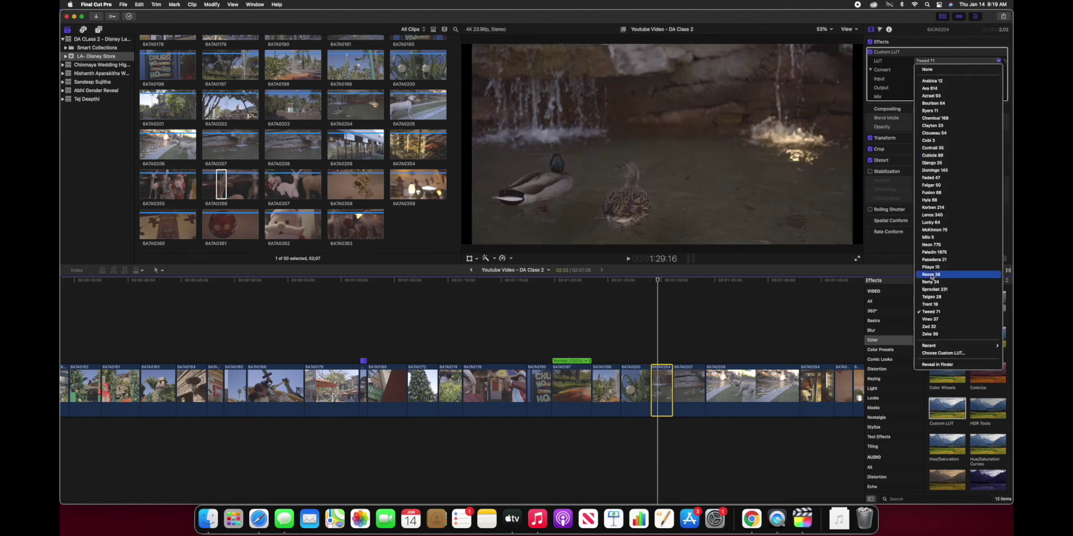
pyautogui.click(930, 327)
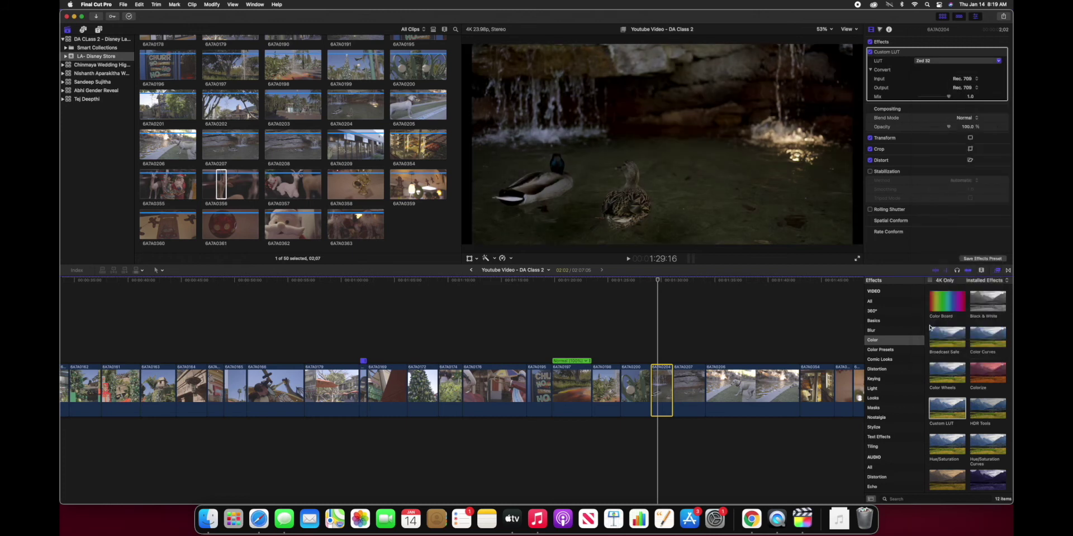
pyautogui.click(948, 60)
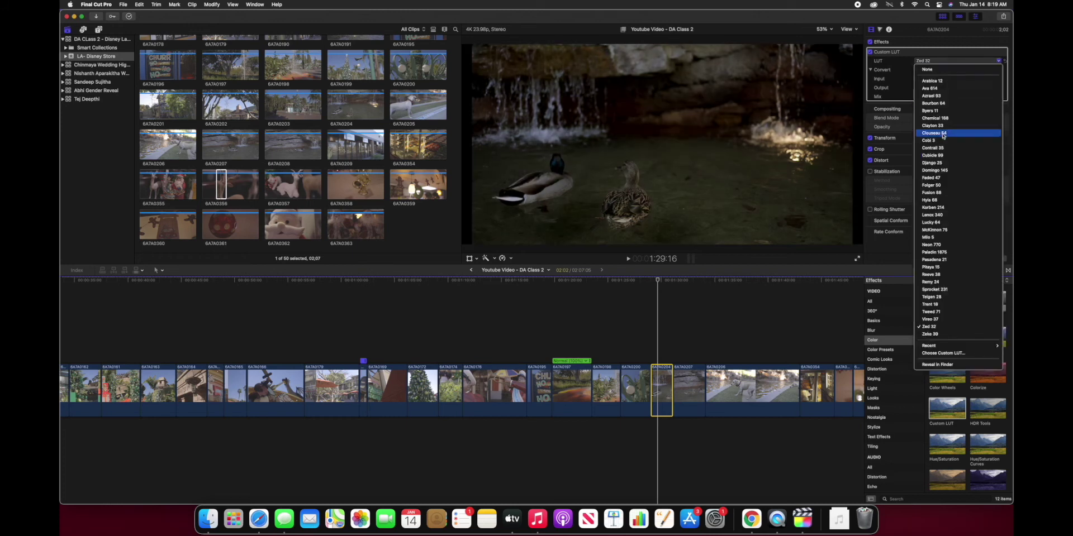
pyautogui.click(931, 334)
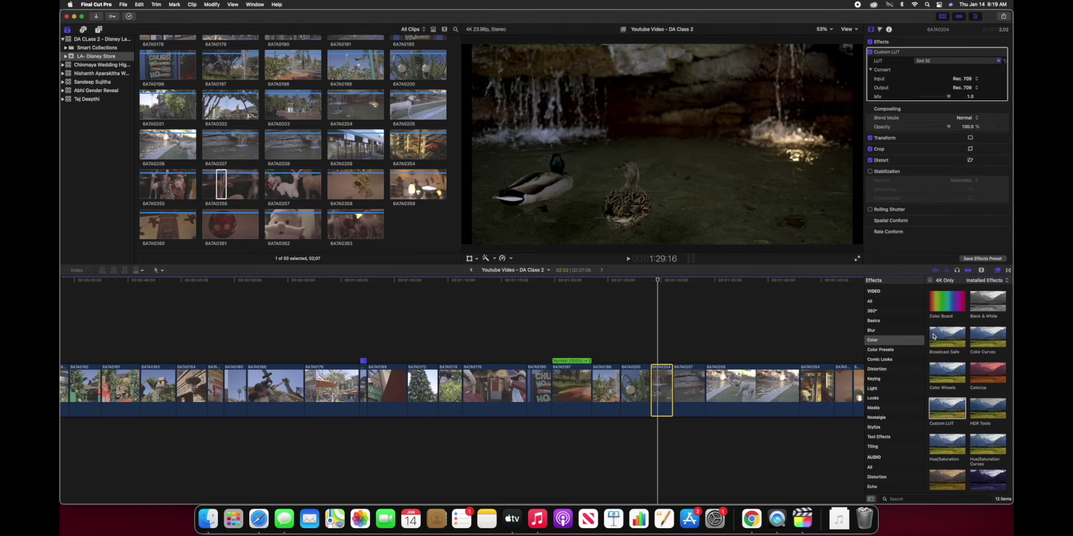
pyautogui.click(928, 61)
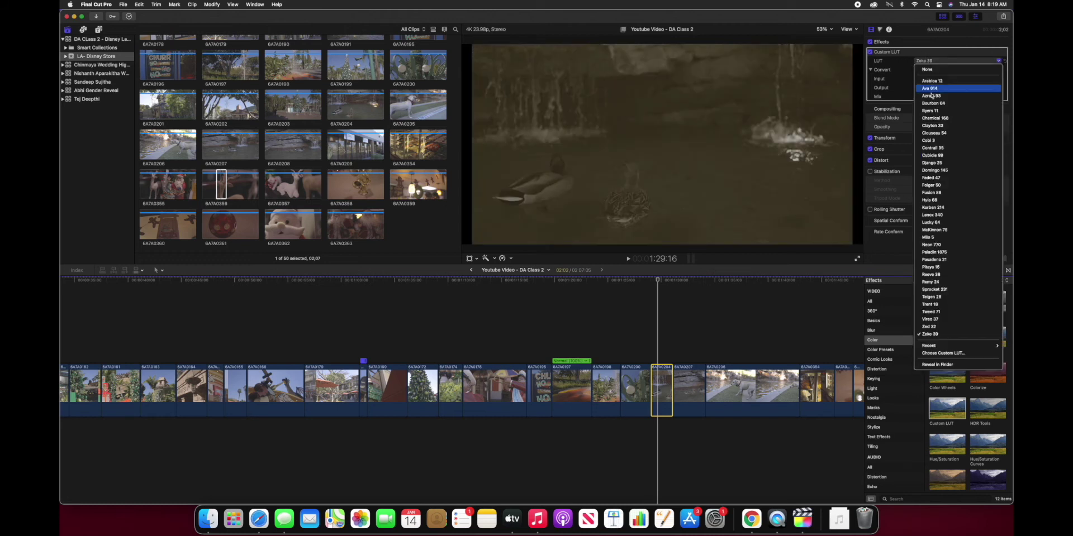
pyautogui.click(933, 103)
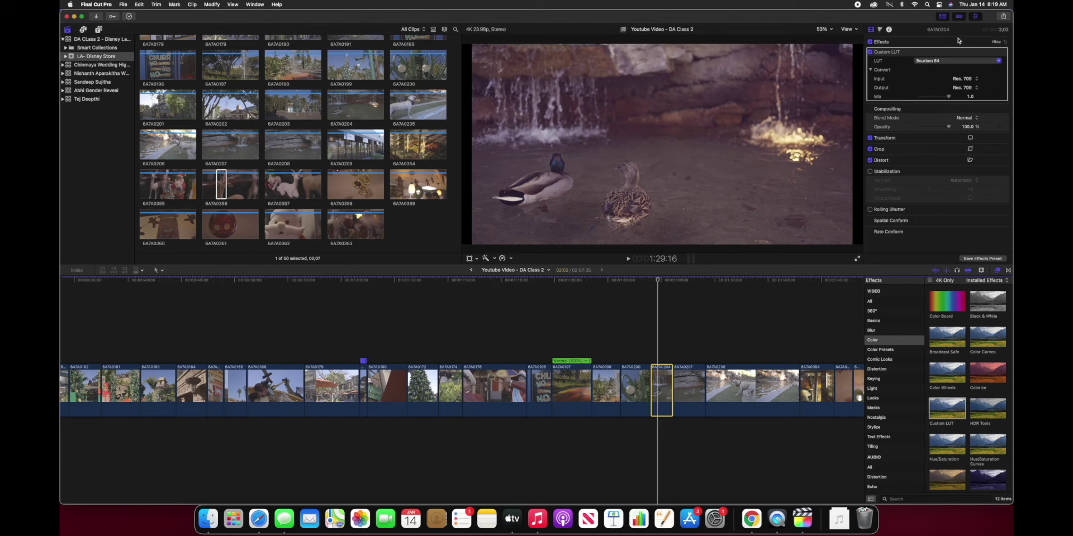
# Try Neon 770, Clouseau 54 and Azrael 93 on the ducks clip, then settle on Ava 614.
pyautogui.click(936, 62)
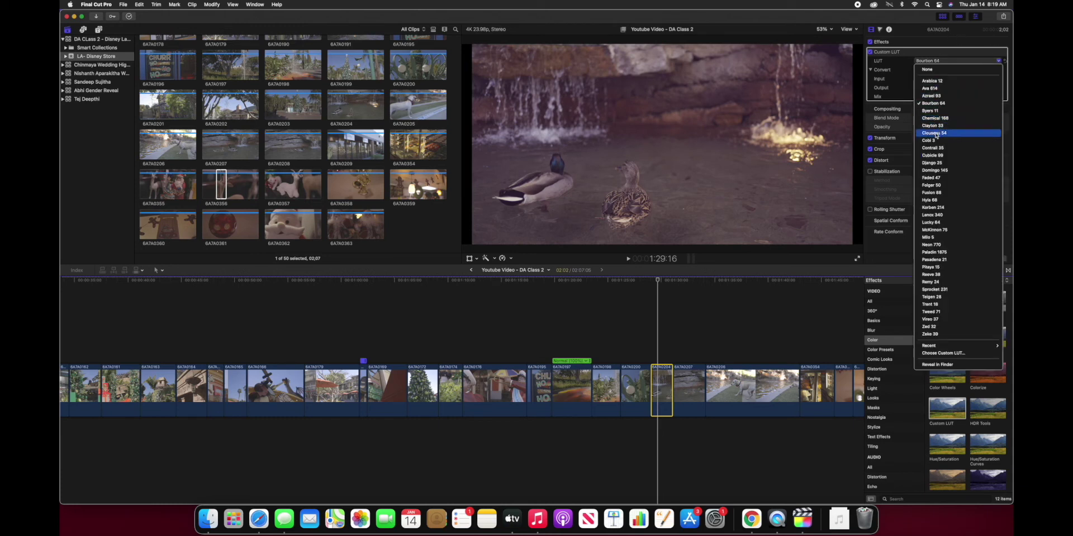
pyautogui.click(934, 245)
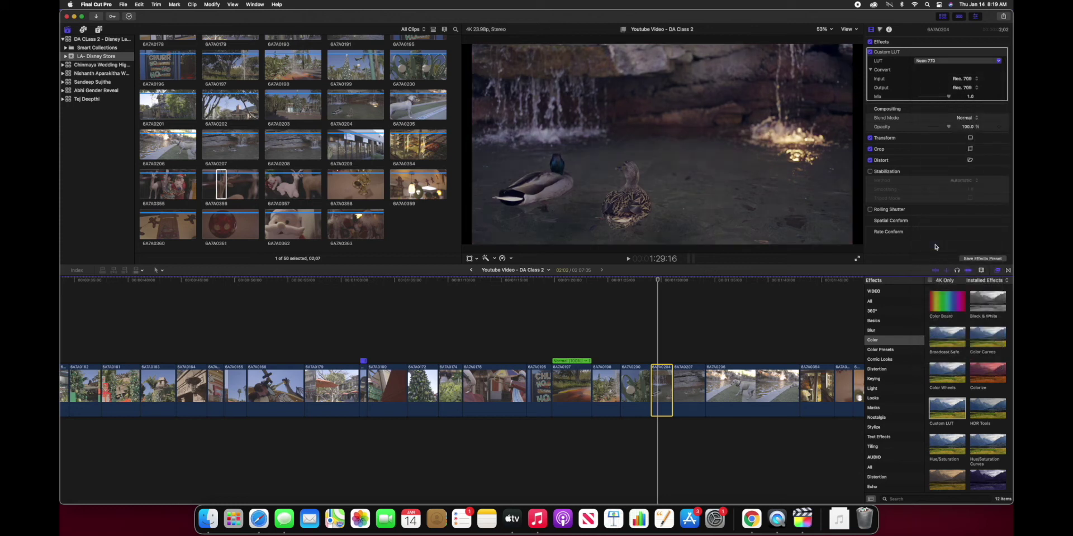
pyautogui.click(953, 62)
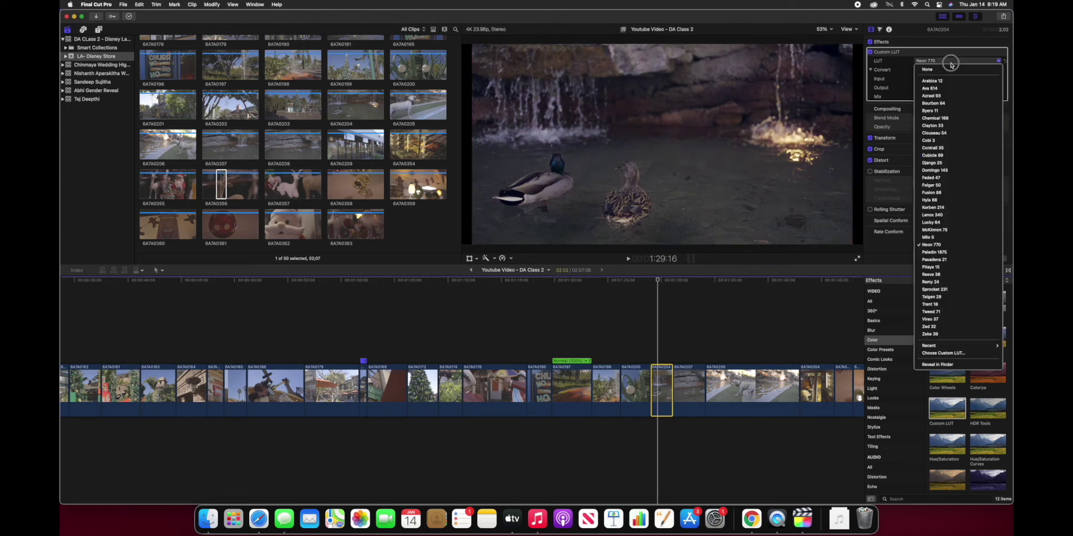
pyautogui.click(933, 142)
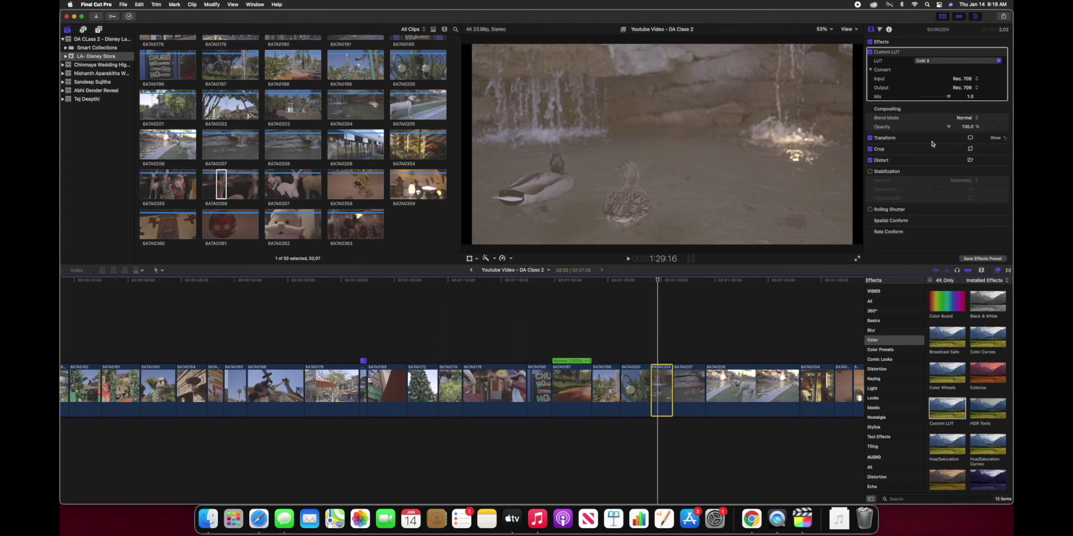
pyautogui.click(941, 58)
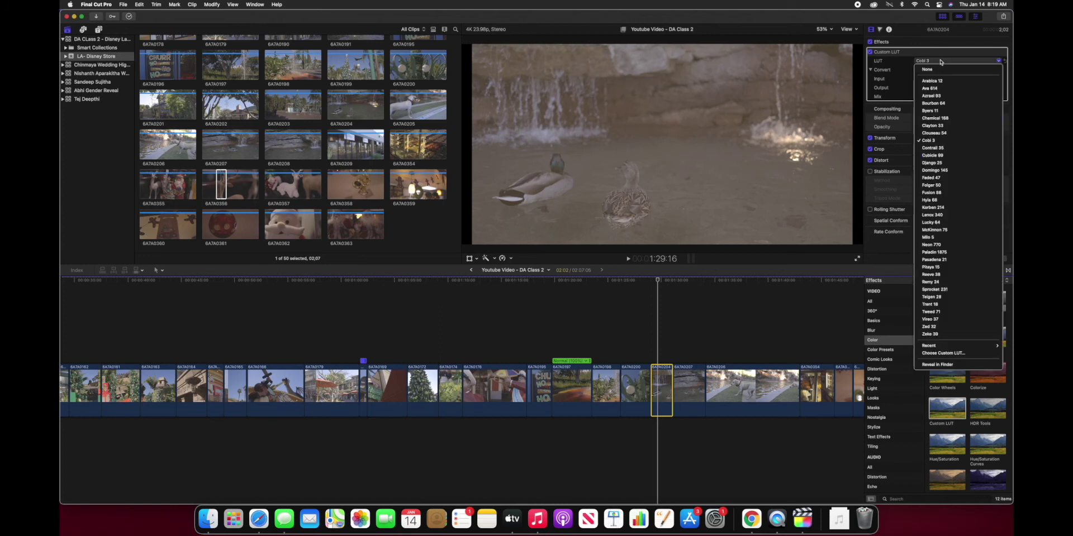
pyautogui.click(930, 133)
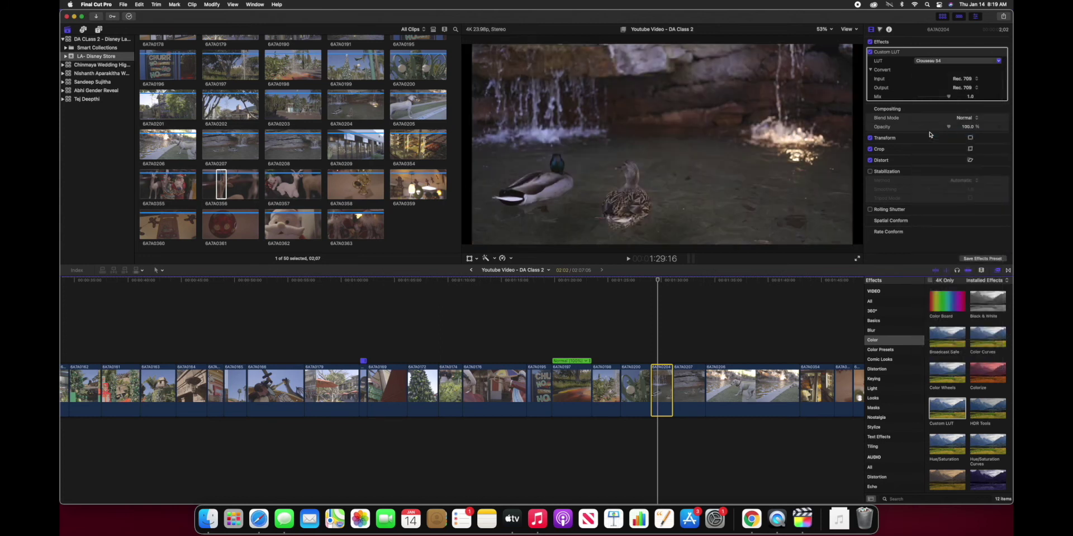
pyautogui.click(937, 60)
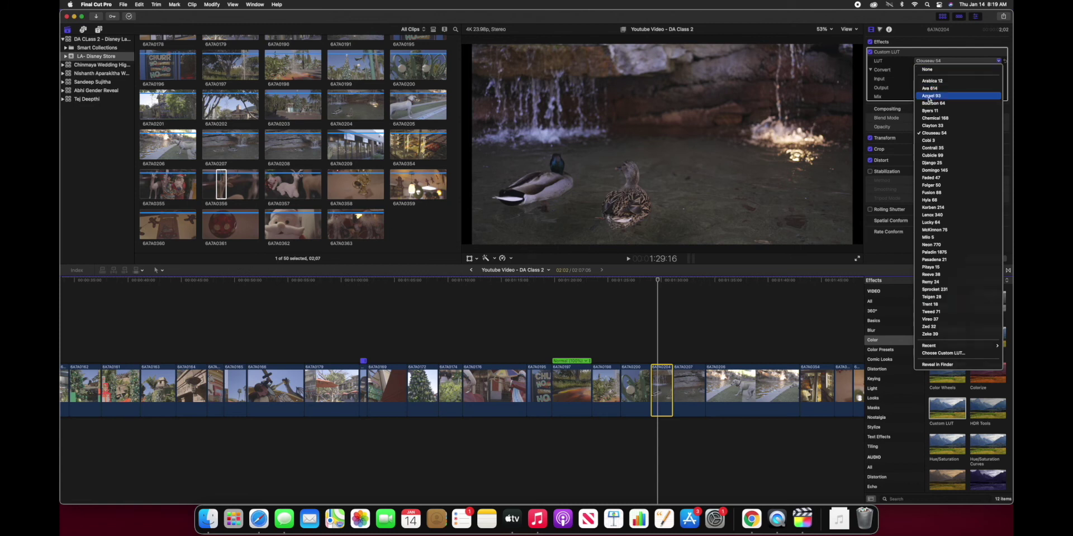
pyautogui.click(929, 98)
pyautogui.click(933, 61)
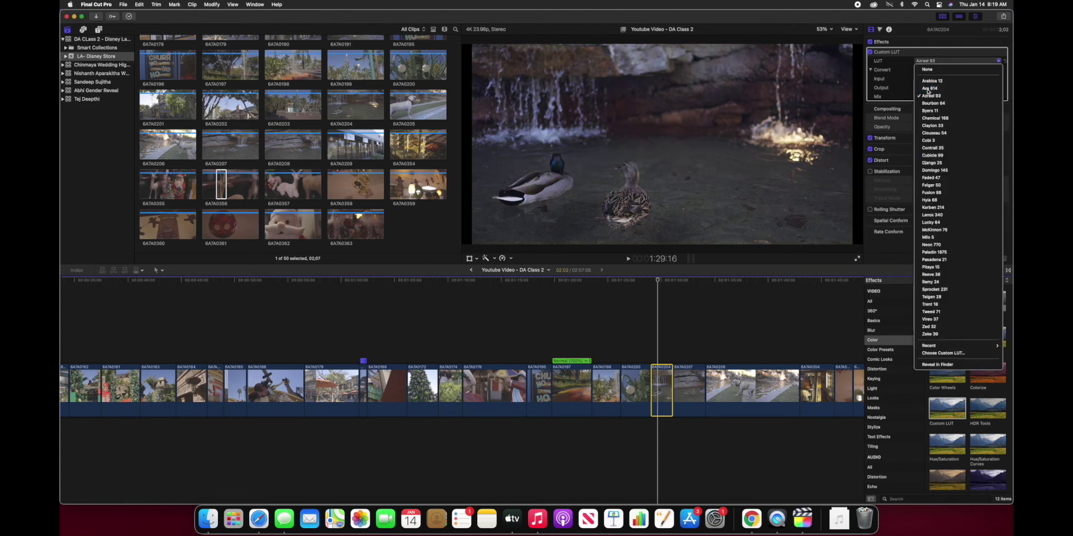
pyautogui.click(928, 91)
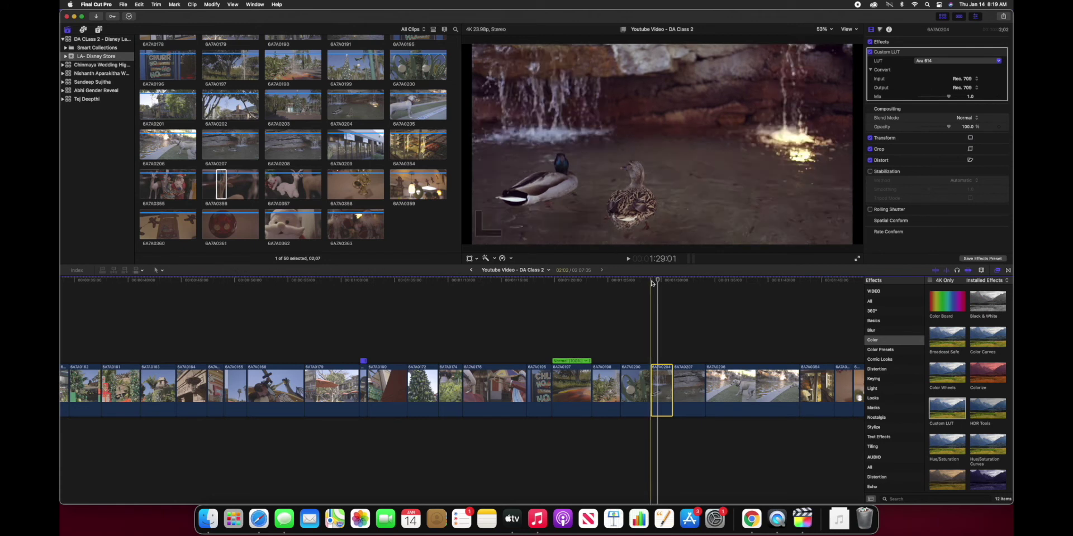
# Grade waterfall duck clip 6A7A0207 and dog clip 6A7A0206 with the Ava 614 LUT.
pyautogui.click(691, 391)
pyautogui.click(960, 62)
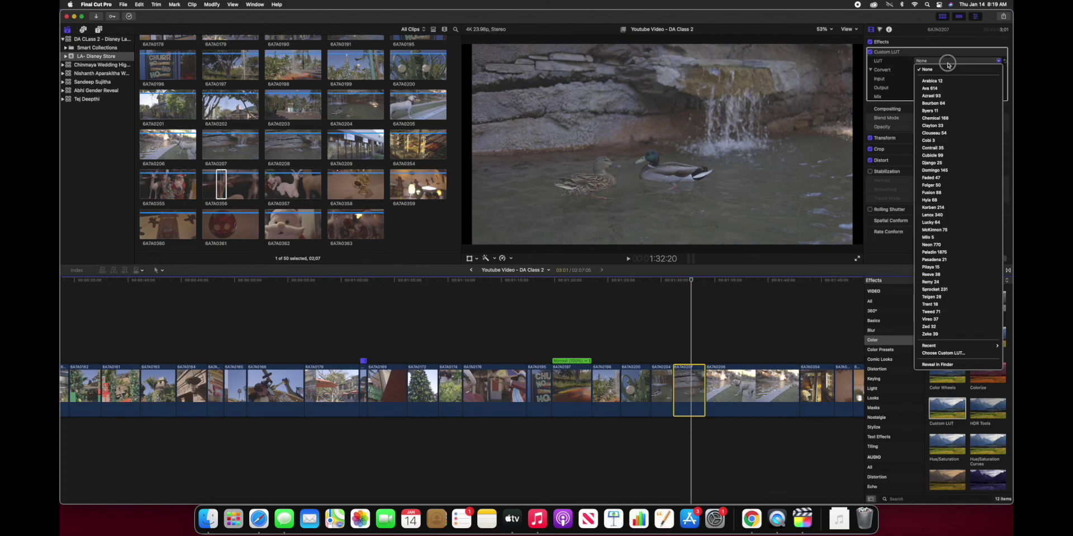
pyautogui.click(946, 88)
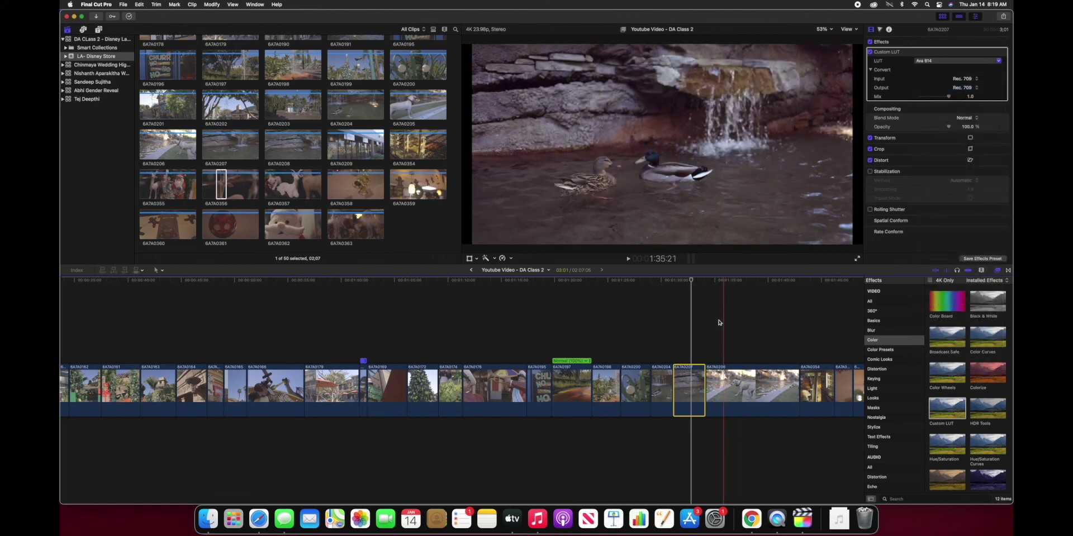
pyautogui.moveTo(691, 279); pyautogui.dragTo(724, 291)
pyautogui.click(744, 394)
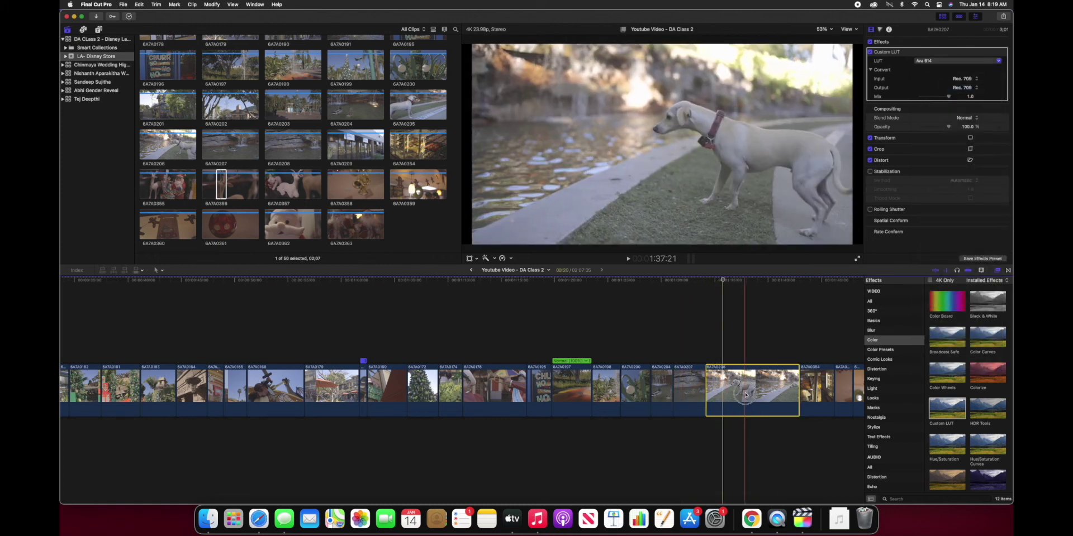
pyautogui.click(957, 62)
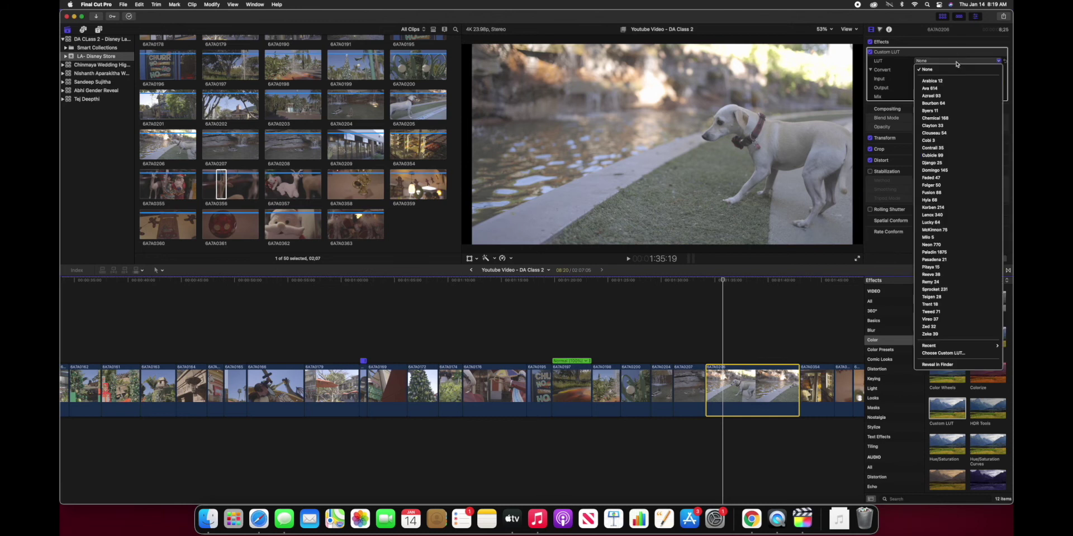
pyautogui.click(941, 88)
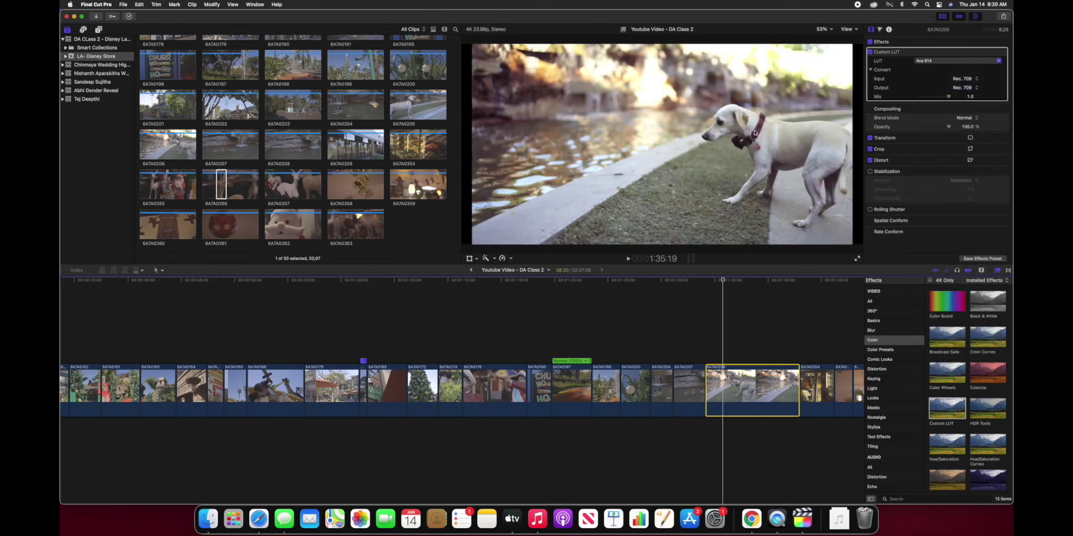
pyautogui.click(879, 31)
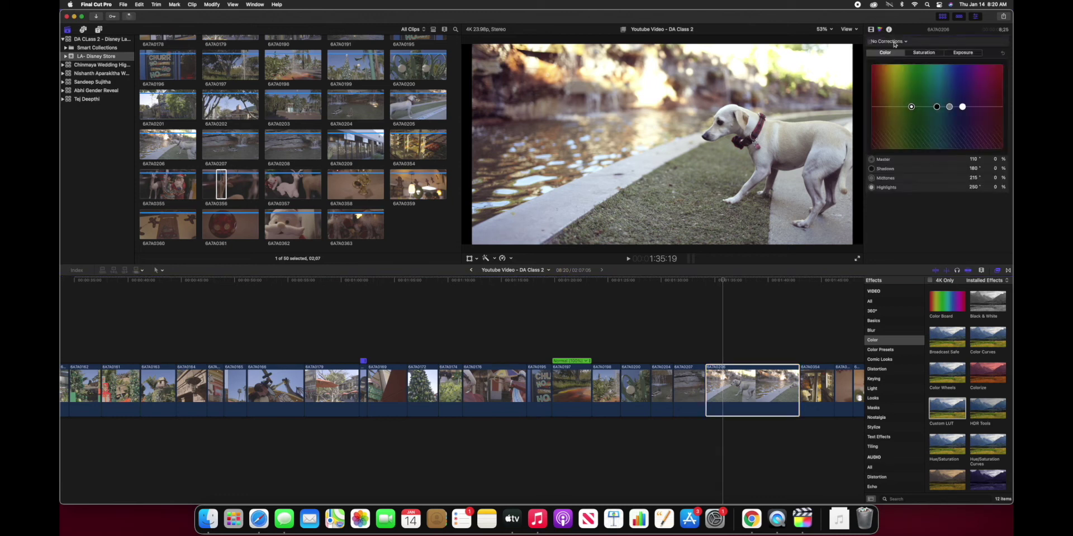
# Lower the dog clip's highlights exposure to -26%, then select bakery clip 6A7A0354.
pyautogui.click(954, 53)
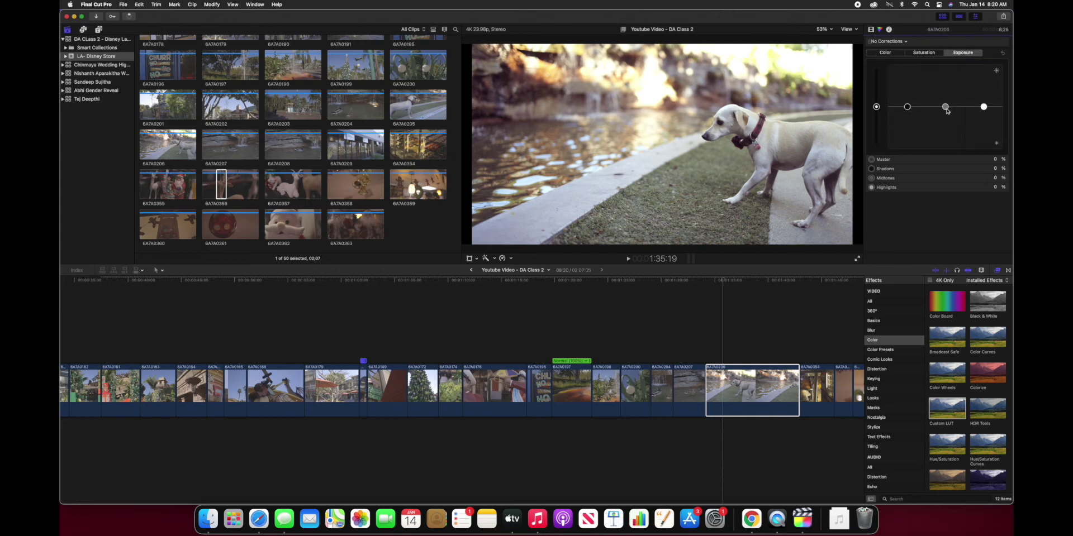
pyautogui.click(984, 108)
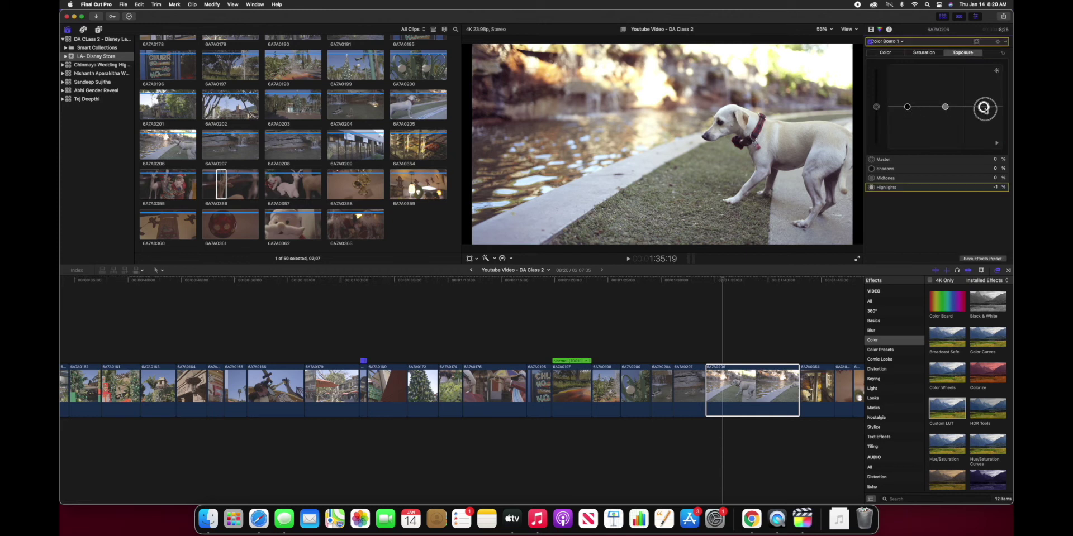
pyautogui.moveTo(985, 108)
pyautogui.mouseDown()
pyautogui.moveTo(988, 130)
pyautogui.moveTo(986, 121)
pyautogui.mouseUp()
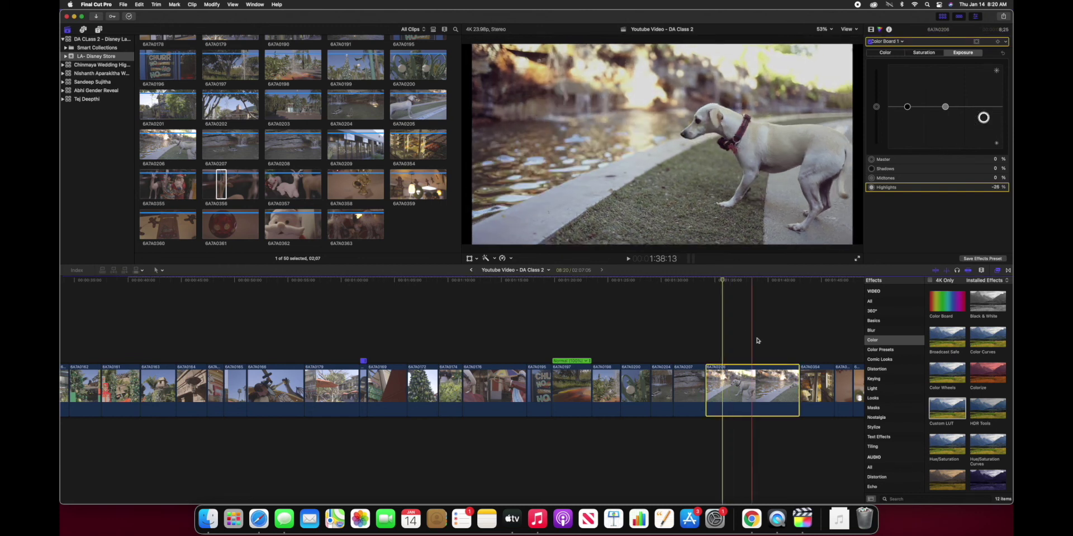
pyautogui.hscroll(5, 743, 346)
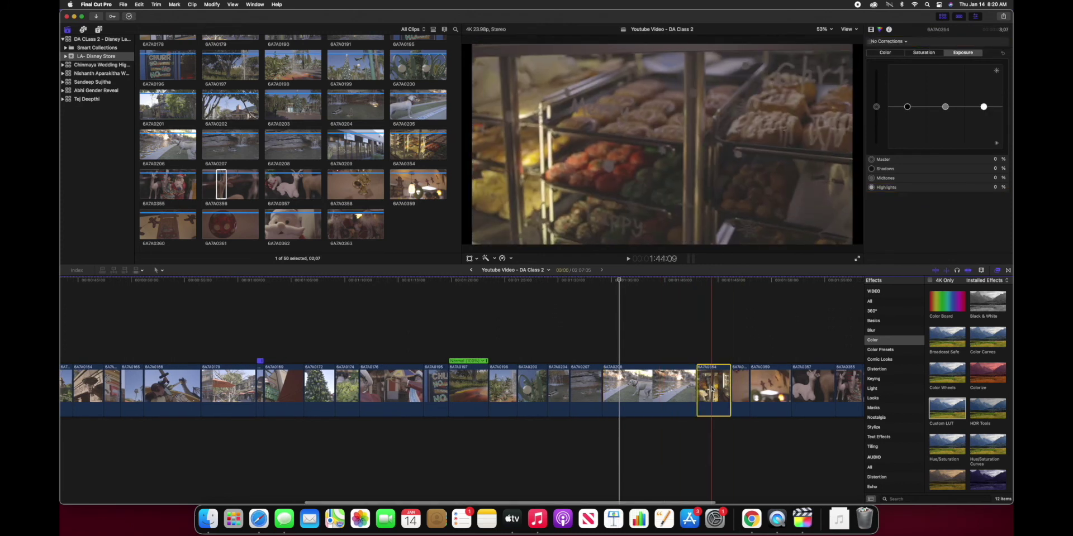
pyautogui.click(709, 302)
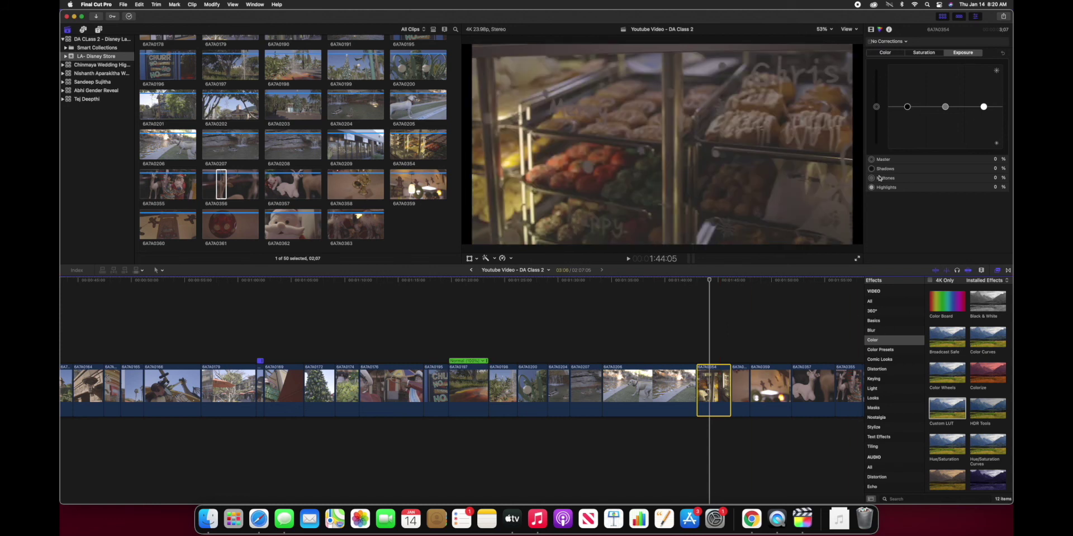
pyautogui.click(870, 29)
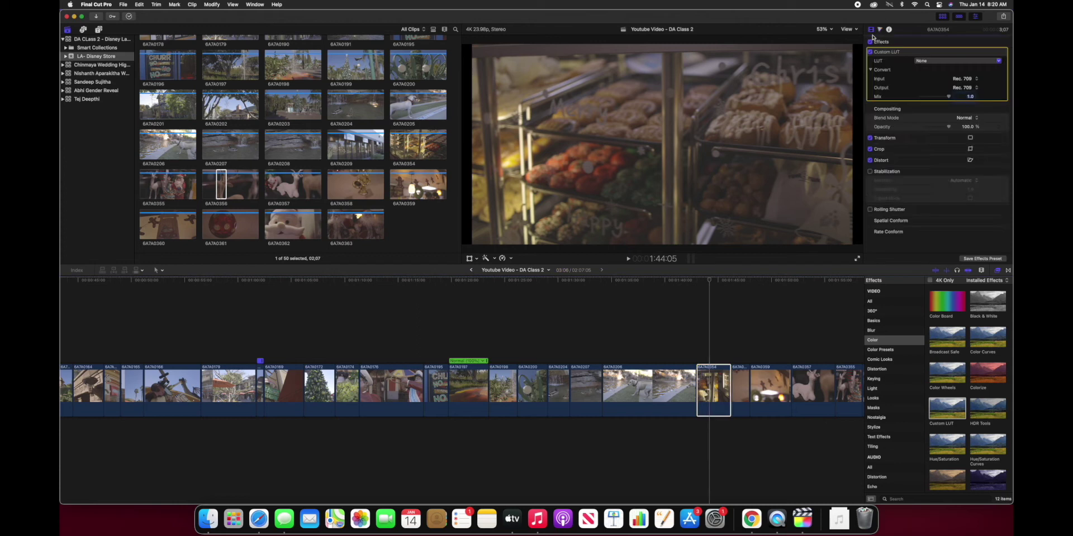
# Grade bakery clip 6A7A0354 and bells clip 6A7A0358 with Ava 614.
pyautogui.click(940, 61)
pyautogui.click(937, 90)
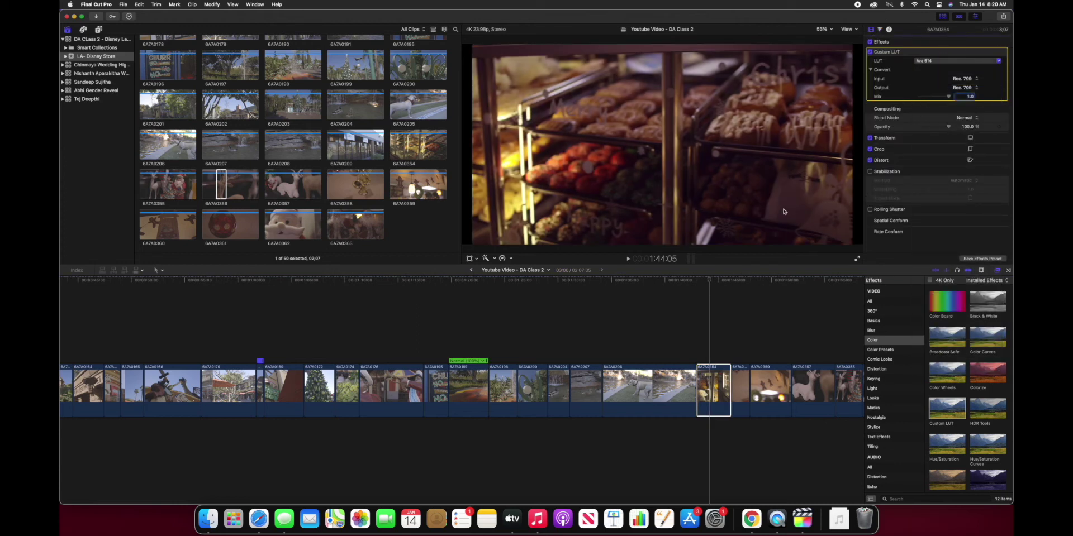
pyautogui.moveTo(708, 281); pyautogui.dragTo(744, 294)
pyautogui.click(740, 400)
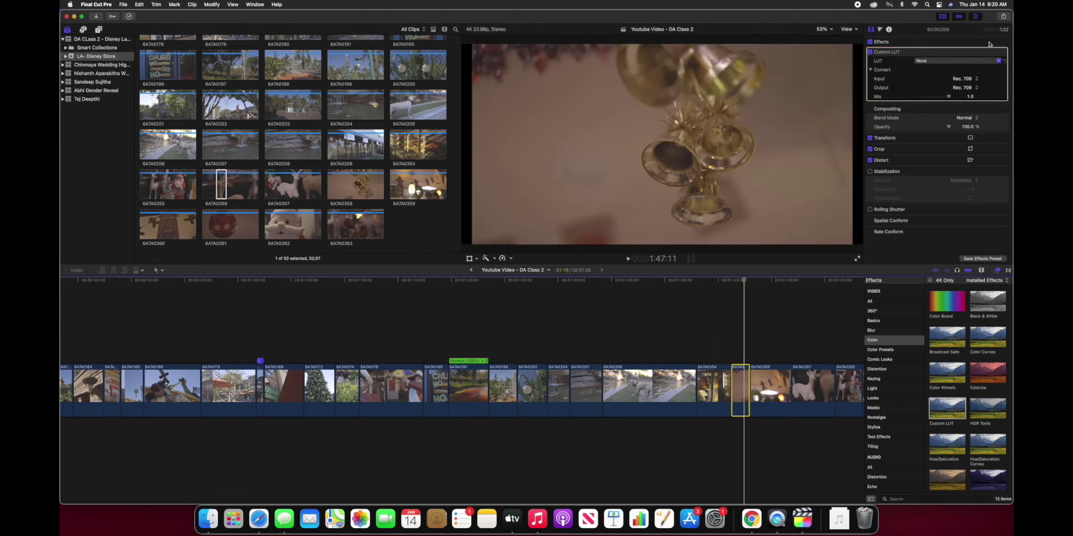
pyautogui.click(956, 60)
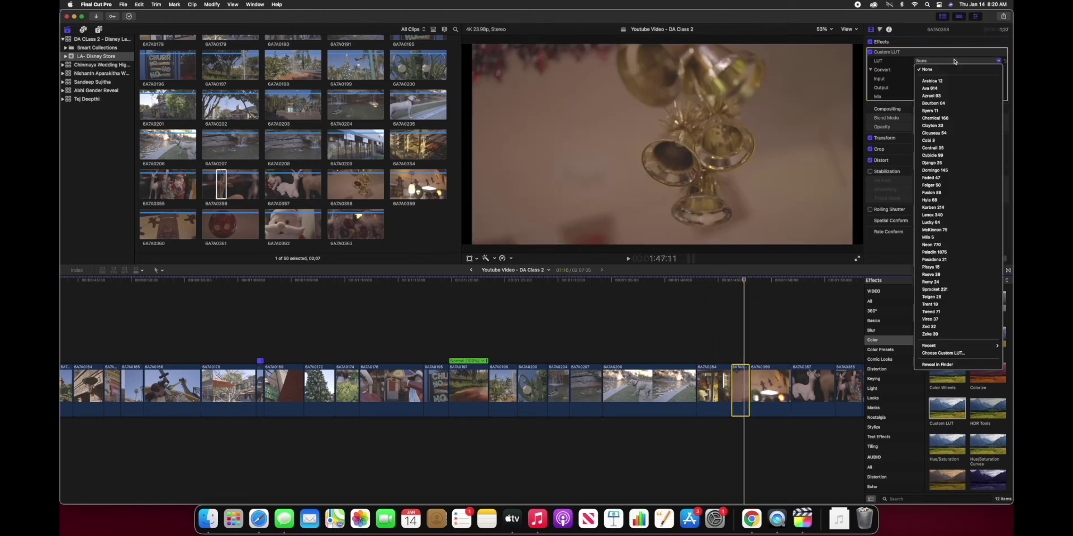
pyautogui.click(937, 90)
# Add the Custom LUT effect to gingerbread clip 6A7A0359 and the following closing clips.
pyautogui.moveTo(745, 282); pyautogui.dragTo(762, 288)
pyautogui.click(770, 391)
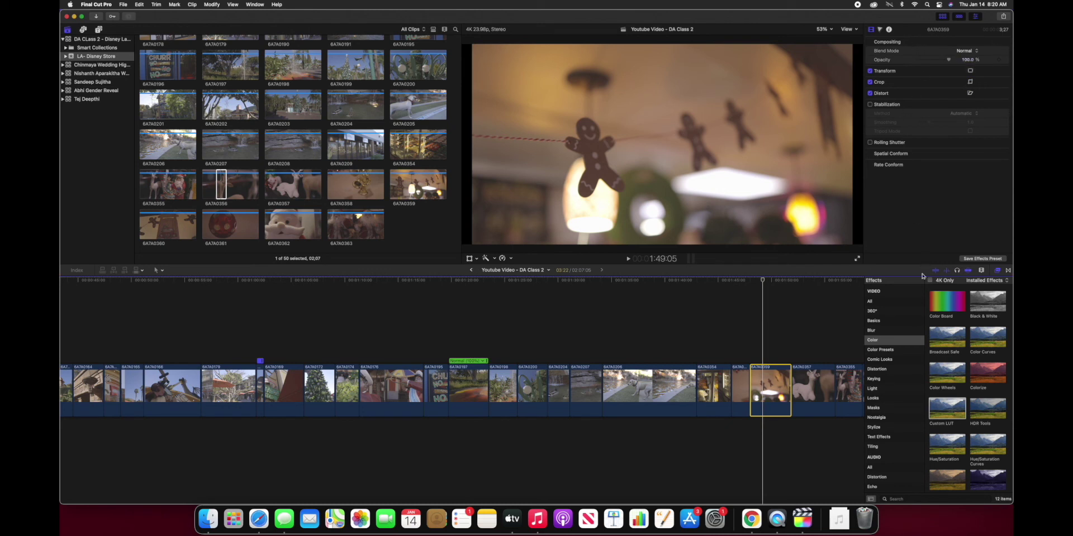
pyautogui.moveTo(946, 411); pyautogui.dragTo(770, 391)
pyautogui.moveTo(946, 411); pyautogui.dragTo(791, 395)
pyautogui.hscroll(5, 813, 339)
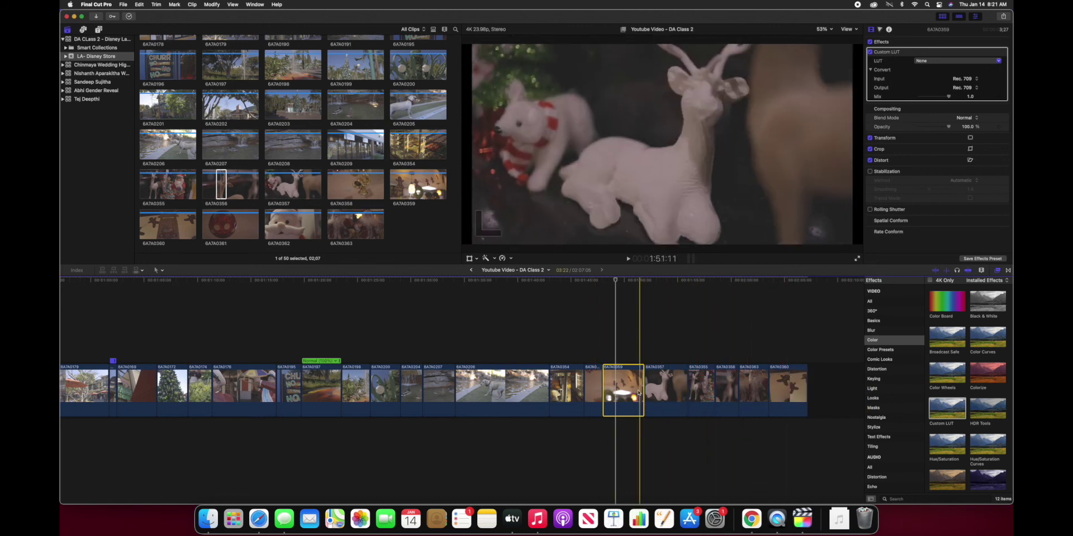
# Apply Ava 614 to the gingerbread clip and deer clip 6A7A0357.
pyautogui.click(941, 62)
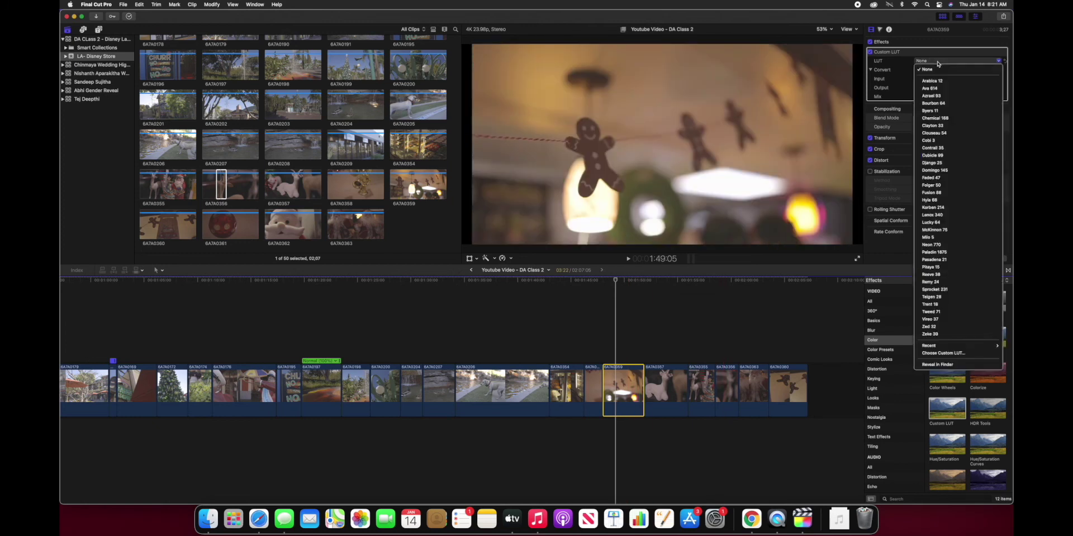
pyautogui.click(937, 90)
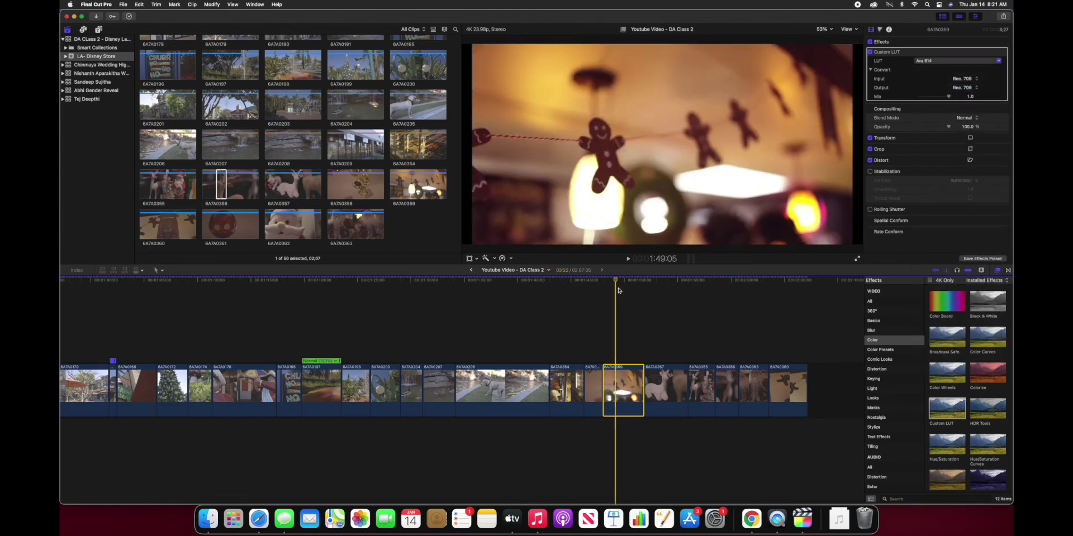
pyautogui.click(664, 282)
pyautogui.click(666, 422)
pyautogui.click(666, 391)
pyautogui.click(972, 60)
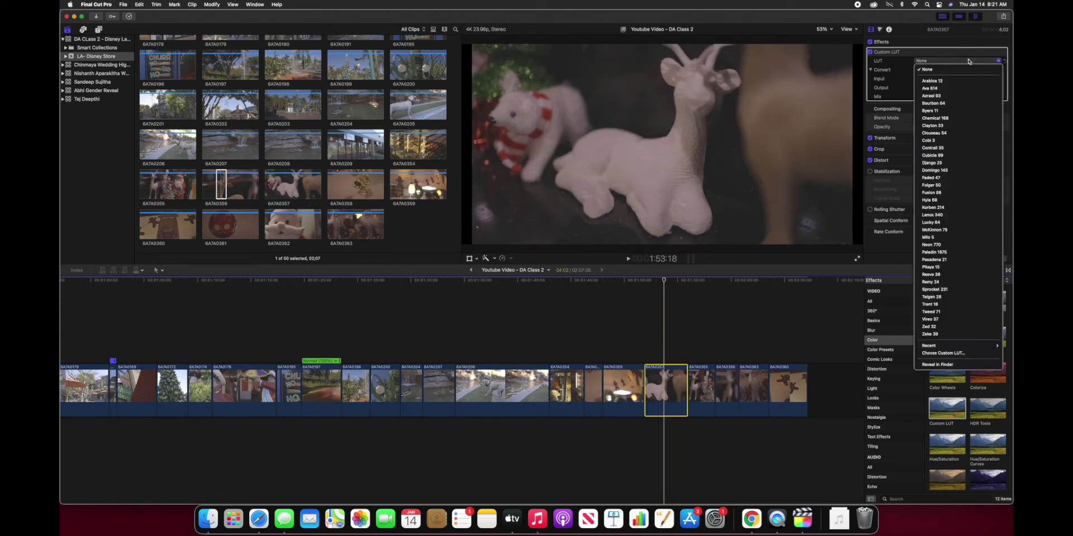
pyautogui.click(931, 88)
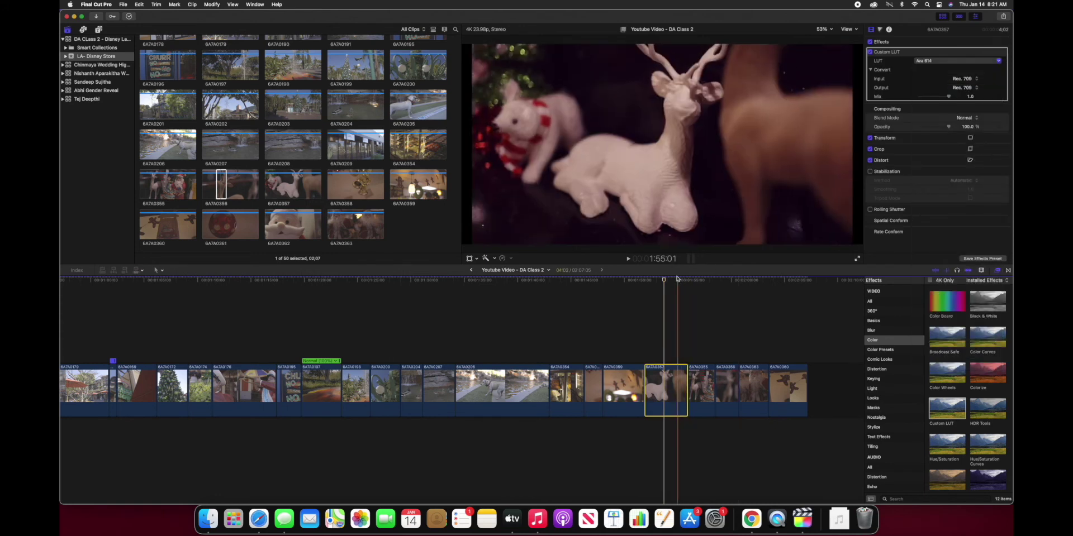
pyautogui.click(689, 287)
# Apply Ava 614 to Santa figurine clip 6A7A0355 and reindeer clip 6A7A0356.
pyautogui.click(706, 391)
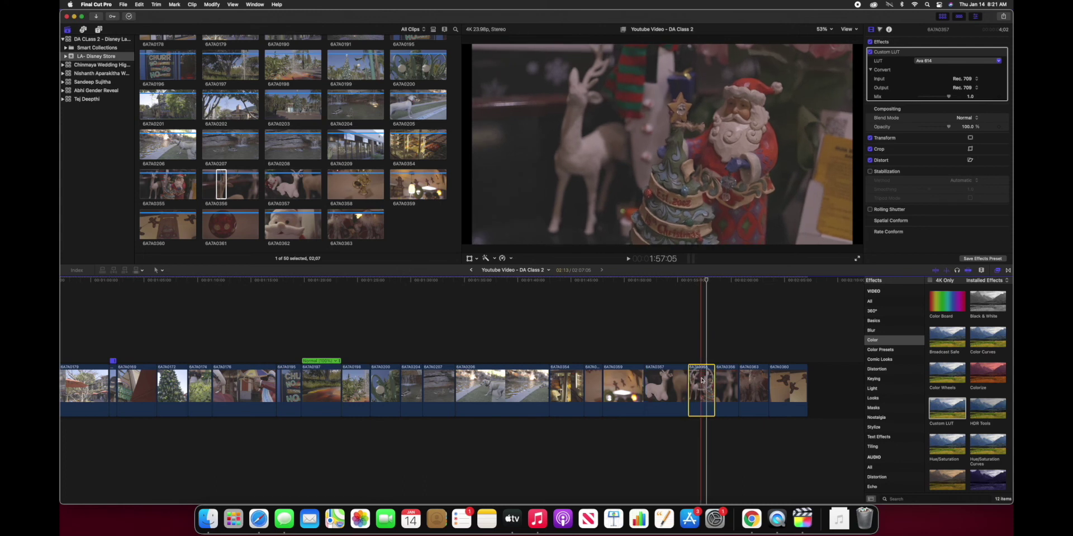
pyautogui.click(953, 62)
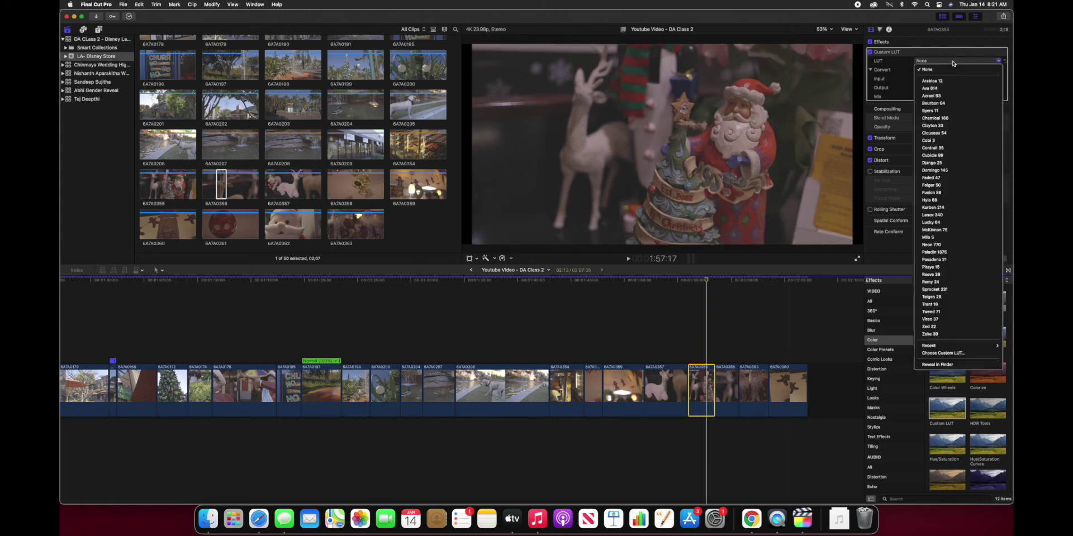
pyautogui.click(940, 88)
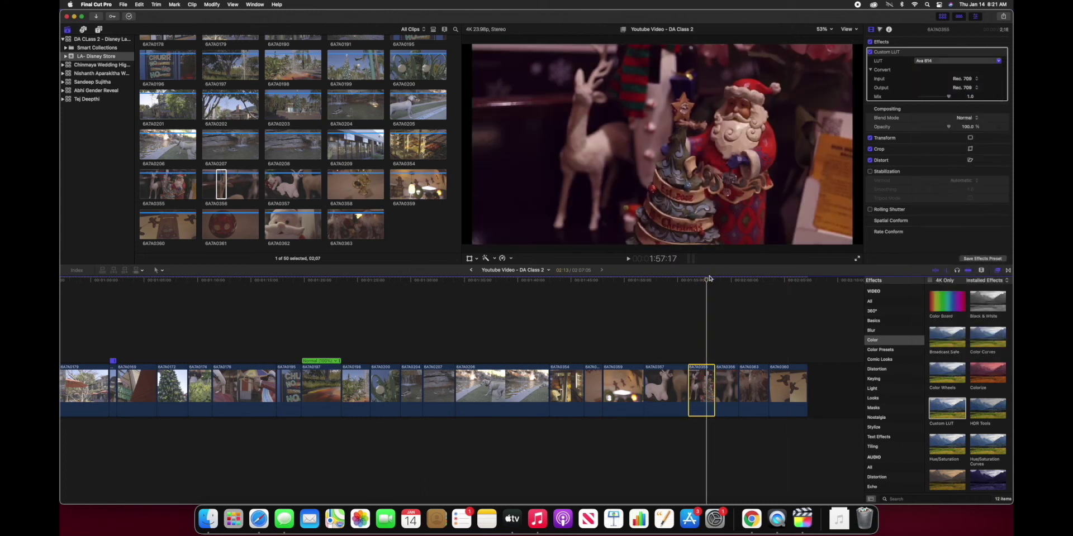
pyautogui.click(725, 280)
pyautogui.click(734, 379)
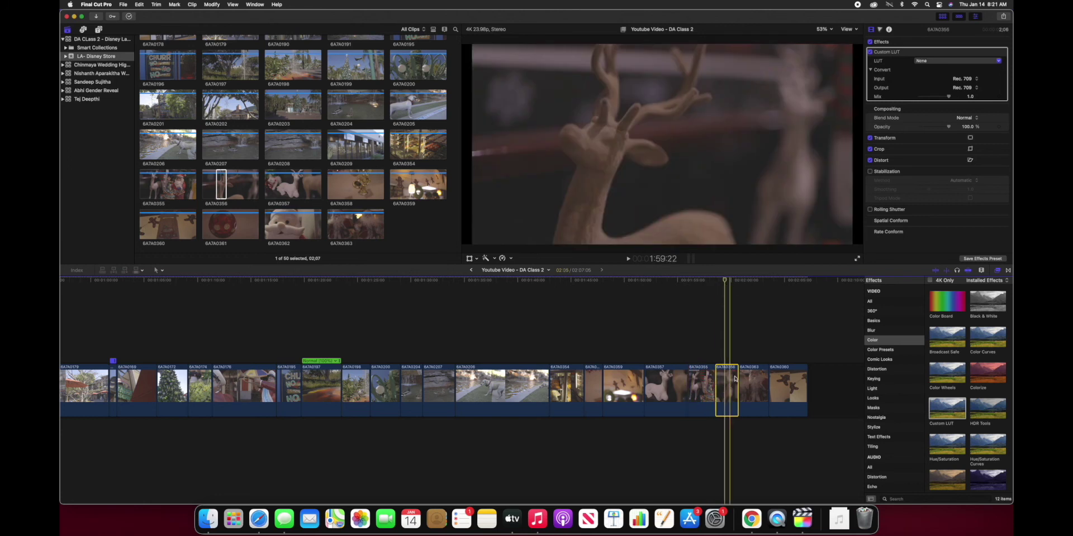
pyautogui.click(934, 61)
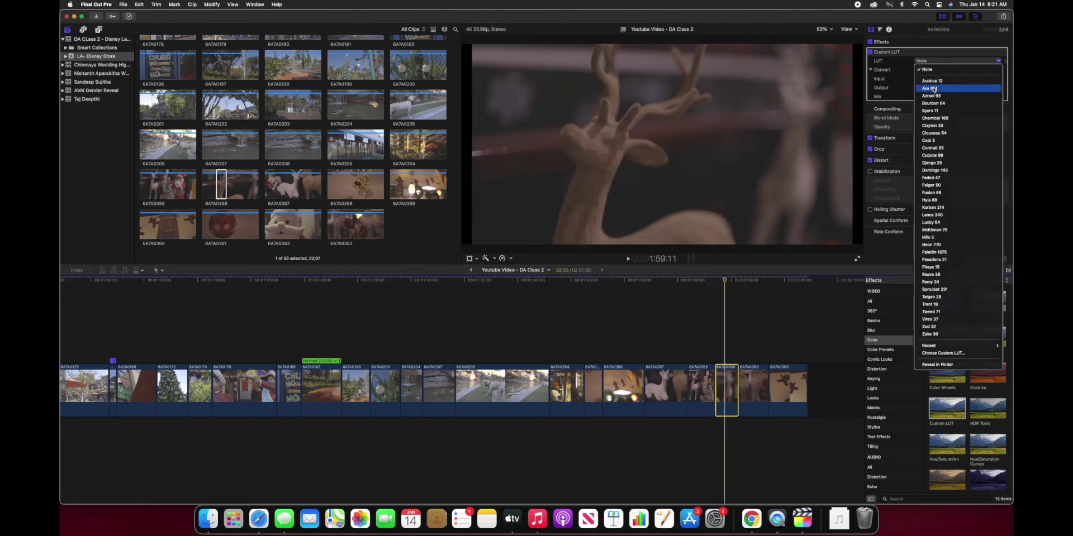
pyautogui.click(933, 88)
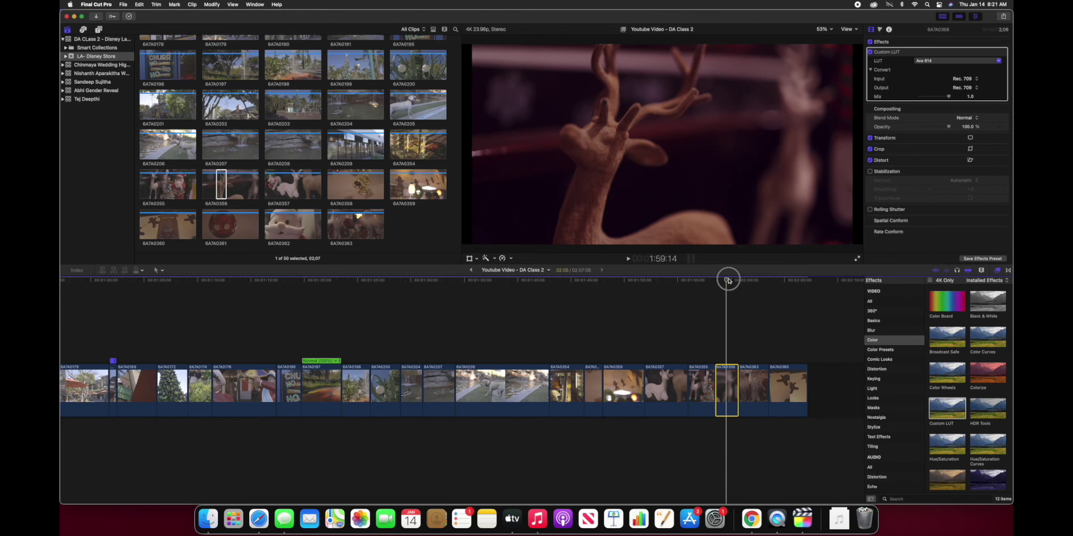
# Apply Ava 614 to the two Santas clip and the final sleigh clip 6A7A0360.
pyautogui.click(747, 280)
pyautogui.click(754, 381)
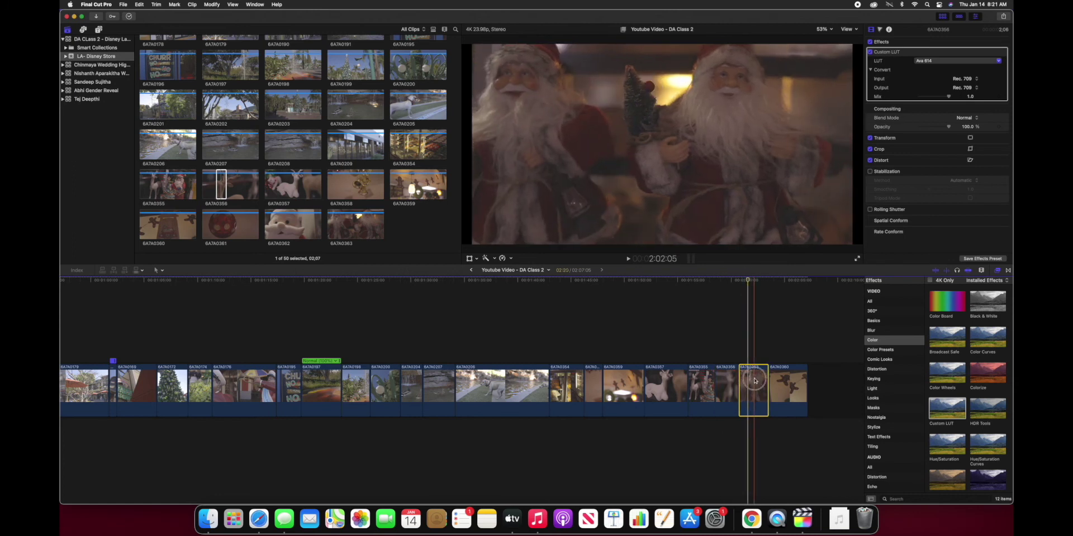
pyautogui.click(963, 59)
pyautogui.click(933, 88)
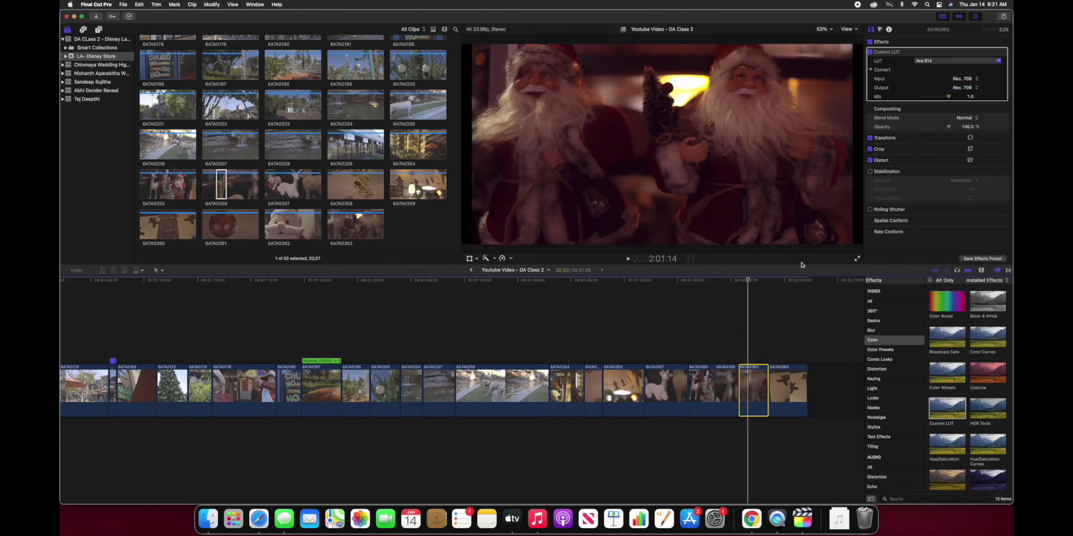
pyautogui.click(776, 279)
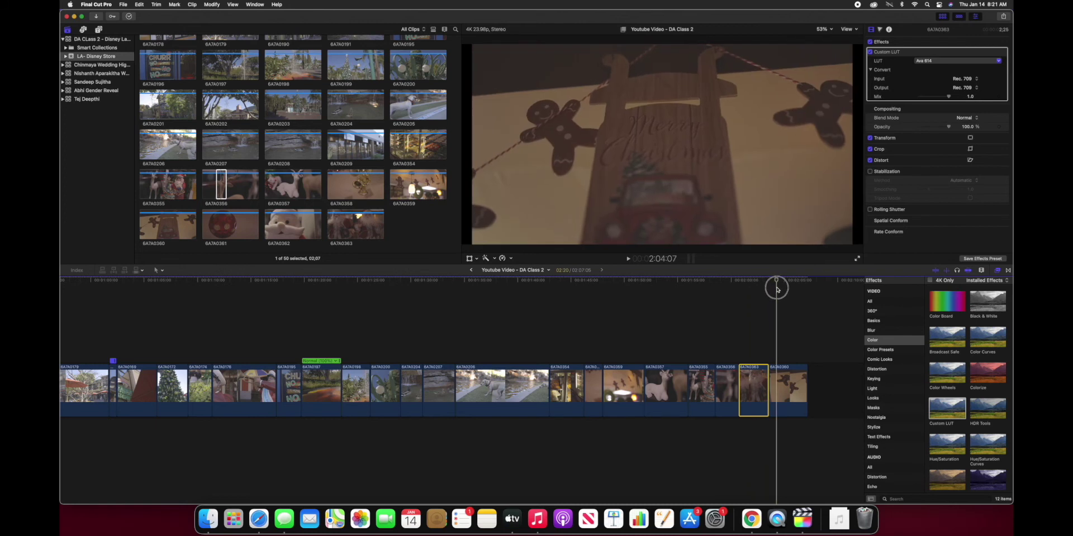
pyautogui.click(781, 412)
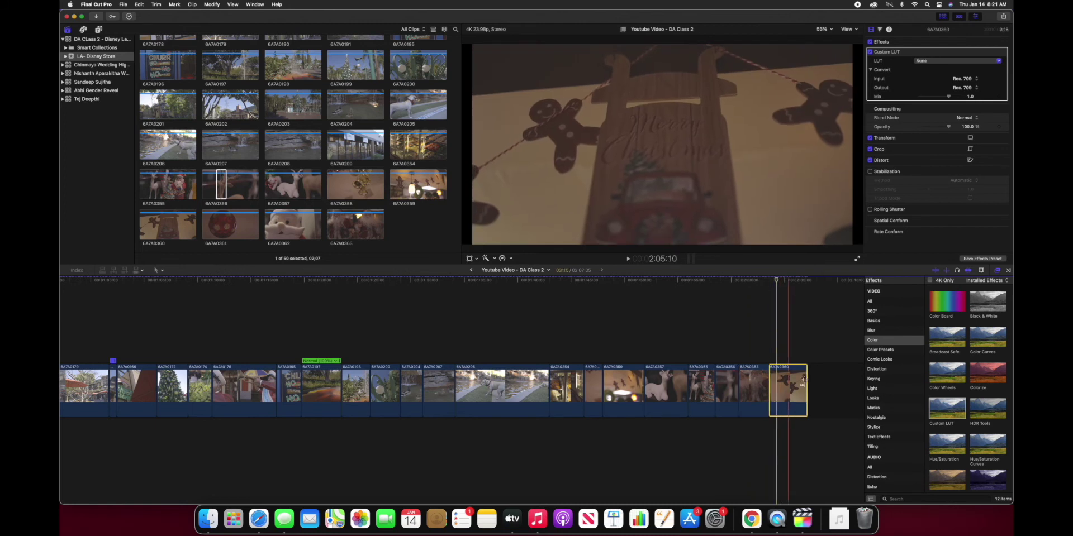
pyautogui.click(963, 62)
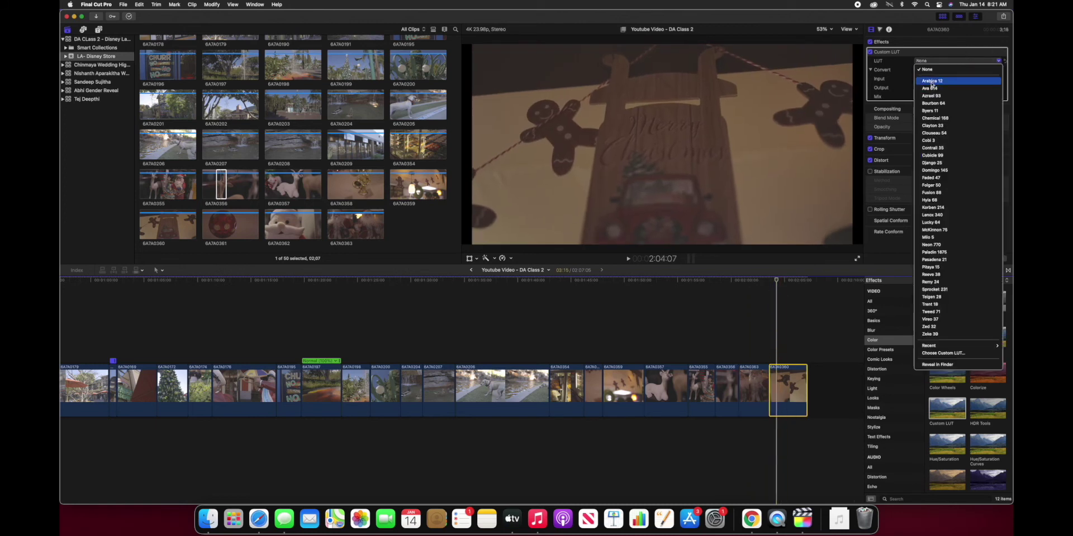
pyautogui.click(932, 88)
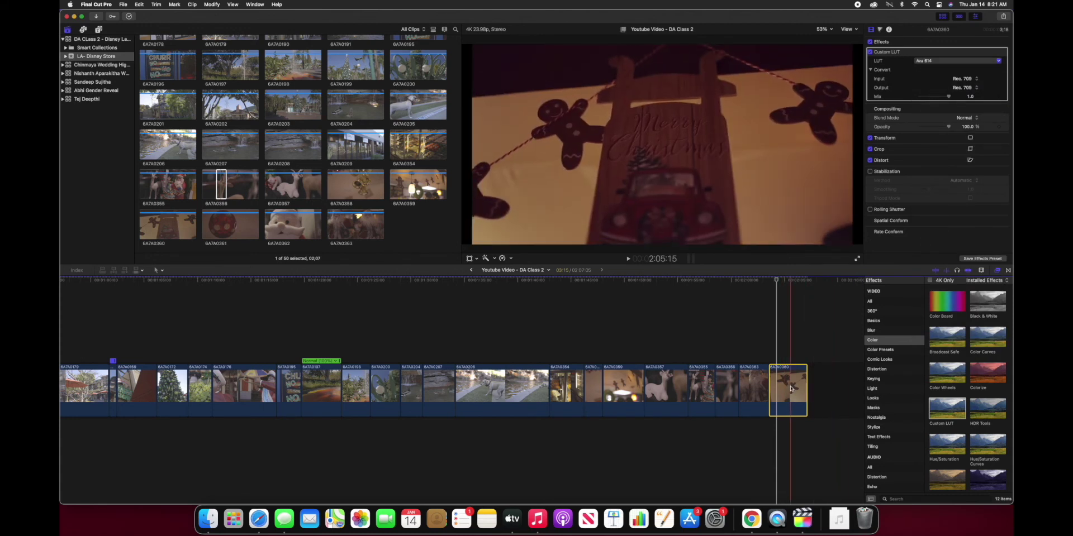
# Raise the sleigh clip's midtones exposure in the Color Board and slightly adjust its shadows.
pyautogui.click(880, 30)
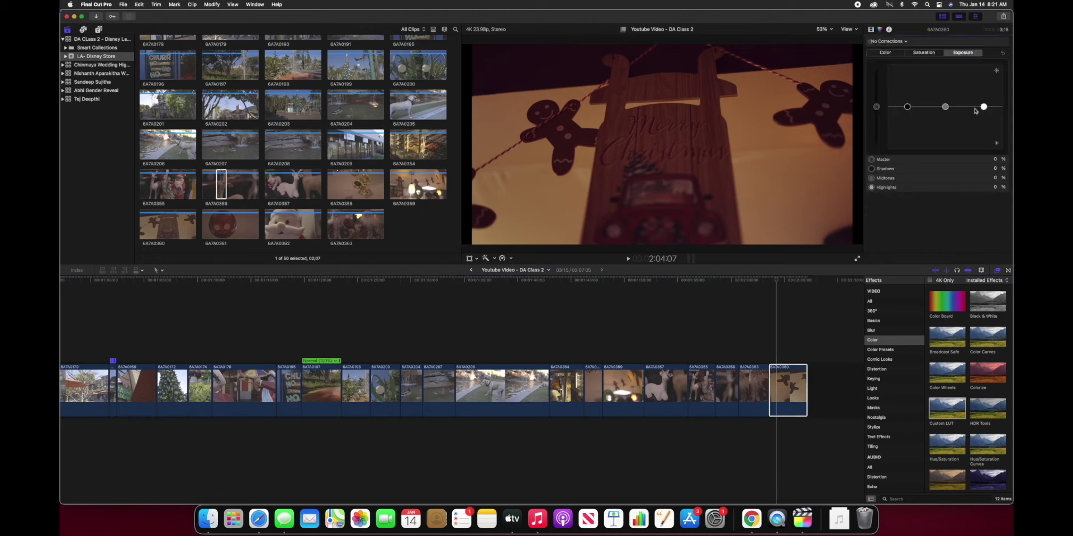
pyautogui.click(946, 108)
pyautogui.moveTo(946, 109); pyautogui.dragTo(983, 96)
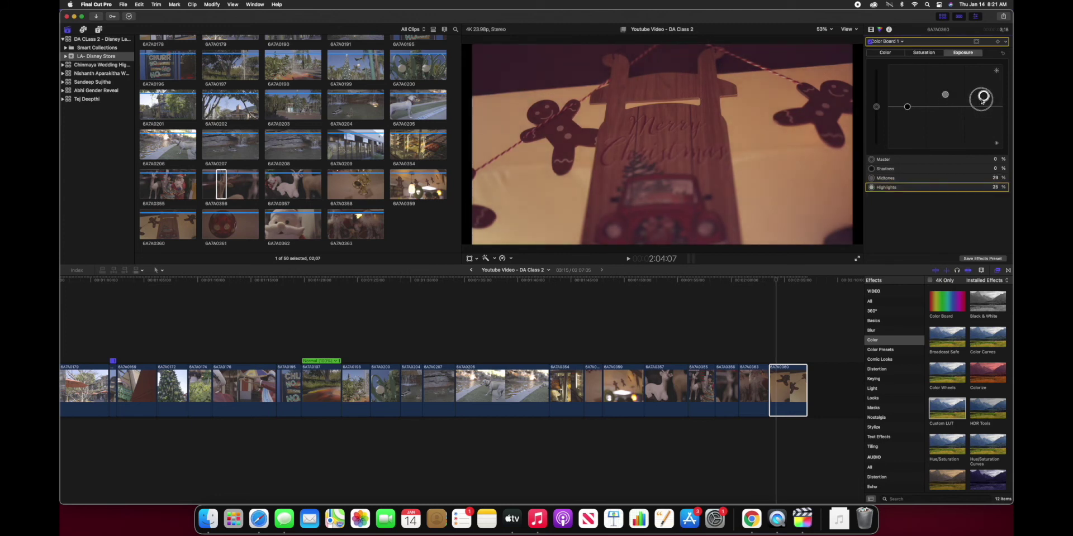
pyautogui.moveTo(907, 110); pyautogui.dragTo(905, 113)
# Brighten Santa clip 6A7A0363's midtones to 26% in the Color Board exposure.
pyautogui.moveTo(771, 281); pyautogui.dragTo(756, 282)
pyautogui.click(752, 388)
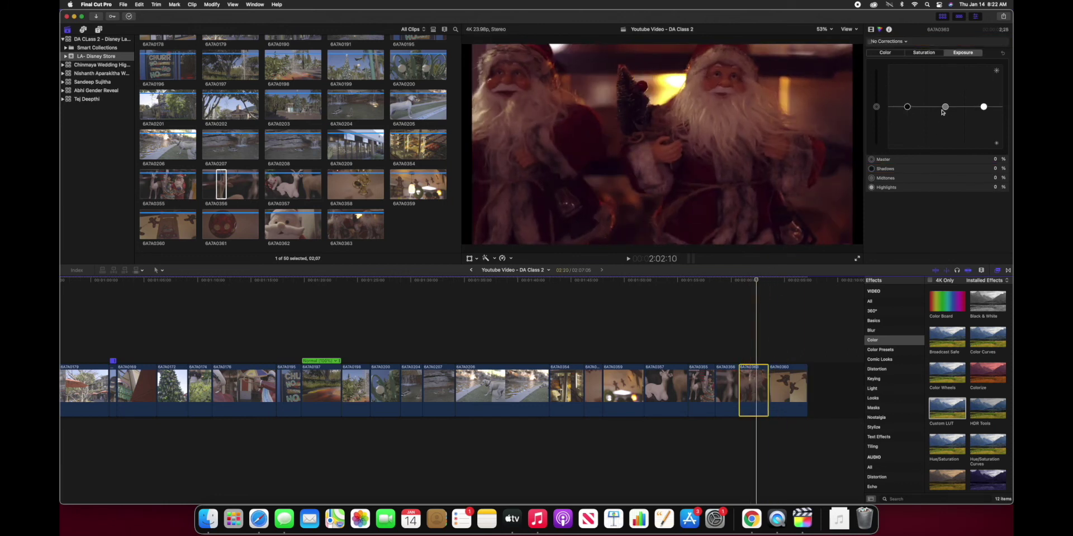
pyautogui.moveTo(944, 110); pyautogui.dragTo(982, 96)
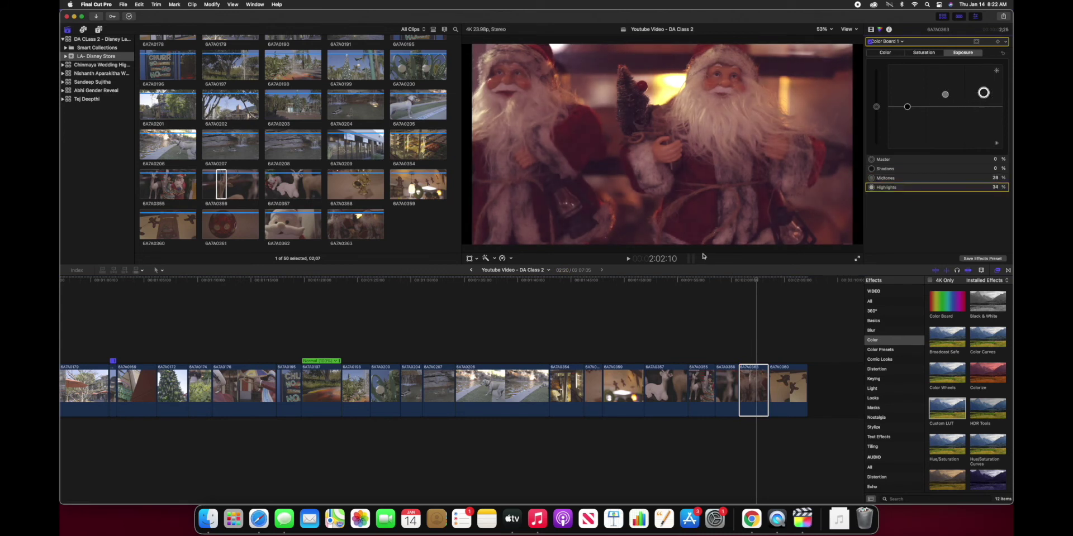
pyautogui.moveTo(757, 281); pyautogui.dragTo(727, 284)
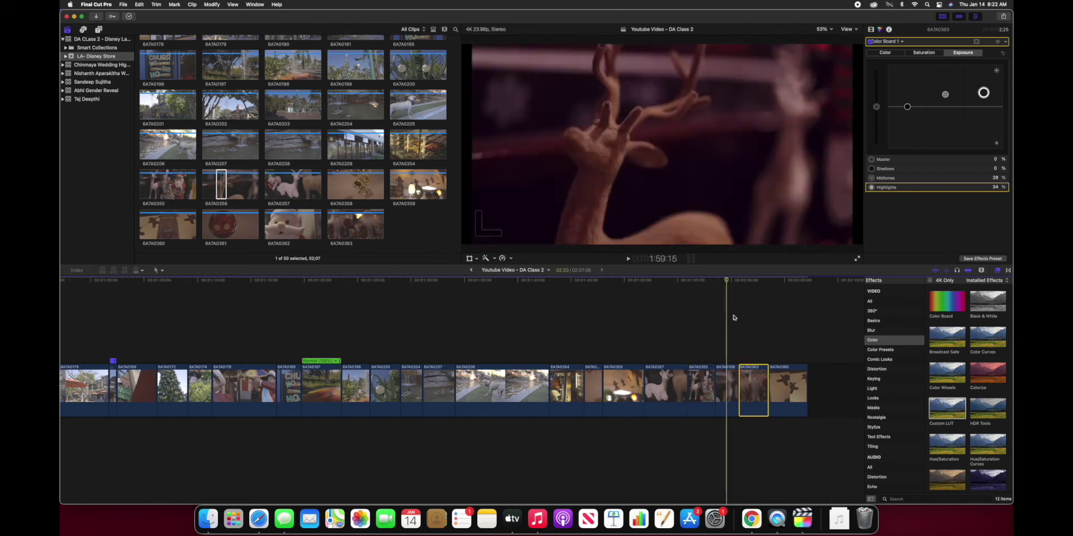
pyautogui.click(781, 361)
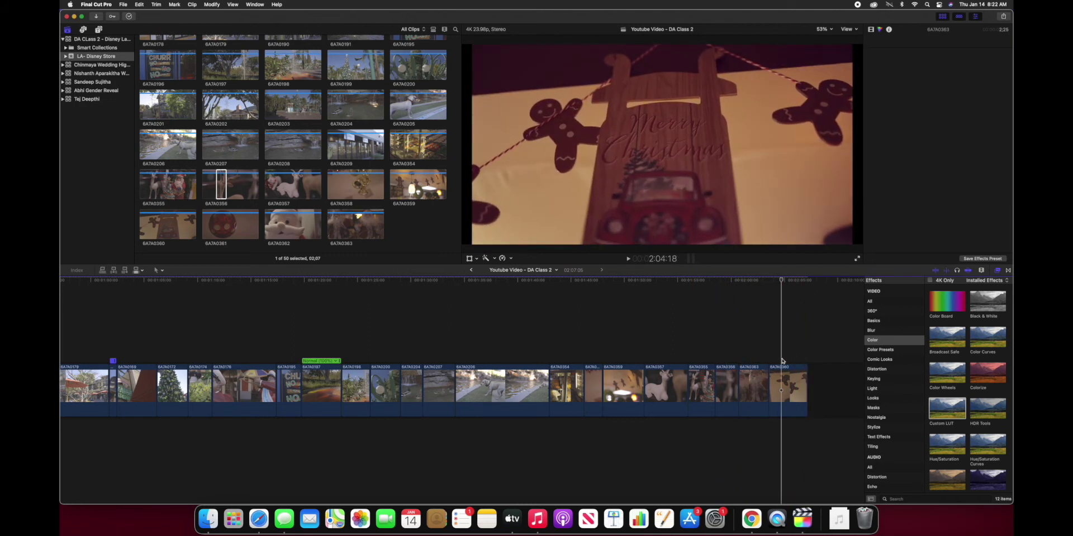
# Reselect sleigh clip 6A7A0360 and show its Ava 614 Custom LUT and Color Board 1 settings.
pyautogui.click(804, 296)
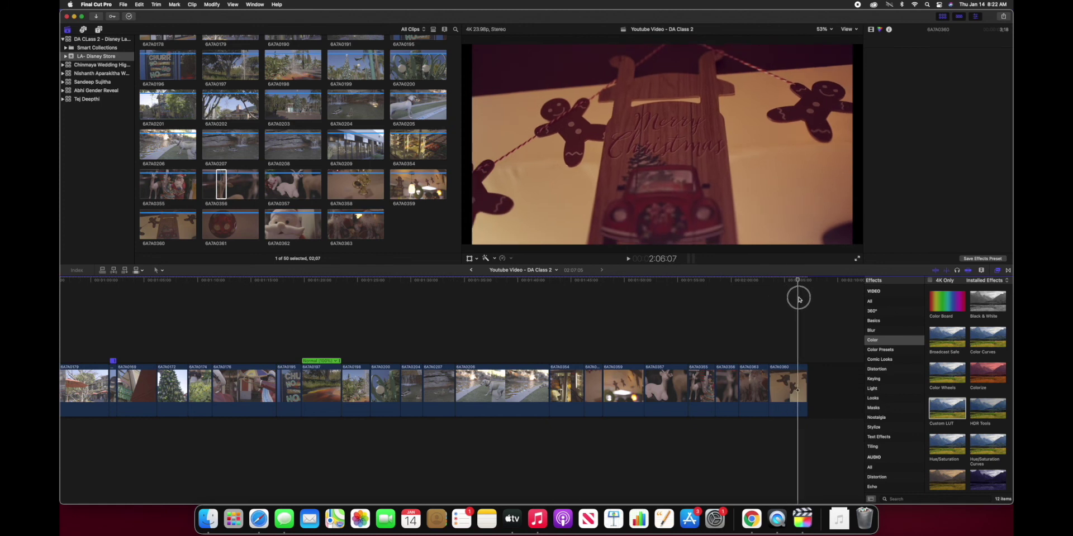
pyautogui.click(788, 302)
pyautogui.click(787, 302)
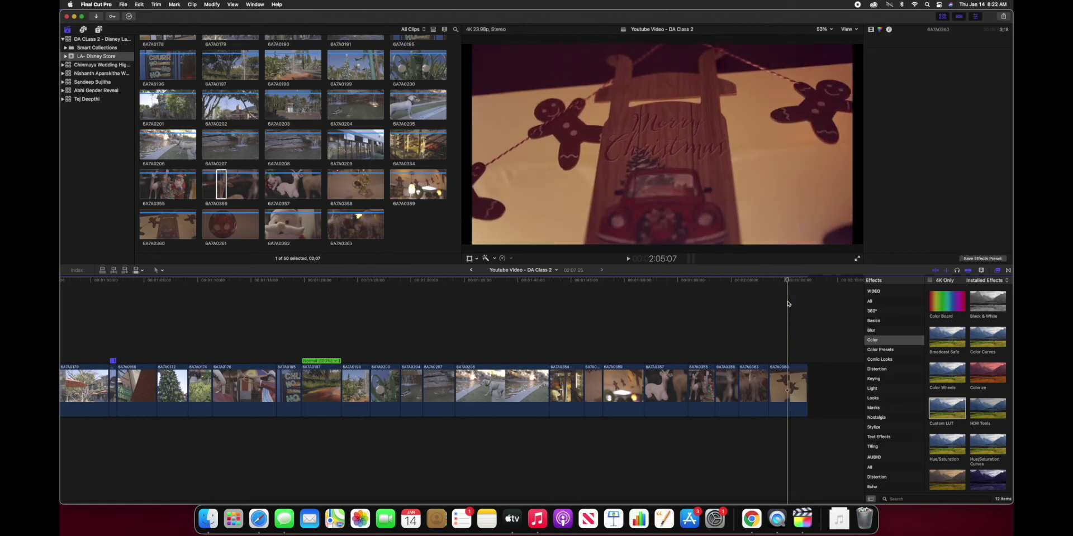
pyautogui.click(789, 391)
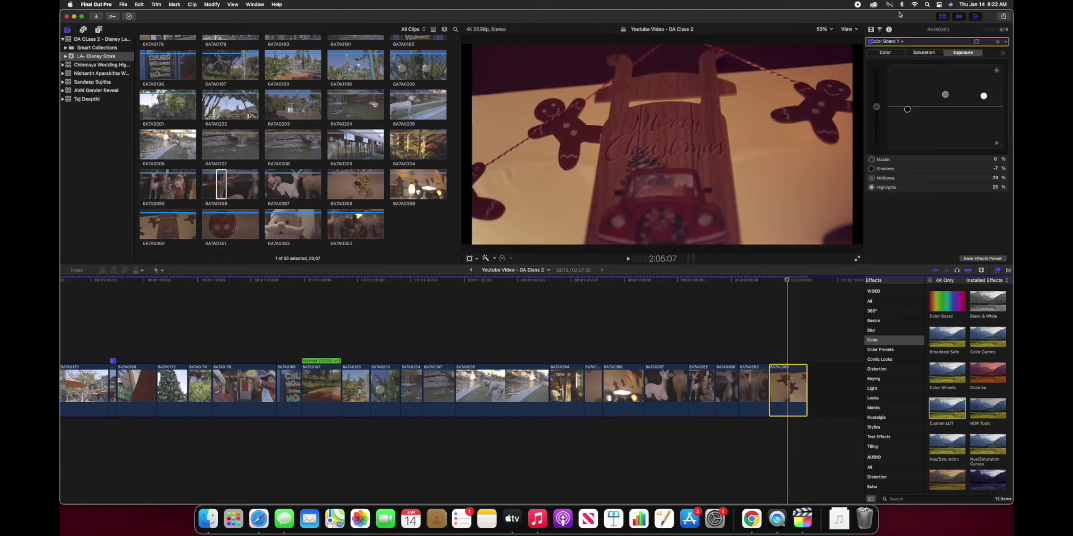
pyautogui.click(871, 31)
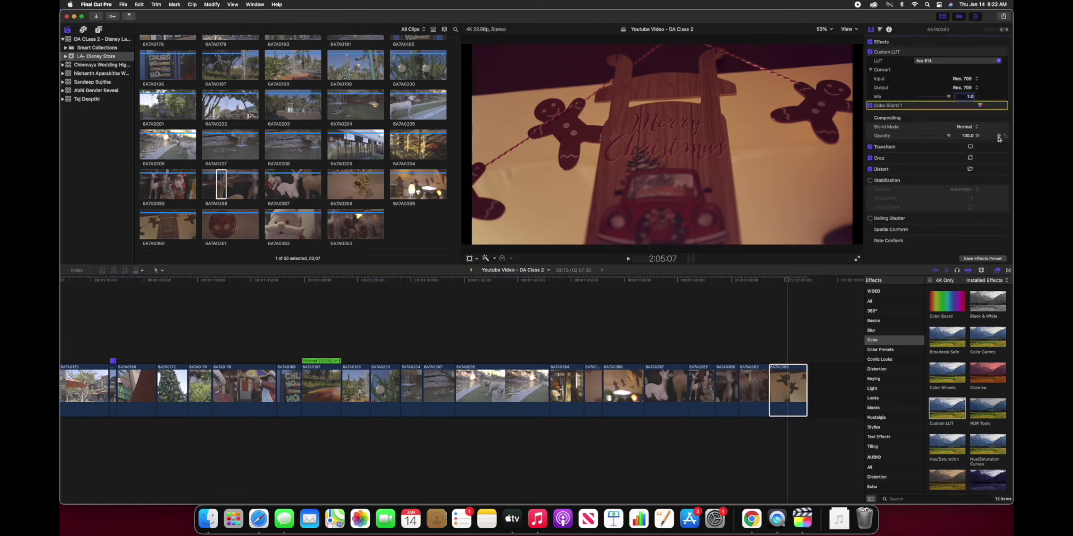
# Fade the closing sleigh clip's opacity from 100% down to 0% at the project end.
pyautogui.click(790, 279)
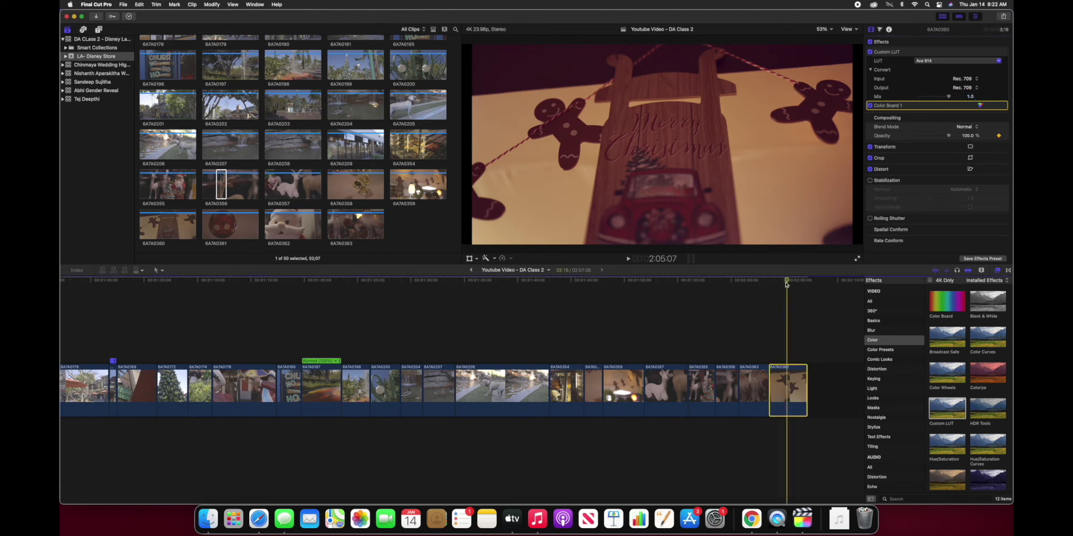
pyautogui.moveTo(791, 282); pyautogui.dragTo(809, 283)
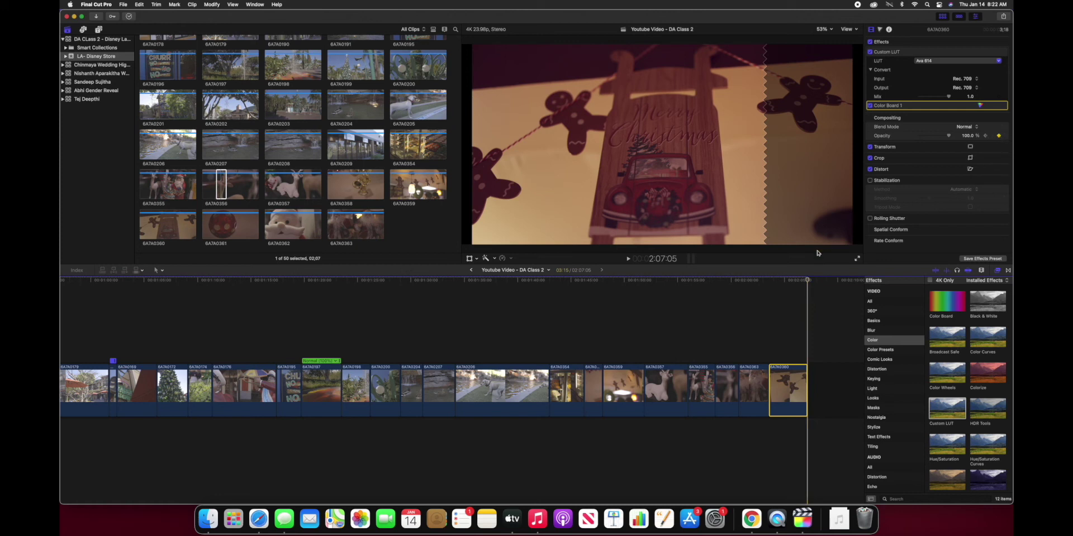
pyautogui.moveTo(807, 282)
pyautogui.mouseDown()
pyautogui.moveTo(793, 283)
pyautogui.moveTo(810, 285)
pyautogui.mouseUp()
pyautogui.moveTo(949, 137); pyautogui.dragTo(848, 142)
# Play back the ending to check the fade, then bring Chrome forward.
pyautogui.moveTo(807, 281); pyautogui.dragTo(783, 281)
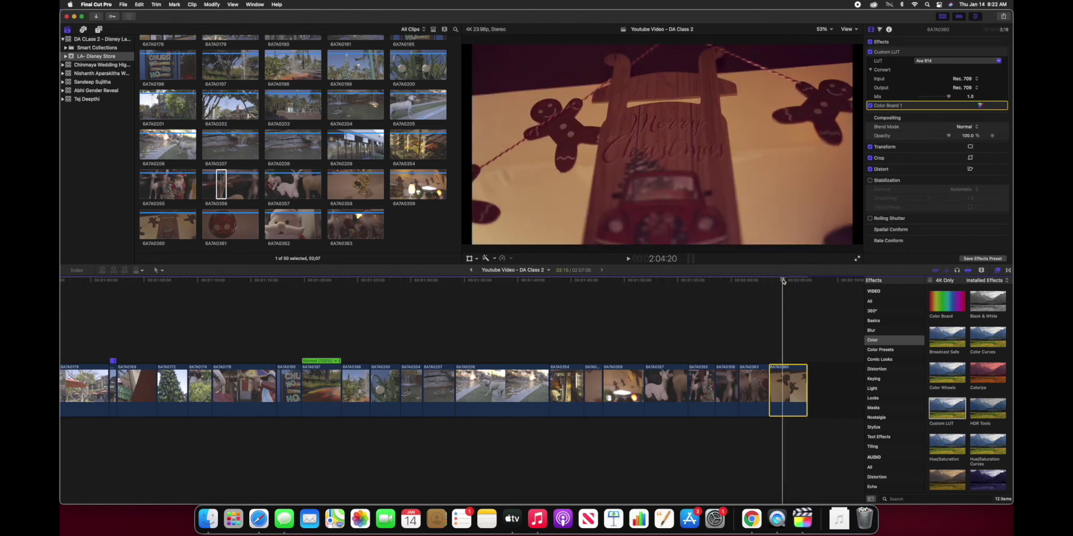
pyautogui.press('space')
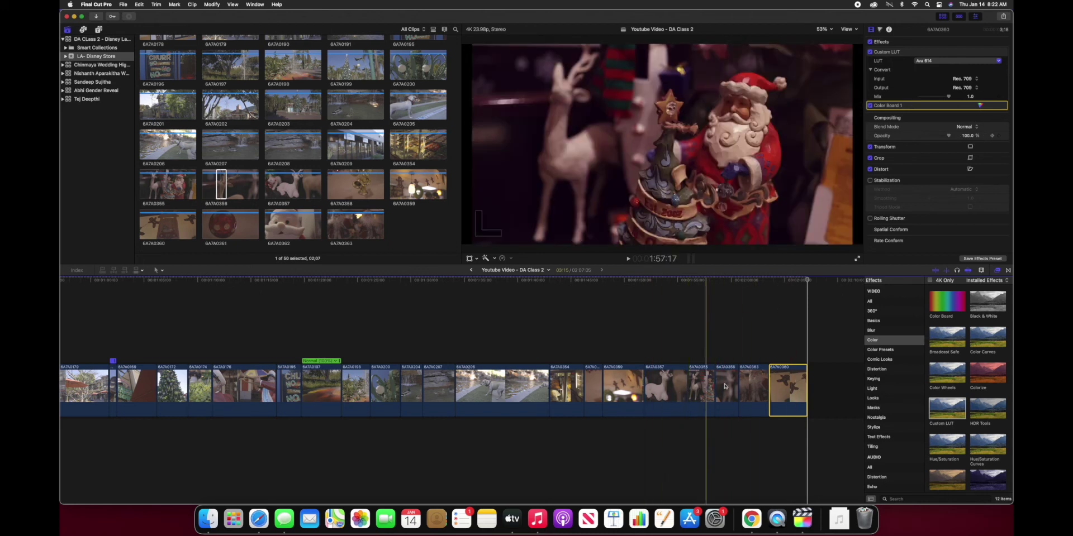
pyautogui.click(752, 520)
# Search YouTube for royalty free music and open the Free Background Music no-copyright video.
pyautogui.click(519, 206)
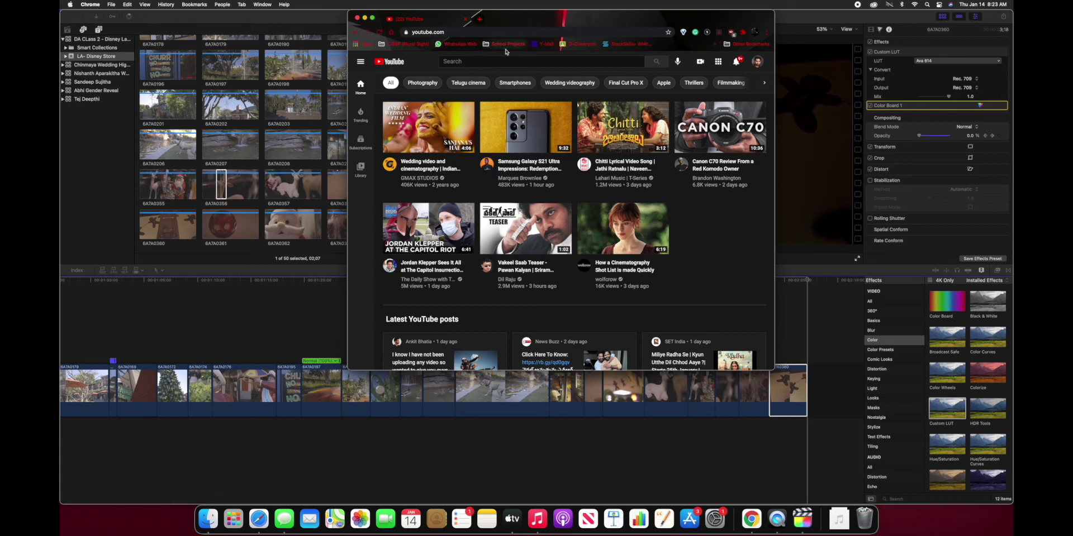
pyautogui.click(466, 62)
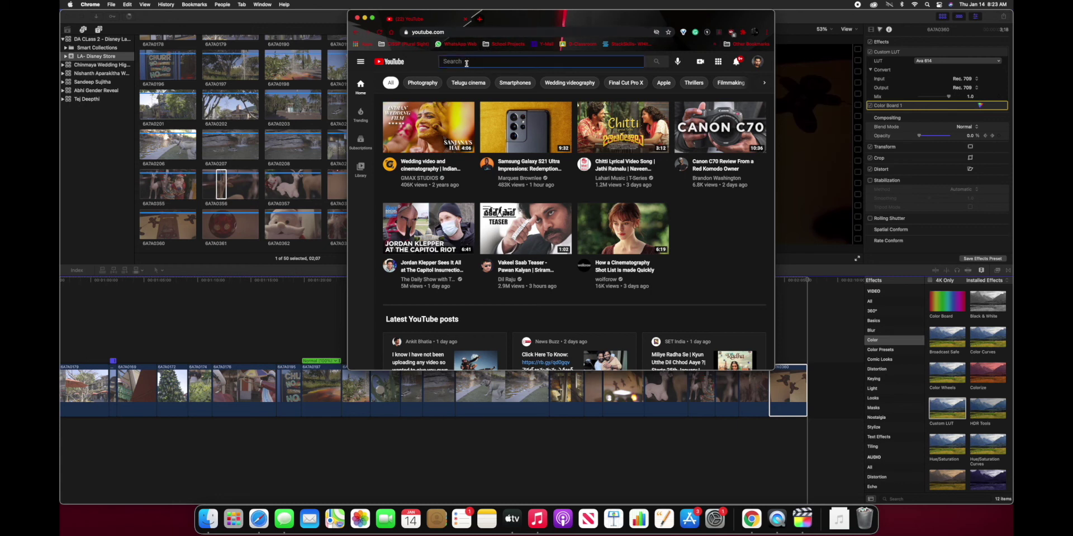
pyautogui.write('yal')
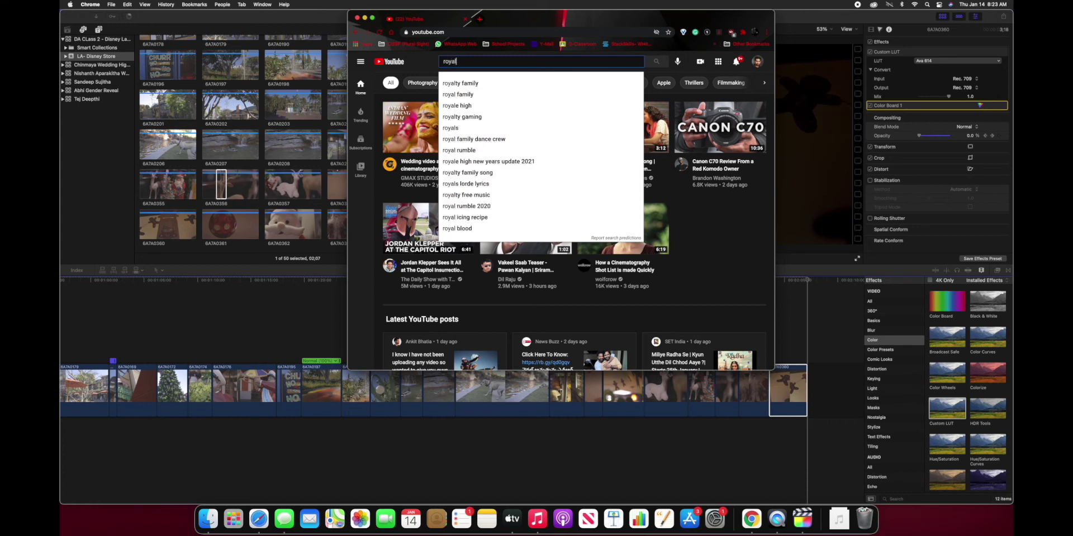
pyautogui.write('ty free music')
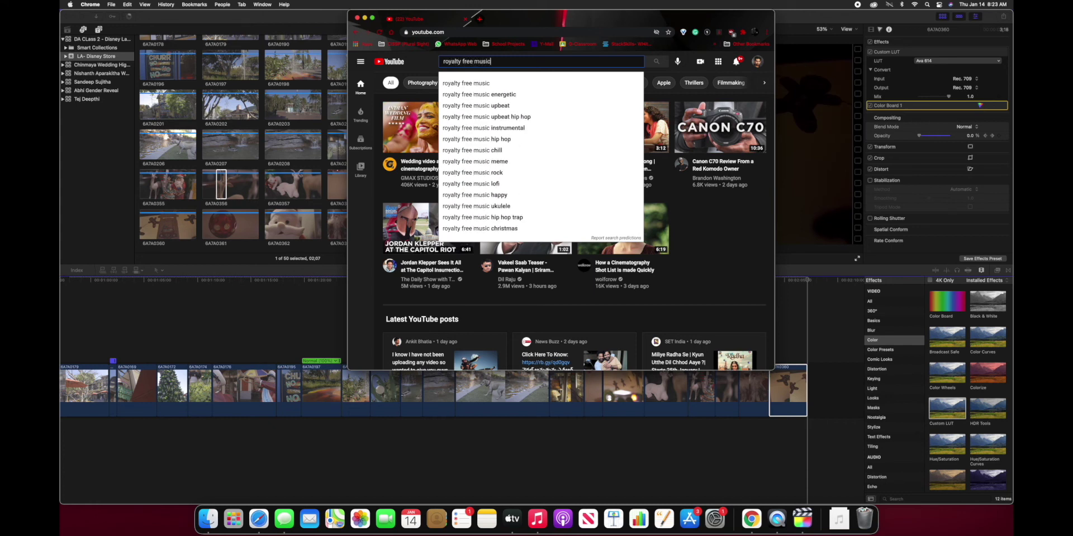
pyautogui.press('Return')
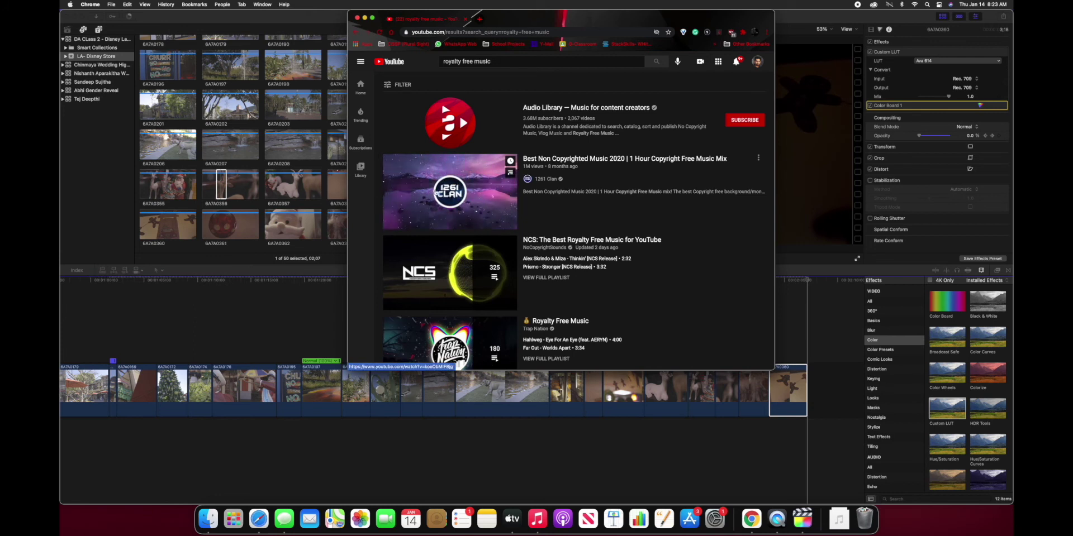
pyautogui.scroll(-3, 475, 212)
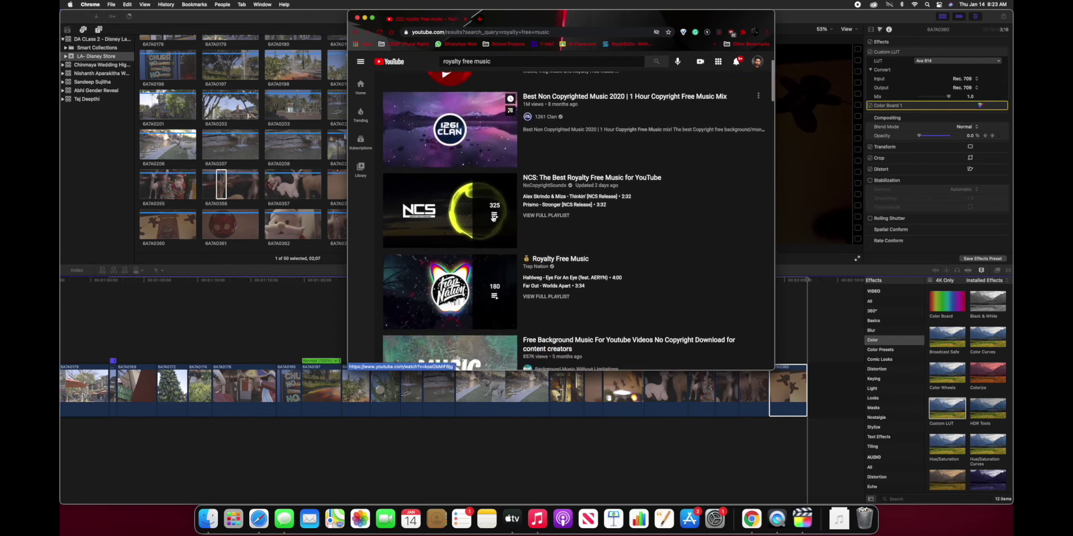
pyautogui.scroll(3, 492, 218)
pyautogui.scroll(-5, 494, 215)
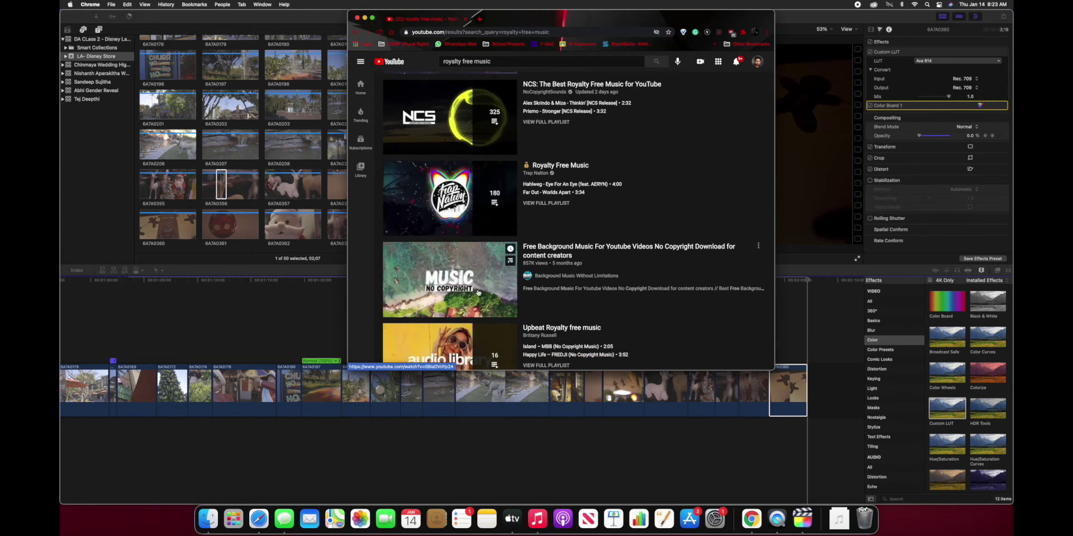
pyautogui.scroll(1, 478, 292)
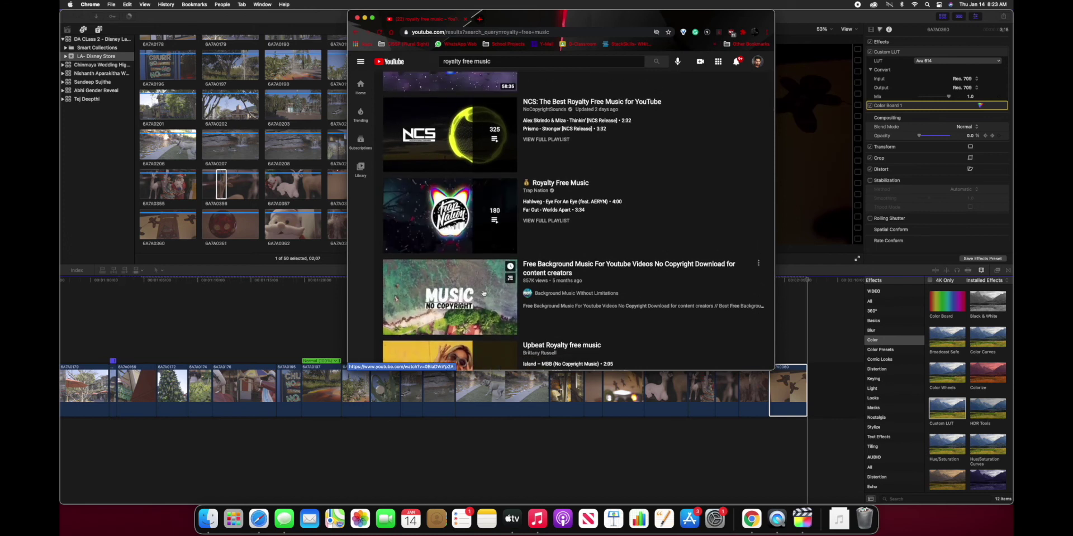
pyautogui.click(484, 293)
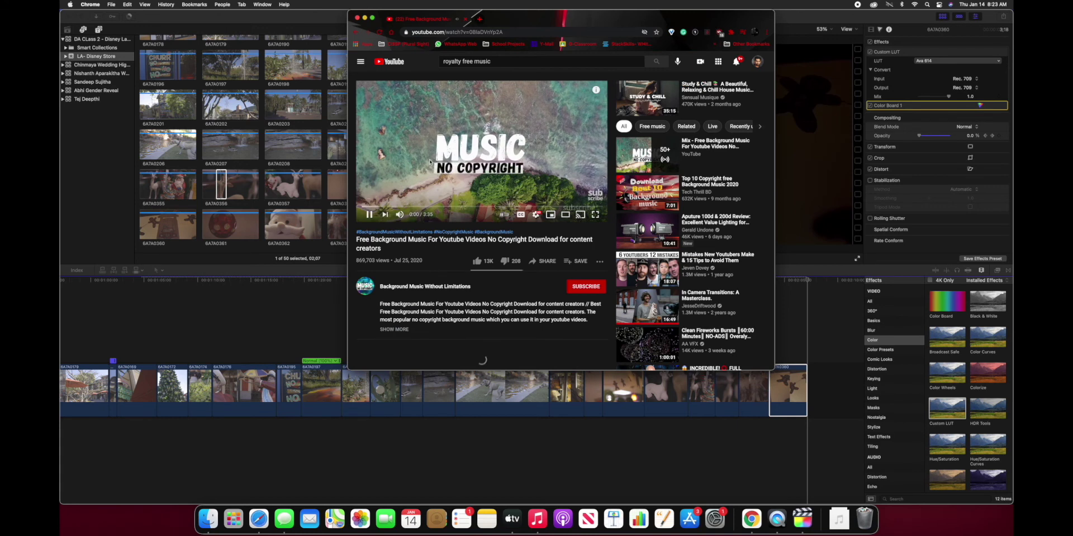
# Adjust the volume and skip ahead through the Free Background Music track to 0:50.
pyautogui.press('XF86AudioRaiseVolume')
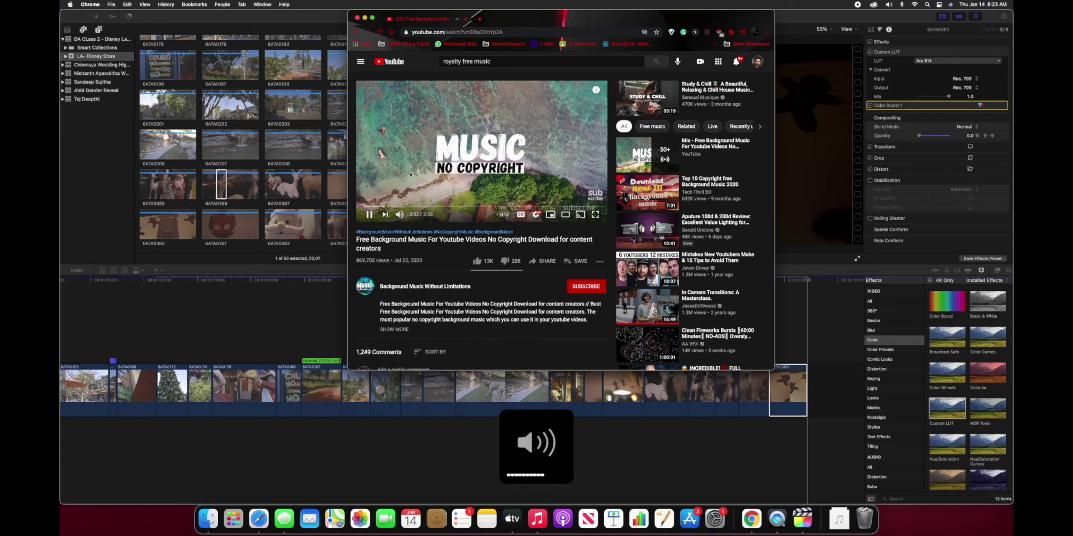
pyautogui.click(383, 211)
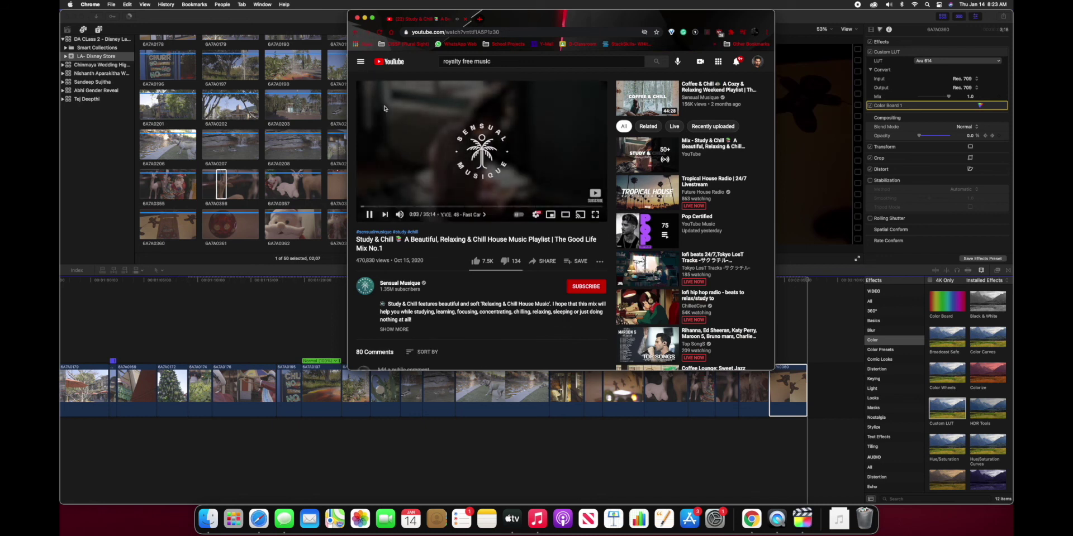
pyautogui.click(357, 32)
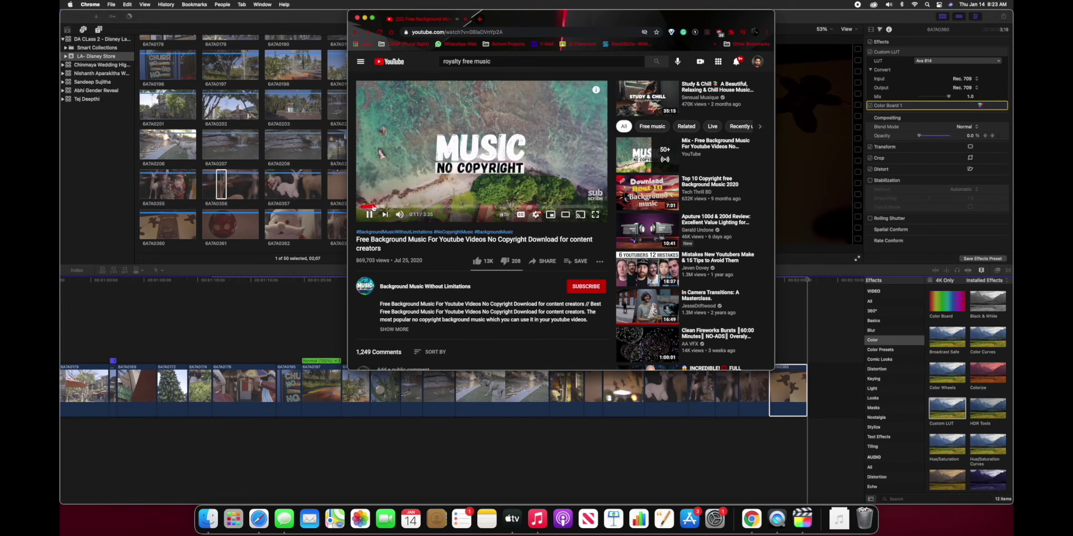
pyautogui.click(400, 207)
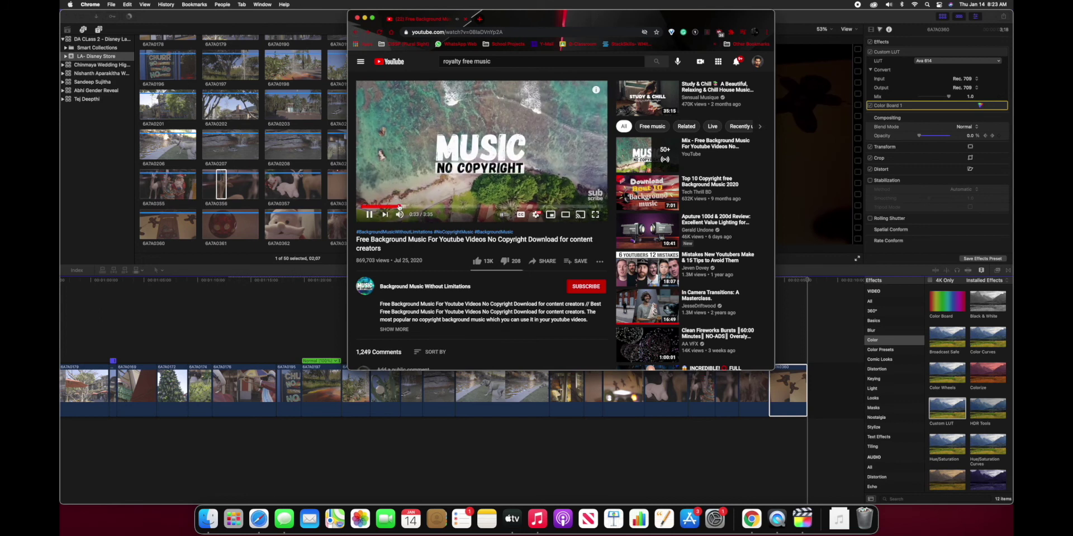
pyautogui.click(418, 207)
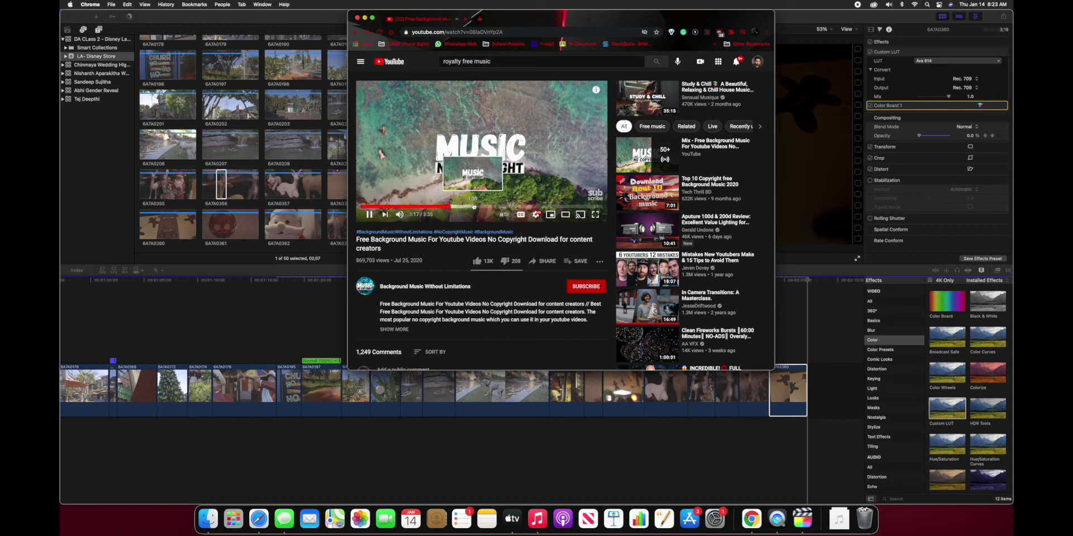
pyautogui.press('XF86AudioRaiseVolume')
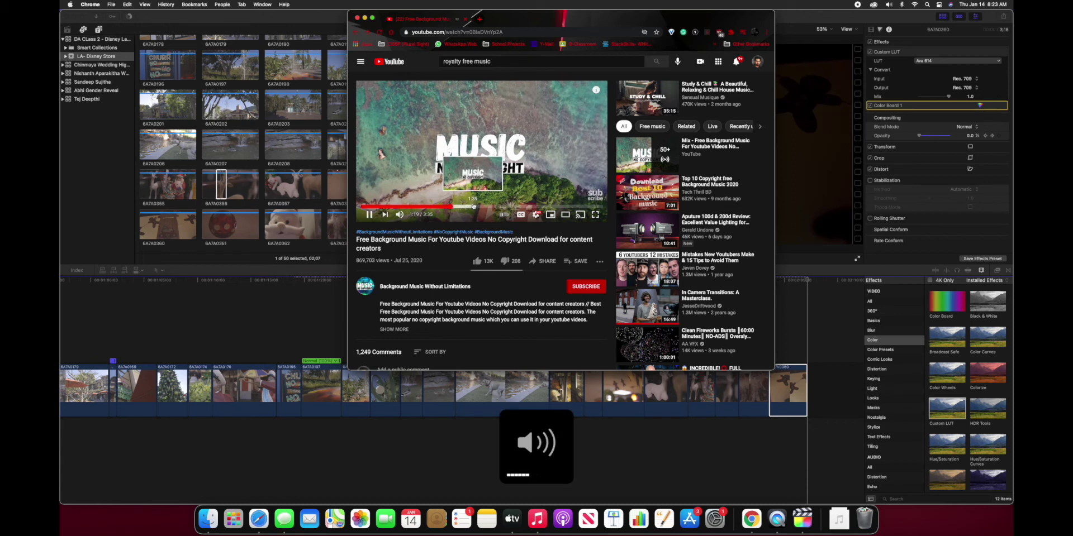
# Pause the music video at 1:21 and start a new browser tab.
pyautogui.rightClick(480, 132)
pyautogui.click(479, 131)
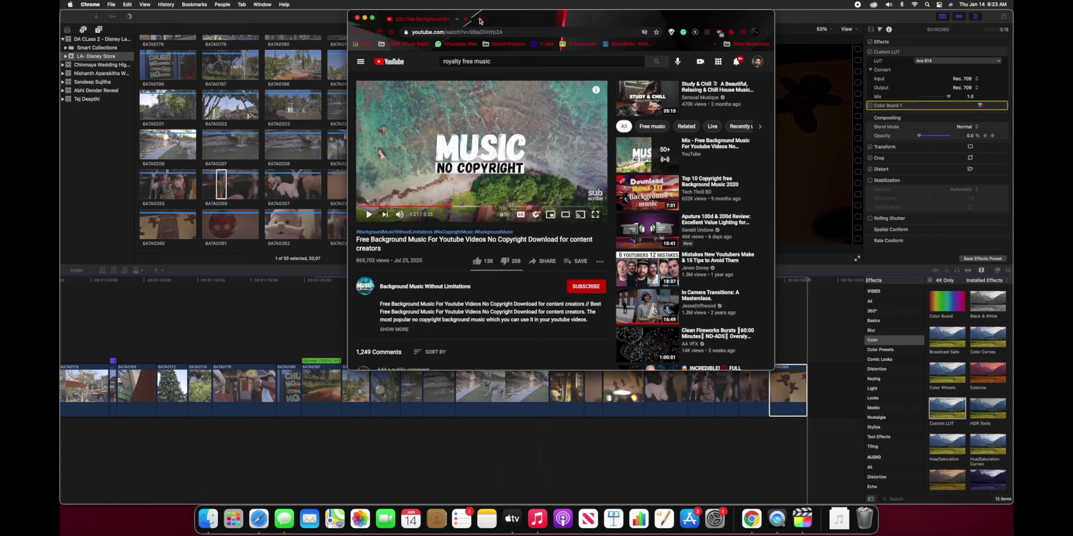
pyautogui.click(480, 18)
# Load the YouTube to Mp3 converter site from the omnibox suggestion.
pyautogui.write('youtube.com')
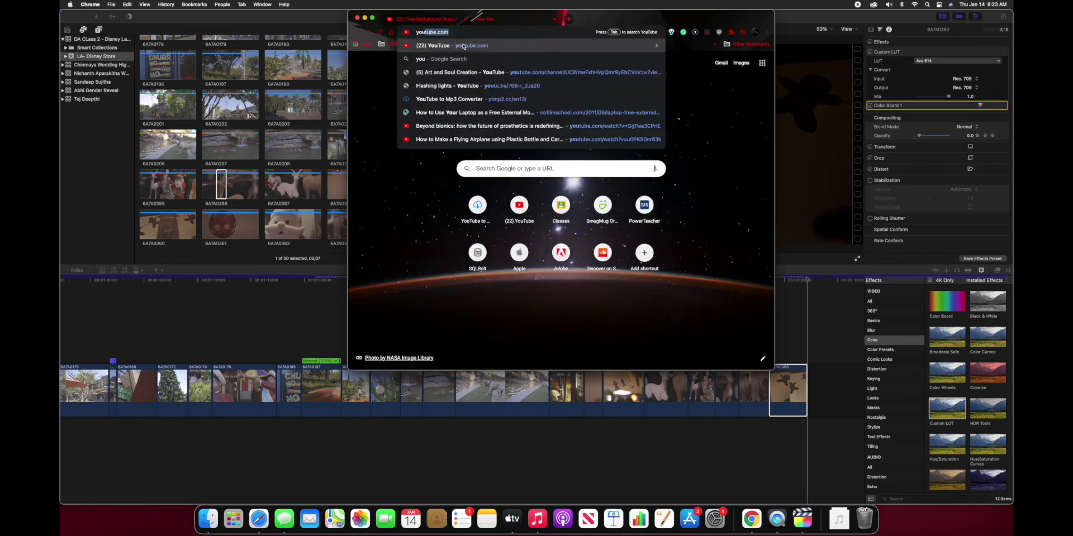
pyautogui.press('Down')
pyautogui.press('Down')
pyautogui.press('Down')
pyautogui.press('Down')
pyautogui.press('Return')
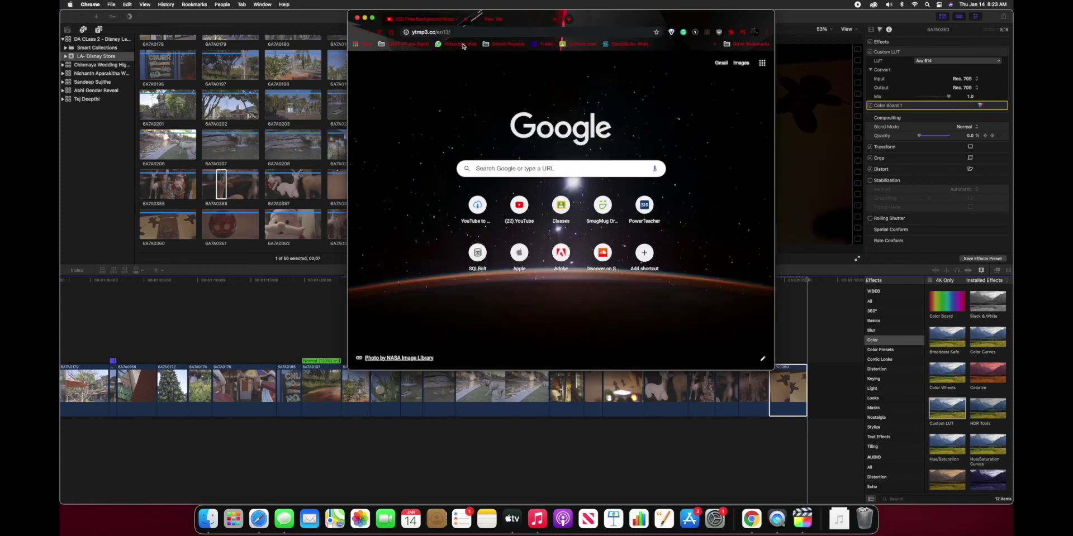
# Open musicbed.com in another new tab and scroll through its homepage.
pyautogui.press('super+t')
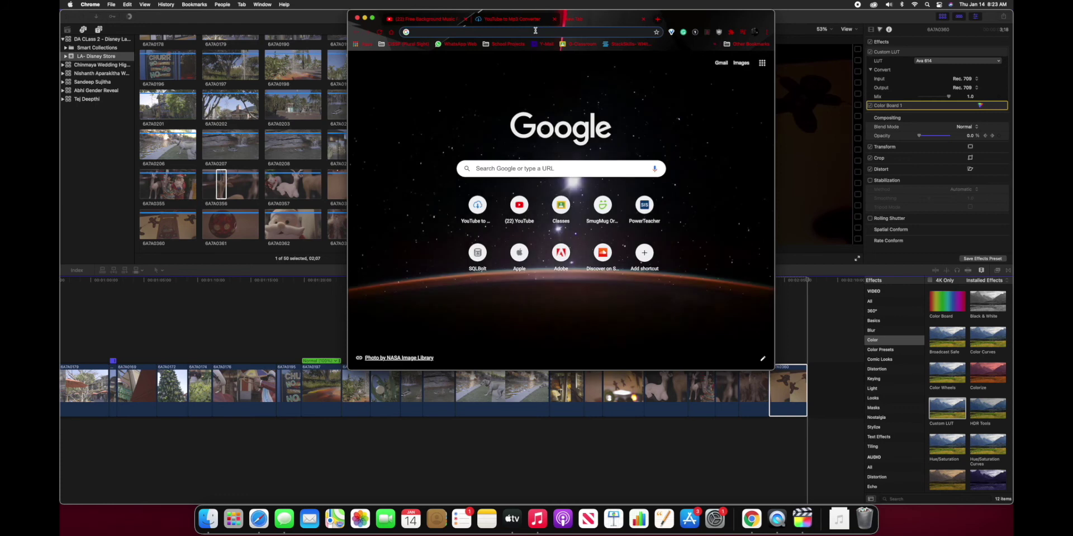
pyautogui.write('mu')
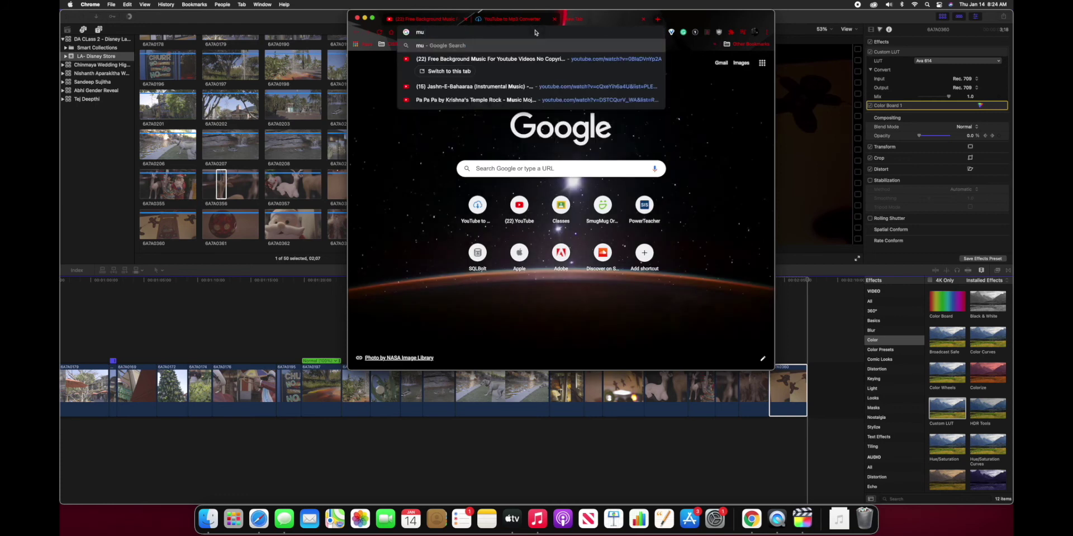
pyautogui.write('sicbed.com')
pyautogui.press('Return')
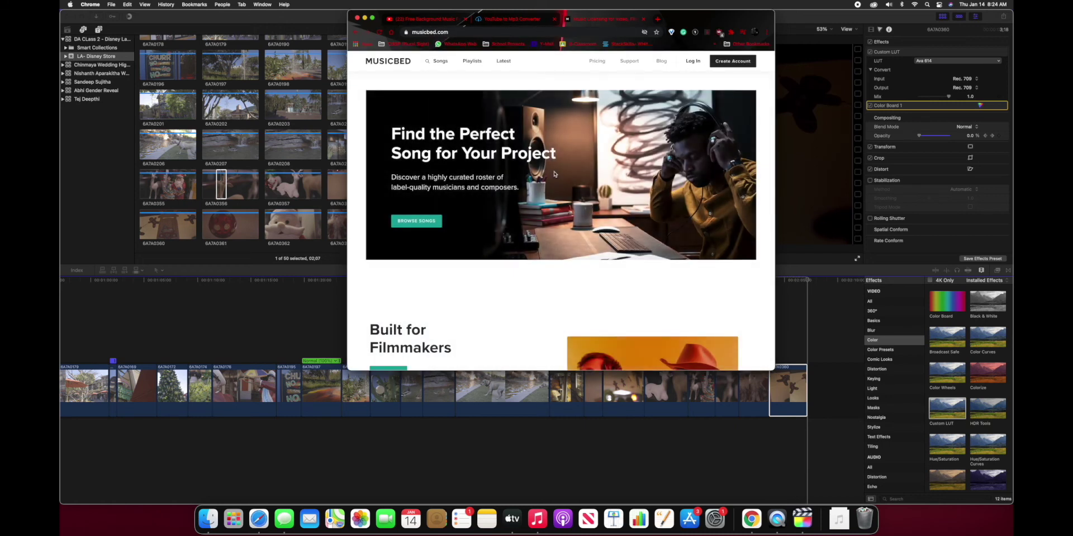
pyautogui.scroll(-15, 554, 175)
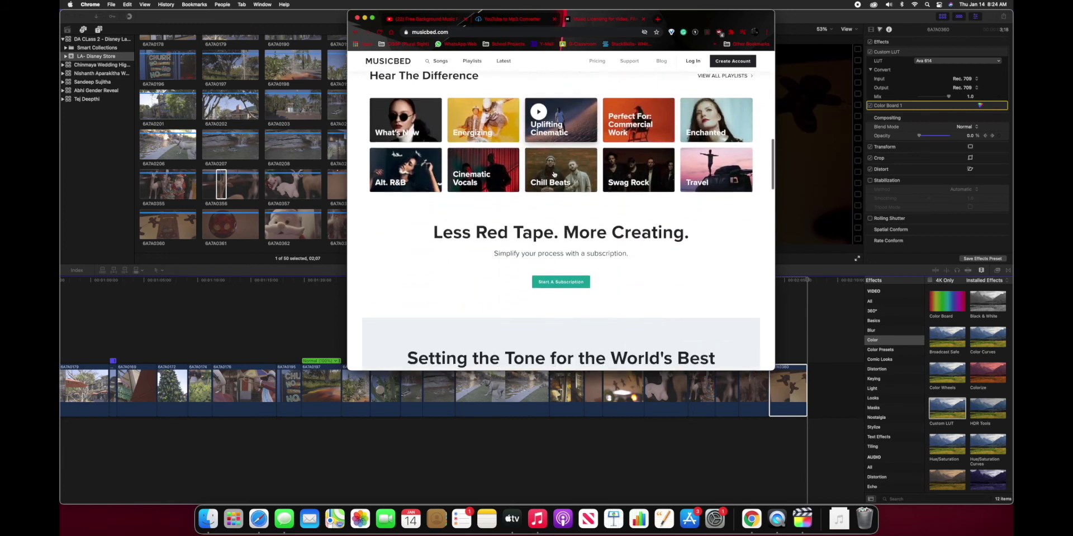
pyautogui.scroll(3, 554, 175)
pyautogui.scroll(-15, 554, 175)
pyautogui.scroll(20, 554, 175)
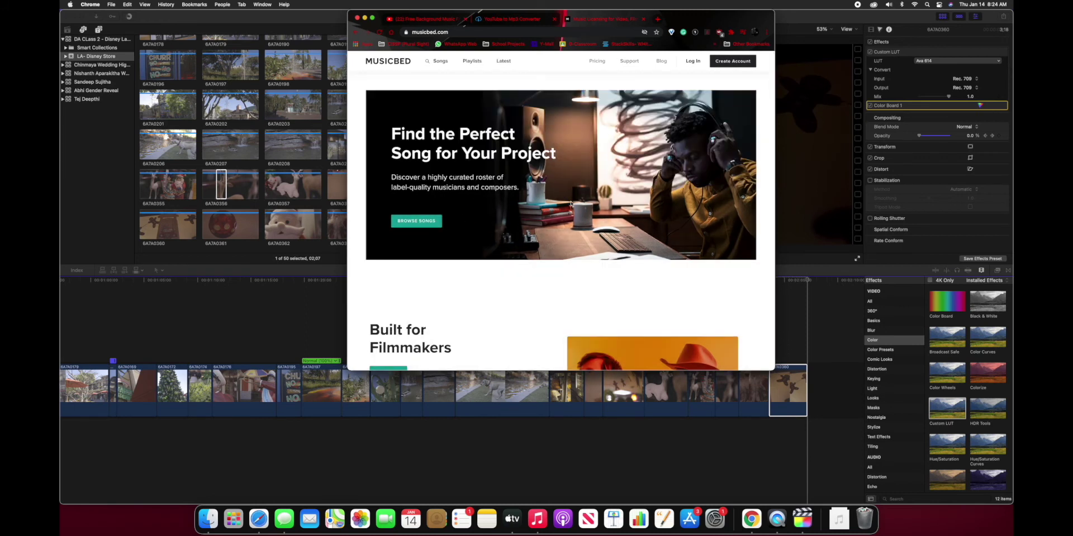
pyautogui.scroll(-5, 533, 281)
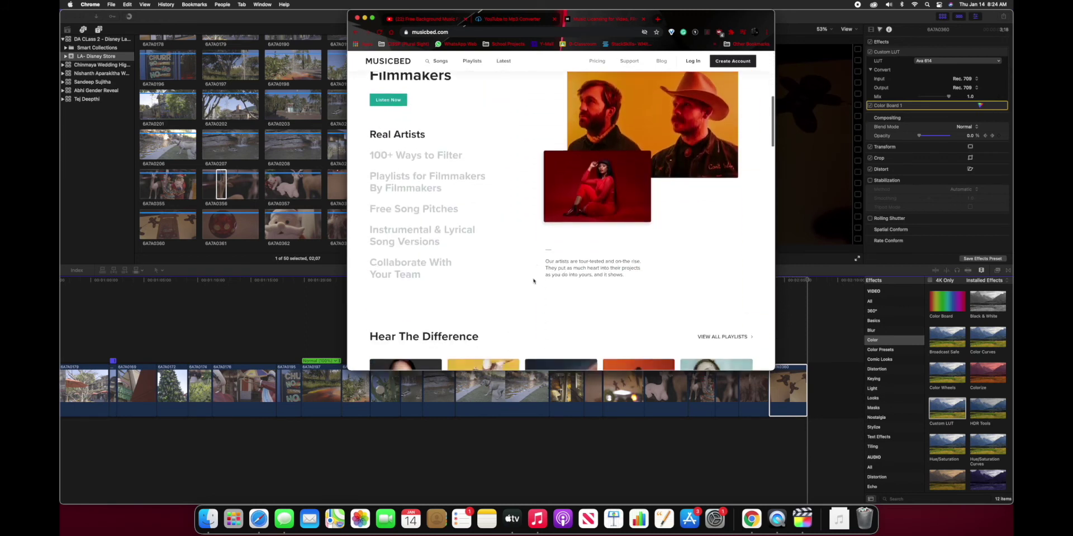
pyautogui.scroll(1, 533, 281)
pyautogui.scroll(-15, 533, 281)
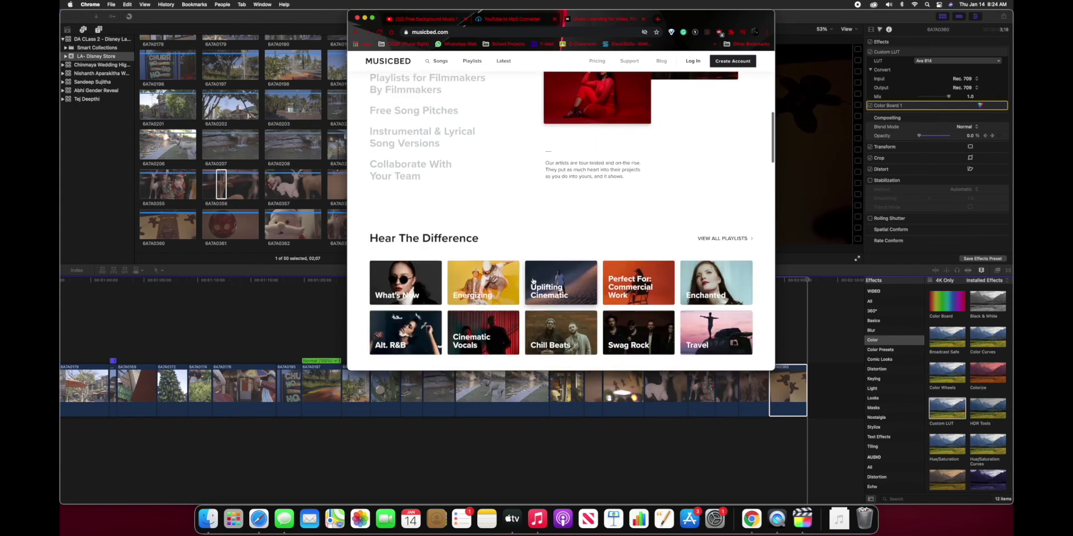
pyautogui.scroll(20, 533, 281)
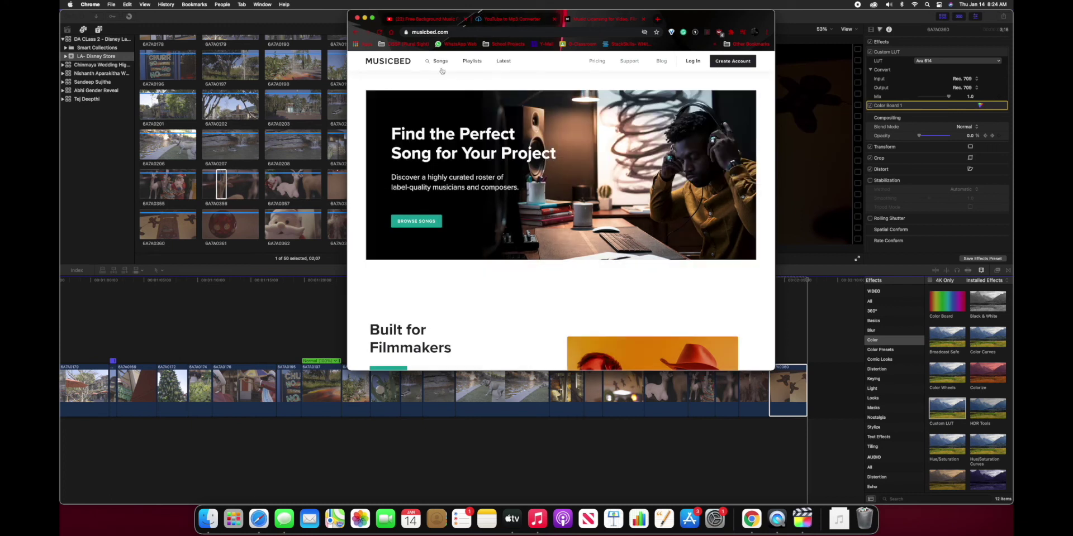
pyautogui.click(513, 21)
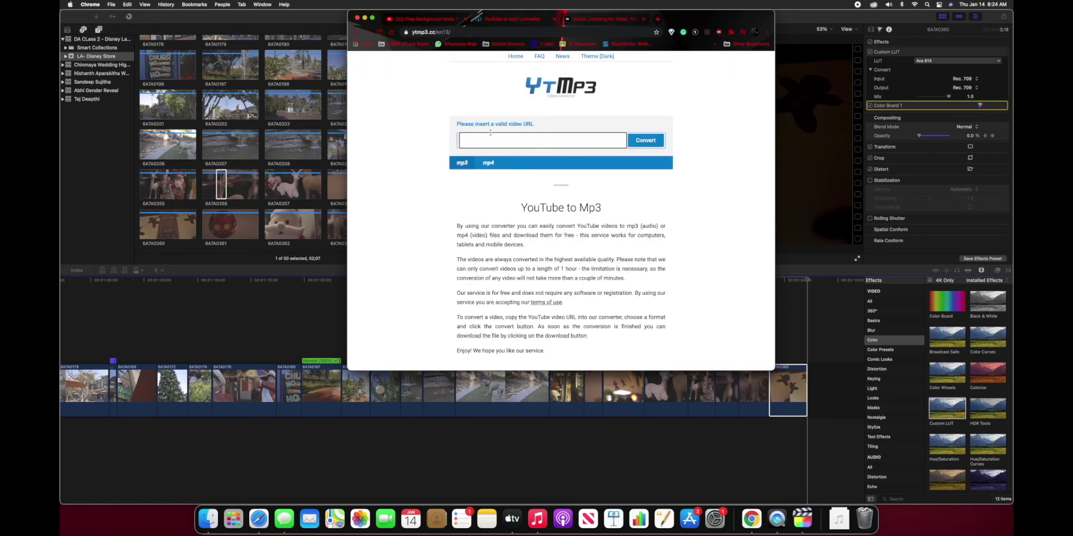
# Paste the music video's link into YTMP3, convert it to mp3 and download the file.
pyautogui.write('https://youtu.be/0BIaDVnYp2A')
pyautogui.click(651, 143)
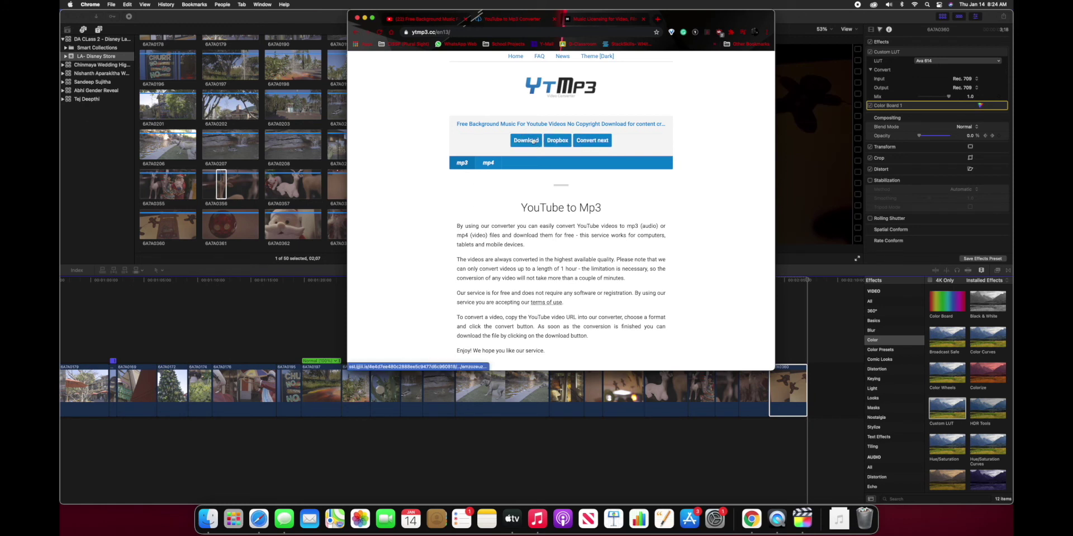
pyautogui.click(533, 140)
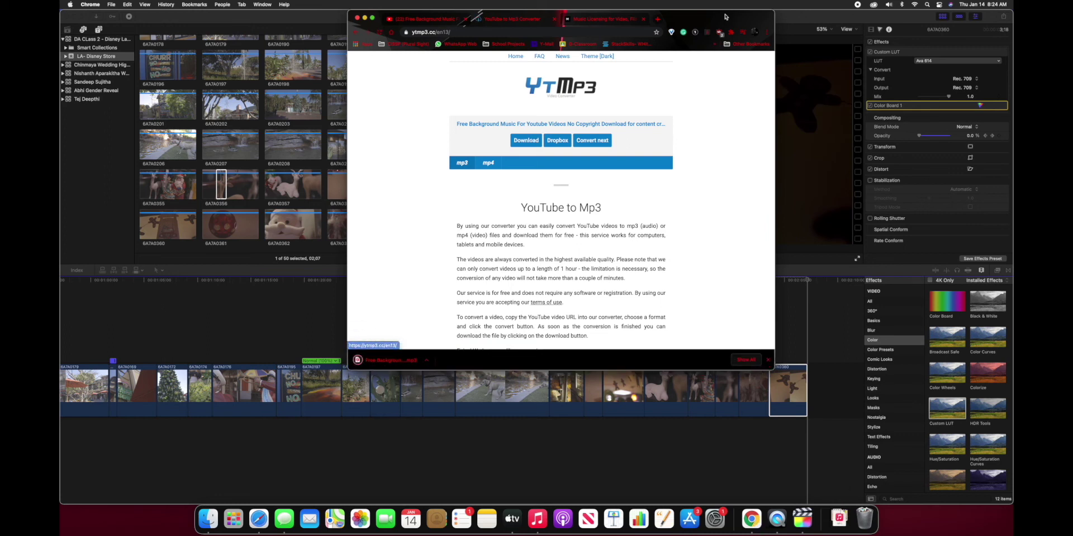
pyautogui.click(365, 20)
pyautogui.click(821, 525)
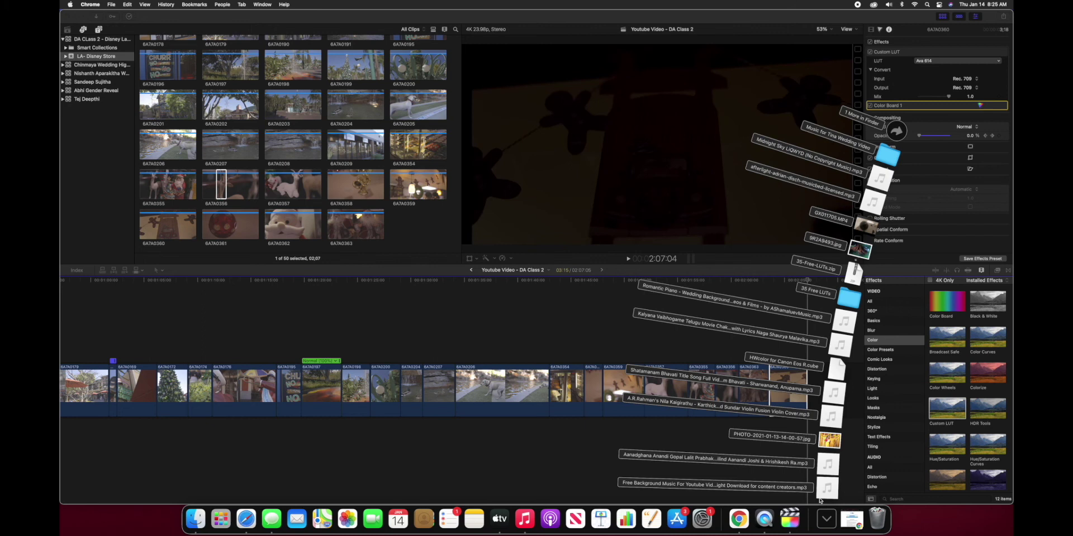
# Drag the Free Background Music mp3 into the timeline and slide it under the video clips.
pyautogui.moveTo(830, 494); pyautogui.dragTo(108, 435)
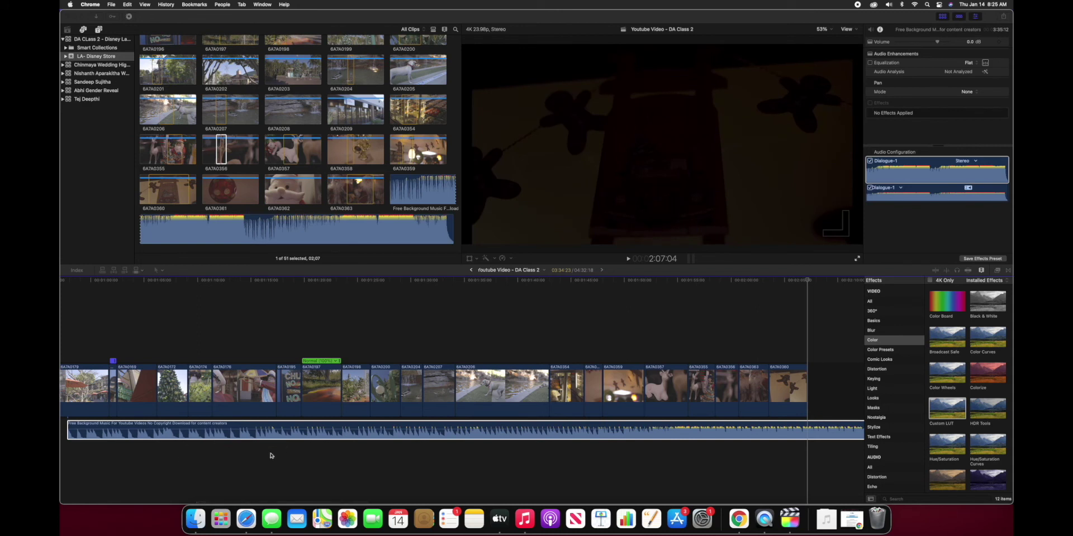
pyautogui.click(672, 320)
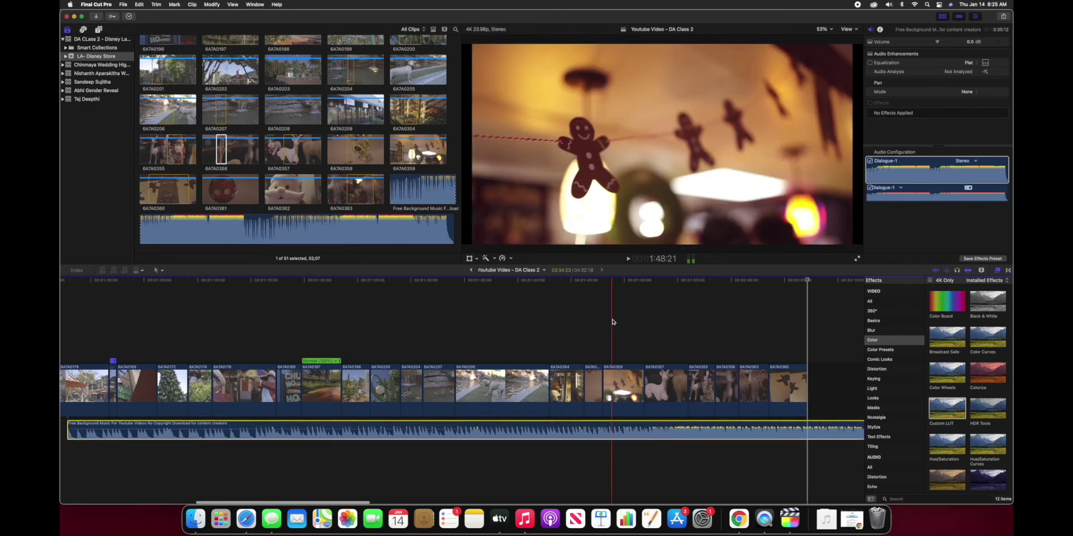
pyautogui.press('super+minus')
pyautogui.moveTo(527, 426); pyautogui.dragTo(281, 428)
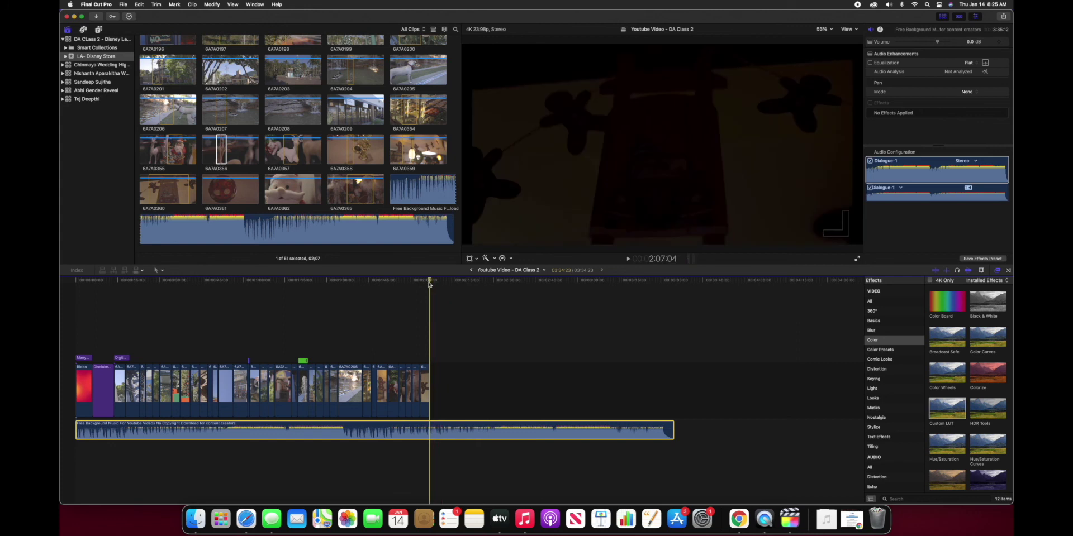
pyautogui.click(264, 330)
pyautogui.moveTo(114, 342); pyautogui.dragTo(108, 343)
pyautogui.press('space')
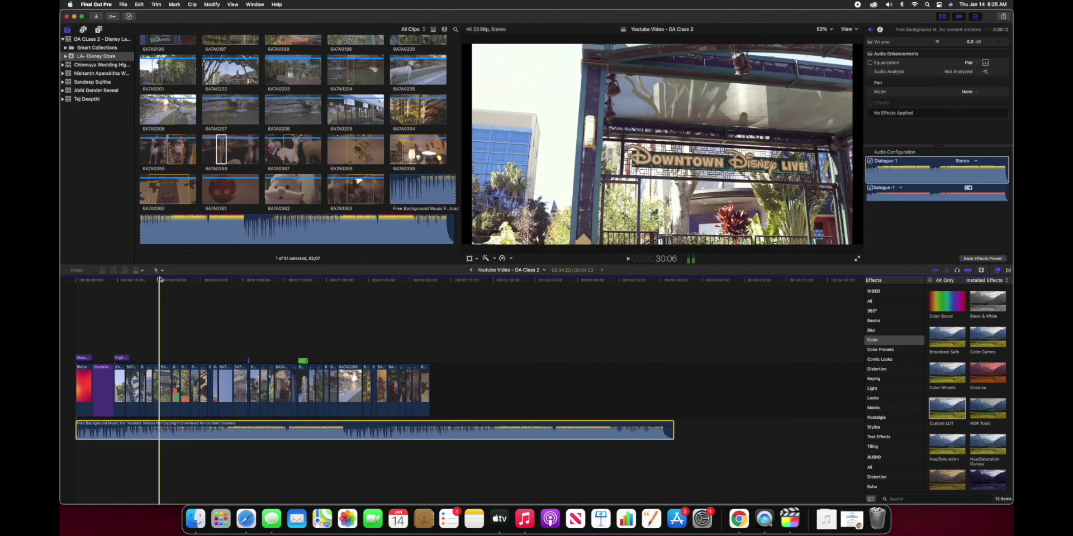
pyautogui.moveTo(158, 280); pyautogui.dragTo(149, 282)
pyautogui.press('space')
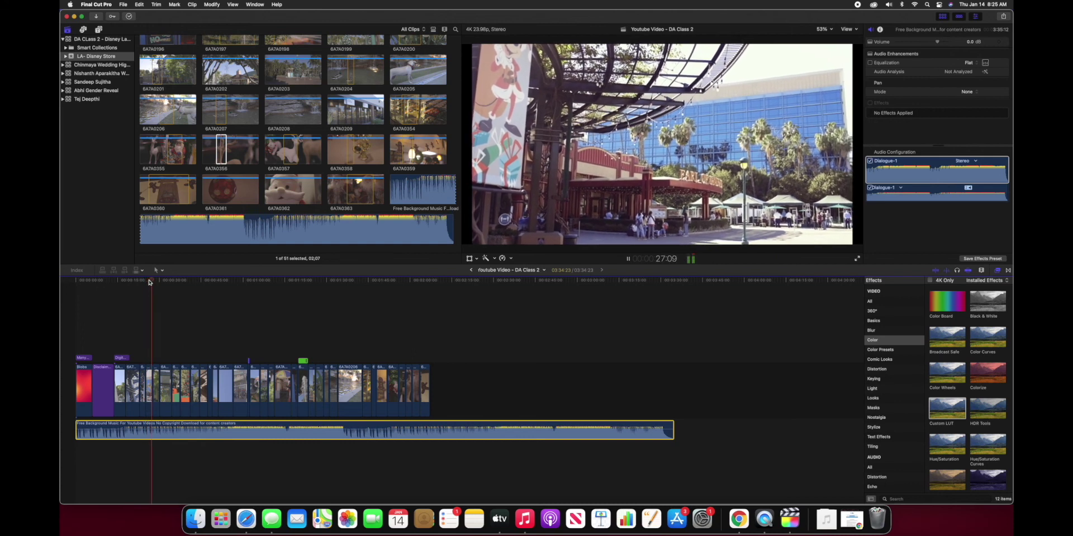
pyautogui.press('space')
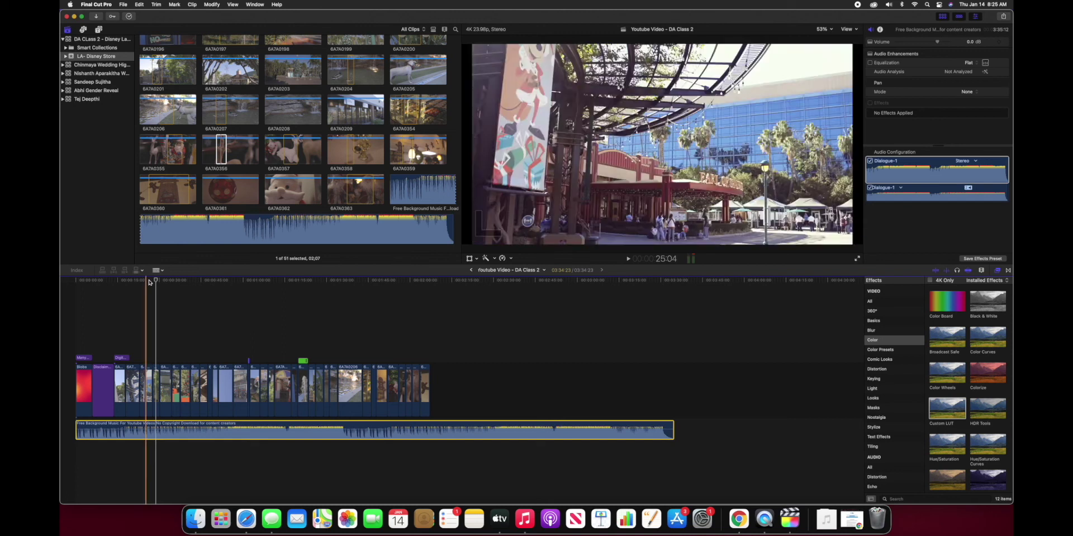
# Blade the music clip, delete its opening piece and slide the rest to the timeline start.
pyautogui.click(156, 434)
pyautogui.press('a')
pyautogui.press('space')
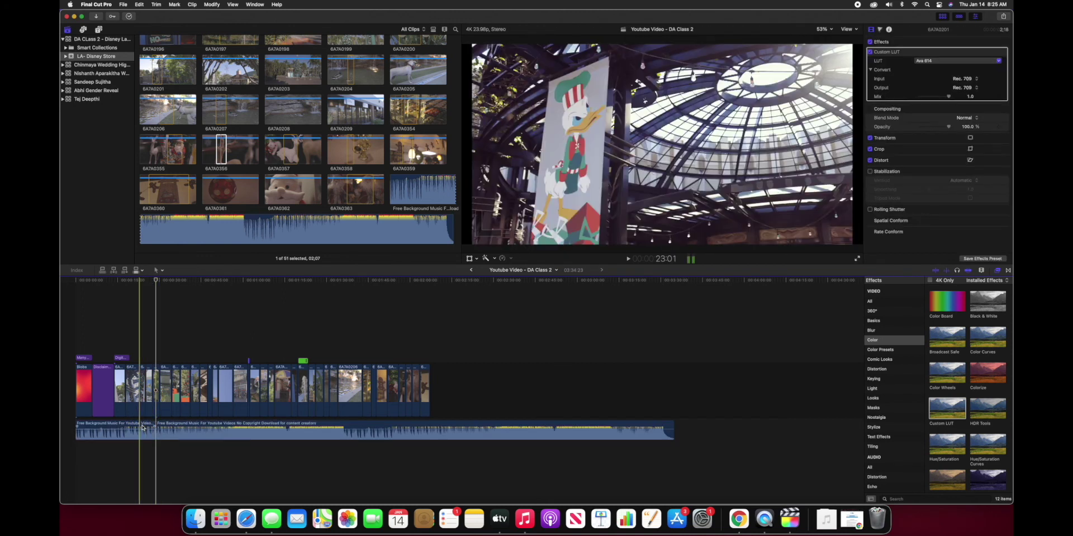
pyautogui.click(143, 429)
pyautogui.press('Delete')
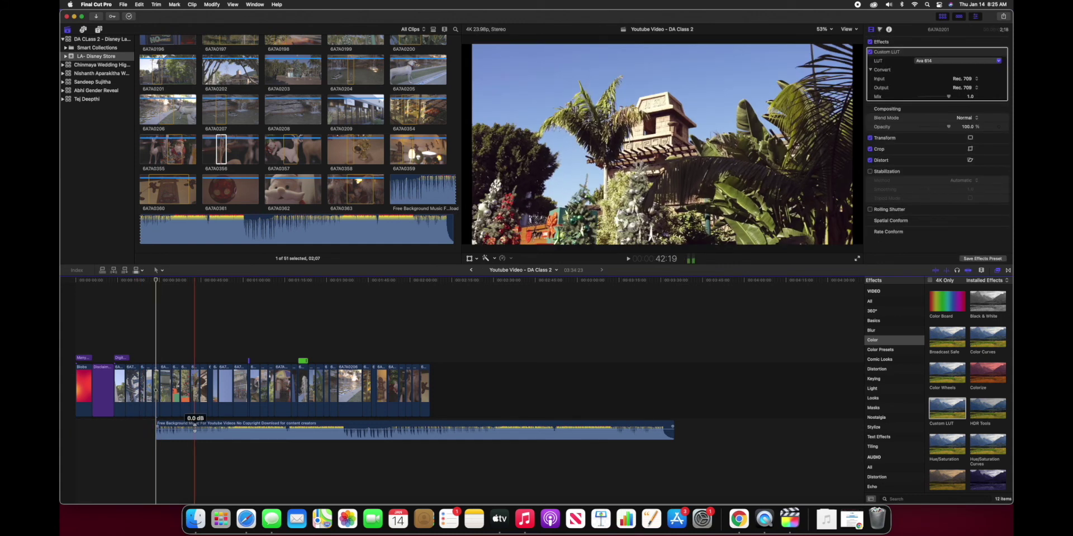
pyautogui.moveTo(195, 424); pyautogui.dragTo(77, 425)
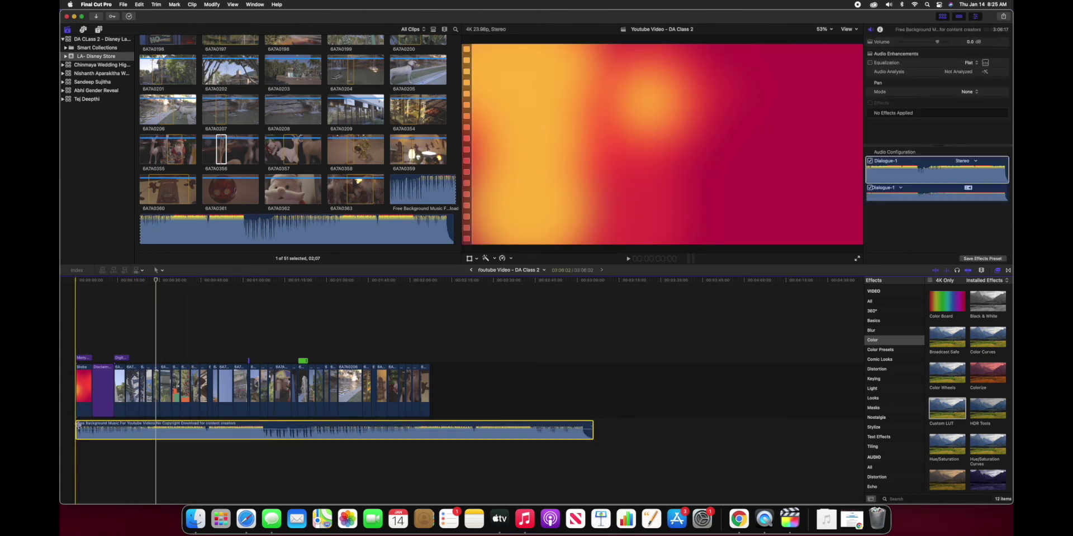
# Trim the music clip's start edge and play the project from the beginning to 11:13.
pyautogui.click(77, 424)
pyautogui.moveTo(76, 427); pyautogui.dragTo(106, 428)
pyautogui.press('space')
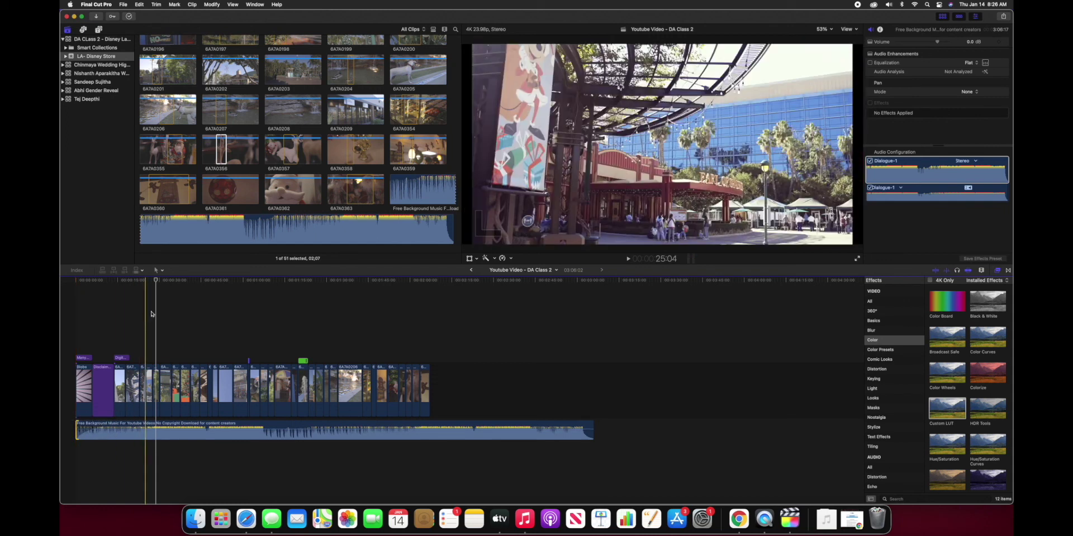
pyautogui.press('Home')
pyautogui.press('space')
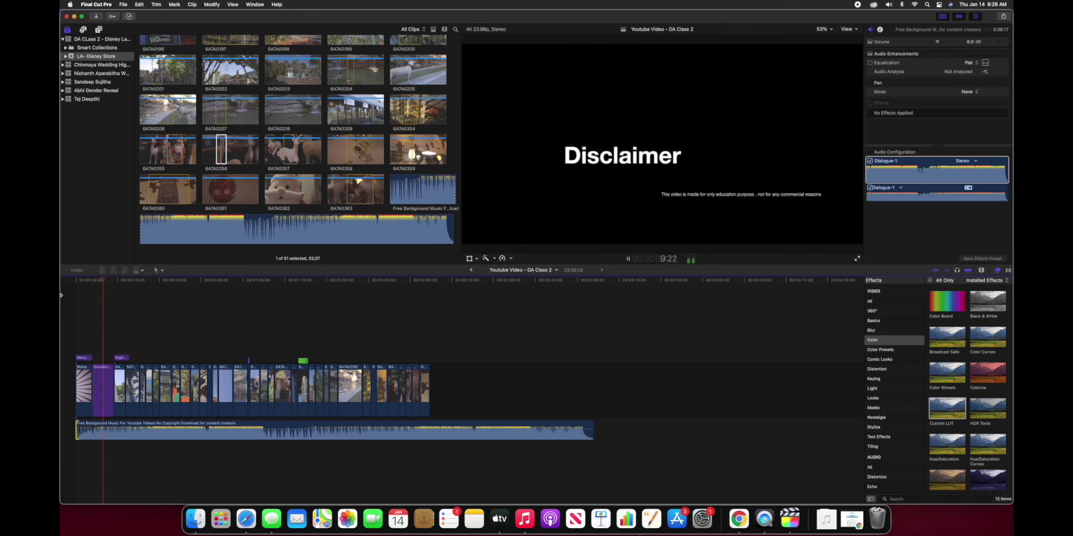
pyautogui.press('space')
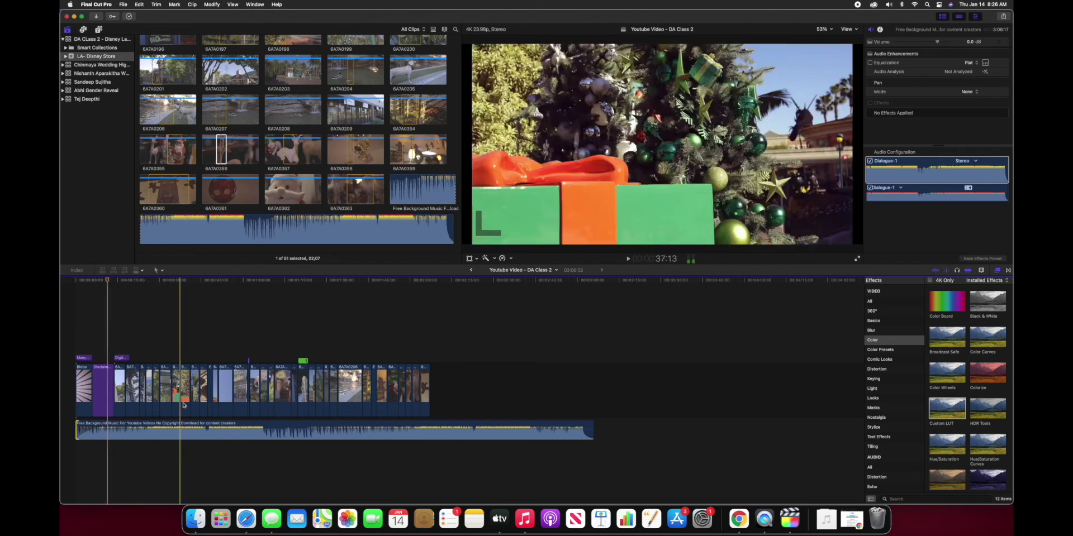
# Shorten the Disclaimer title's end by 2:06 and play back the following clips.
pyautogui.moveTo(113, 391); pyautogui.dragTo(105, 393)
pyautogui.press('space')
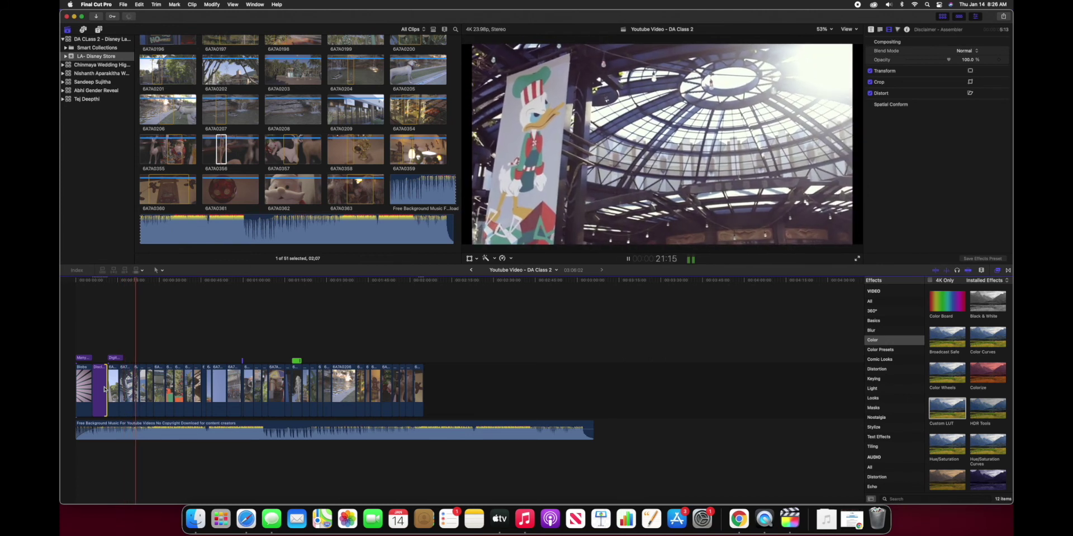
pyautogui.press('XF86AudioRaiseVolume')
pyautogui.press('XF86AudioRaiseVolume')
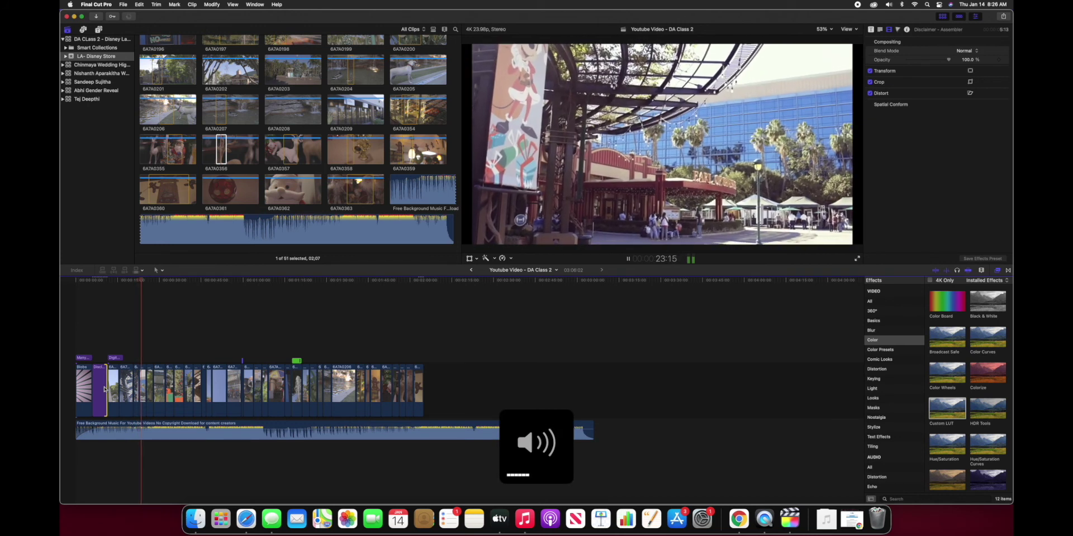
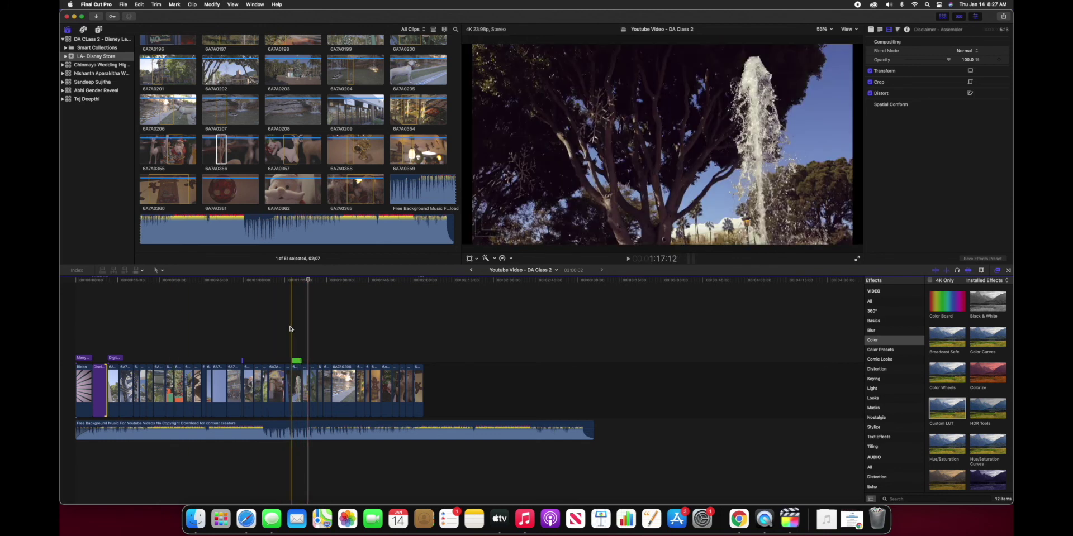
# Shorten clip 6A7A0197 by eight seconds from its right edge.
pyautogui.scroll(5, 296, 385)
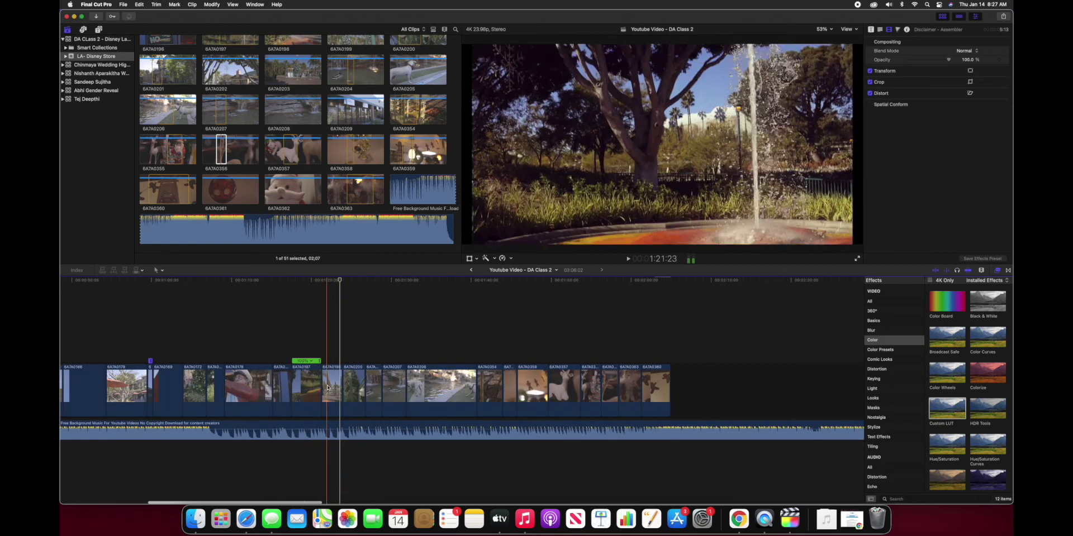
pyautogui.click(310, 389)
pyautogui.moveTo(322, 392); pyautogui.dragTo(304, 393)
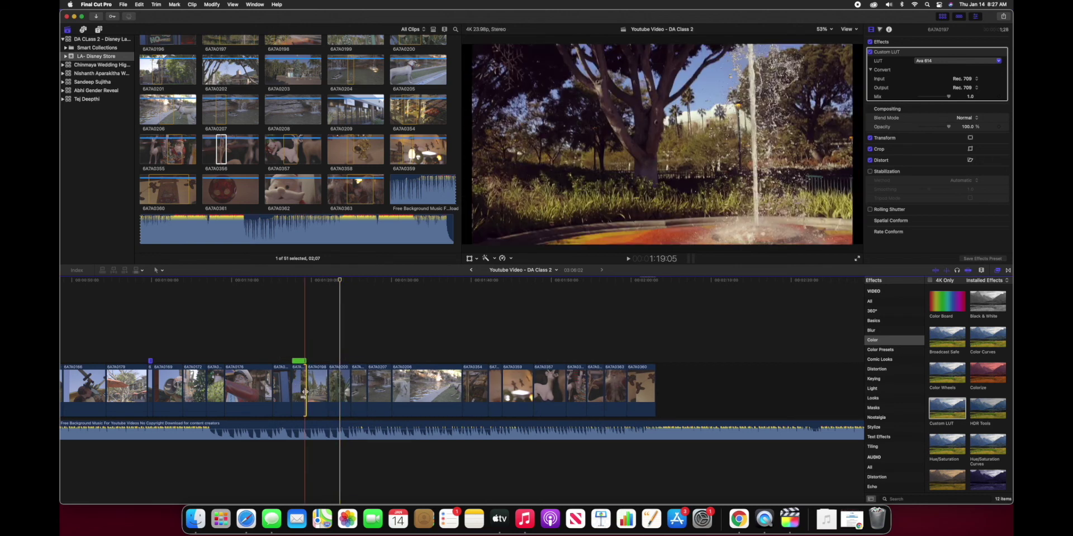
# Play back the trimmed section, then ripple-trim the end of clip 6A7A0206 shorter.
pyautogui.moveTo(337, 280); pyautogui.dragTo(293, 283)
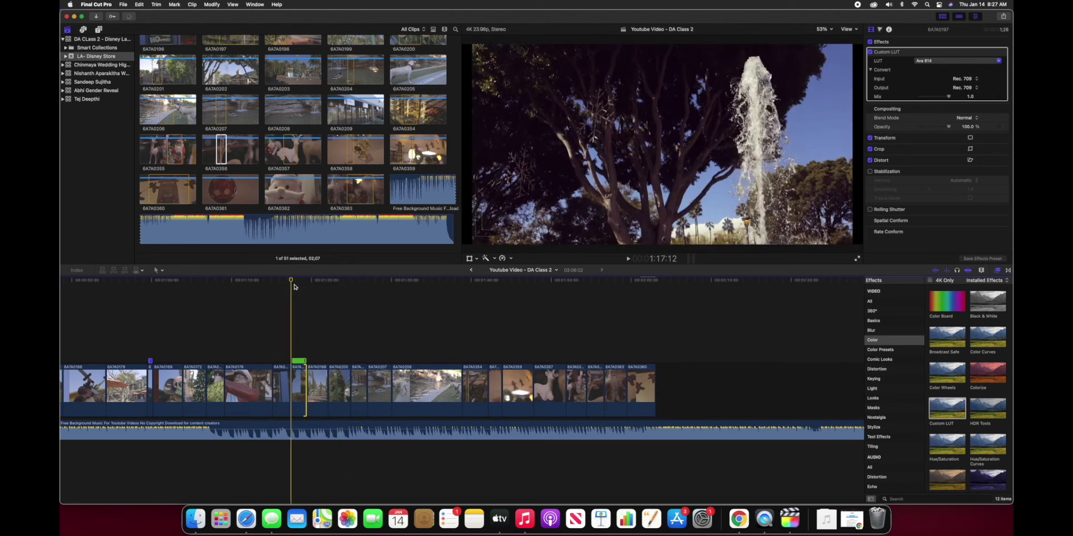
pyautogui.press('space')
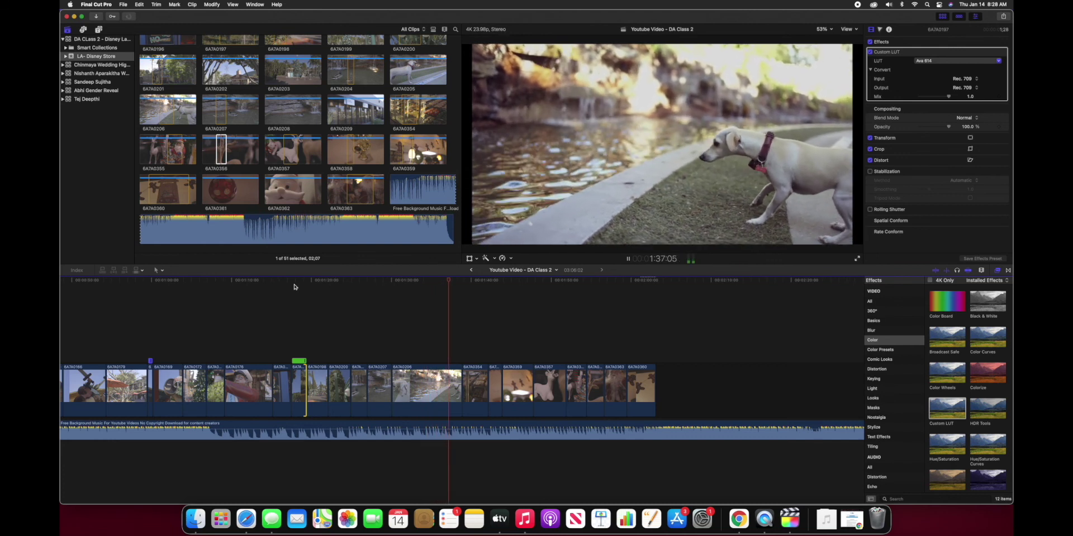
pyautogui.press('space')
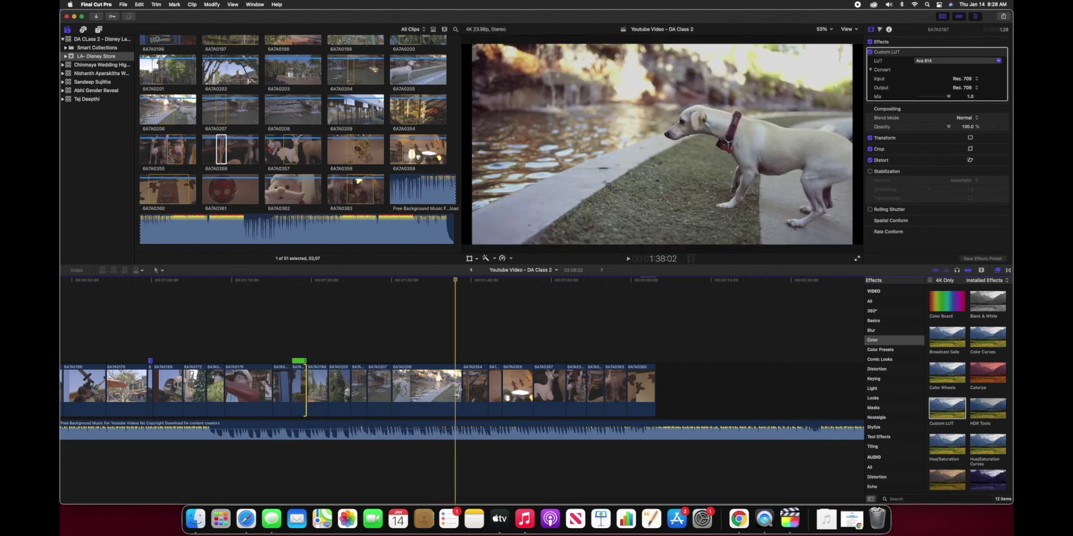
pyautogui.moveTo(459, 387)
pyautogui.mouseDown()
pyautogui.moveTo(445, 386)
pyautogui.moveTo(447, 375)
pyautogui.mouseUp()
pyautogui.moveTo(456, 280); pyautogui.dragTo(424, 281)
# Play the edit from the dog clip and blade the music track at the last video clip's end.
pyautogui.press('space')
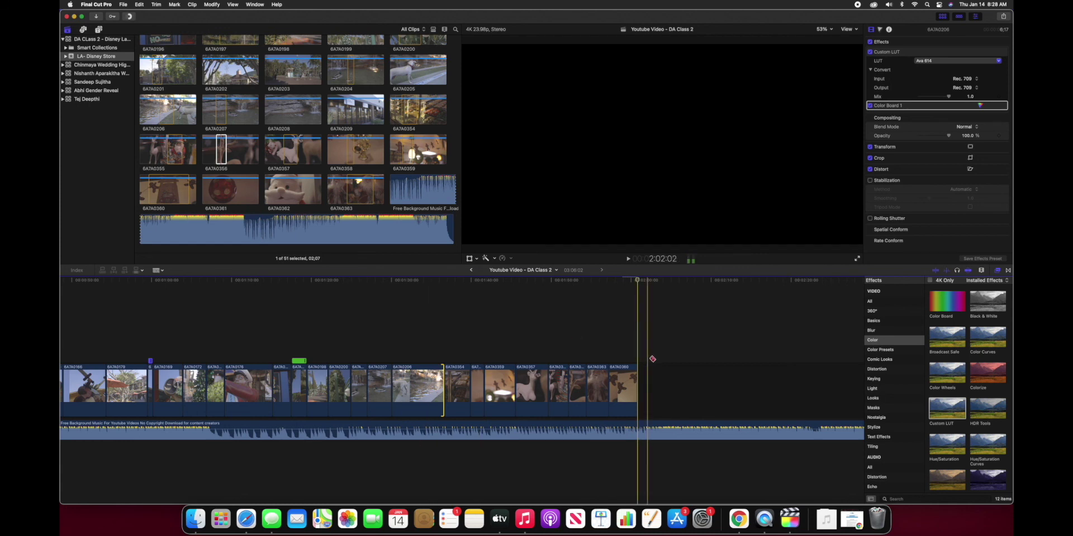
pyautogui.click(638, 432)
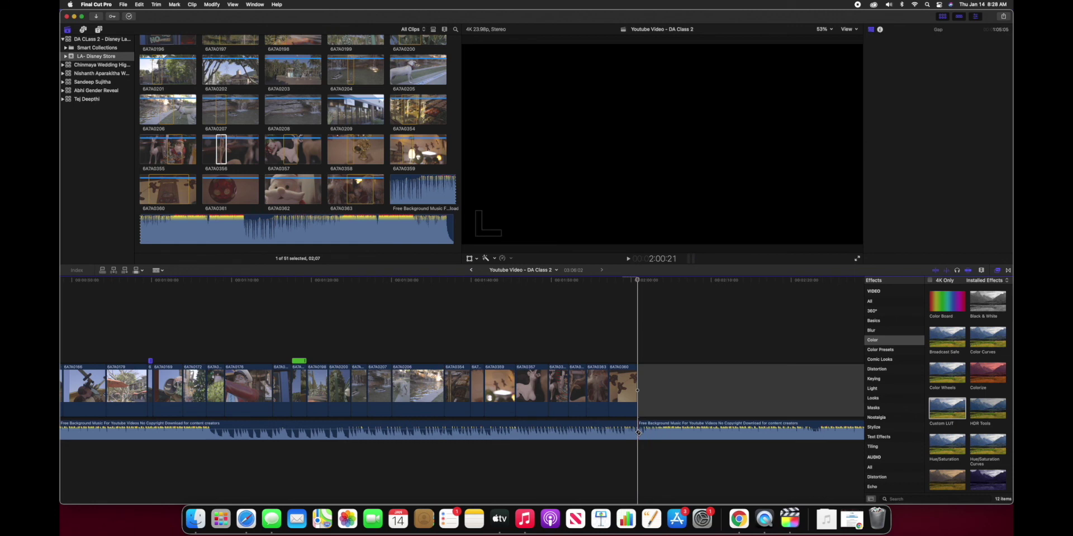
# Delete the leftover music segment and the empty gap after the last clip.
pyautogui.press('a')
pyautogui.click(659, 429)
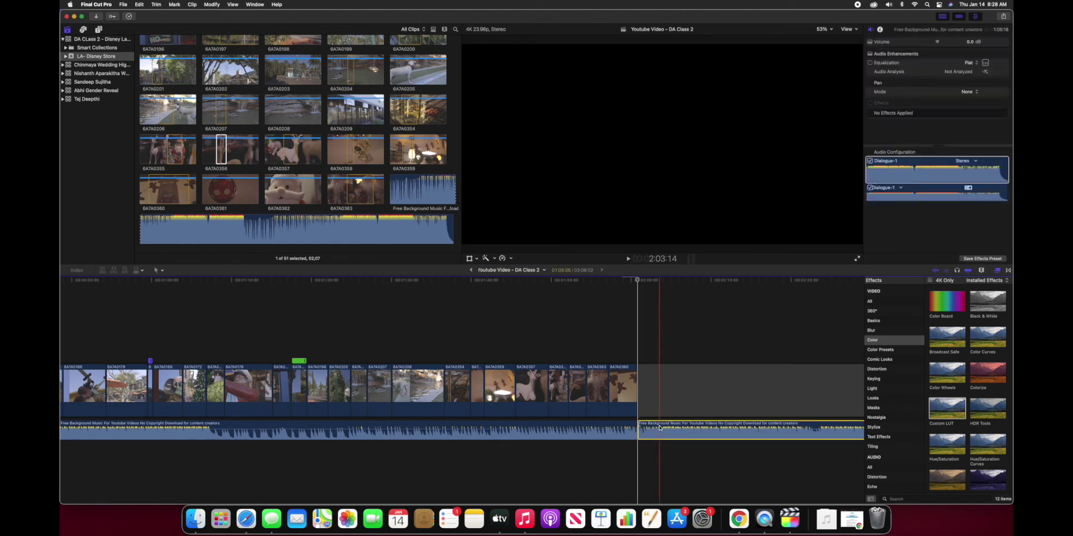
pyautogui.press('Delete')
pyautogui.press('super+minus')
pyautogui.press('super+minus')
pyautogui.press('super+minus')
pyautogui.press('super+minus')
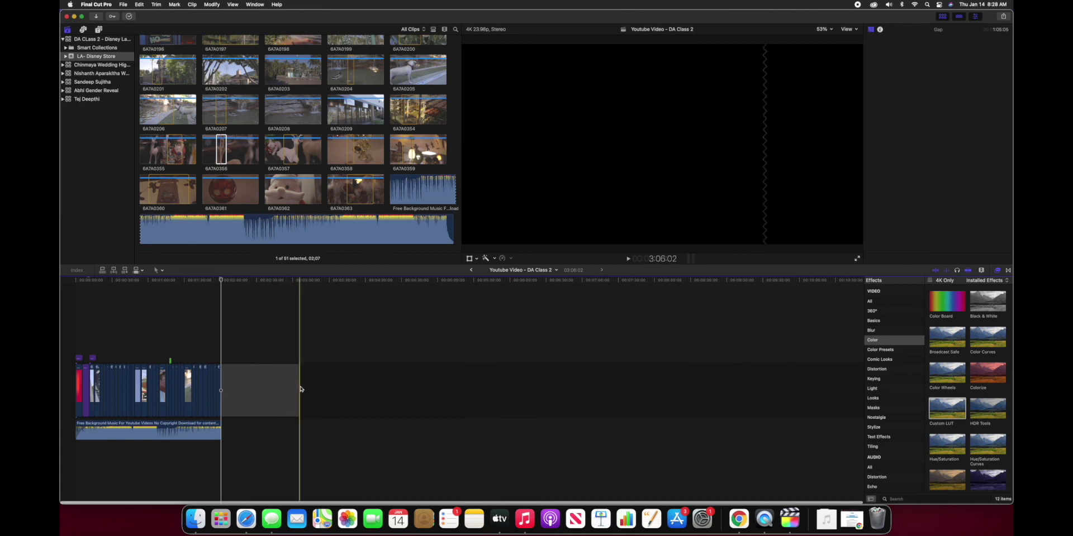
pyautogui.click(258, 388)
pyautogui.press('Delete')
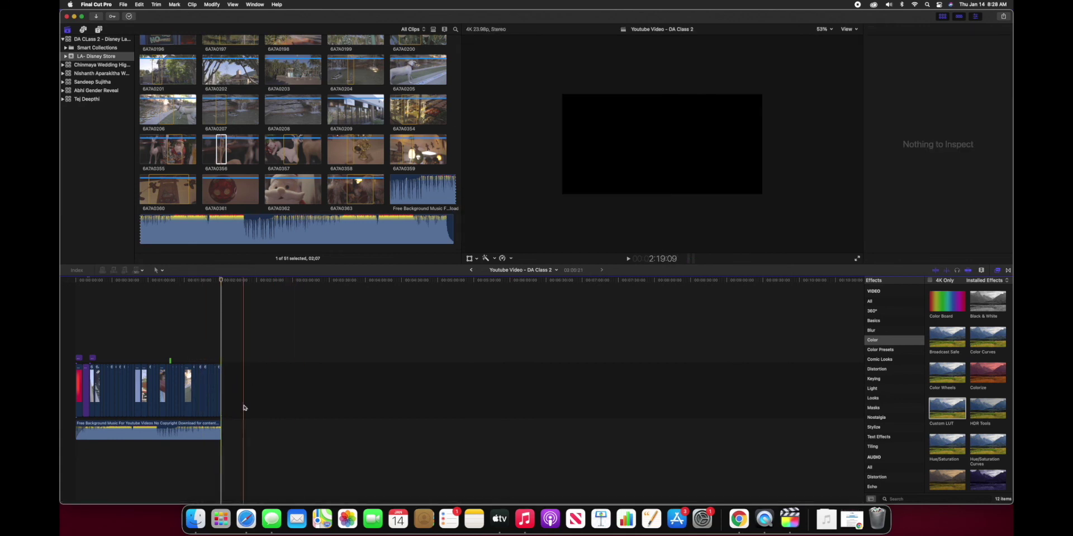
pyautogui.press('super+equal')
pyautogui.press('super+equal')
pyautogui.press('super+equal')
pyautogui.press('super+equal')
pyautogui.press('super+equal')
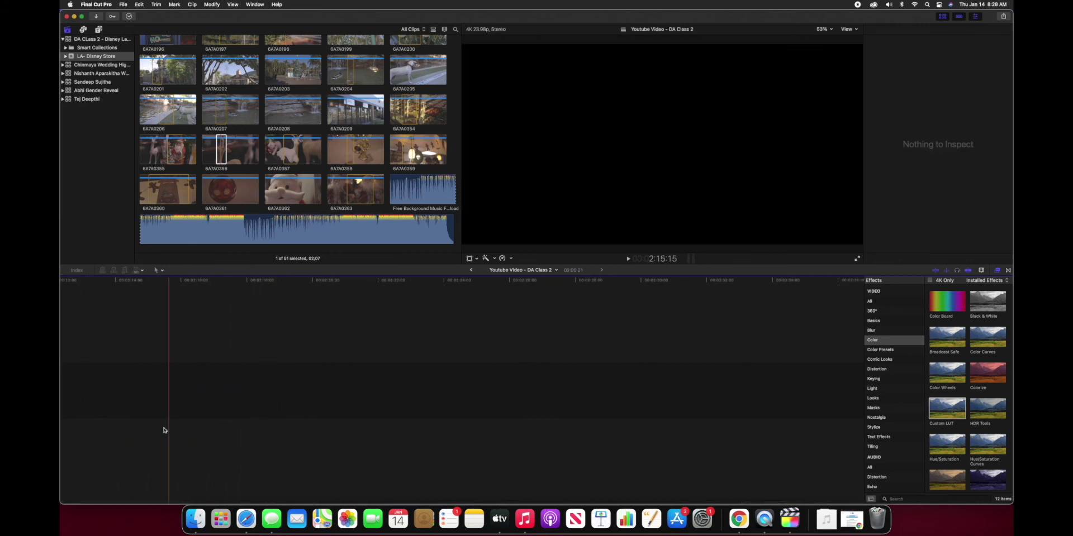
# Review the ending, trim the music's end to match the last clip, and replay from about 1:57.
pyautogui.hscroll(-15, 272, 446)
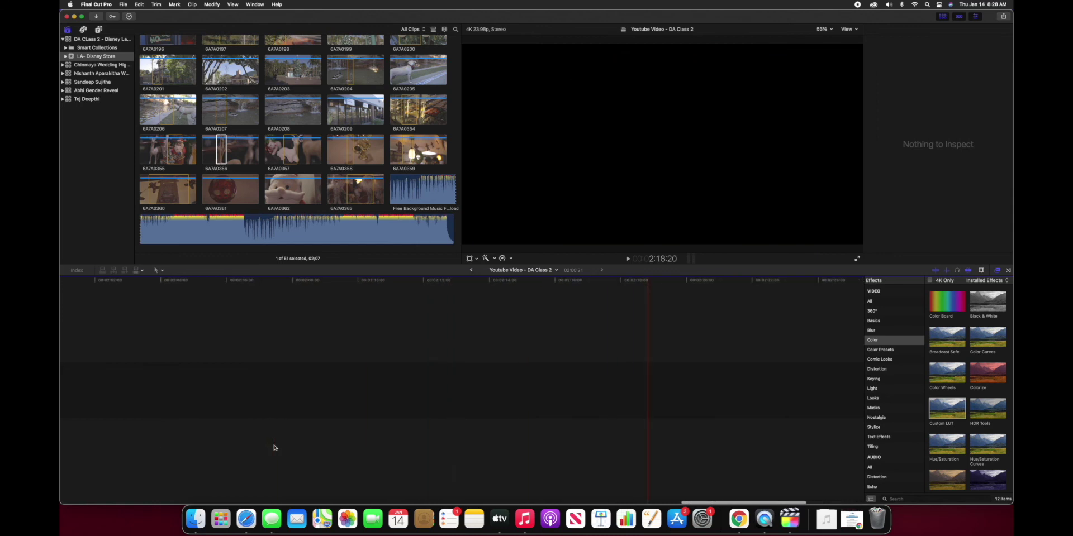
pyautogui.hscroll(-5, 274, 447)
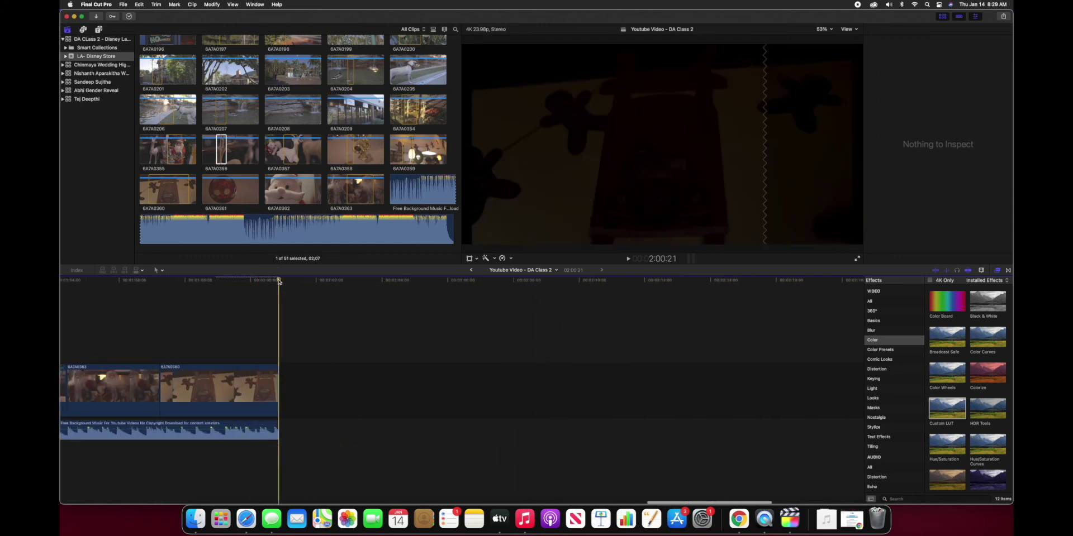
pyautogui.click(178, 295)
pyautogui.press('super+4')
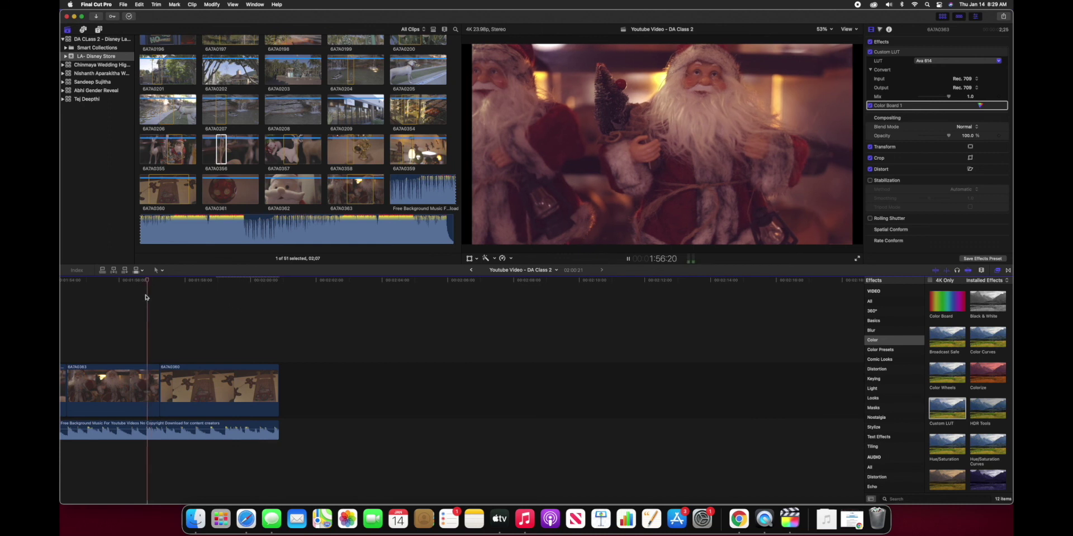
pyautogui.press('j')
pyautogui.press('l')
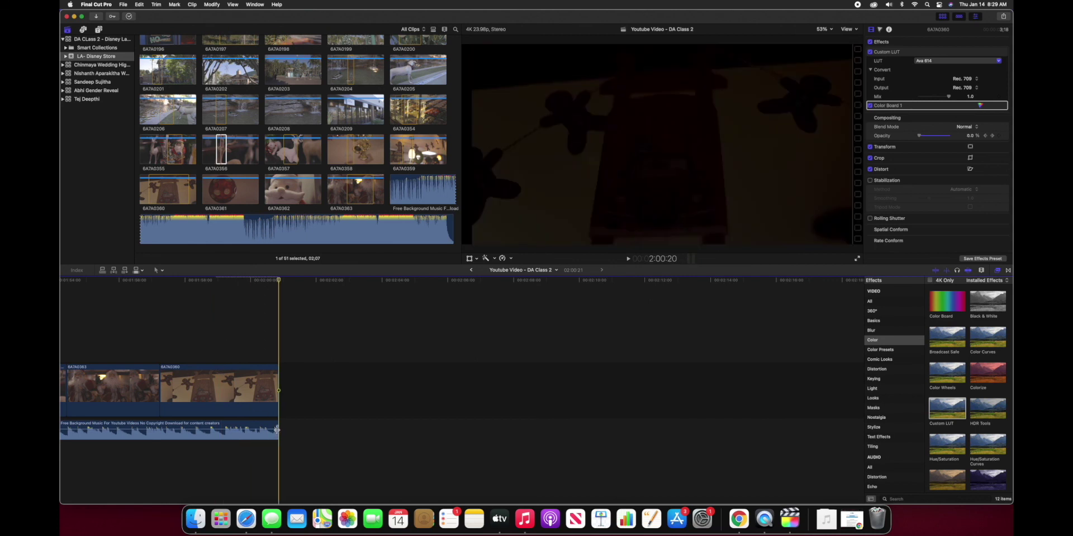
pyautogui.moveTo(276, 428); pyautogui.dragTo(203, 426)
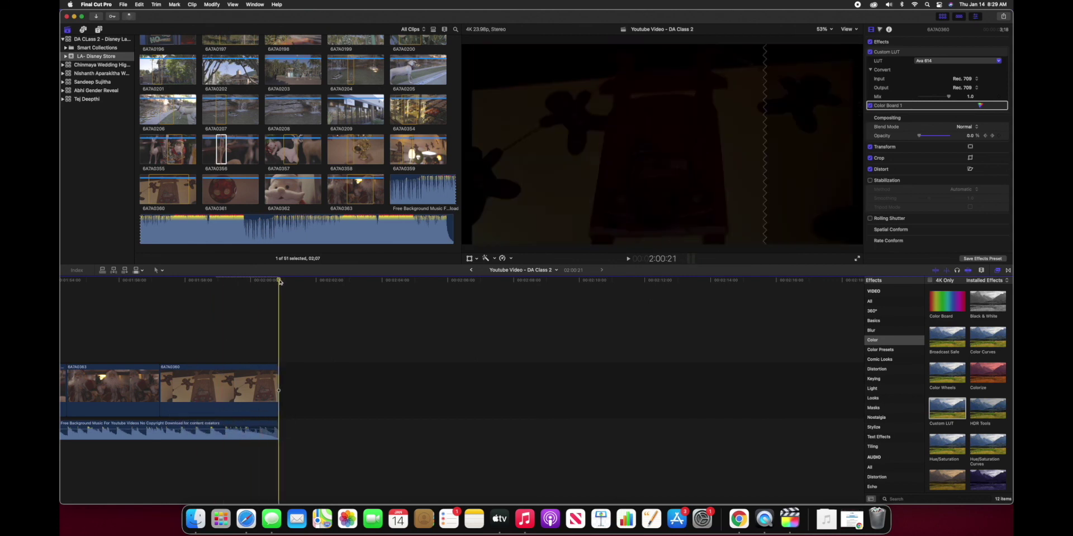
pyautogui.click(158, 287)
pyautogui.press('space')
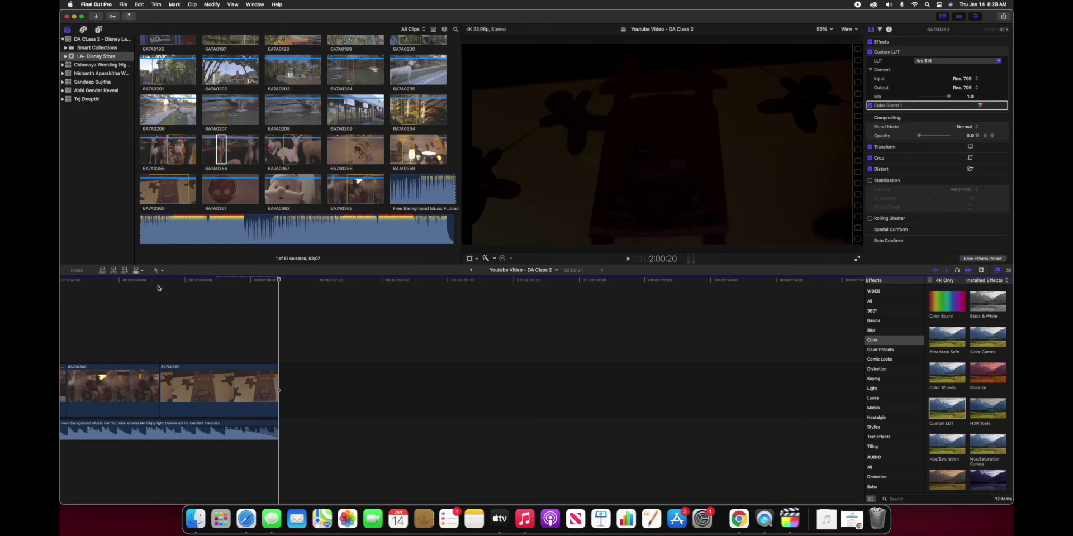
pyautogui.hscroll(-15, 193, 316)
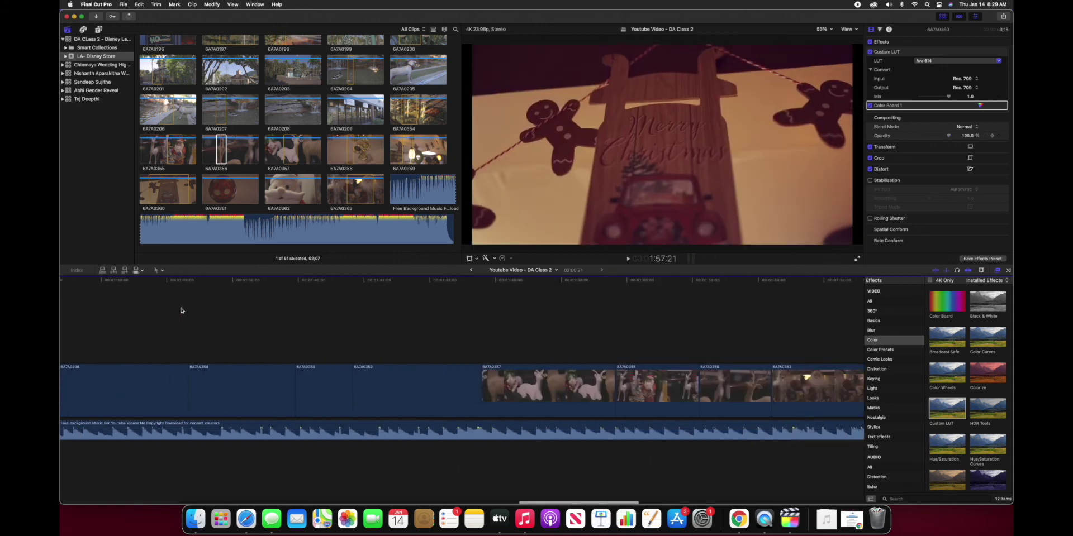
# Start a Master File export of the project.
pyautogui.hscroll(-20, 181, 310)
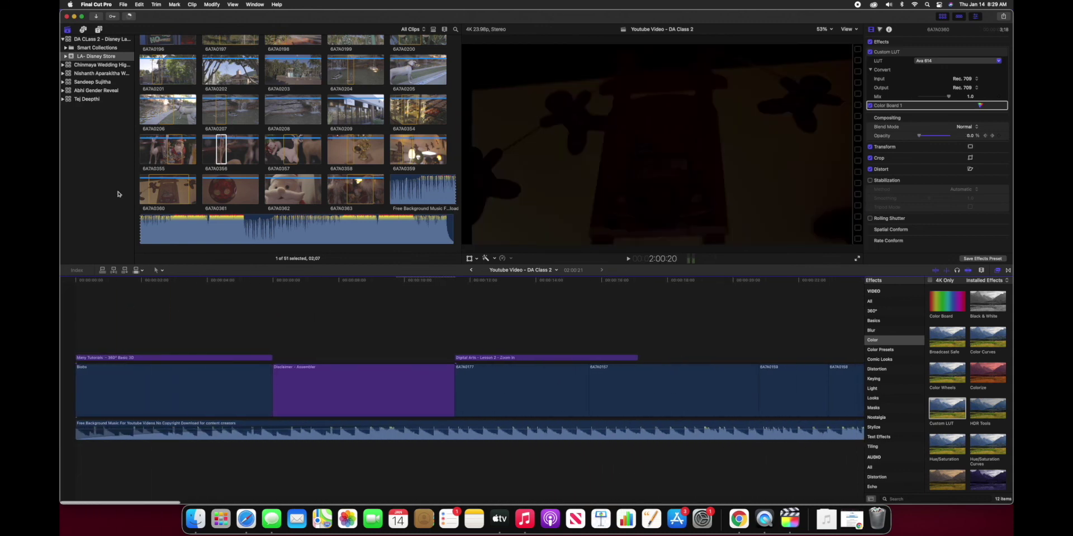
pyautogui.click(123, 5)
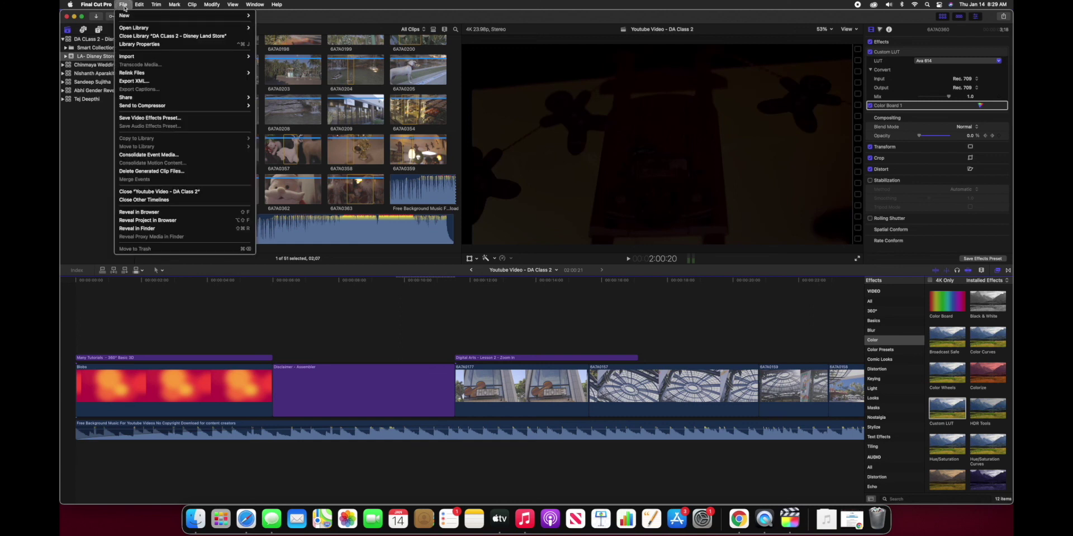
pyautogui.moveTo(146, 97)
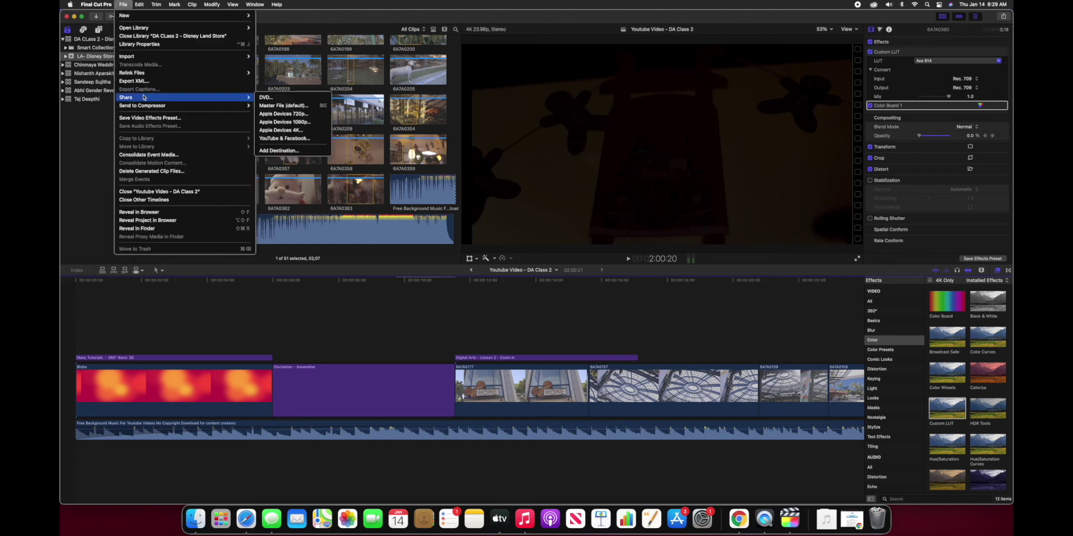
pyautogui.click(283, 106)
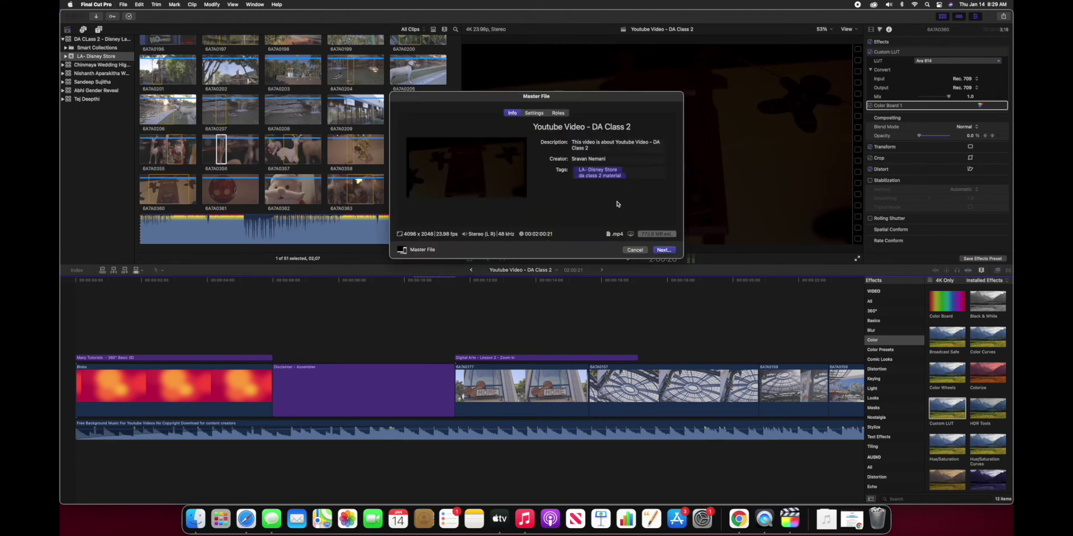
# Keep Computer format with H.264 Better Quality and save as 'Youtube Video - DA Class 2'.
pyautogui.click(532, 114)
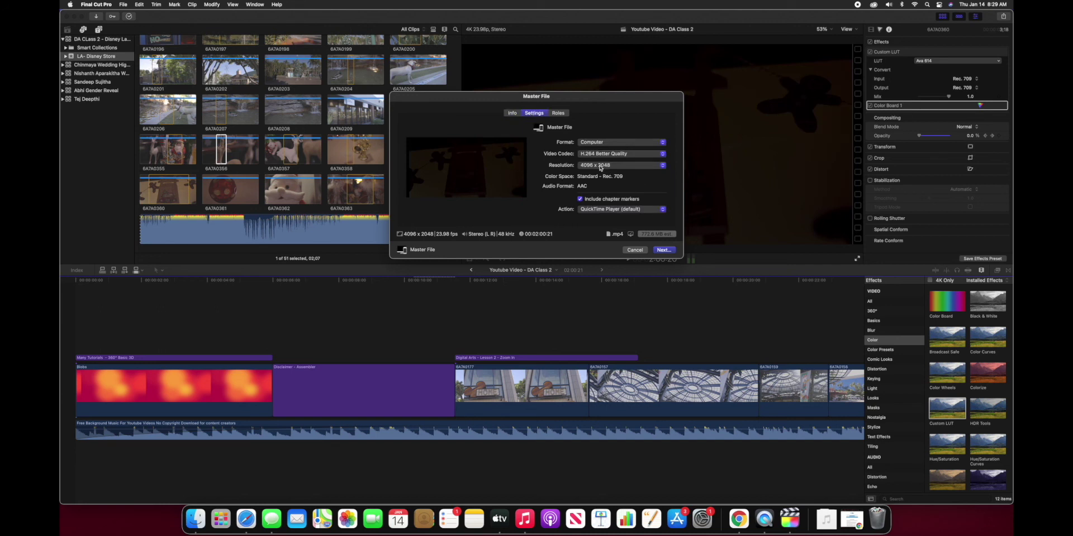
pyautogui.click(589, 143)
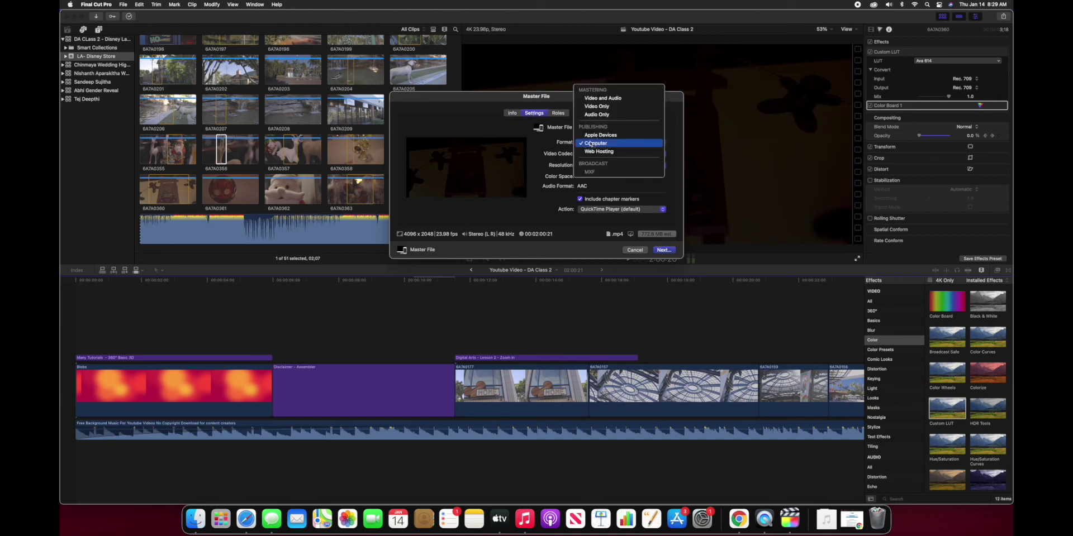
pyautogui.click(590, 144)
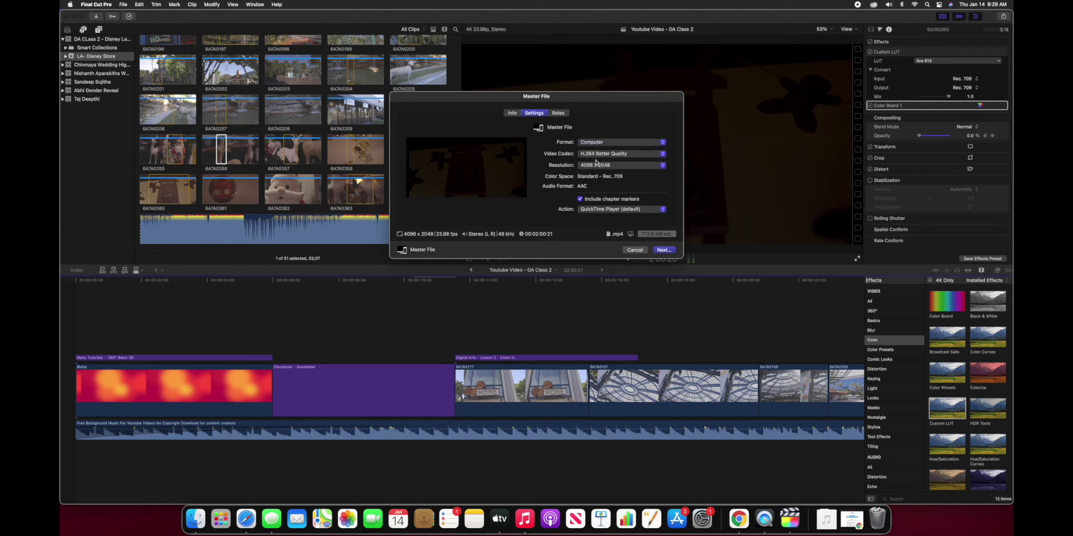
pyautogui.click(513, 114)
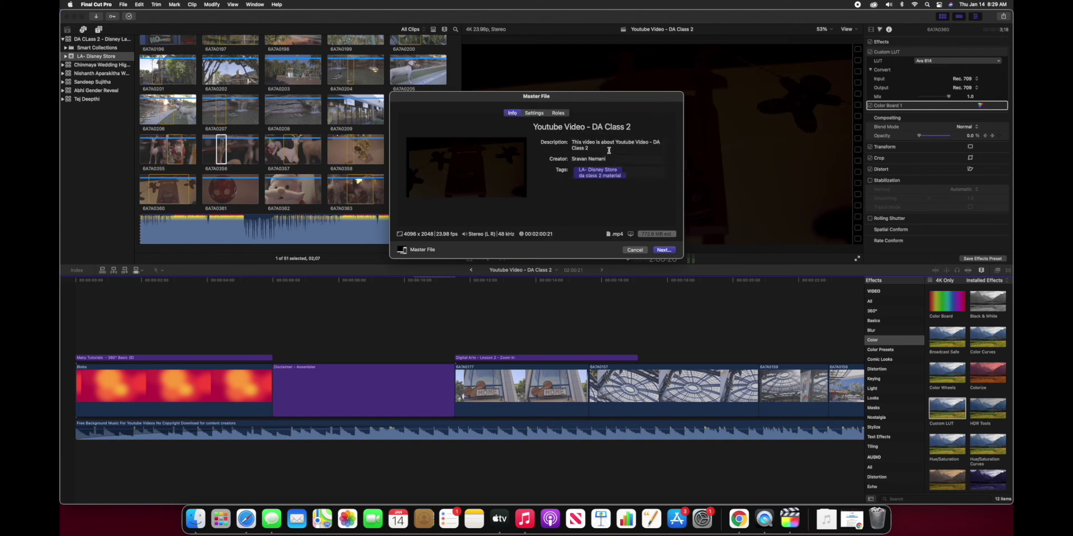
pyautogui.click(664, 250)
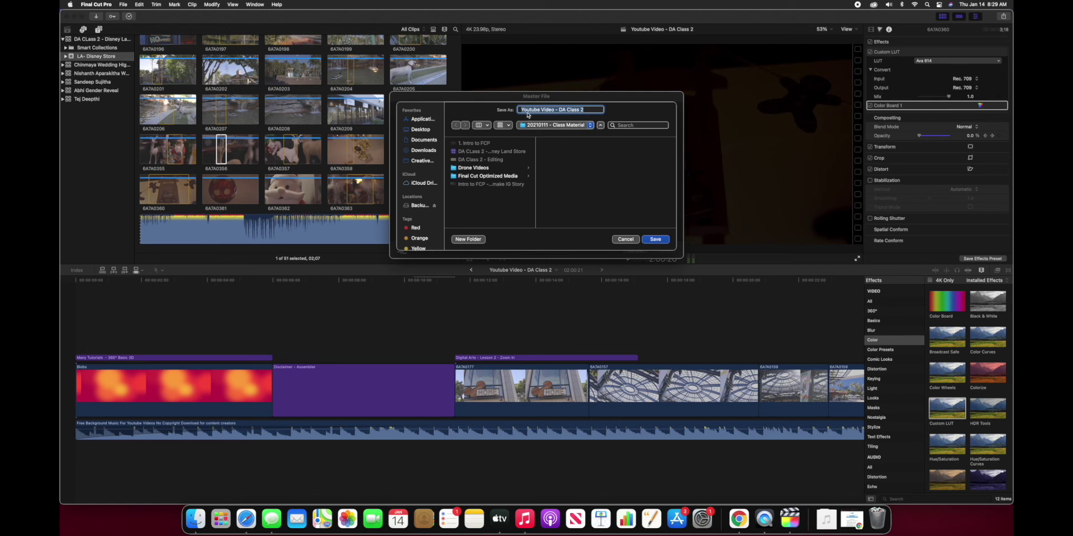
pyautogui.click(654, 241)
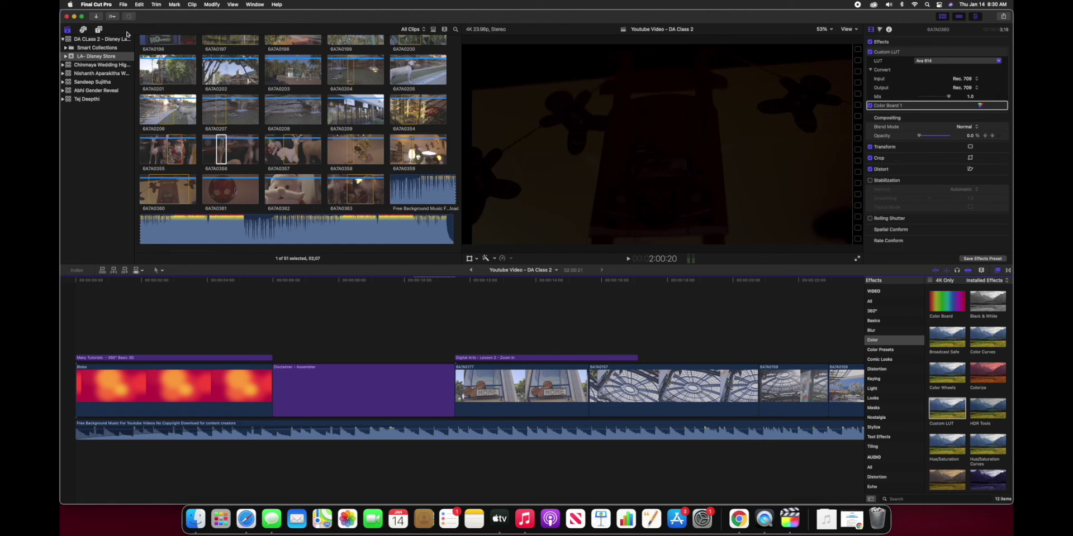
# Open the Background Tasks window to watch the master file export's progress.
pyautogui.press('super+1')
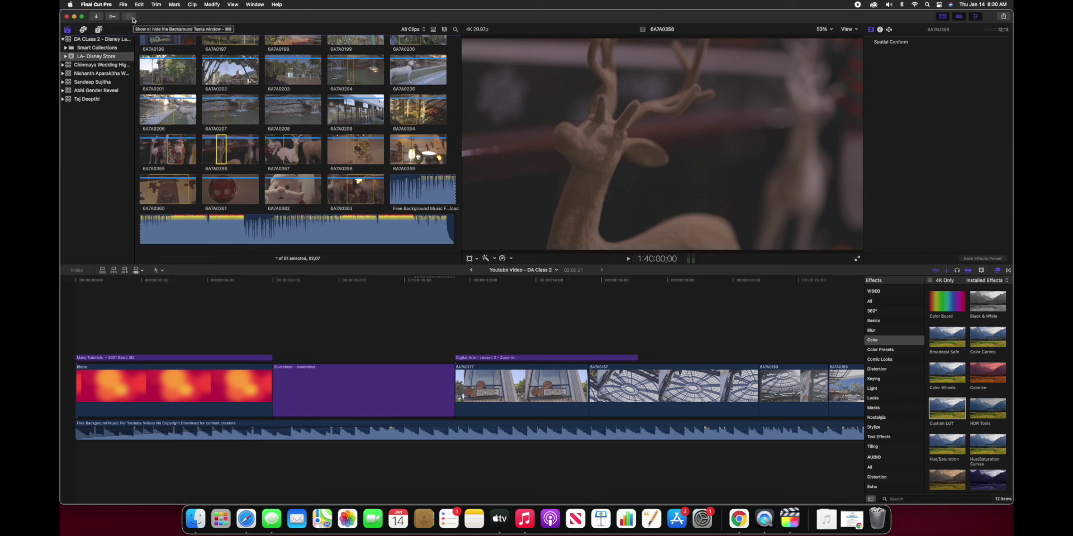
pyautogui.click(132, 19)
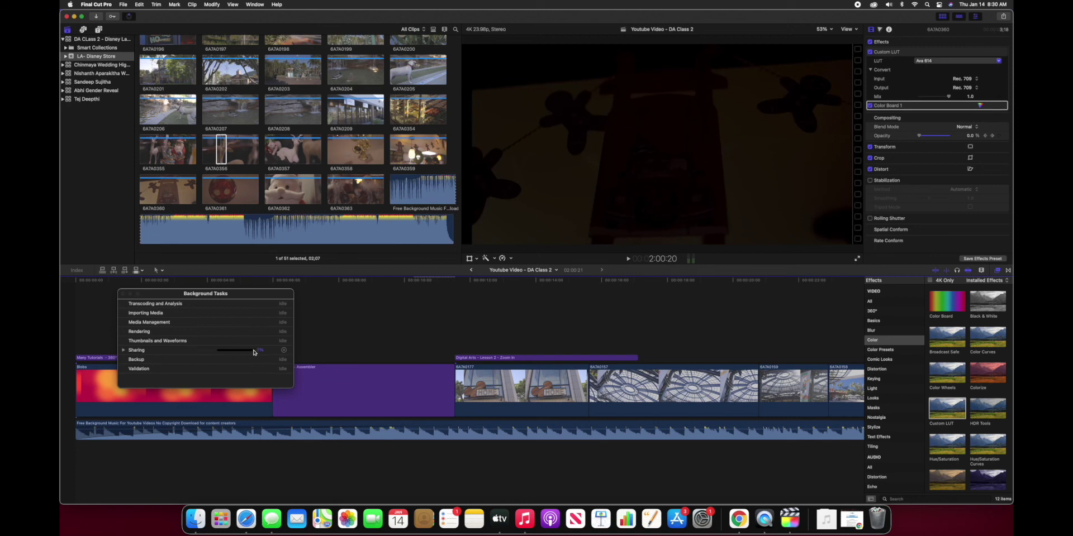
pyautogui.hotkey('ctrl', 'Up')
pyautogui.click(438, 324)
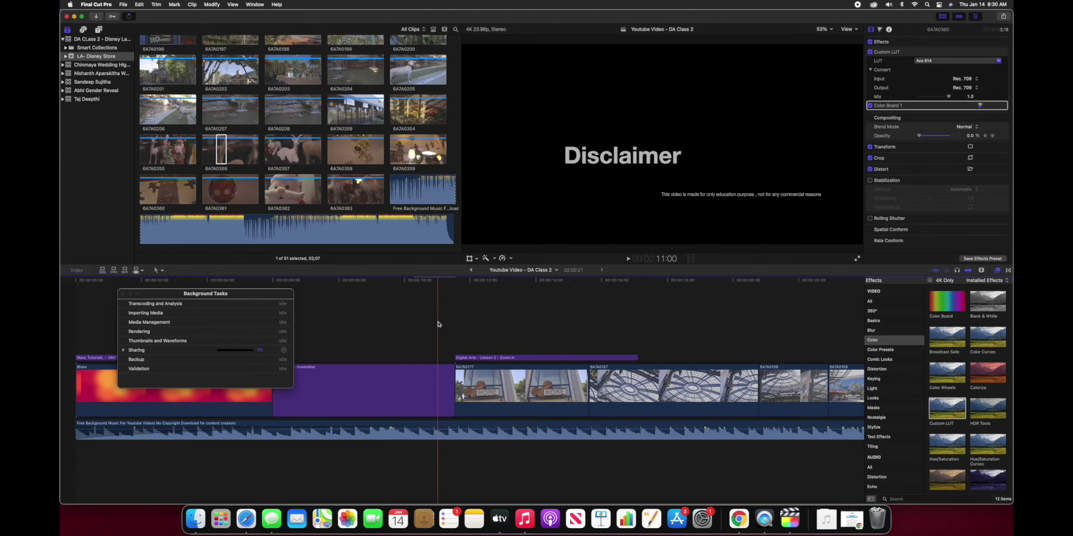
# Switch to the second desktop and back, then minimize Final Cut Pro's main window.
pyautogui.hotkey('ctrl', 'Up')
pyautogui.hotkey('ctrl', 'Right')
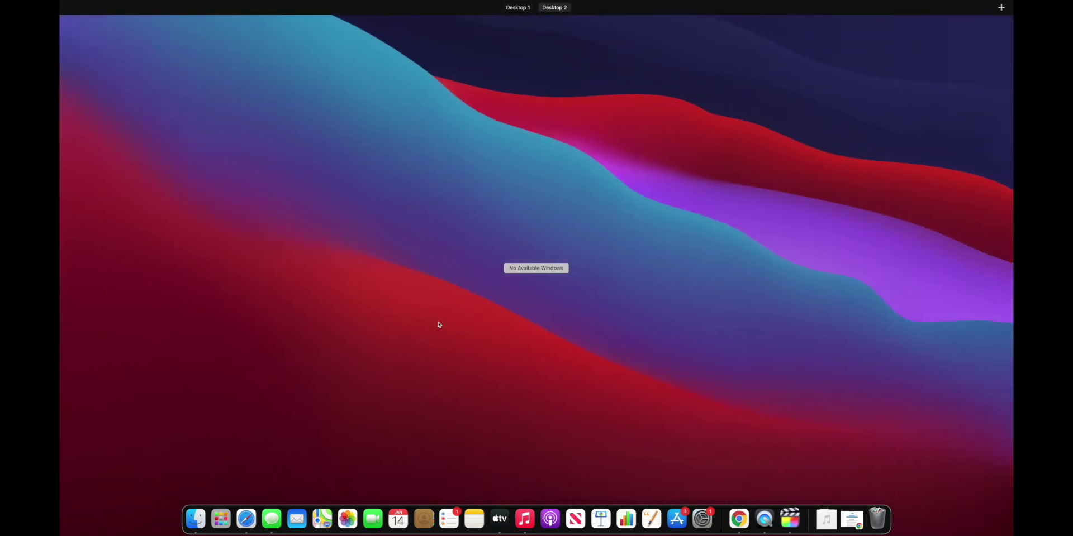
pyautogui.click(584, 380)
pyautogui.hotkey('ctrl', 'Left')
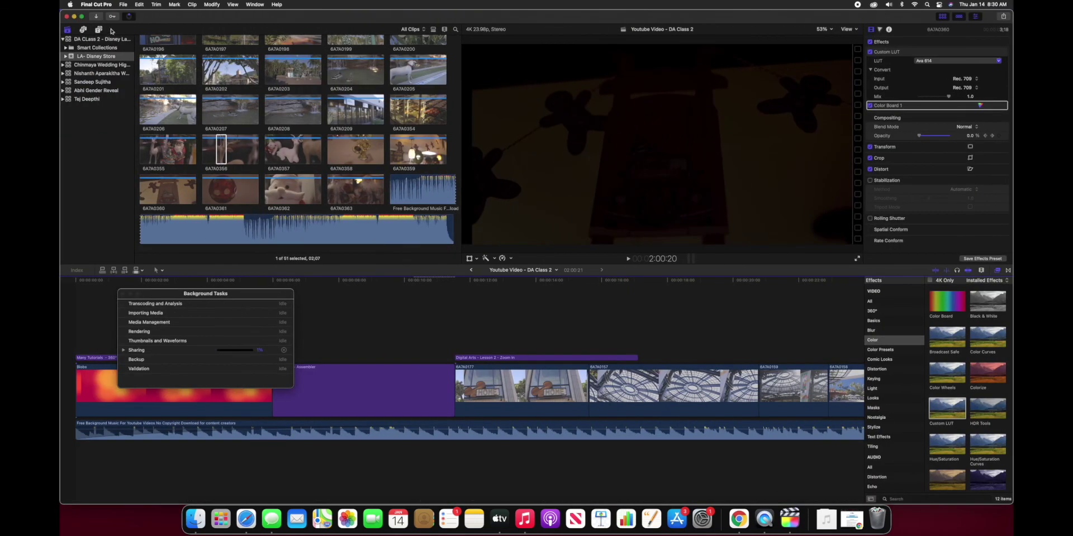
pyautogui.click(74, 17)
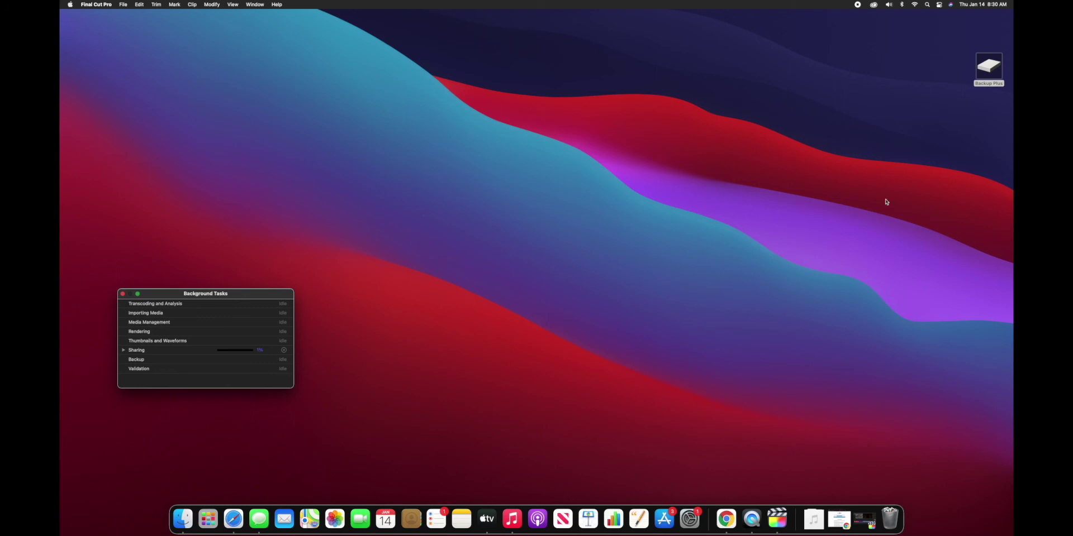
# Restore the Chrome window and open a new tab.
pyautogui.click(839, 518)
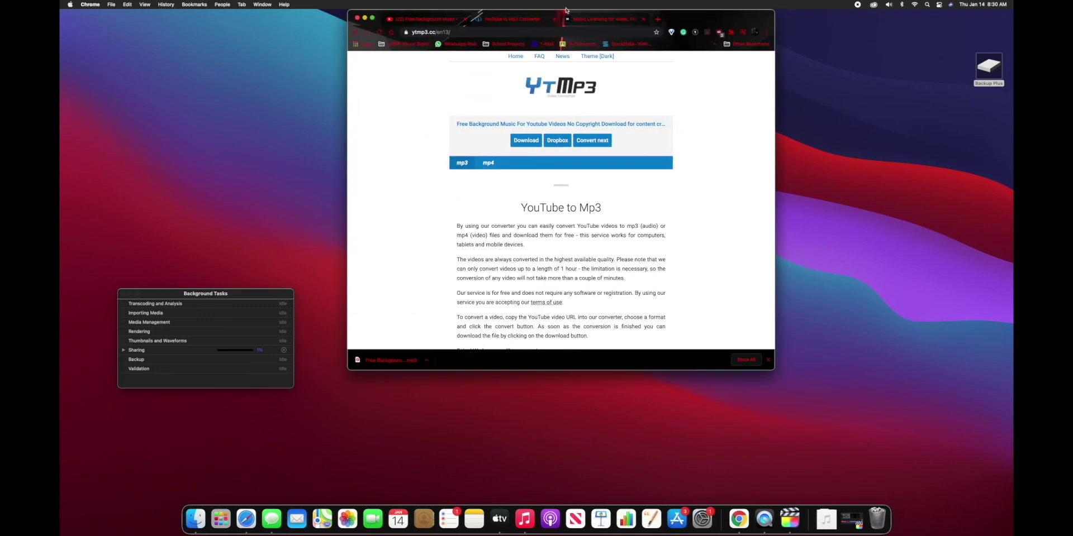
pyautogui.click(658, 19)
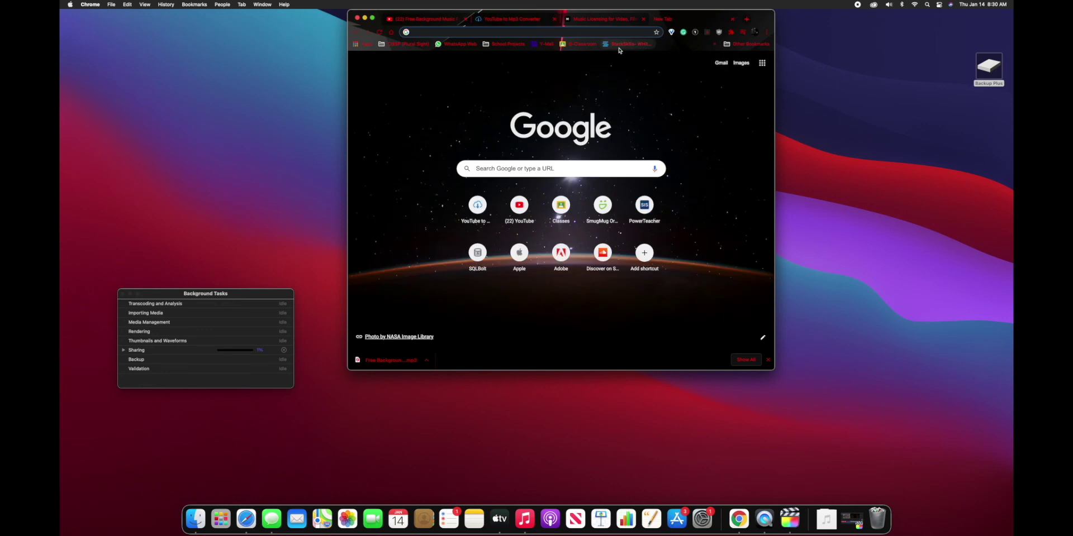
pyautogui.press('super+h')
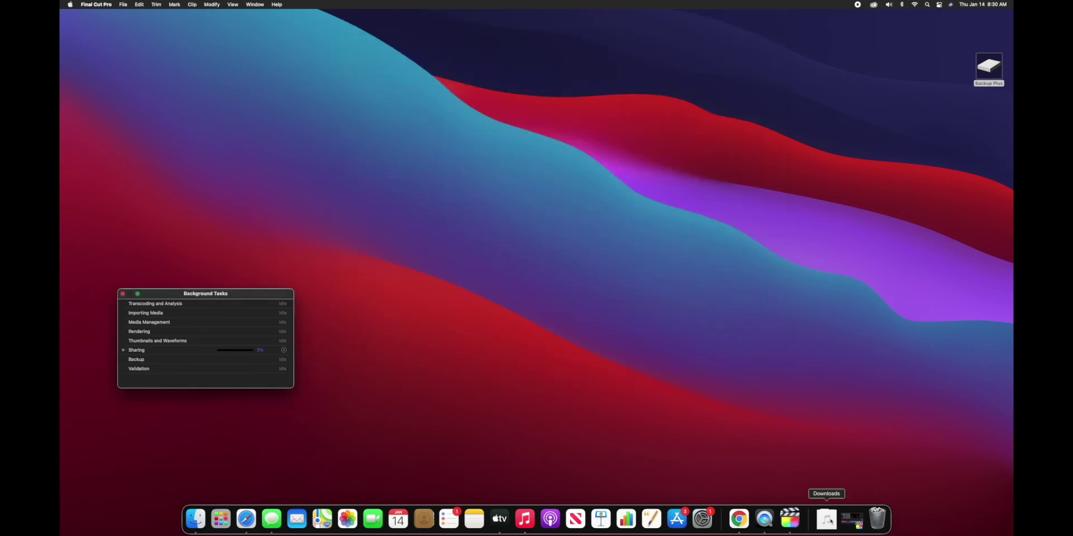
pyautogui.click(738, 519)
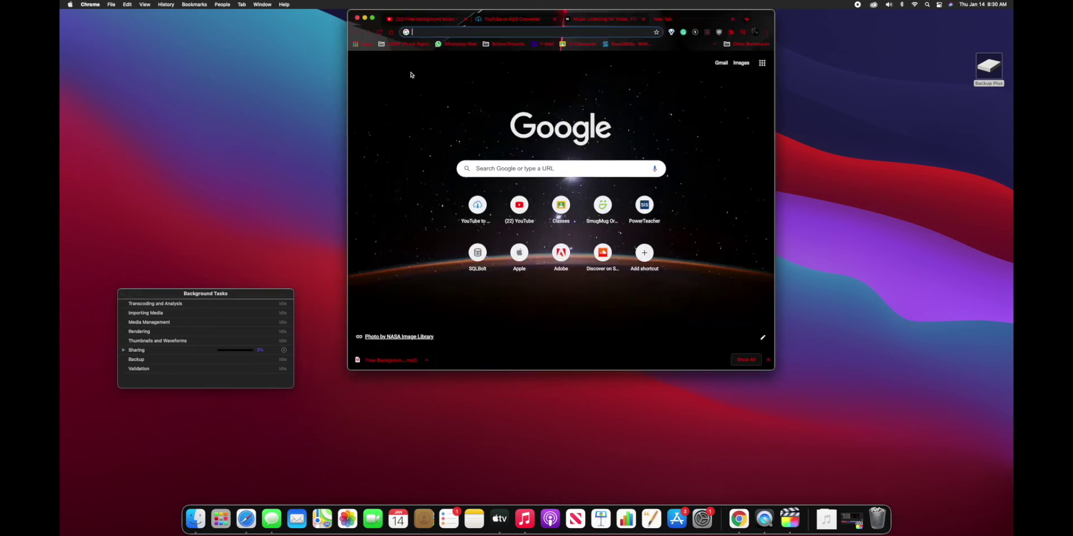
pyautogui.click(767, 32)
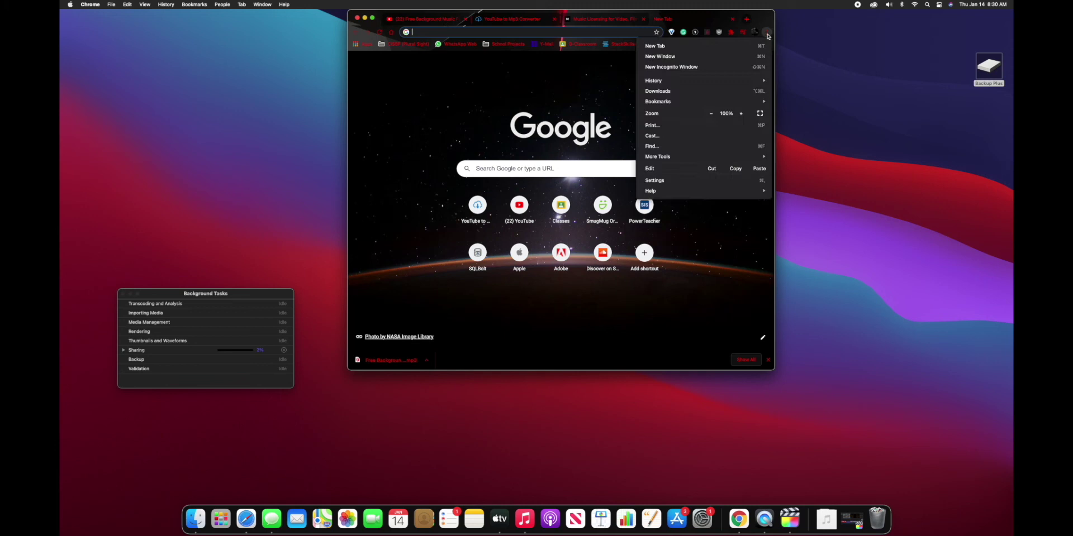
pyautogui.moveTo(687, 82)
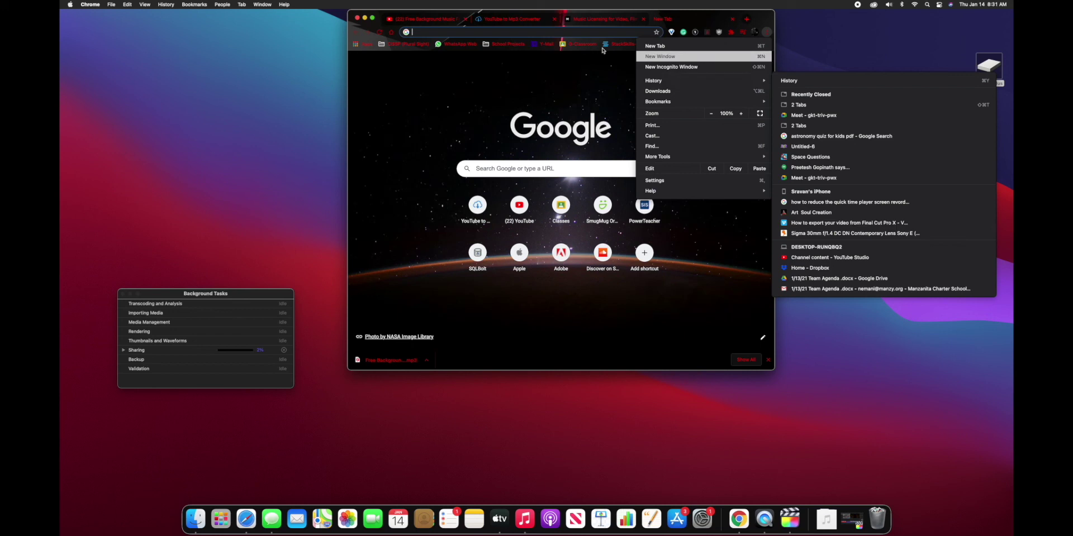
pyautogui.click(503, 76)
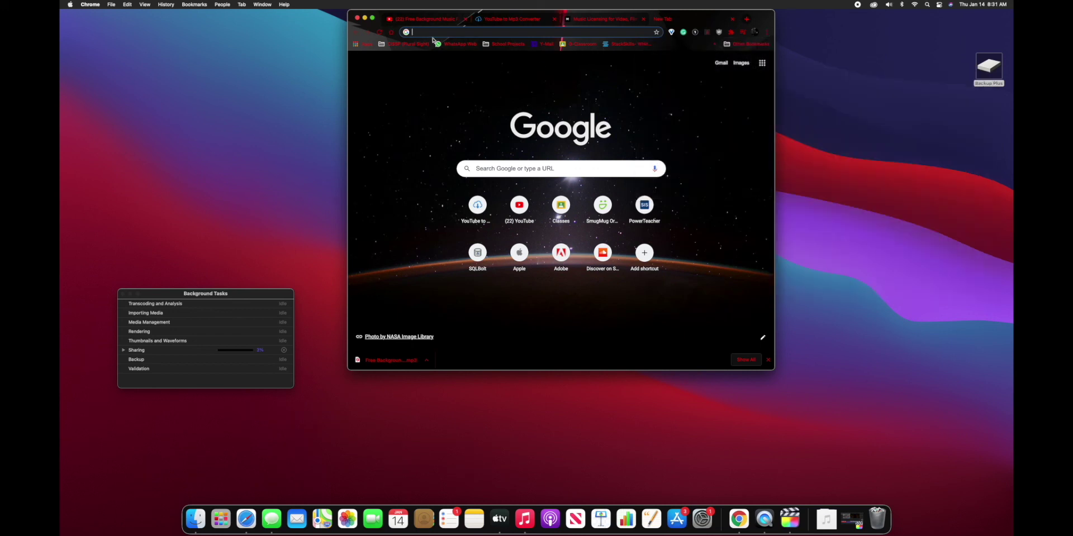
# Open the StudioBinder color grading vs. color correction article from the 'color corre' suggestion, full screen.
pyautogui.write('col')
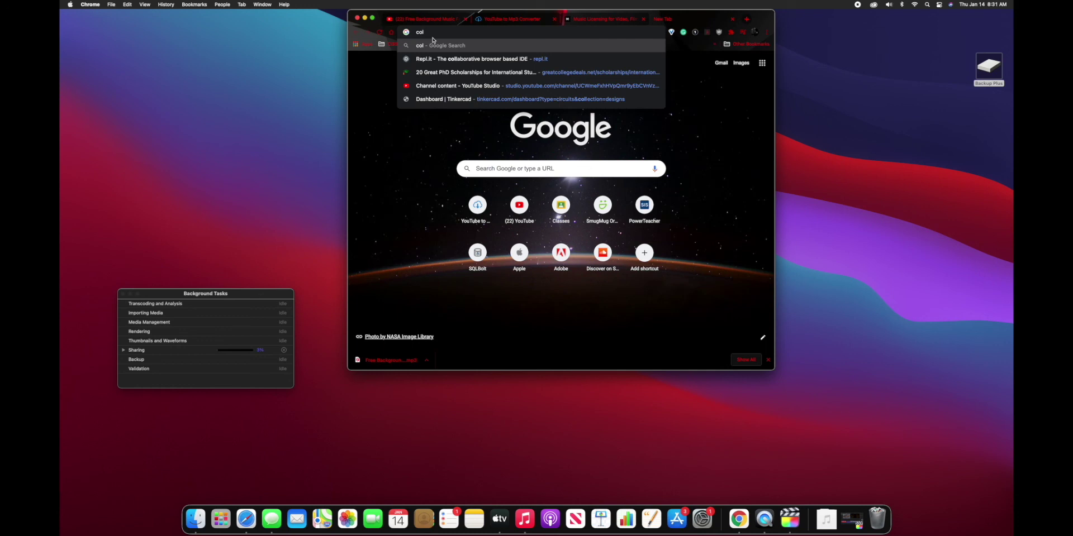
pyautogui.write('or corre')
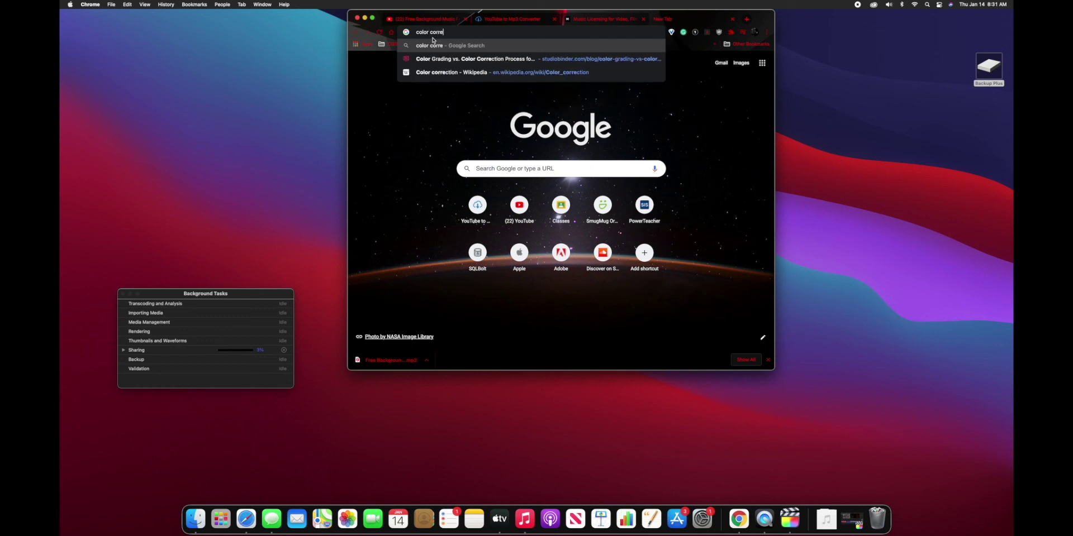
pyautogui.press('Down')
pyautogui.press('Return')
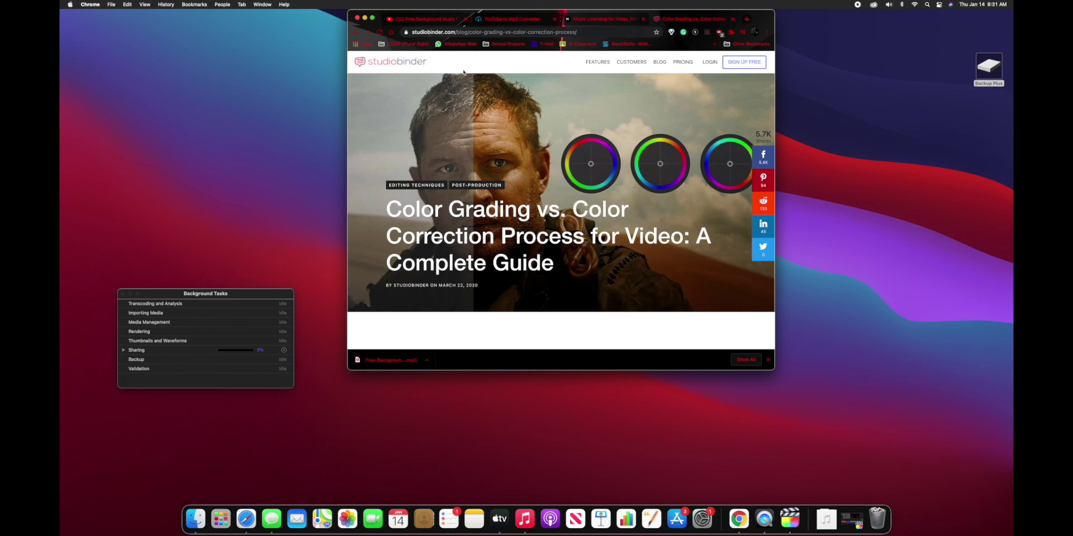
pyautogui.click(372, 18)
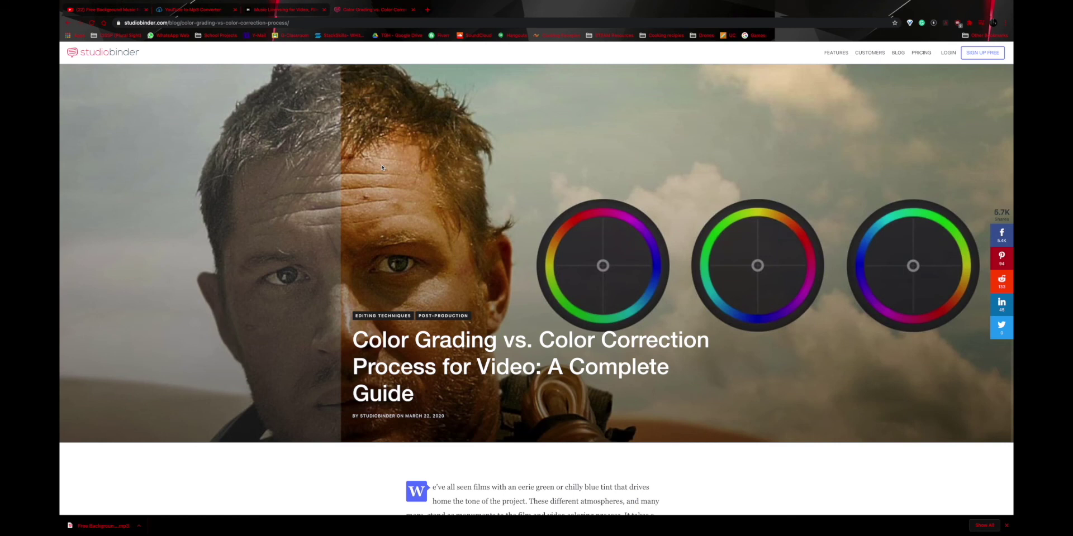
# Scroll the article down to the side-by-side Color Grading vs. Color Correction definitions box.
pyautogui.scroll(-15, 382, 167)
pyautogui.scroll(-12, 383, 167)
pyautogui.scroll(-5, 382, 167)
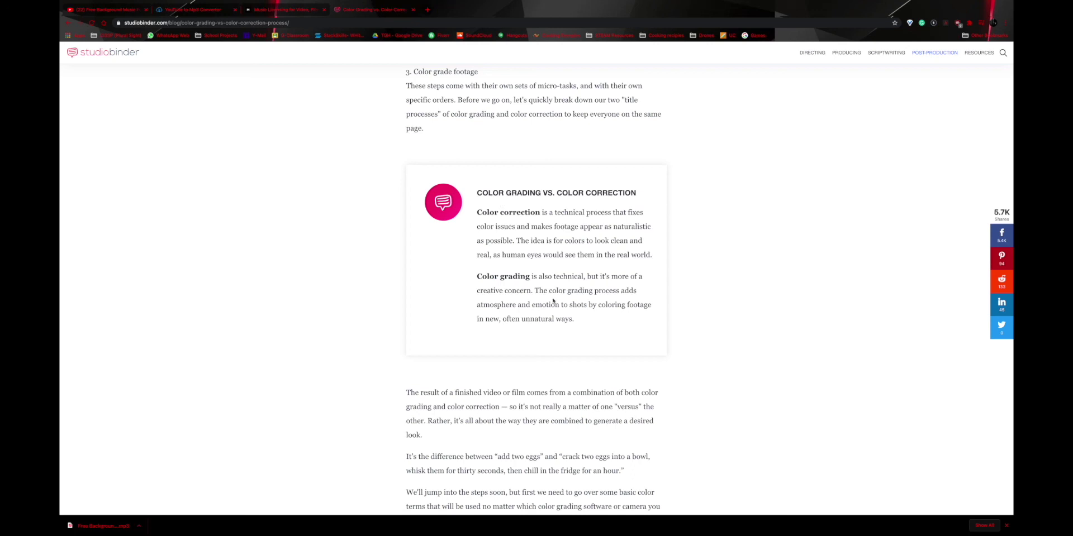
pyautogui.scroll(-12, 553, 301)
pyautogui.scroll(-2, 547, 306)
pyautogui.scroll(5, 547, 306)
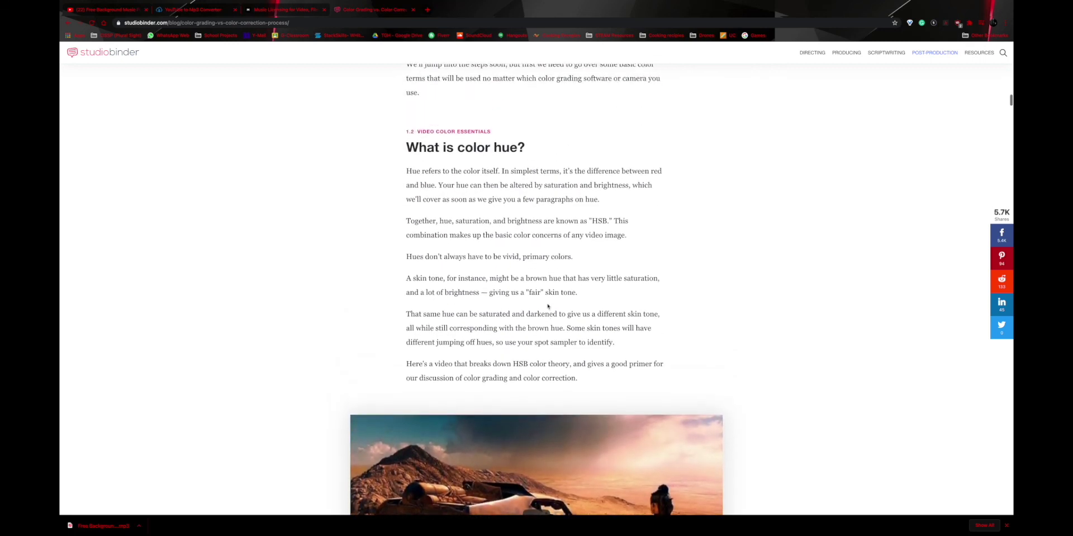
pyautogui.scroll(-4, 548, 306)
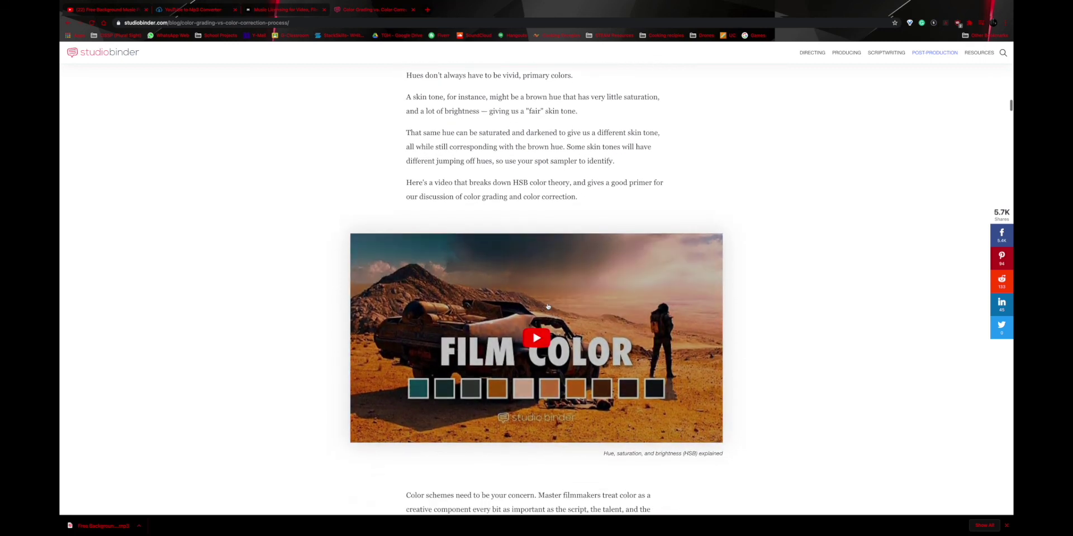
pyautogui.scroll(4, 547, 306)
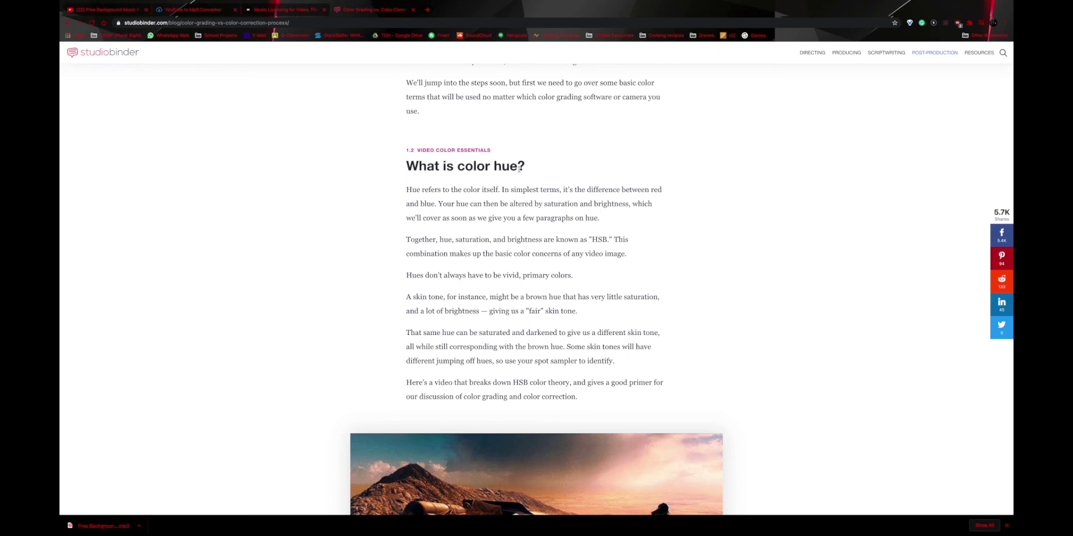
pyautogui.scroll(-8, 507, 169)
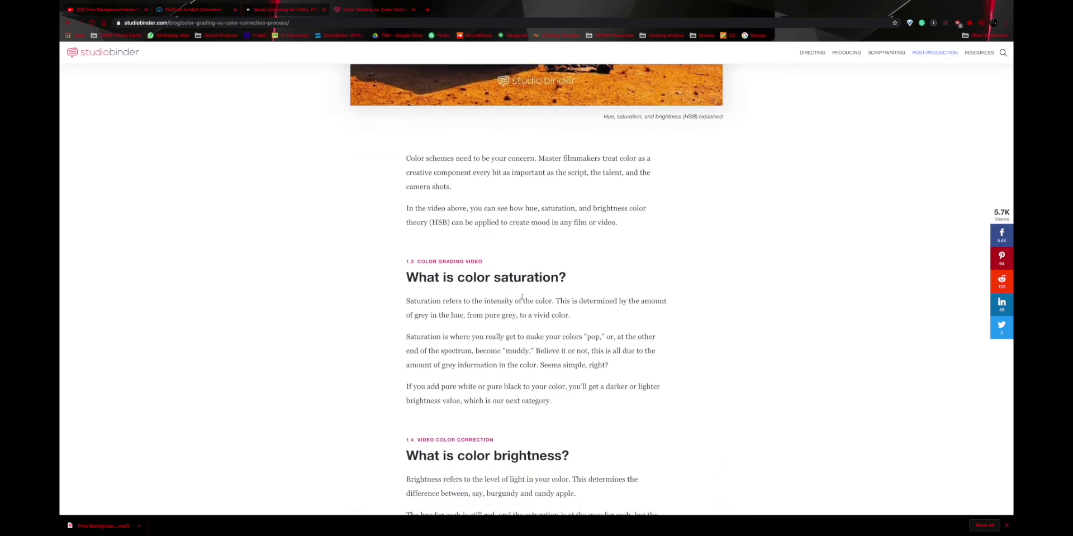
pyautogui.scroll(-6, 500, 304)
pyautogui.scroll(-10, 511, 336)
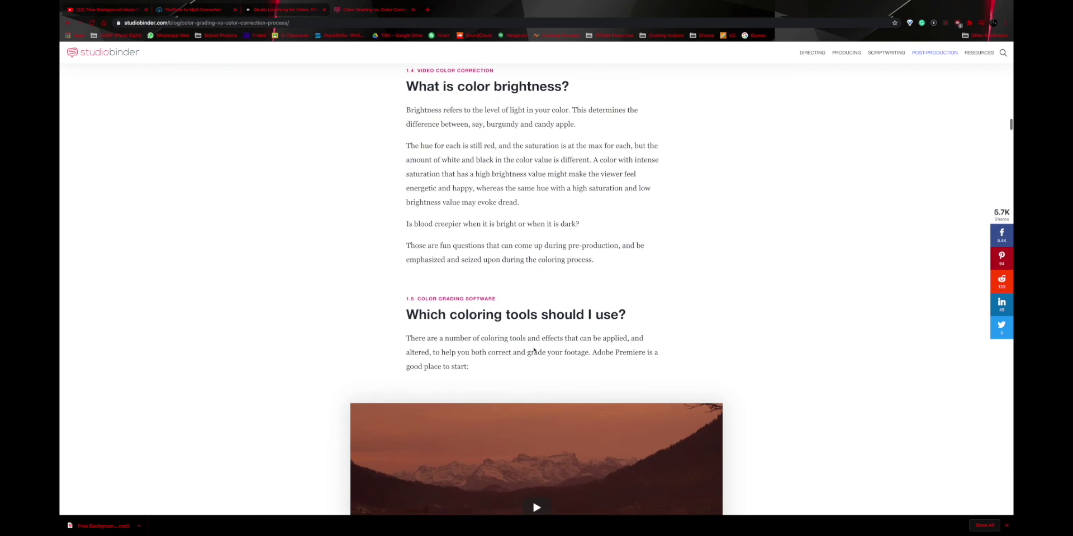
pyautogui.scroll(5, 534, 351)
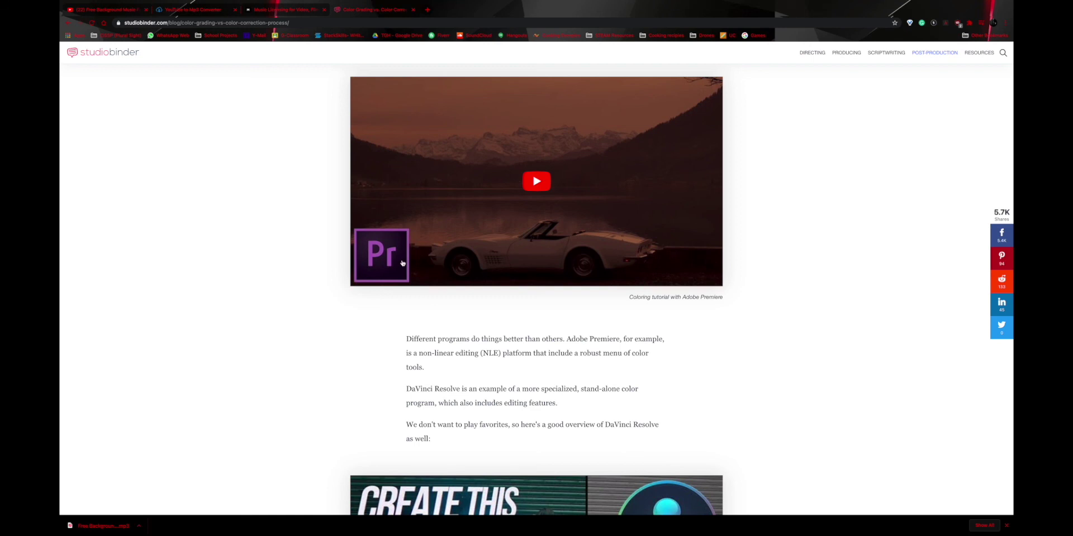
pyautogui.scroll(-5, 362, 283)
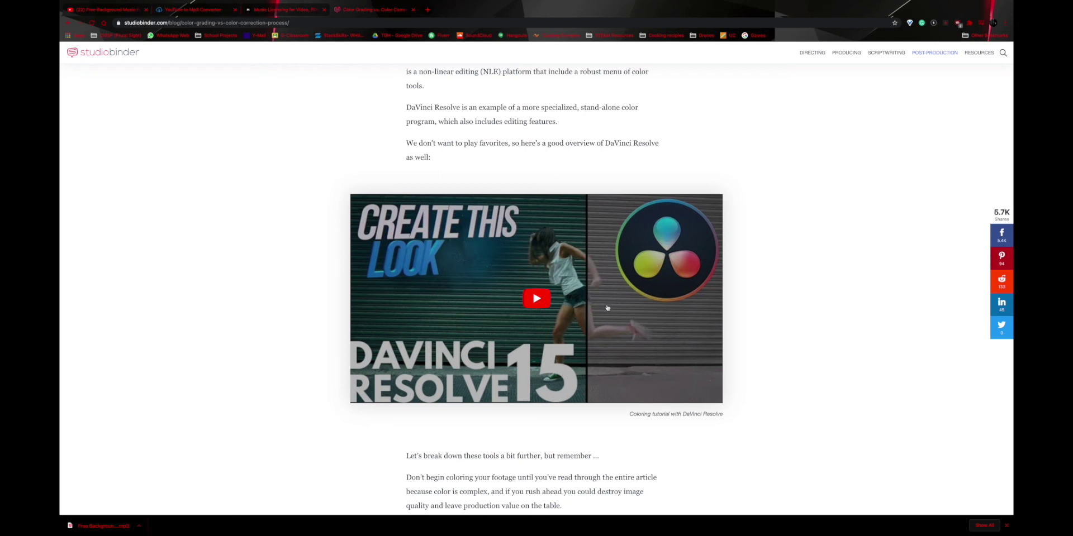
pyautogui.scroll(-4, 607, 308)
pyautogui.scroll(2, 608, 308)
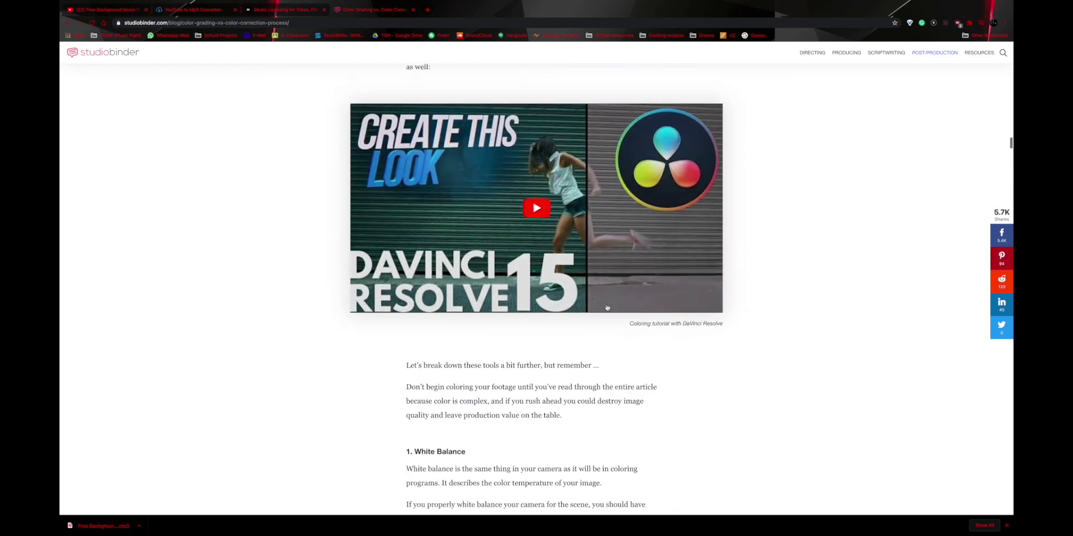
pyautogui.scroll(-1, 634, 239)
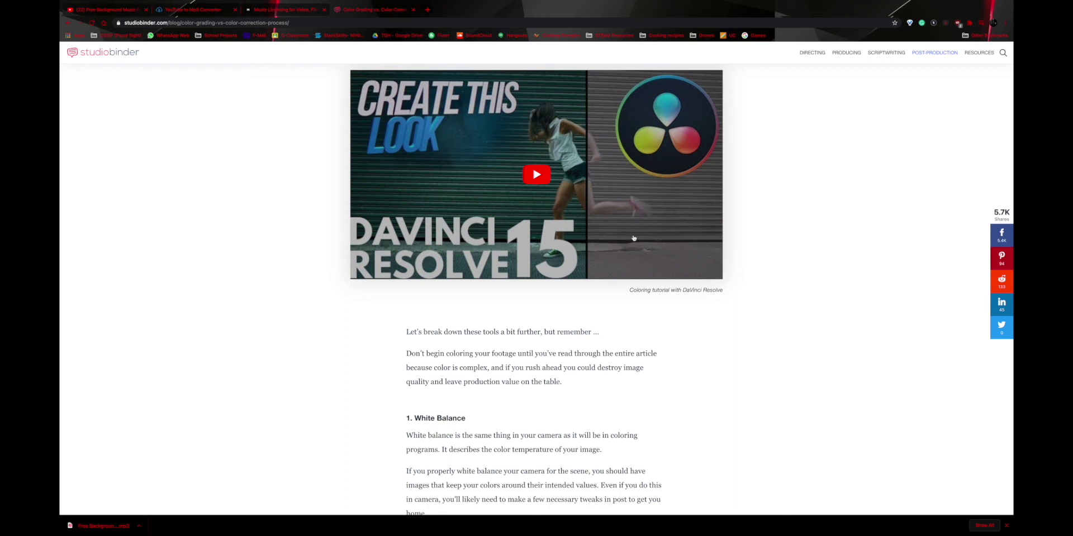
pyautogui.scroll(-7, 634, 238)
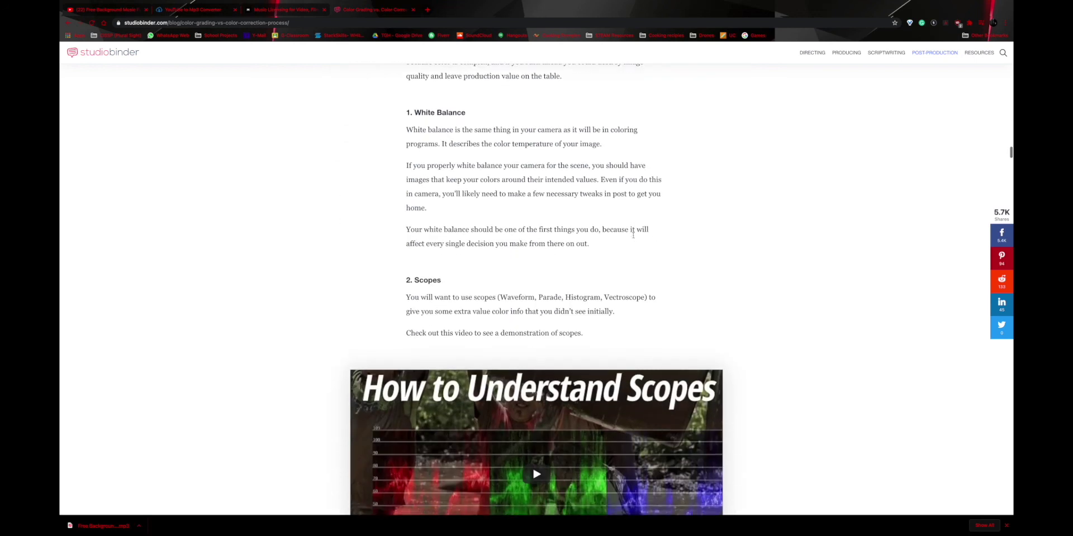
pyautogui.scroll(-6, 629, 268)
pyautogui.scroll(-9, 624, 295)
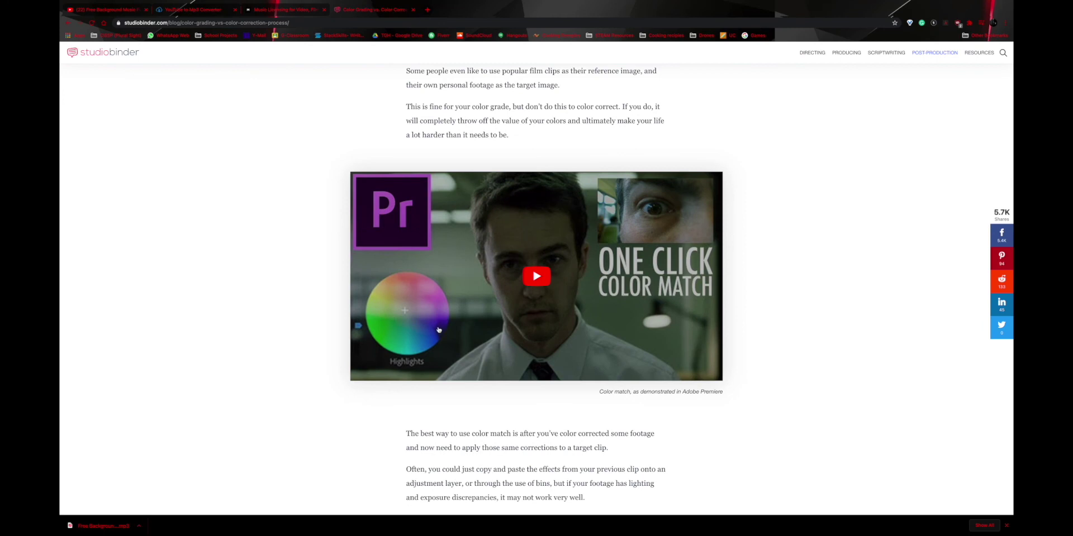
pyautogui.scroll(-5, 460, 322)
pyautogui.scroll(-4, 446, 333)
pyautogui.scroll(3, 446, 332)
pyautogui.scroll(-7, 446, 333)
pyautogui.scroll(-15, 446, 333)
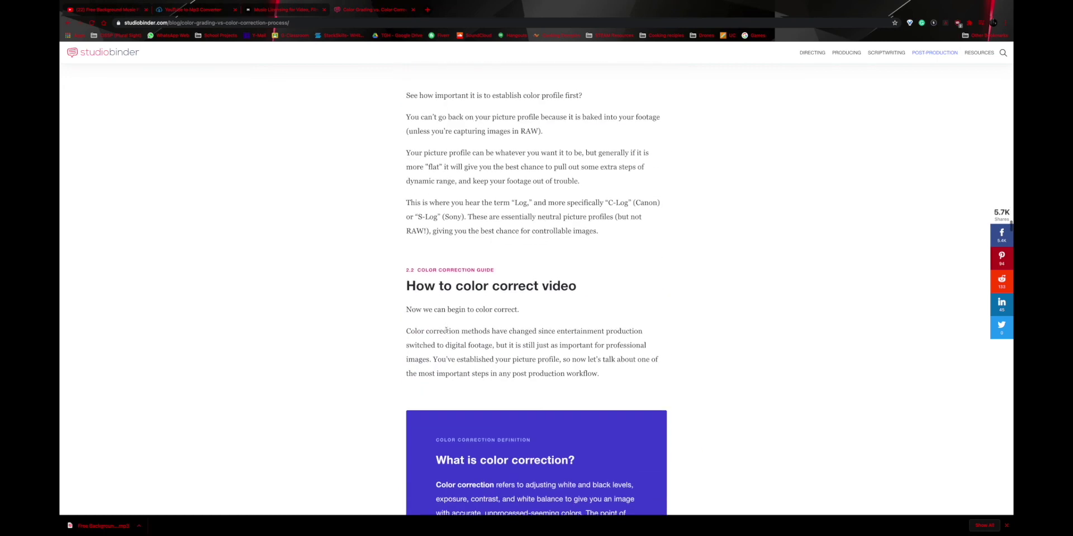
pyautogui.scroll(20, 446, 332)
pyautogui.scroll(5, 446, 332)
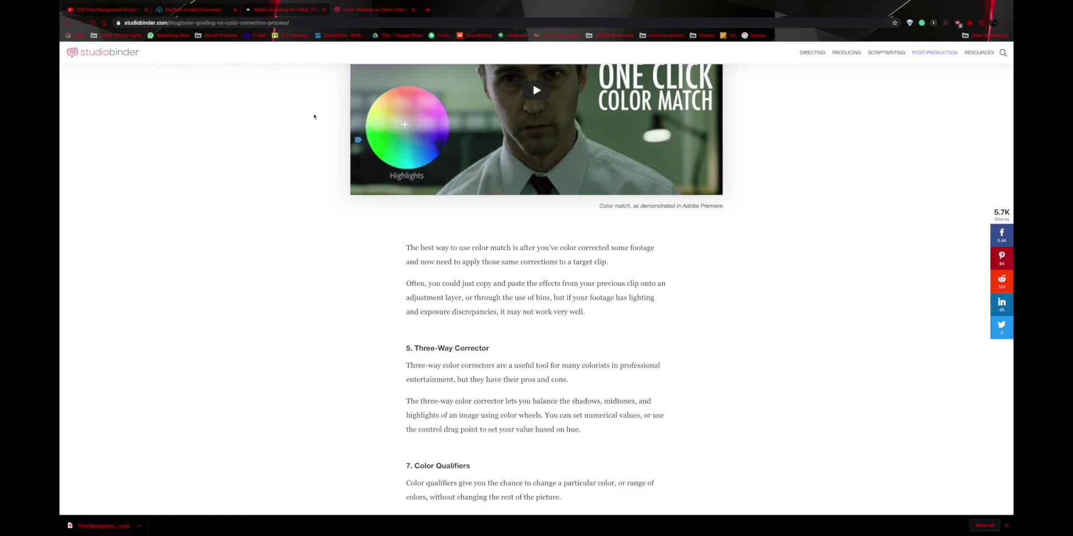
pyautogui.scroll(15, 348, 242)
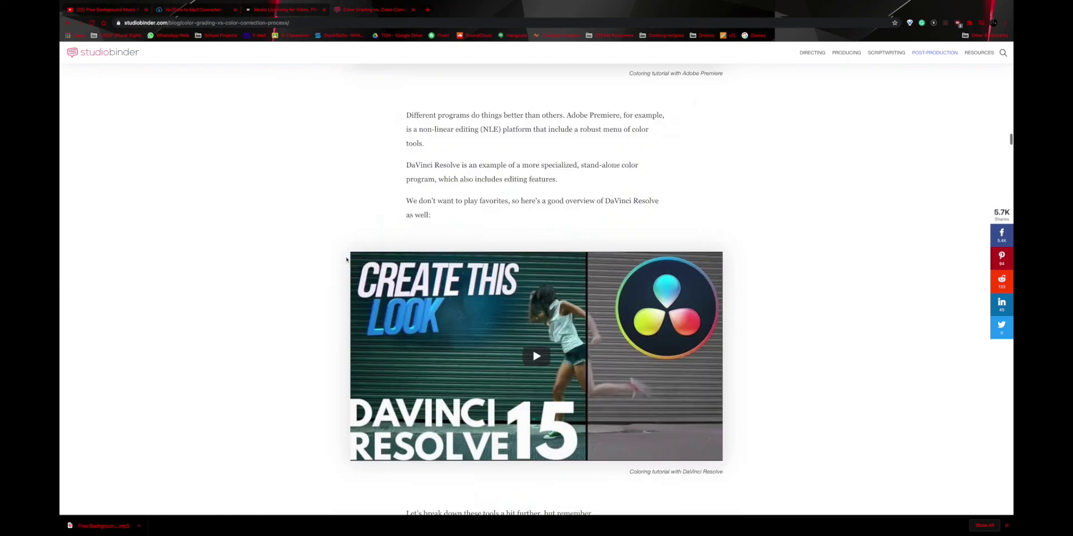
pyautogui.scroll(15, 346, 259)
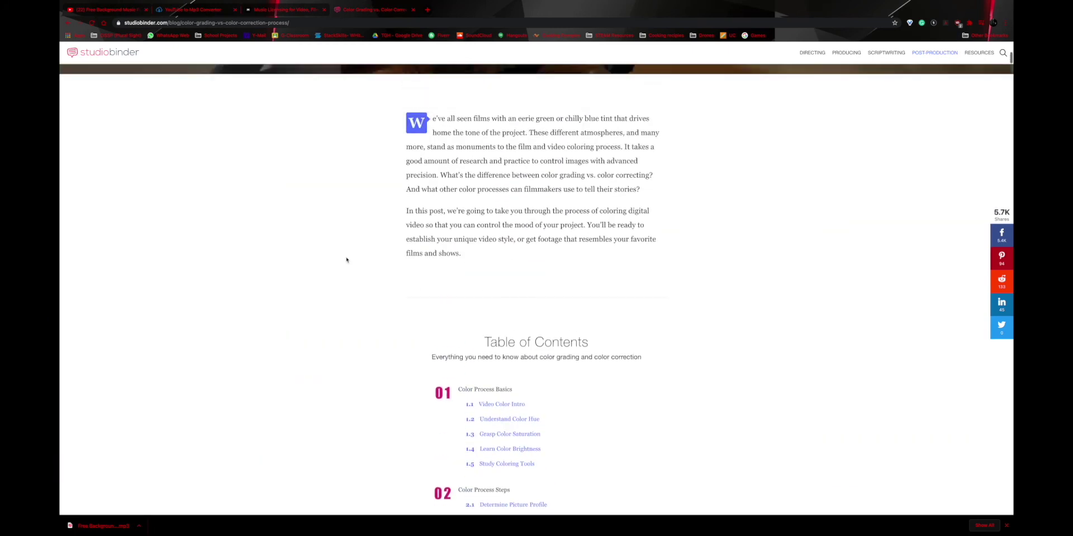
pyautogui.scroll(5, 347, 260)
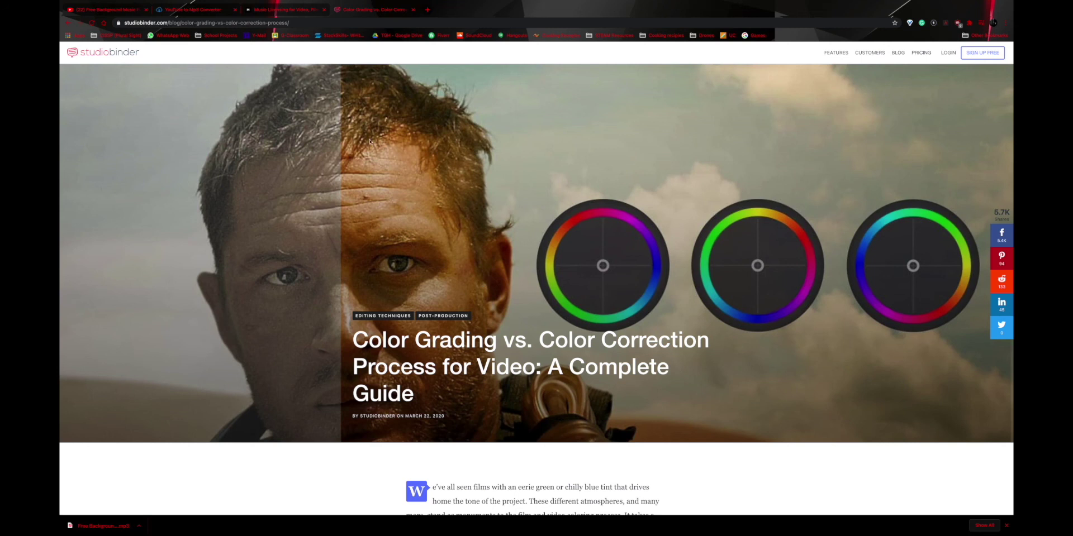
# Check the export in Final Cut Pro's Background Tasks window, then launch QuickTime Player.
pyautogui.hotkey('ctrl', 'Up')
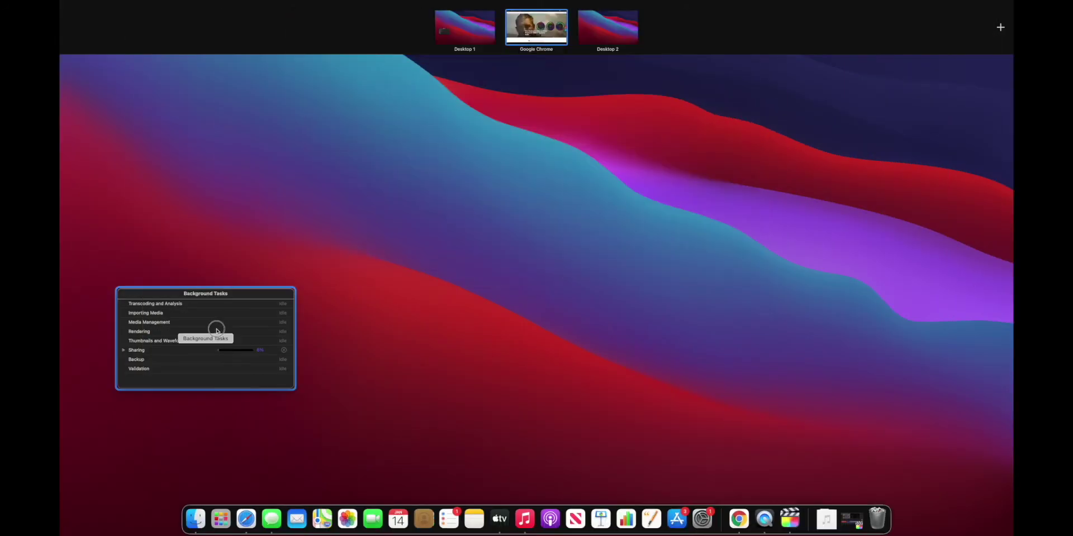
pyautogui.click(217, 331)
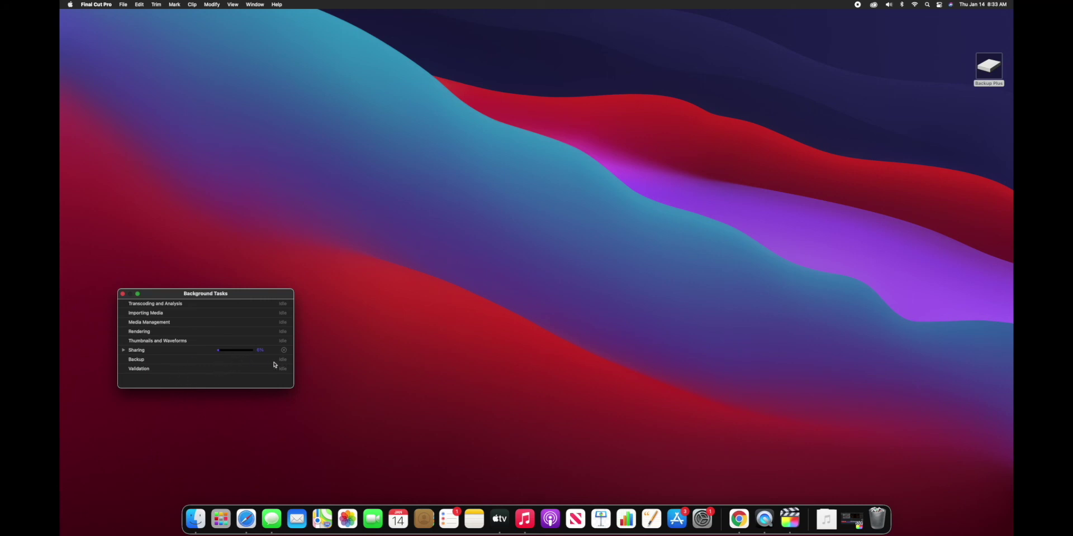
pyautogui.click(761, 524)
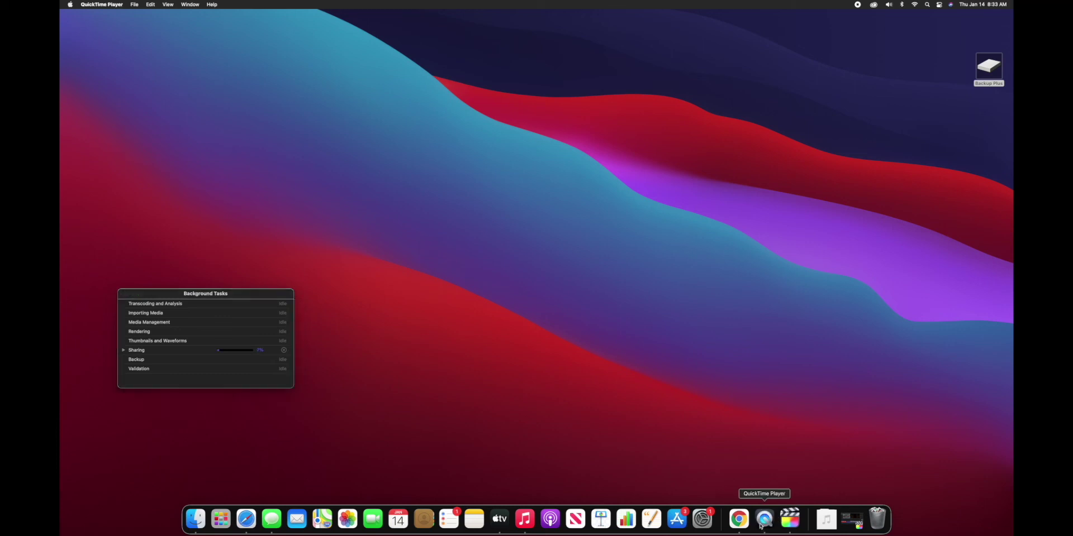